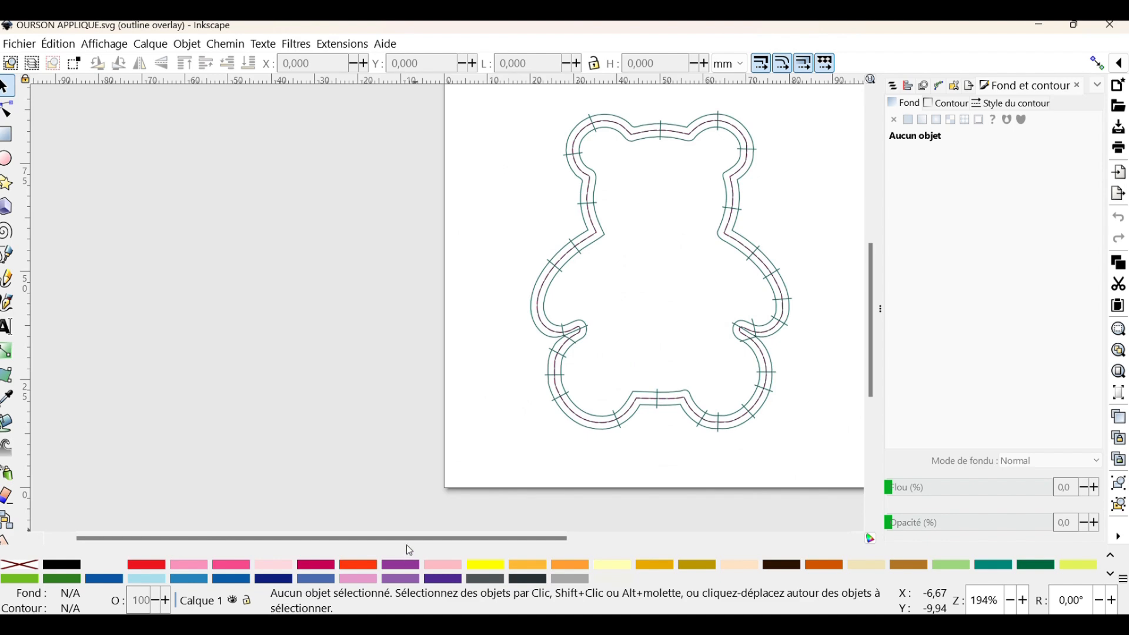
- Look over the whole teddy bear appliqué outline, from the ears down to the feet and the page's lower edge
{"action": "left_click_drag", "start_coordinate": [410, 544], "coordinate": [499, 537]}
{"action": "scroll", "coordinate": [510, 404], "scroll_direction": "up", "scroll_amount": 3}
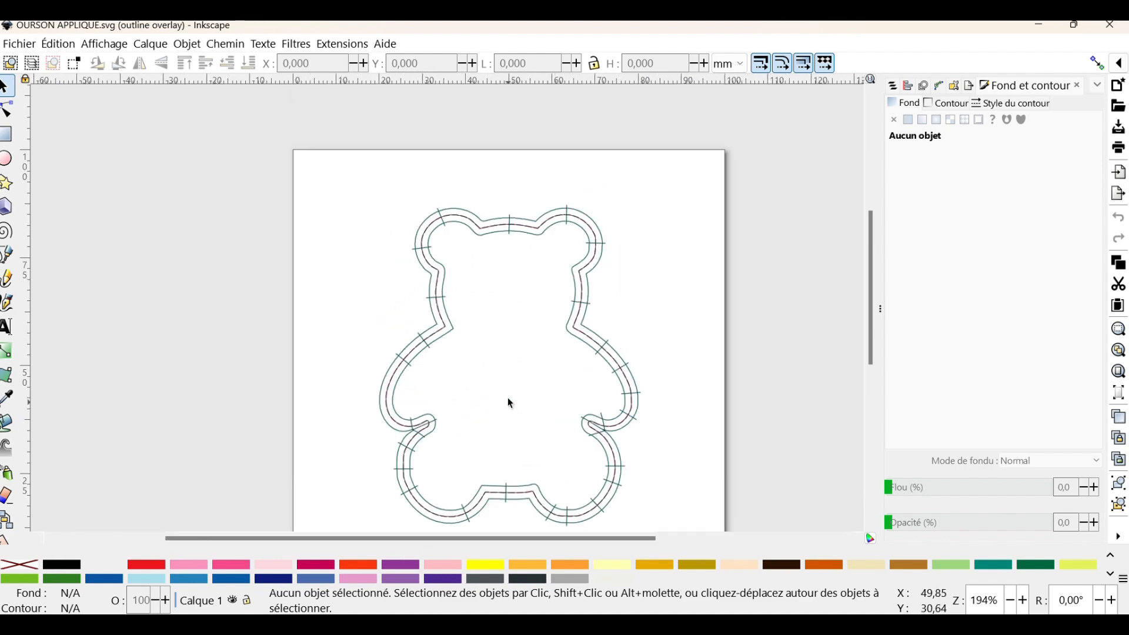
{"action": "scroll", "coordinate": [510, 399], "scroll_direction": "up", "scroll_amount": 2}
{"action": "scroll", "coordinate": [511, 388], "scroll_direction": "down", "scroll_amount": 5}
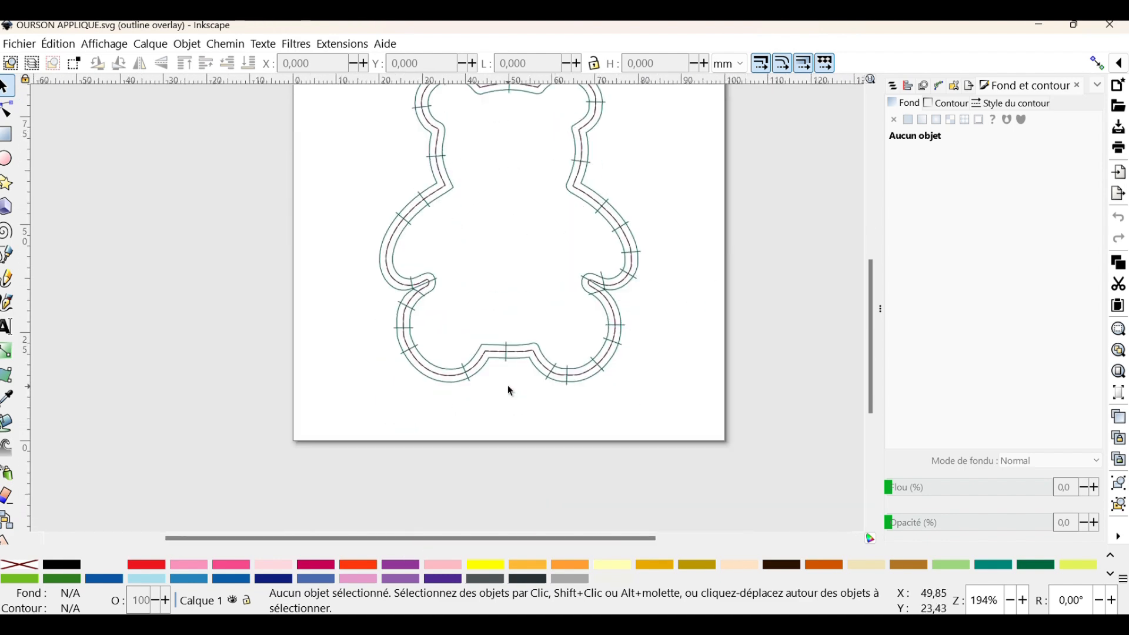
{"action": "scroll", "coordinate": [510, 391], "scroll_direction": "up", "scroll_amount": 3}
{"action": "scroll", "coordinate": [510, 390], "scroll_direction": "down", "scroll_amount": 3}
{"action": "scroll", "coordinate": [510, 391], "scroll_direction": "up", "scroll_amount": 2}
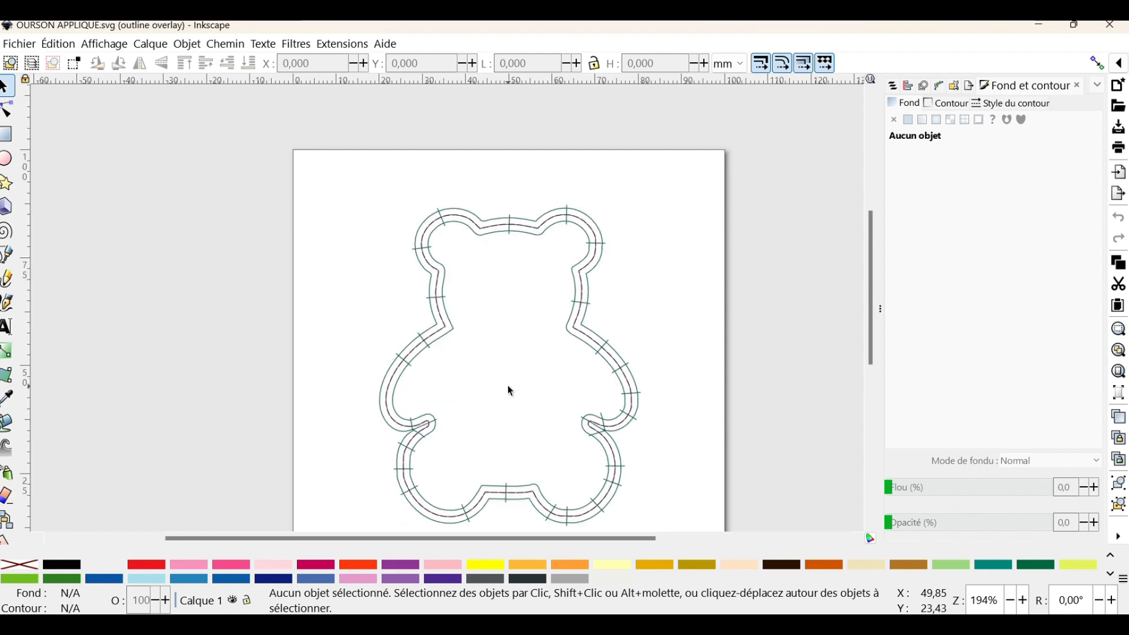
{"action": "scroll", "coordinate": [511, 390], "scroll_direction": "down", "scroll_amount": 2}
{"action": "scroll", "coordinate": [511, 391], "scroll_direction": "up", "scroll_amount": 2}
{"action": "scroll", "coordinate": [510, 391], "scroll_direction": "down", "scroll_amount": 1}
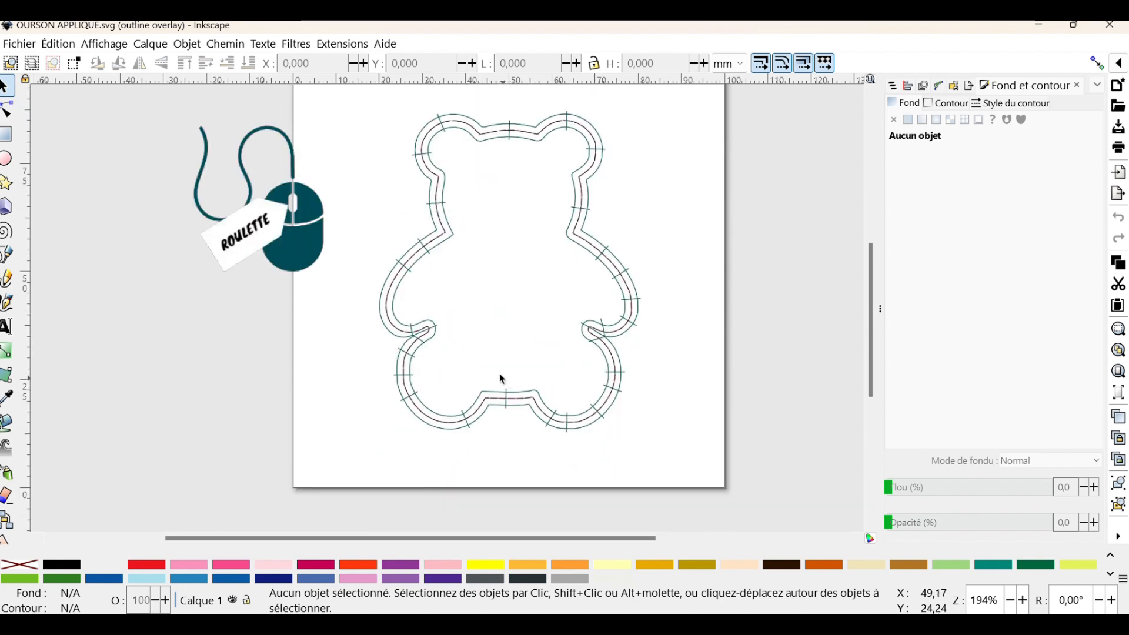
- Inspect the bear's arm and leg outline up close, comparing the detail view with the whole page
{"action": "key", "text": "ctrl"}
{"action": "key", "text": "ctrl"}
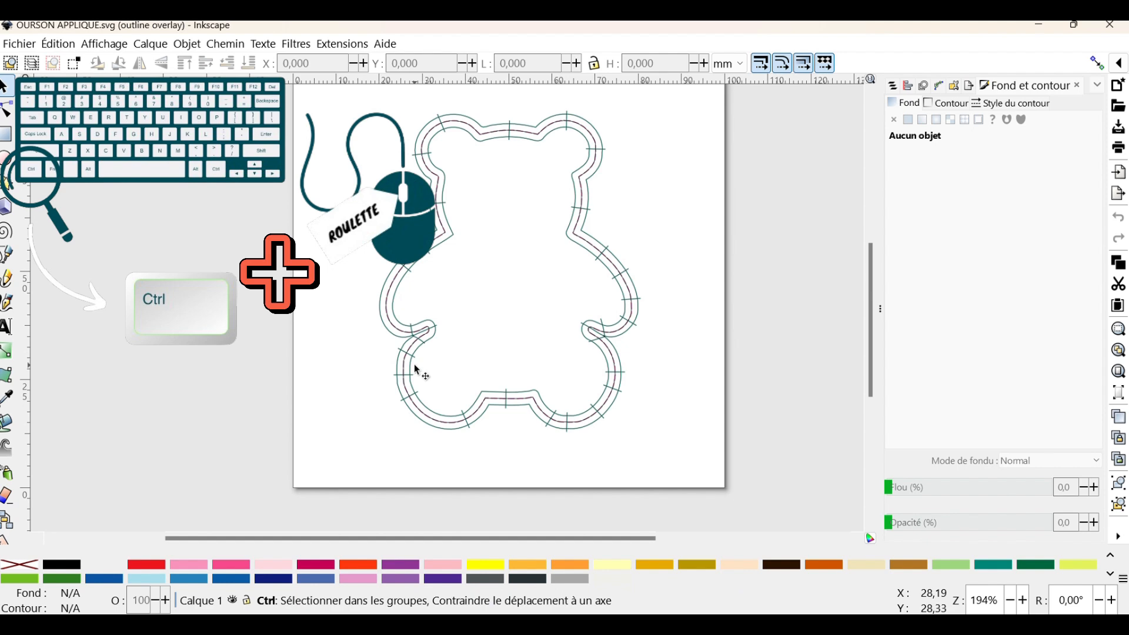
{"action": "scroll", "coordinate": [414, 364], "scroll_direction": "up", "scroll_amount": 1}
{"action": "scroll", "coordinate": [416, 368], "scroll_direction": "up", "scroll_amount": 3}
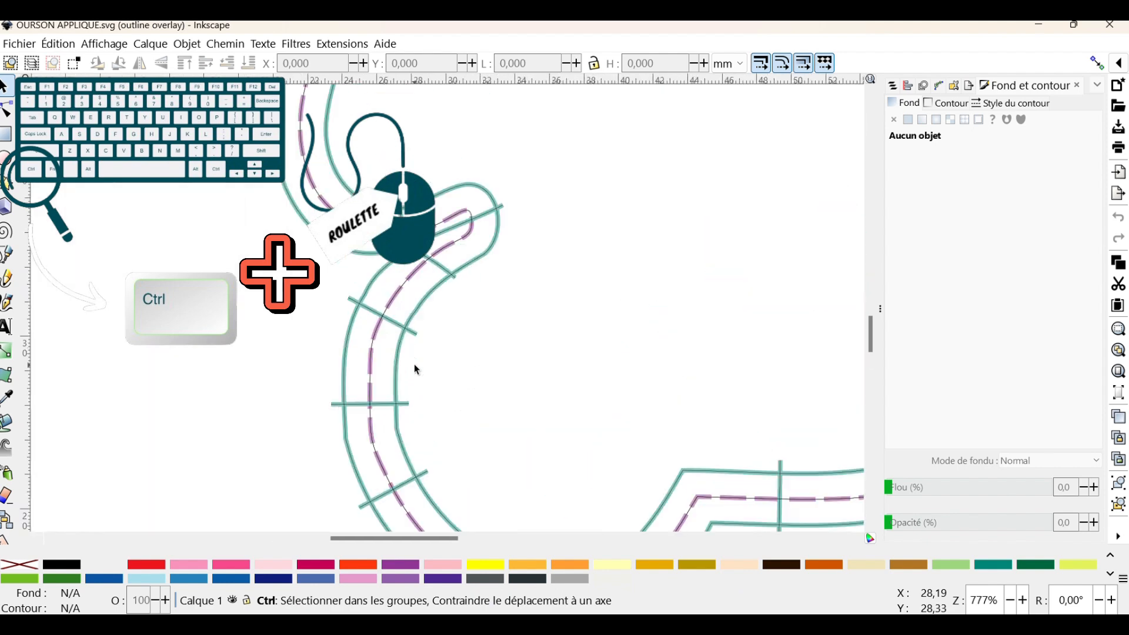
{"action": "scroll", "coordinate": [414, 365], "scroll_direction": "down", "scroll_amount": 5}
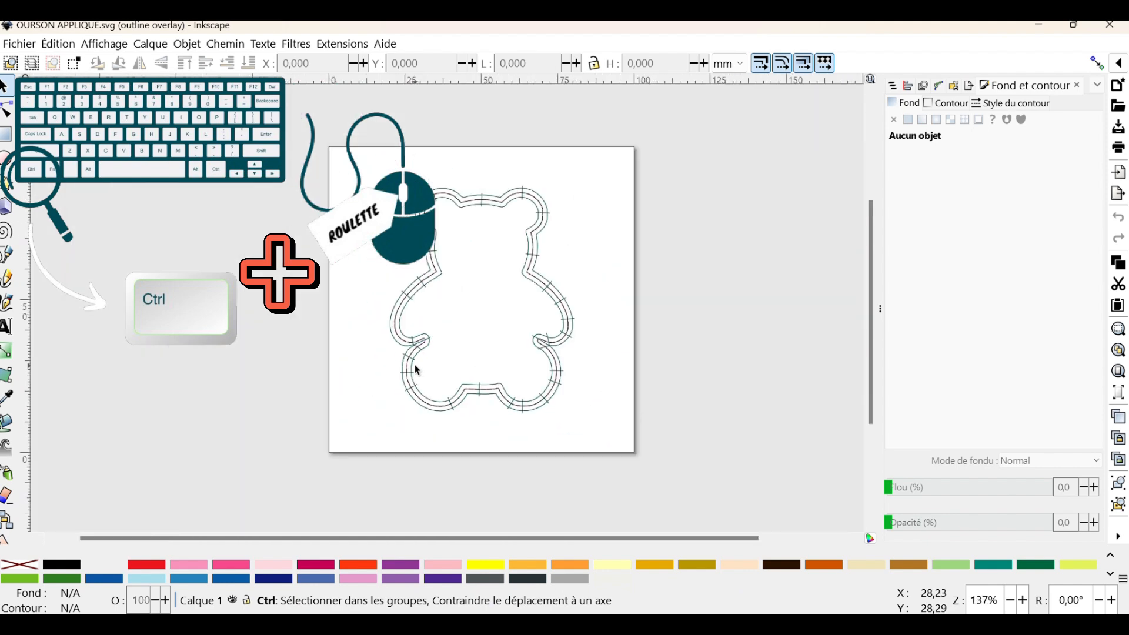
{"action": "scroll", "coordinate": [415, 364], "scroll_direction": "up", "scroll_amount": 1}
{"action": "scroll", "coordinate": [417, 369], "scroll_direction": "up", "scroll_amount": 5}
{"action": "scroll", "coordinate": [418, 369], "scroll_direction": "down", "scroll_amount": 3}
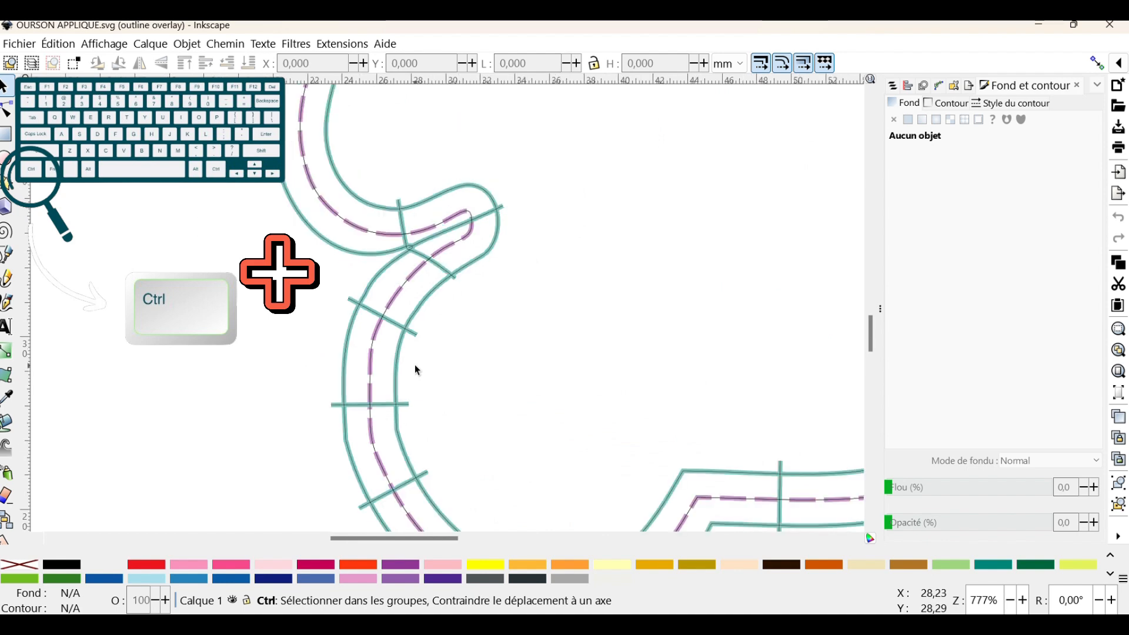
{"action": "scroll", "coordinate": [416, 367], "scroll_direction": "down", "scroll_amount": 1}
{"action": "scroll", "coordinate": [415, 368], "scroll_direction": "up", "scroll_amount": 3}
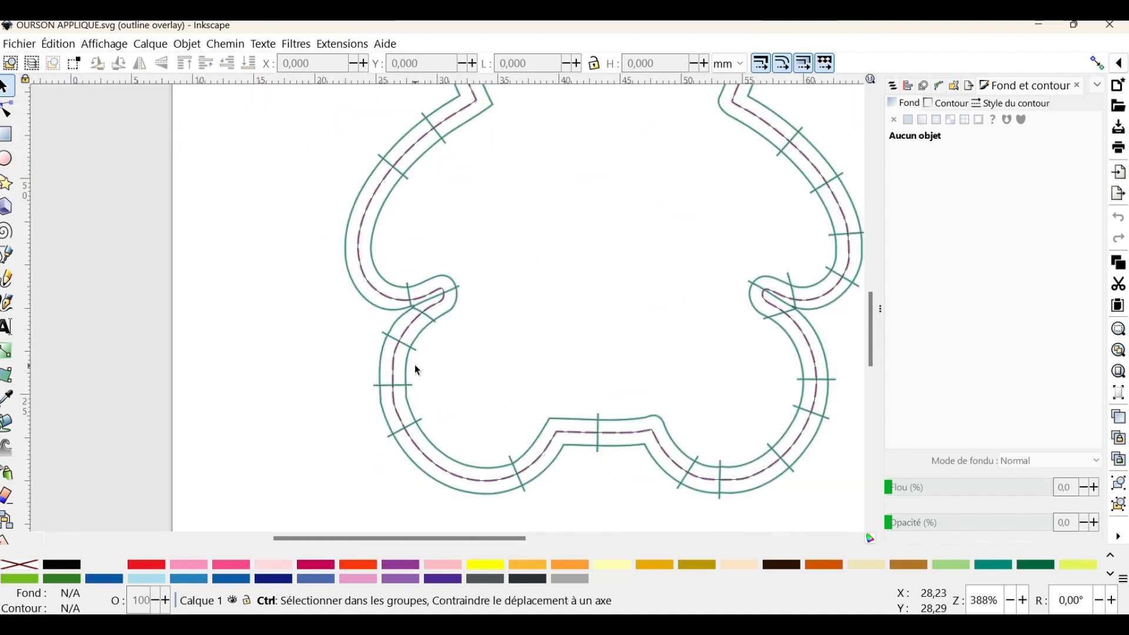
{"action": "scroll", "coordinate": [415, 365], "scroll_direction": "down", "scroll_amount": 3}
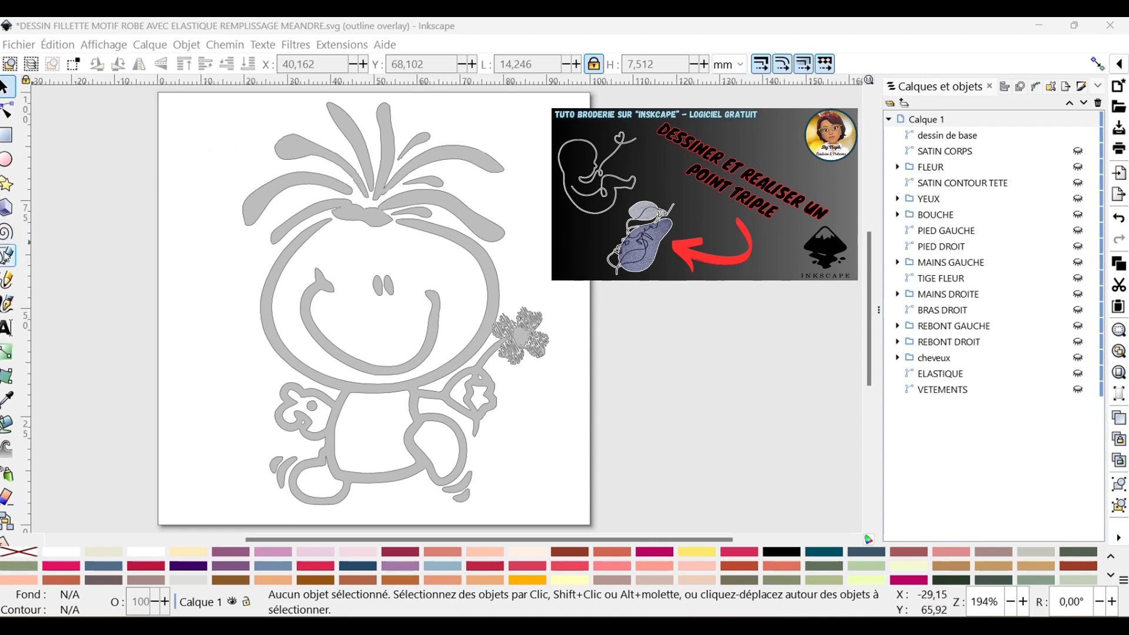
- Draw an open four-node Bézier path along the leftmost large hair lock, from its root to its outer tip
{"action": "left_click", "coordinate": [7, 256]}
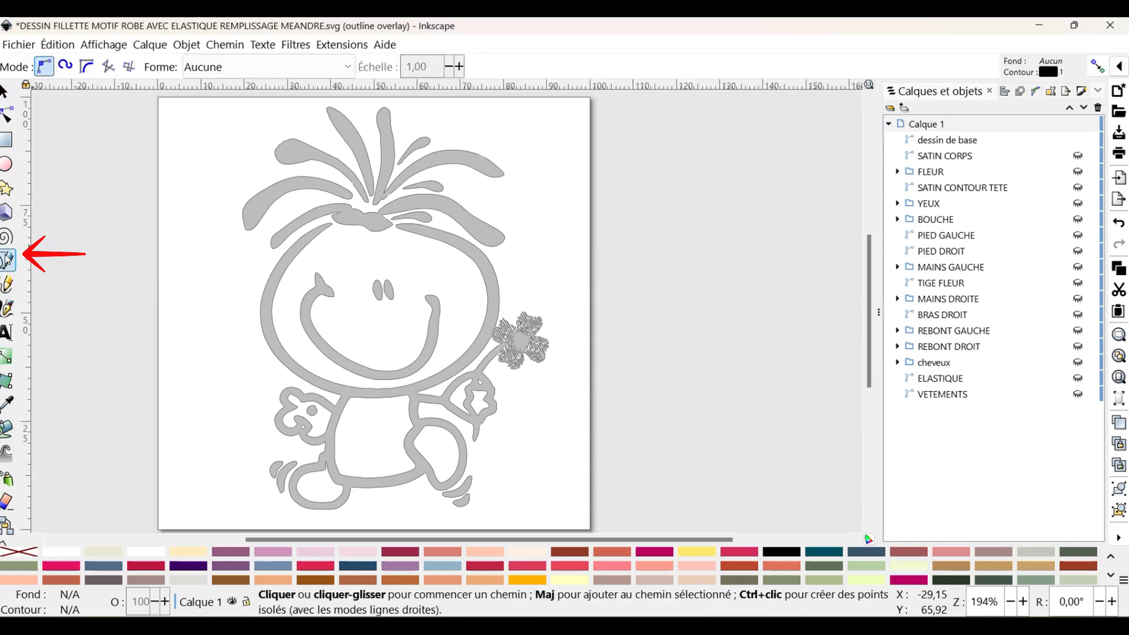
{"action": "left_click", "coordinate": [352, 198]}
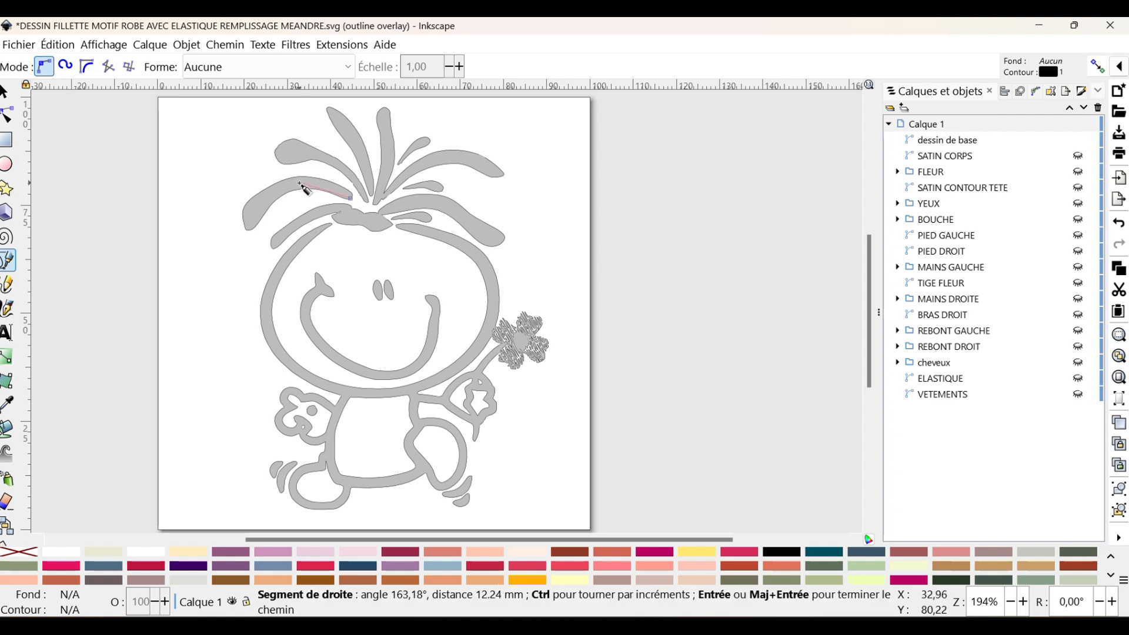
{"action": "left_click", "coordinate": [301, 182]}
{"action": "left_click", "coordinate": [260, 204]}
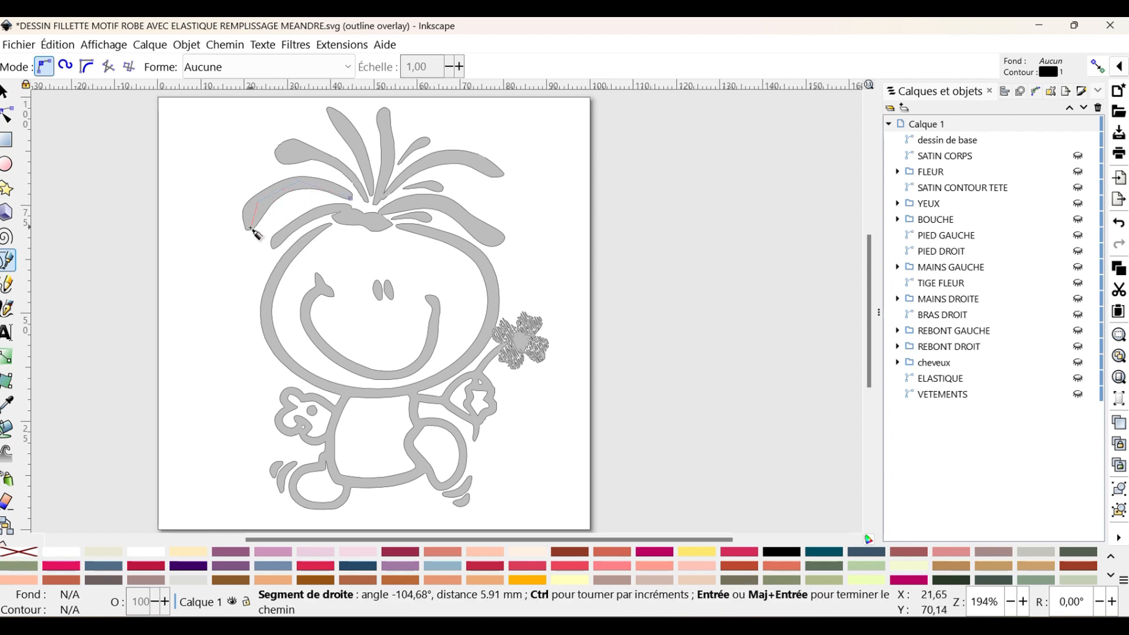
{"action": "left_click", "coordinate": [242, 224]}
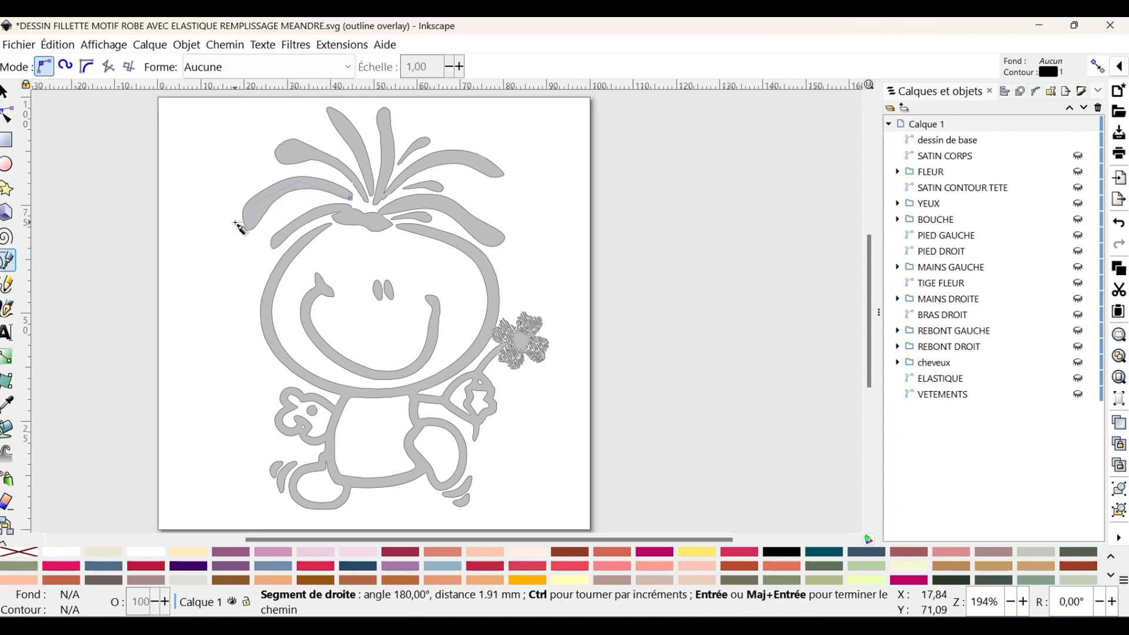
{"action": "key", "text": "Return"}
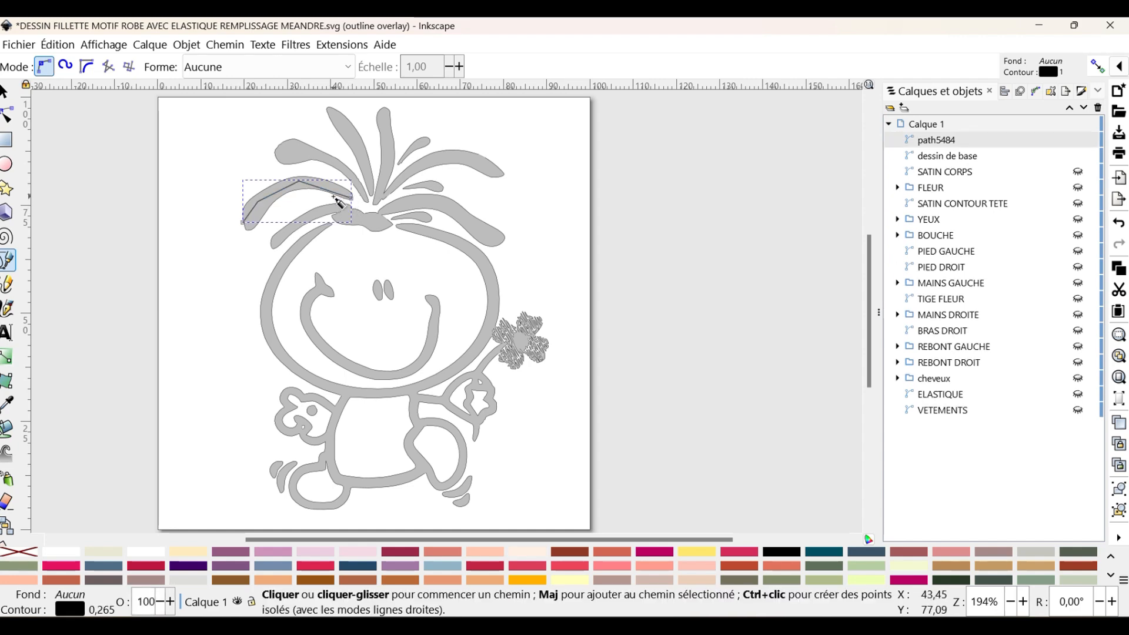
- Bend the three straight segments of the new hair path into curves that follow the lock's shape
{"action": "scroll", "coordinate": [302, 189], "scroll_direction": "up", "scroll_amount": 3}
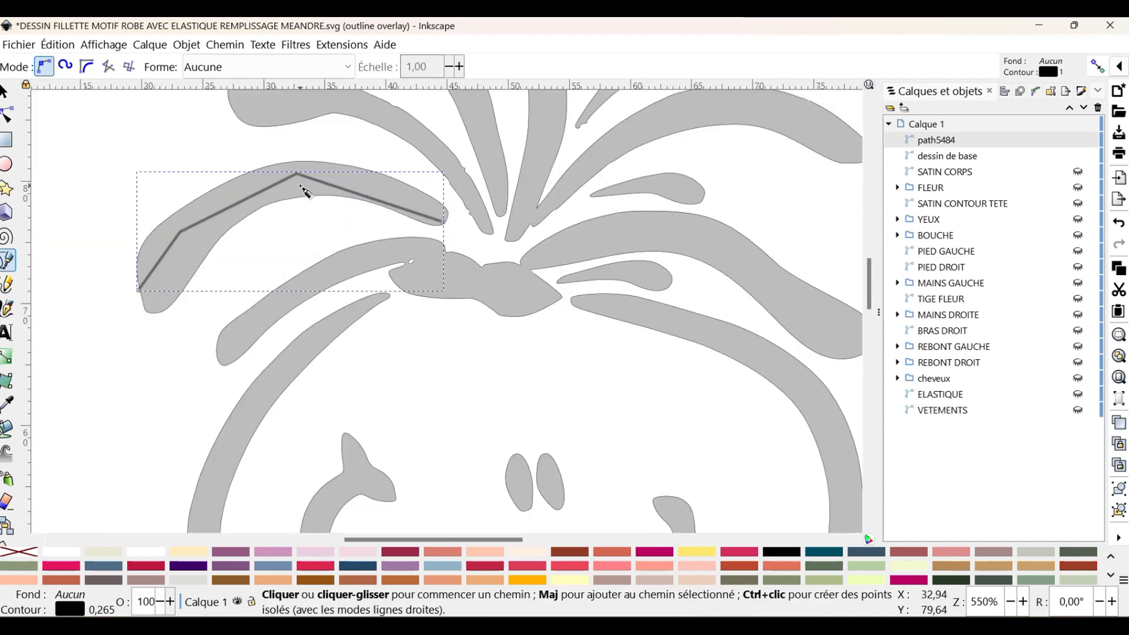
{"action": "scroll", "coordinate": [322, 219], "scroll_direction": "up", "scroll_amount": 2}
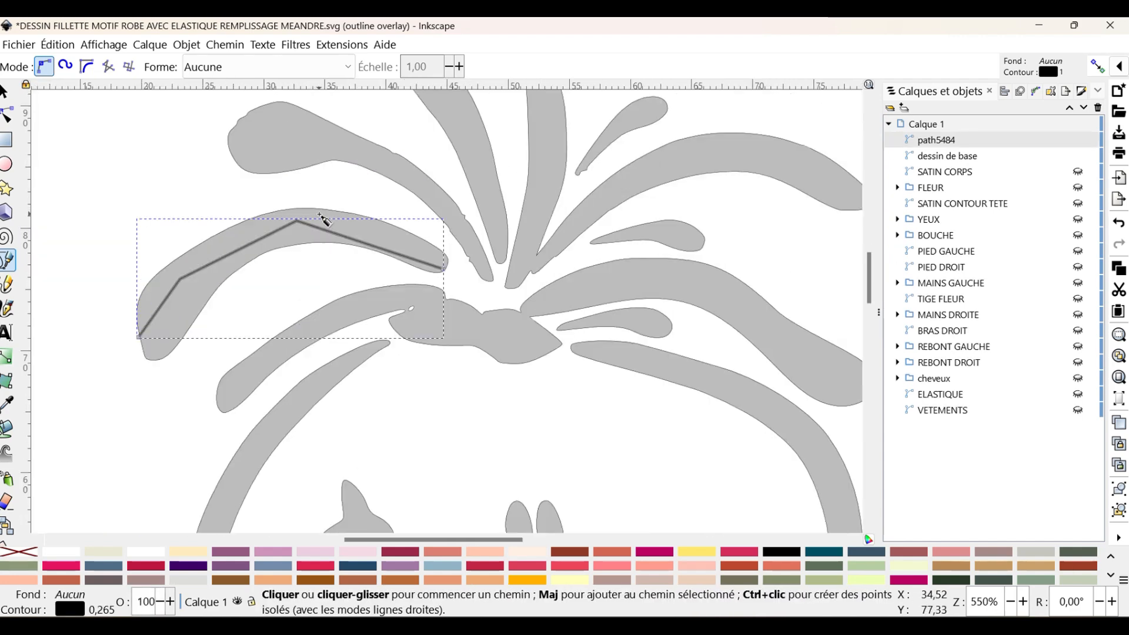
{"action": "left_click", "coordinate": [349, 49]}
{"action": "left_click", "coordinate": [349, 49]}
{"action": "left_click", "coordinate": [6, 113]}
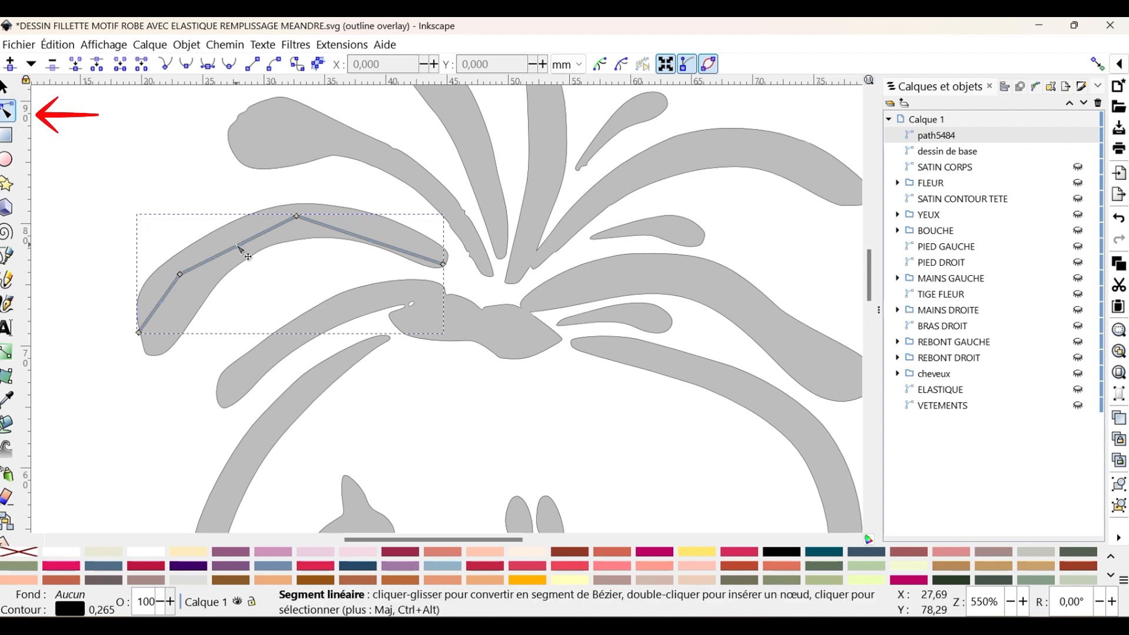
{"action": "left_click_drag", "start_coordinate": [240, 247], "coordinate": [234, 236]}
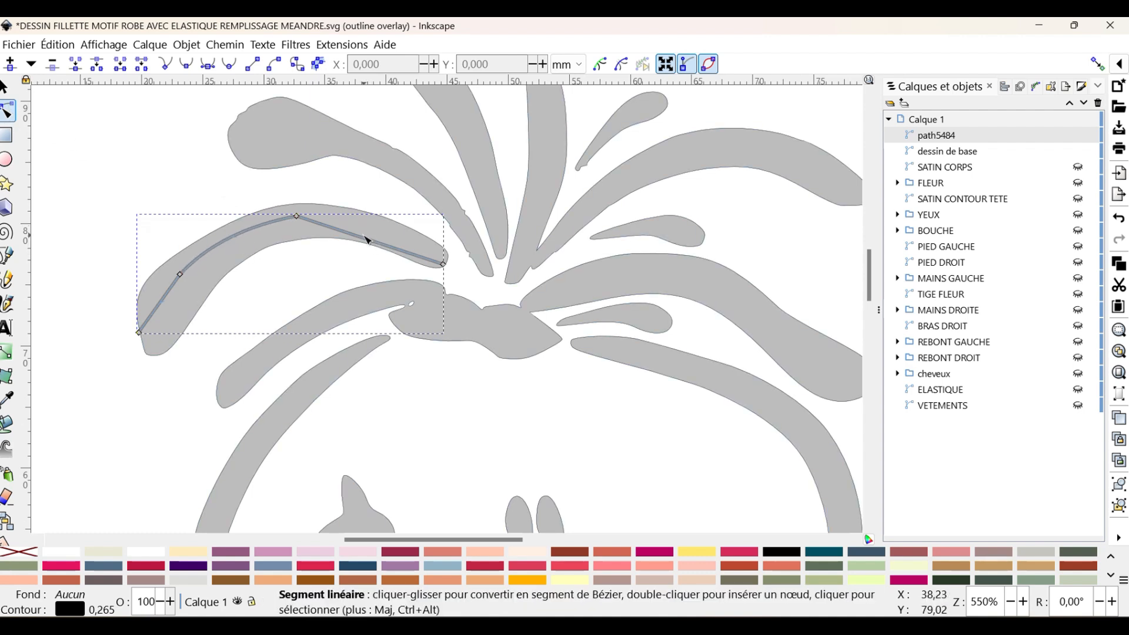
{"action": "left_click_drag", "start_coordinate": [370, 246], "coordinate": [383, 231]}
{"action": "left_click_drag", "start_coordinate": [159, 307], "coordinate": [156, 305]}
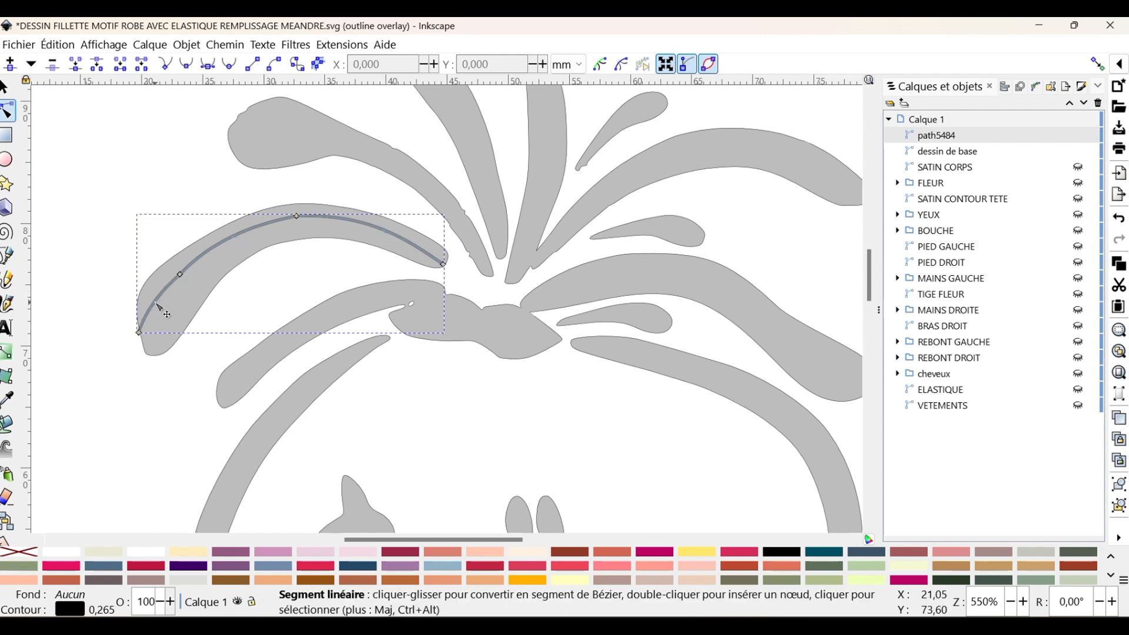
- Convert the curved hair path into a satin column with Ink/Stitch's "Trait en Satin"
{"action": "left_click", "coordinate": [343, 46]}
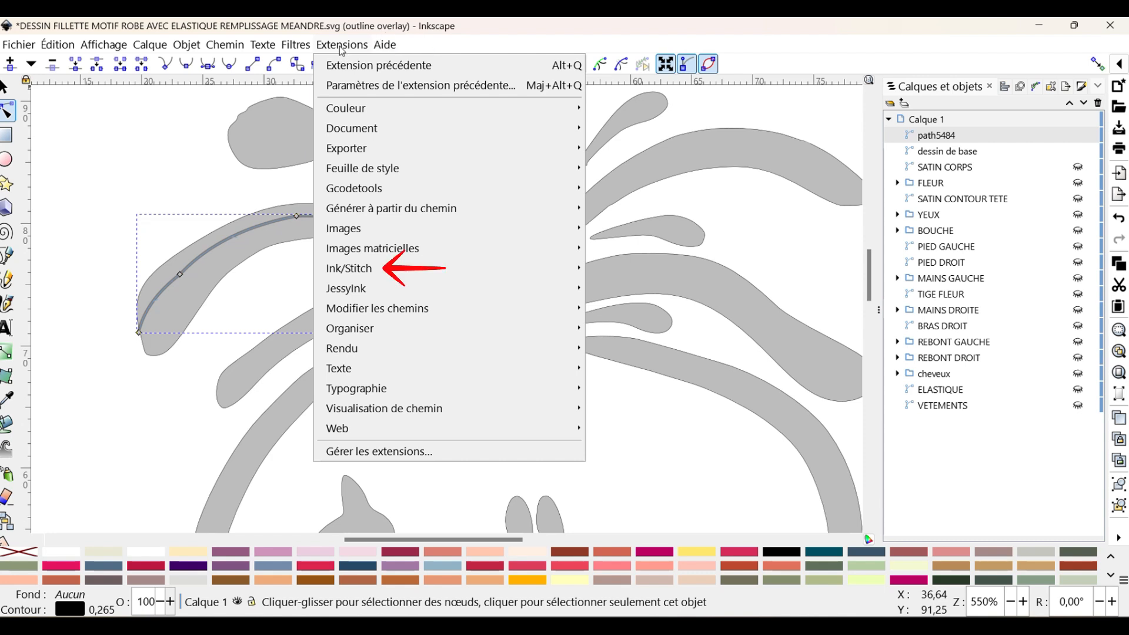
{"action": "mouse_move", "coordinate": [383, 270]}
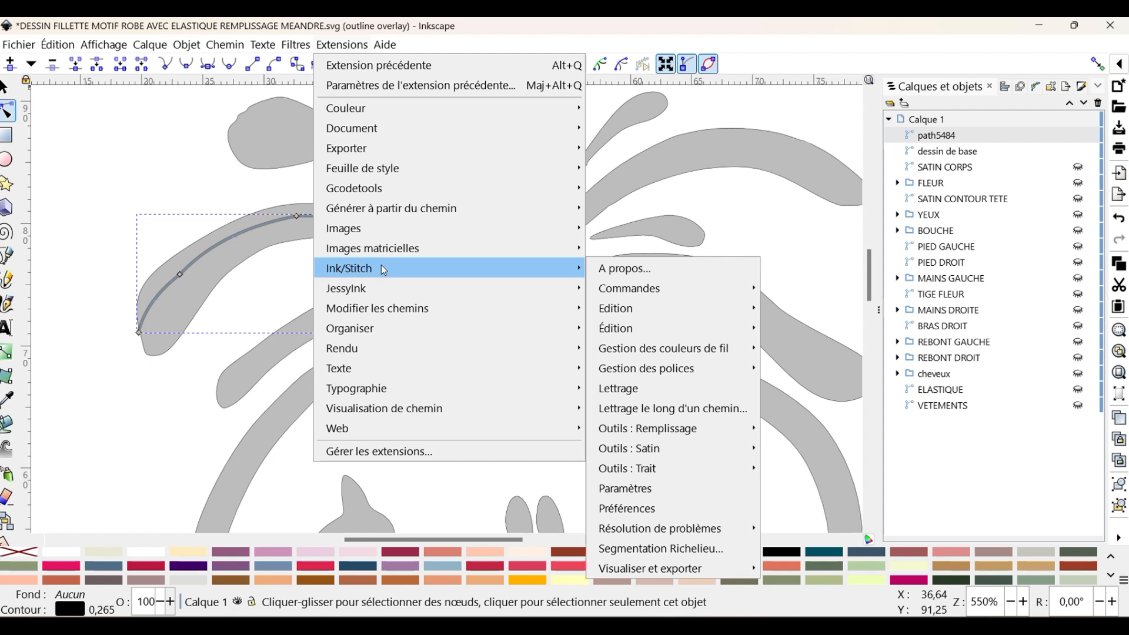
{"action": "mouse_move", "coordinate": [699, 451]}
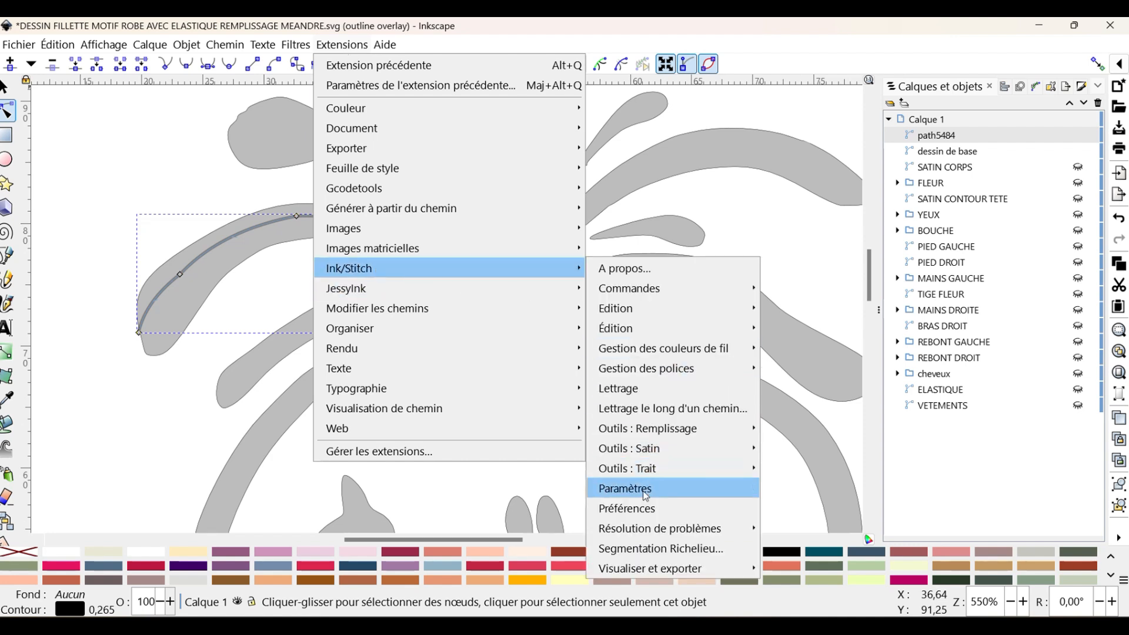
{"action": "mouse_move", "coordinate": [649, 453]}
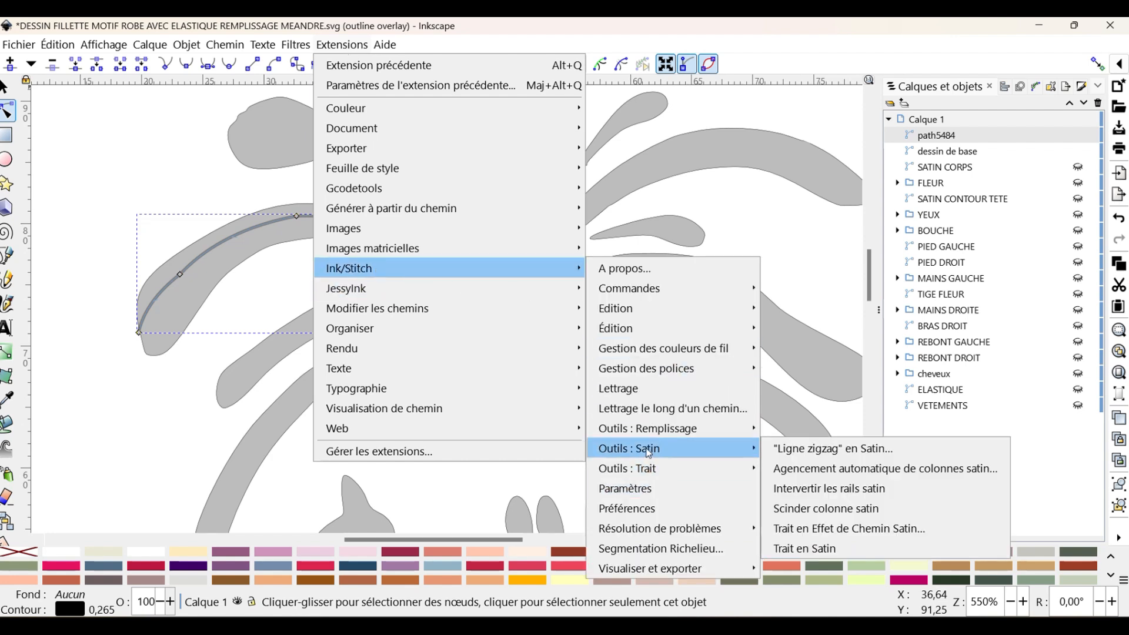
{"action": "left_click", "coordinate": [828, 549]}
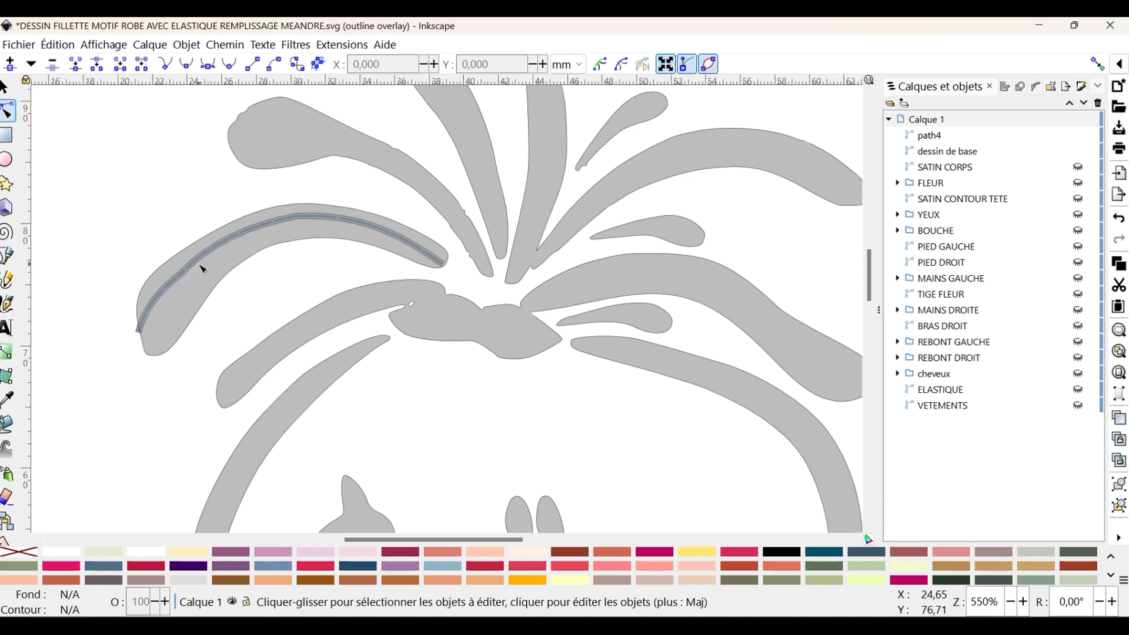
- Simplify the satin column's nodes and spread its two rail ends apart at the lock's wide outer tip
{"action": "scroll", "coordinate": [201, 268], "scroll_direction": "up", "scroll_amount": 2, "text": "ctrl"}
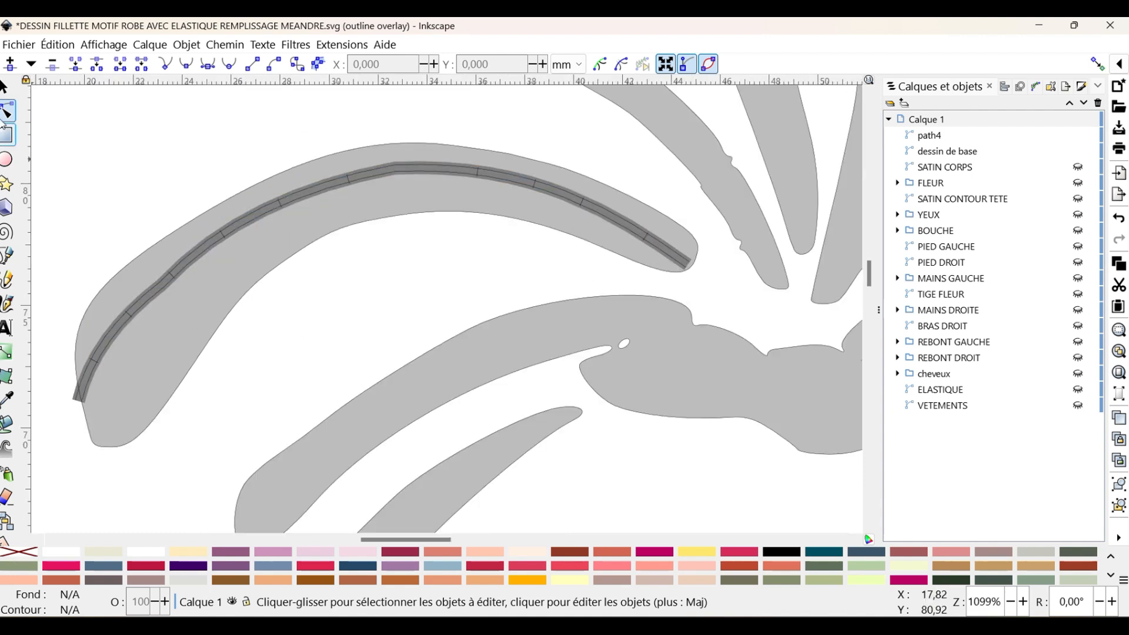
{"action": "left_click", "coordinate": [195, 261]}
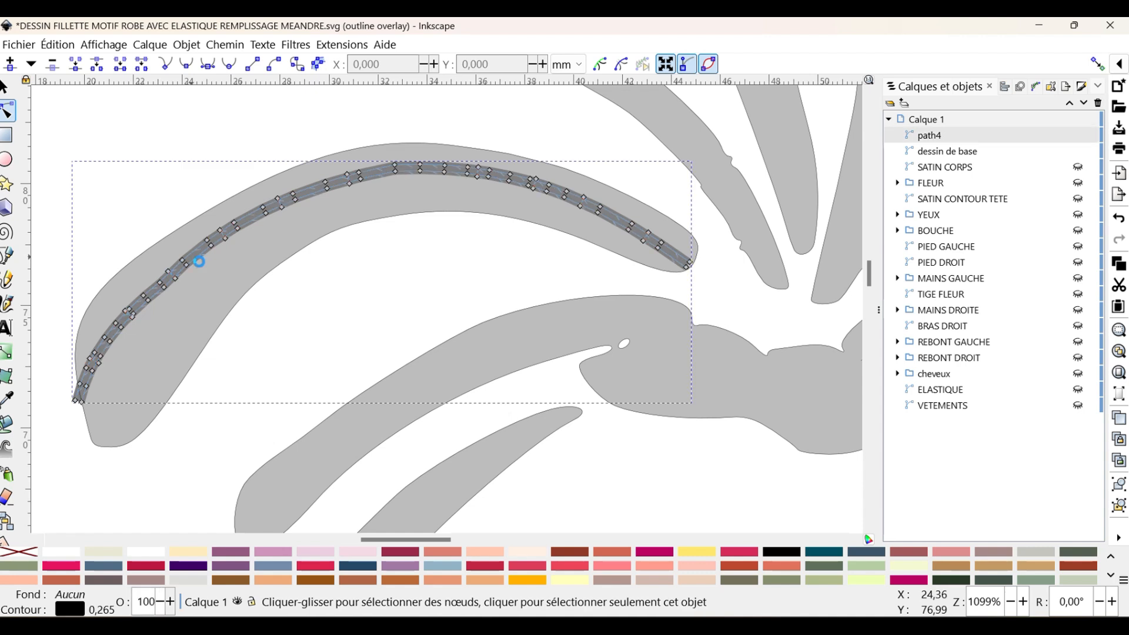
{"action": "key", "text": "ctrl+l"}
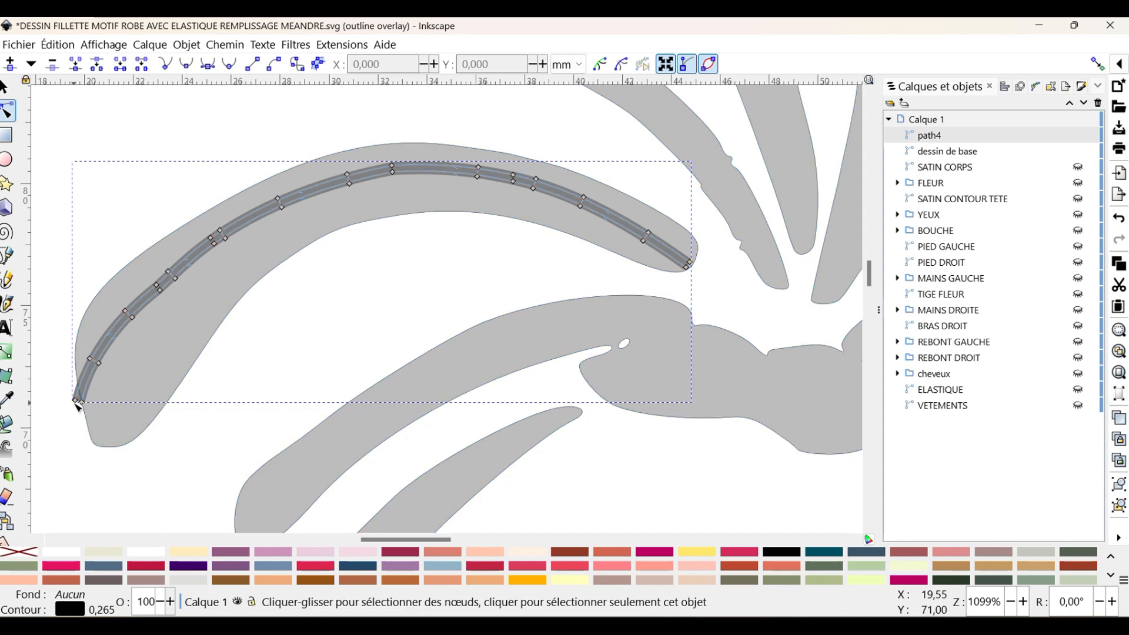
{"action": "left_click_drag", "start_coordinate": [77, 402], "coordinate": [75, 351]}
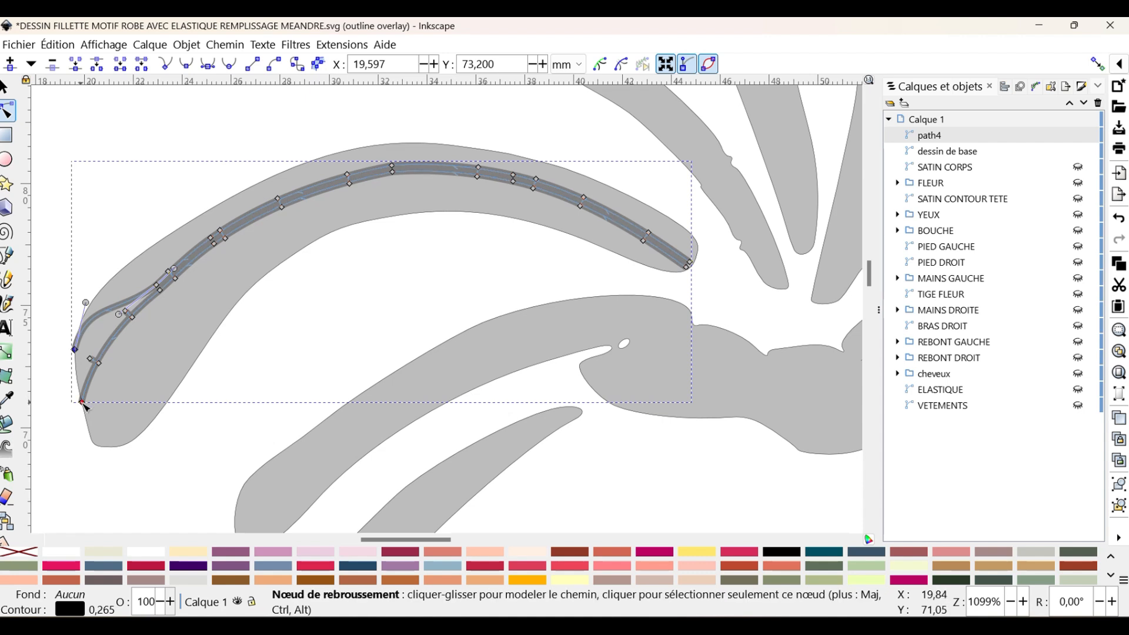
{"action": "mouse_move", "coordinate": [82, 402]}
{"action": "left_mouse_down"}
{"action": "mouse_move", "coordinate": [102, 435]}
{"action": "mouse_move", "coordinate": [85, 419]}
{"action": "left_mouse_up"}
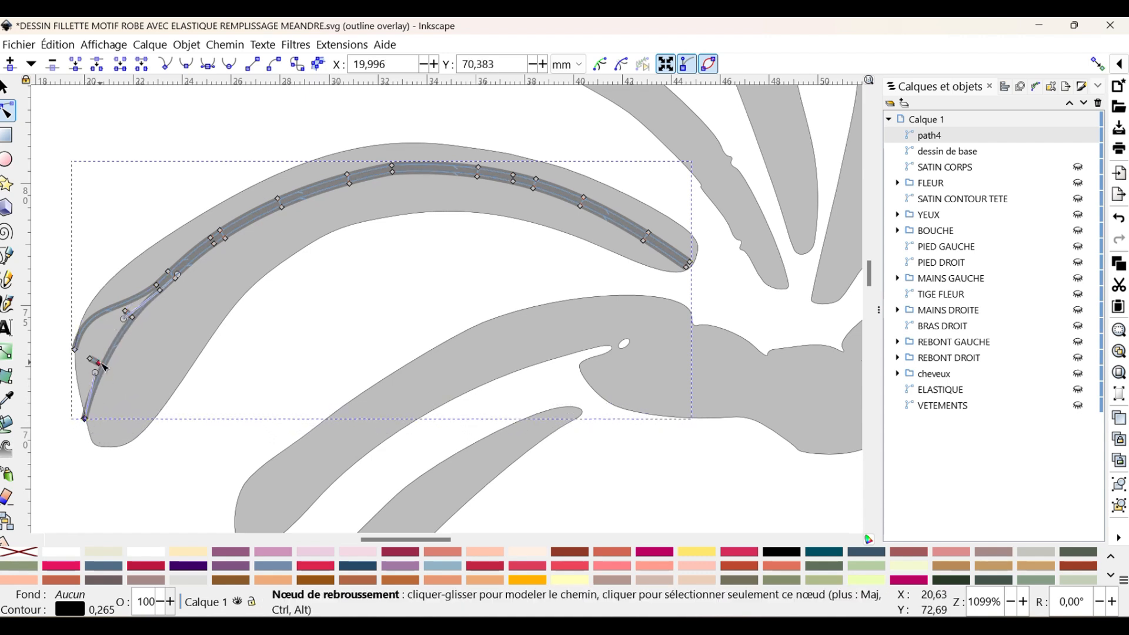
- Lengthen the two rungs nearest the lock's wide outer tip so they extend past both edges of the drawn shape
{"action": "left_click_drag", "start_coordinate": [141, 332], "coordinate": [66, 292]}
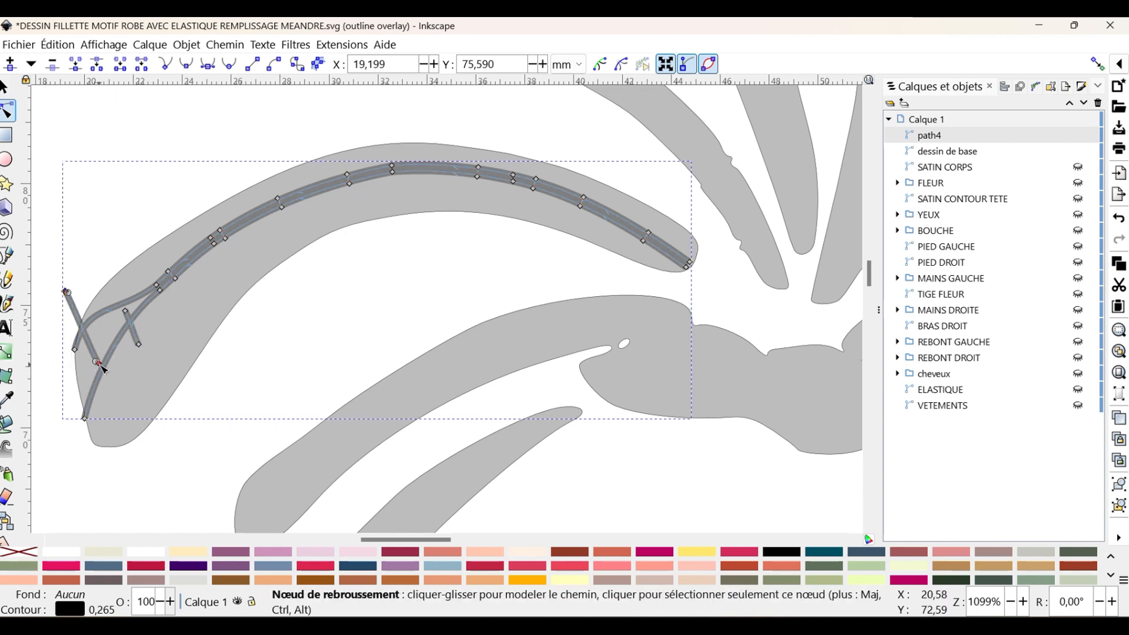
{"action": "left_click_drag", "start_coordinate": [99, 363], "coordinate": [164, 441]}
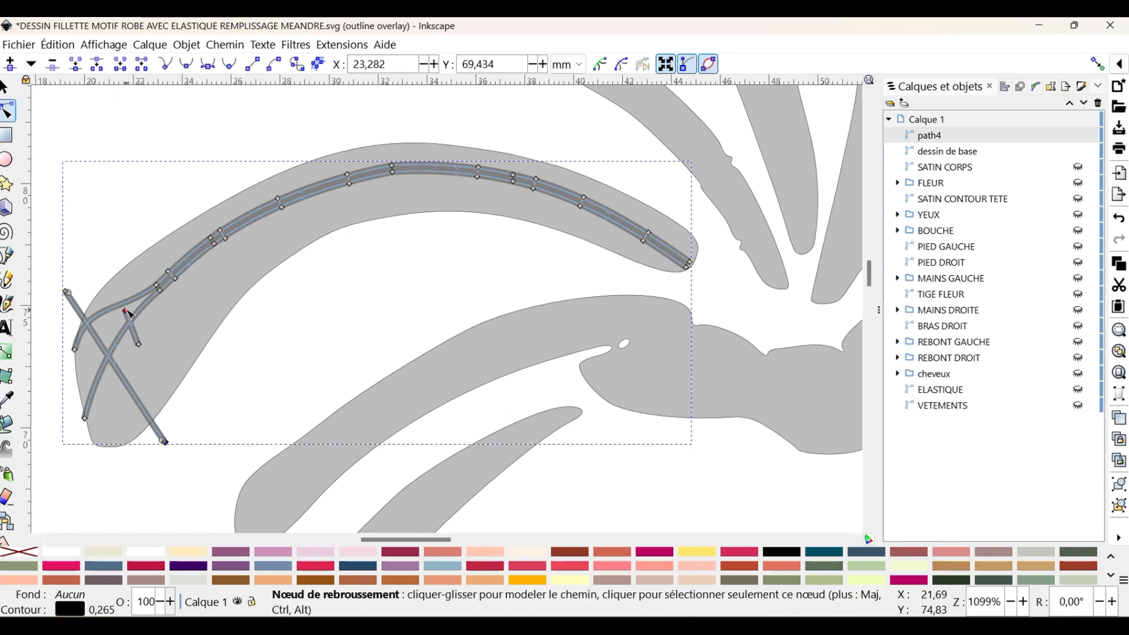
{"action": "left_click_drag", "start_coordinate": [127, 311], "coordinate": [103, 242]}
{"action": "left_click_drag", "start_coordinate": [139, 345], "coordinate": [219, 379]}
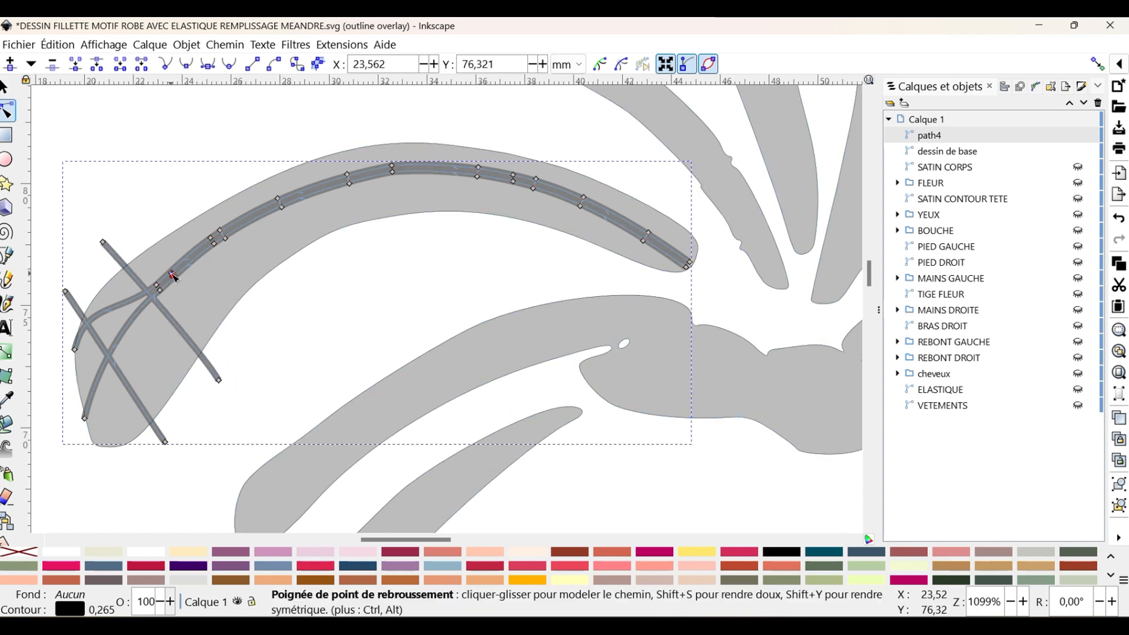
- Lengthen the third and fourth rungs from the wide outer tip beyond the lock's upper and lower edges
{"action": "scroll", "coordinate": [229, 262], "scroll_direction": "up", "scroll_amount": 2}
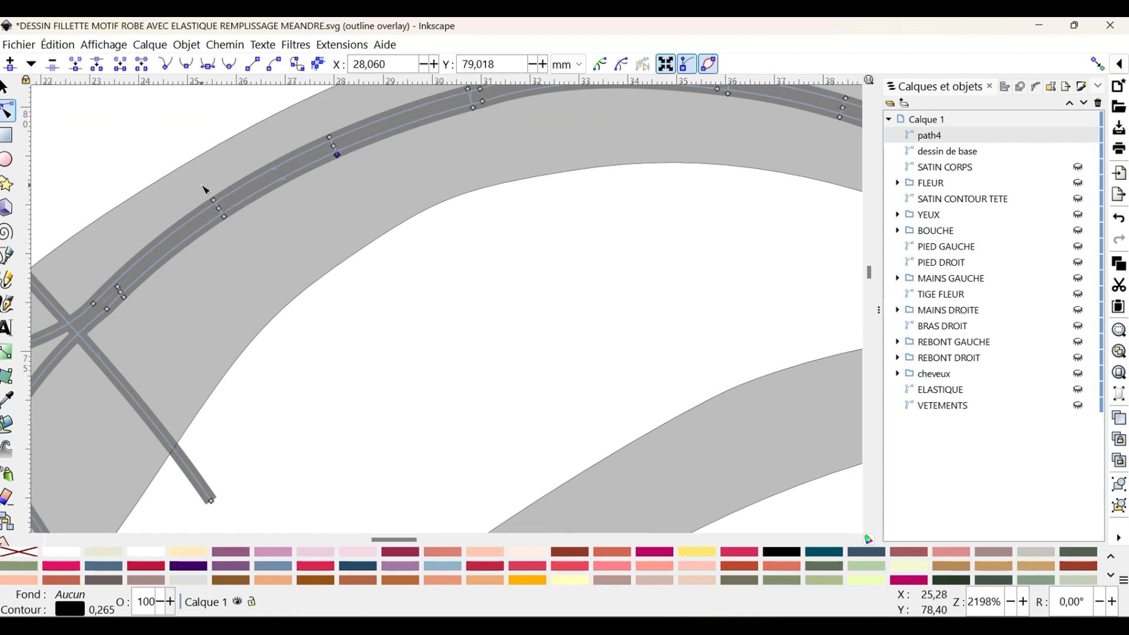
{"action": "left_click_drag", "start_coordinate": [213, 200], "coordinate": [183, 151]}
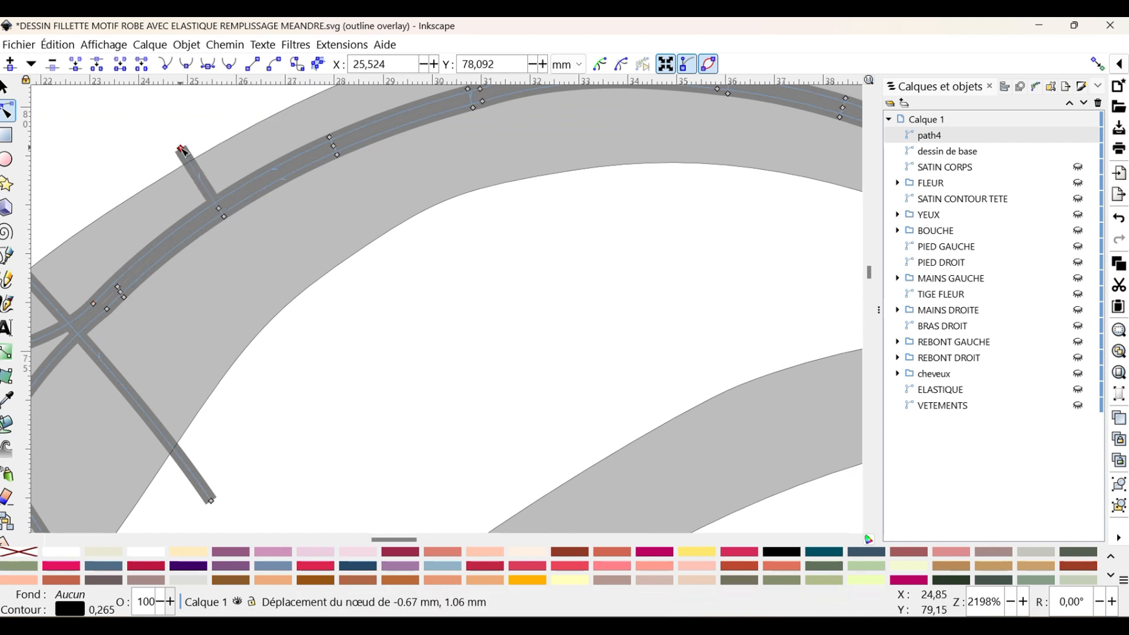
{"action": "left_click_drag", "start_coordinate": [228, 220], "coordinate": [297, 367]}
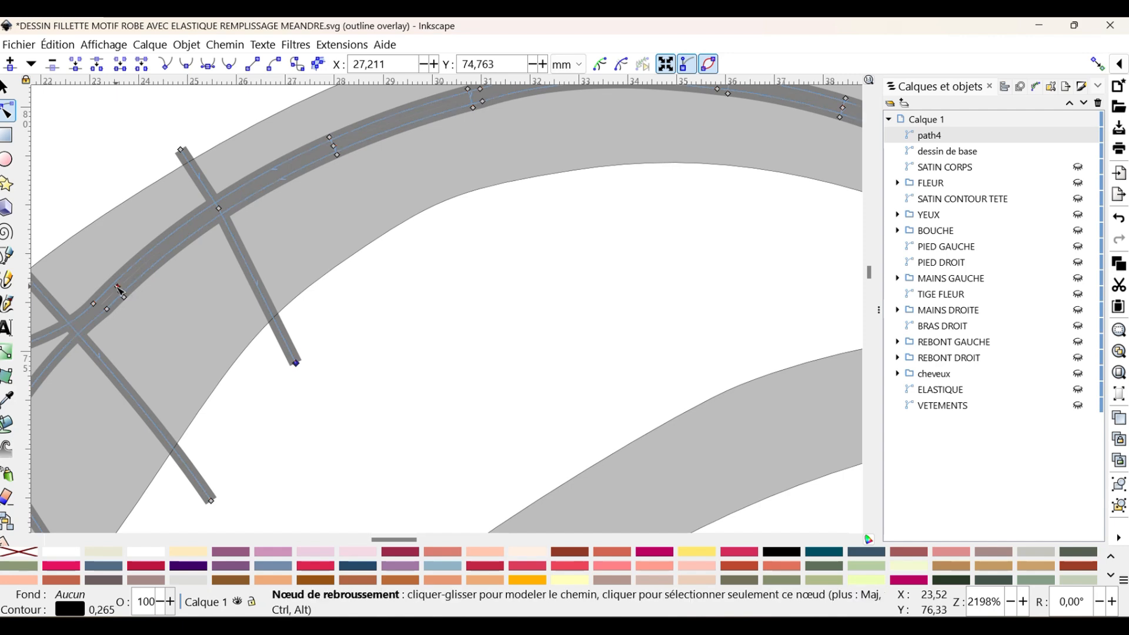
{"action": "left_click_drag", "start_coordinate": [118, 288], "coordinate": [117, 281]}
{"action": "left_click_drag", "start_coordinate": [89, 221], "coordinate": [69, 182]}
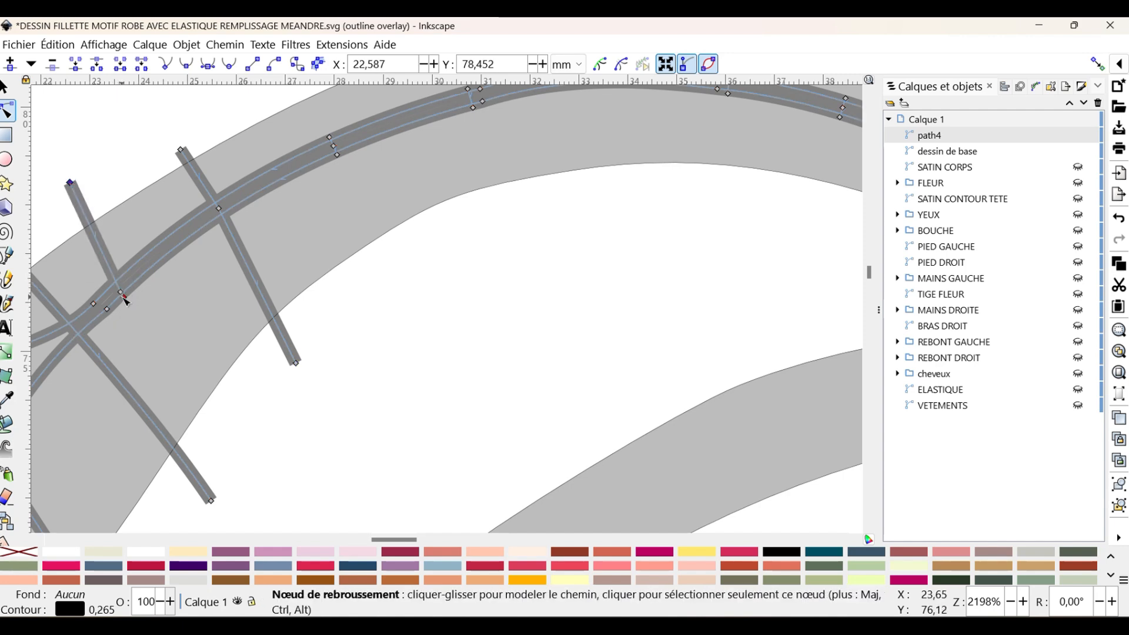
{"action": "left_click_drag", "start_coordinate": [125, 297], "coordinate": [258, 429]}
{"action": "scroll", "coordinate": [279, 395], "scroll_direction": "down", "scroll_amount": 2}
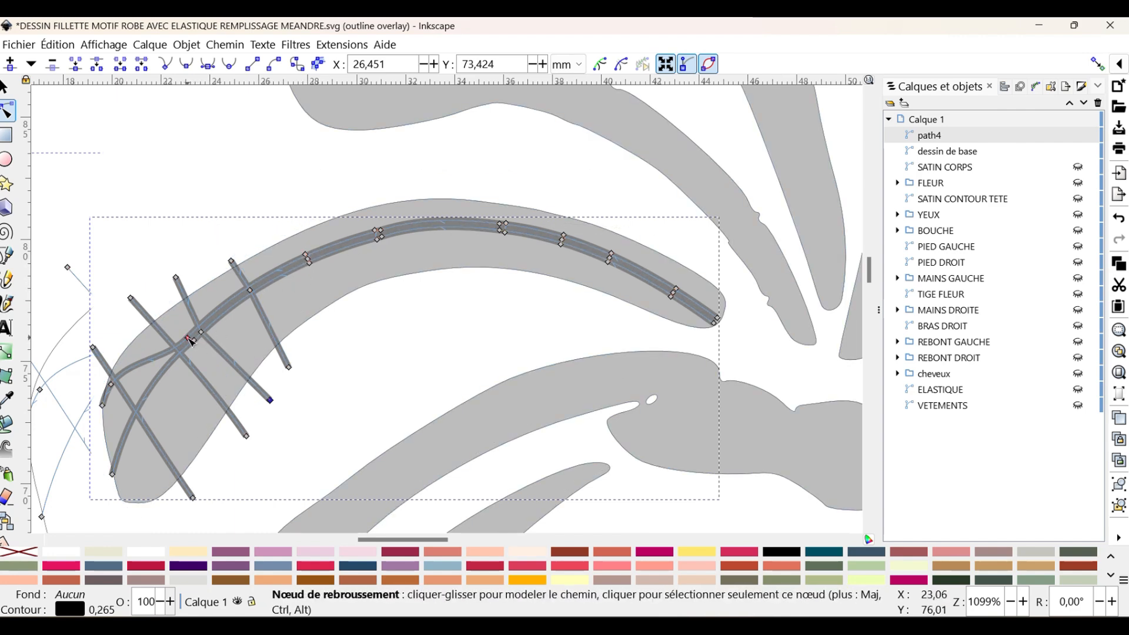
- Move the nodes and handles of both satin rails outward so they follow the lock's upper and lower edges
{"action": "left_click_drag", "start_coordinate": [190, 340], "coordinate": [172, 307]}
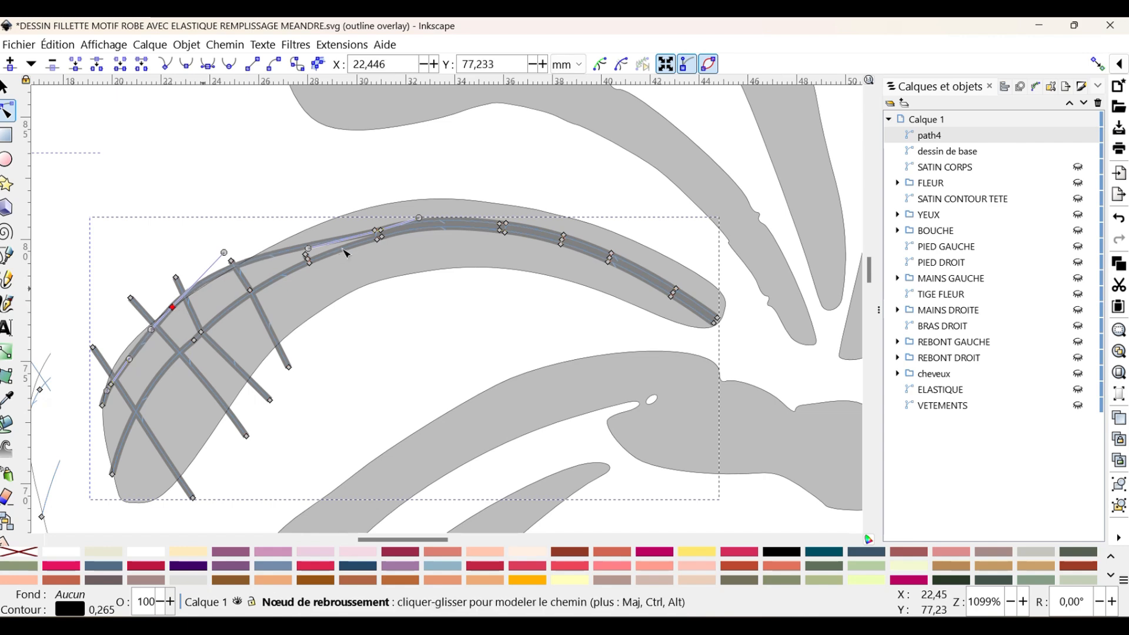
{"action": "left_click_drag", "start_coordinate": [381, 232], "coordinate": [380, 209]}
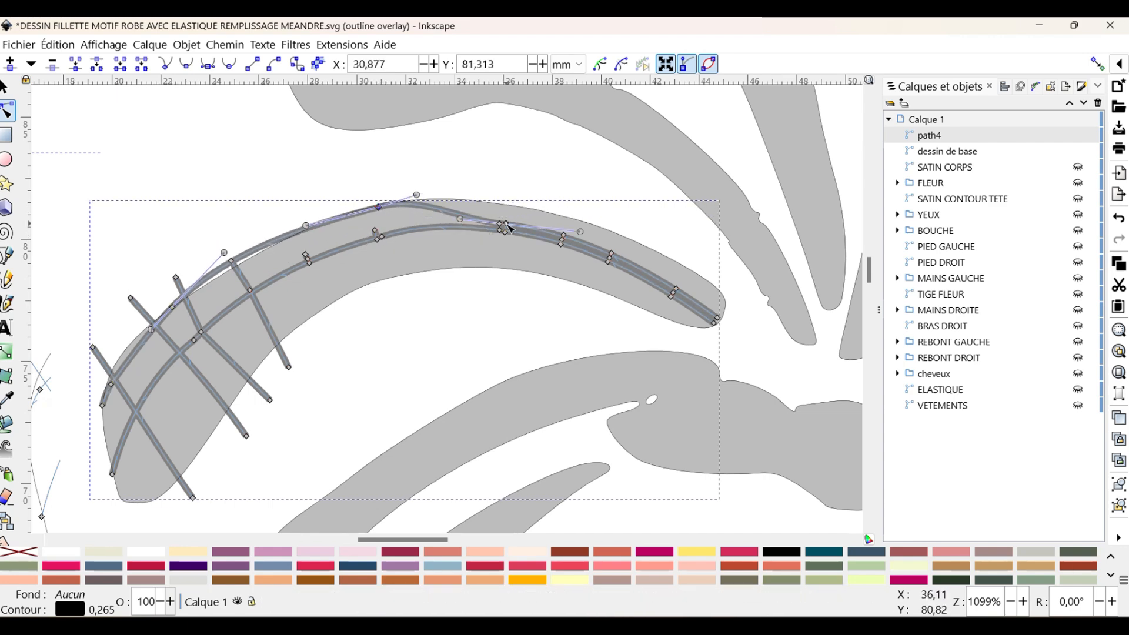
{"action": "left_click_drag", "start_coordinate": [509, 230], "coordinate": [502, 274]}
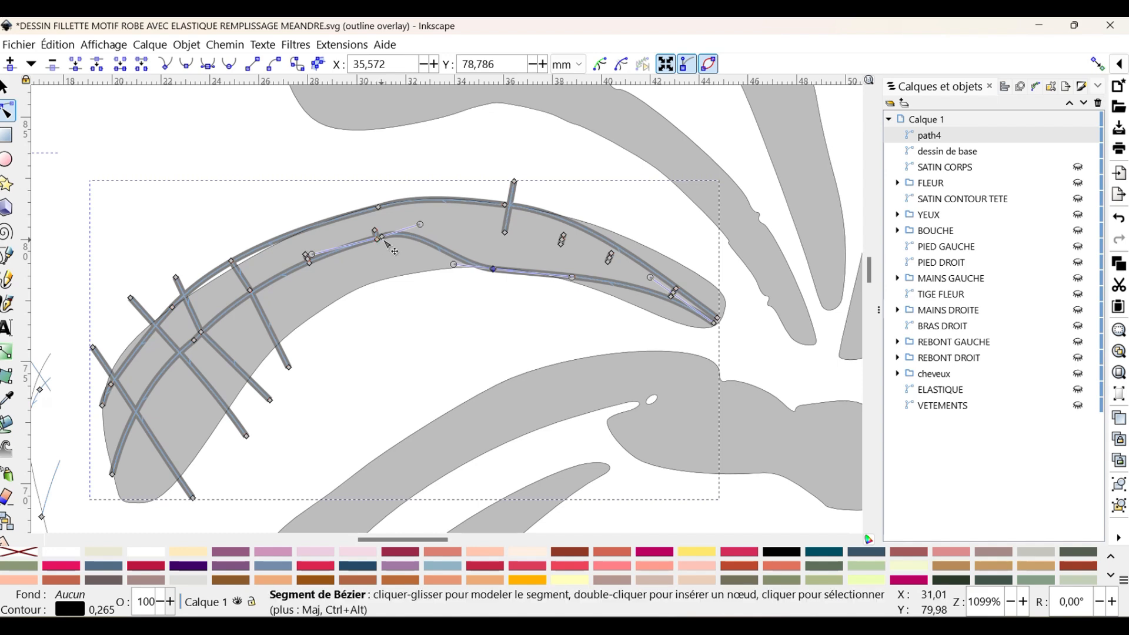
{"action": "left_click_drag", "start_coordinate": [387, 266], "coordinate": [373, 298]}
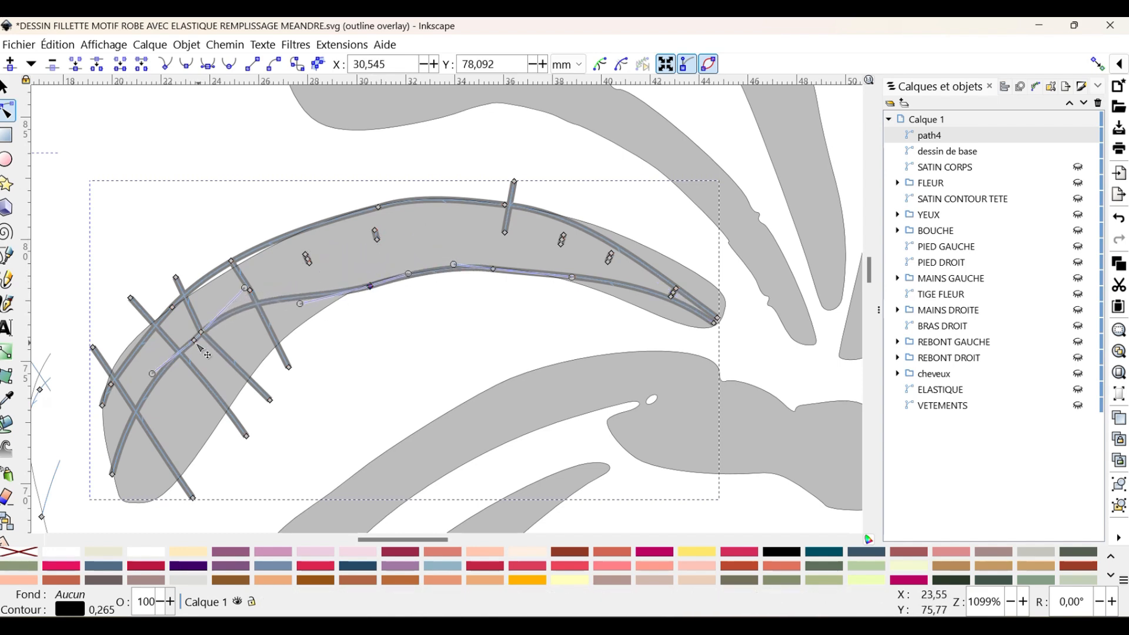
{"action": "left_click_drag", "start_coordinate": [194, 340], "coordinate": [241, 398]}
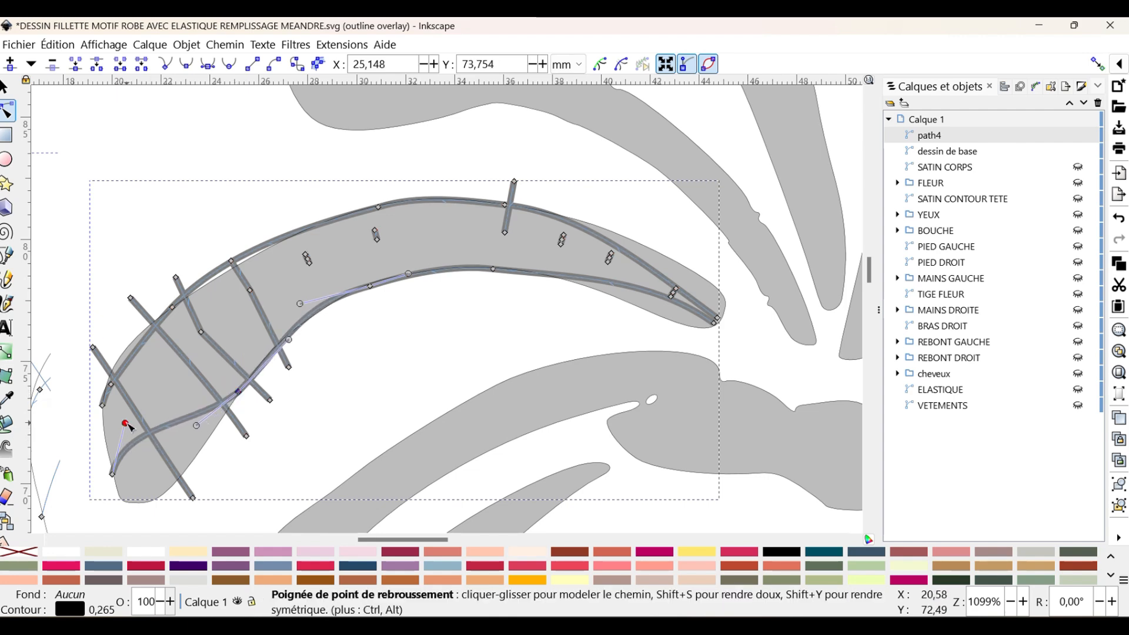
{"action": "left_click_drag", "start_coordinate": [128, 424], "coordinate": [147, 532]}
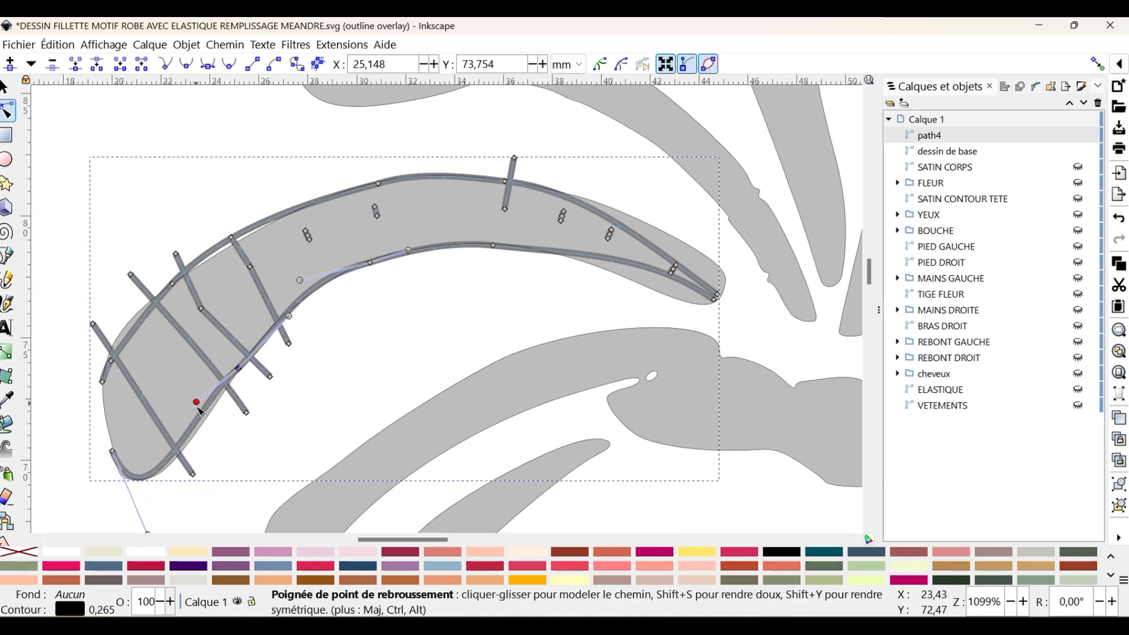
{"action": "left_click_drag", "start_coordinate": [197, 404], "coordinate": [197, 416]}
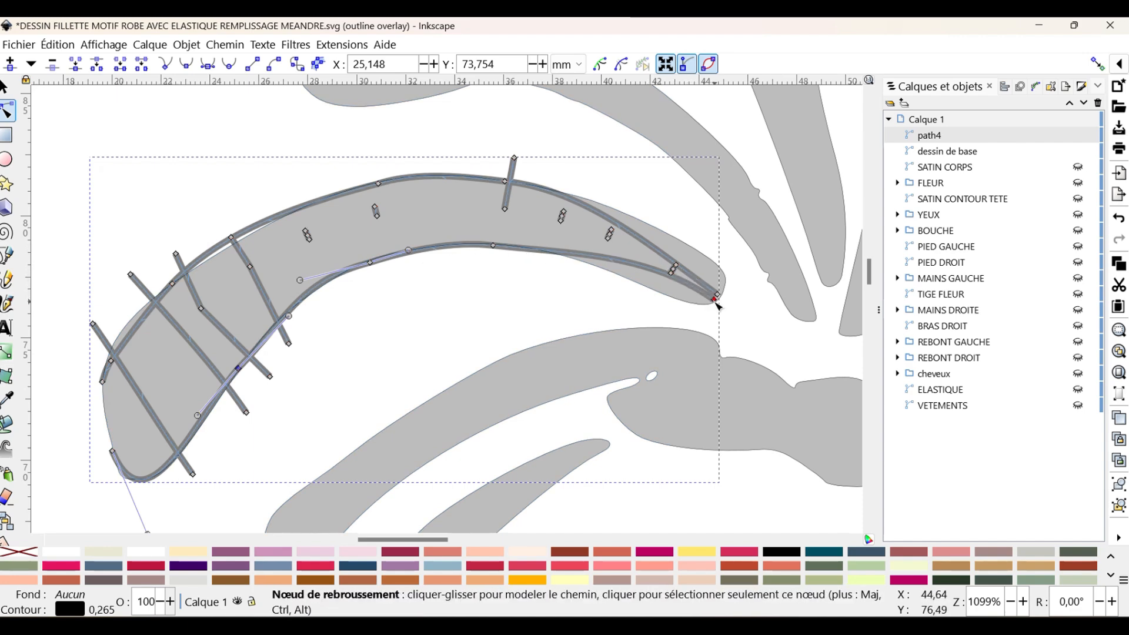
- Spread the two rail ends apart at the lock's root and adjust their handles to follow its outline
{"action": "mouse_move", "coordinate": [716, 301]}
{"action": "left_mouse_down"}
{"action": "mouse_move", "coordinate": [701, 304]}
{"action": "mouse_move", "coordinate": [726, 283]}
{"action": "left_mouse_up"}
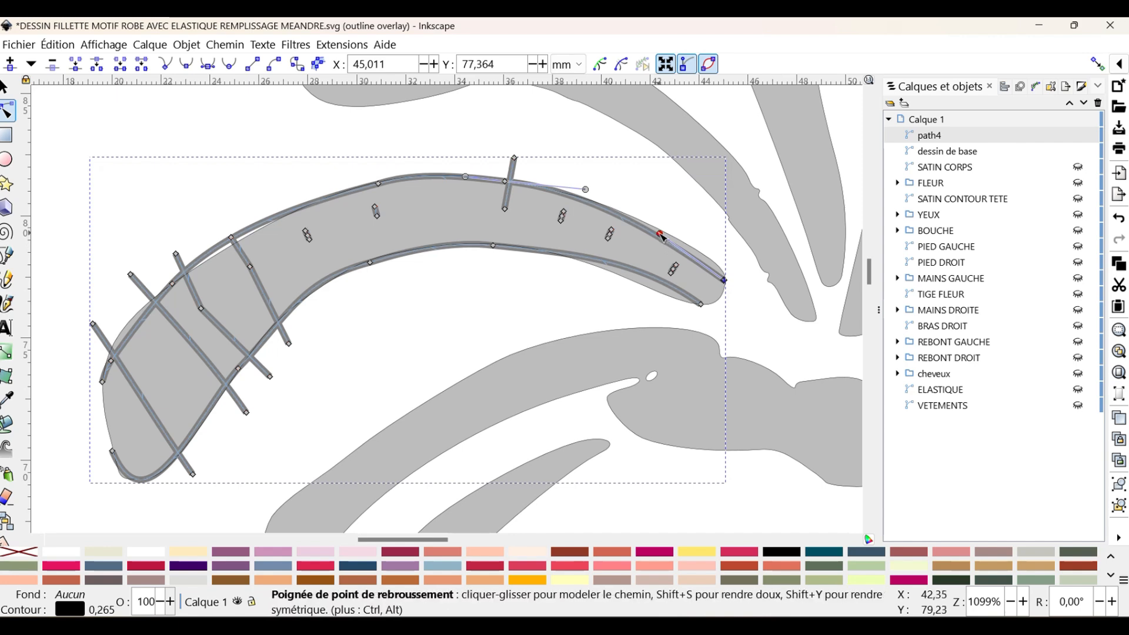
{"action": "left_click_drag", "start_coordinate": [660, 236], "coordinate": [720, 254]}
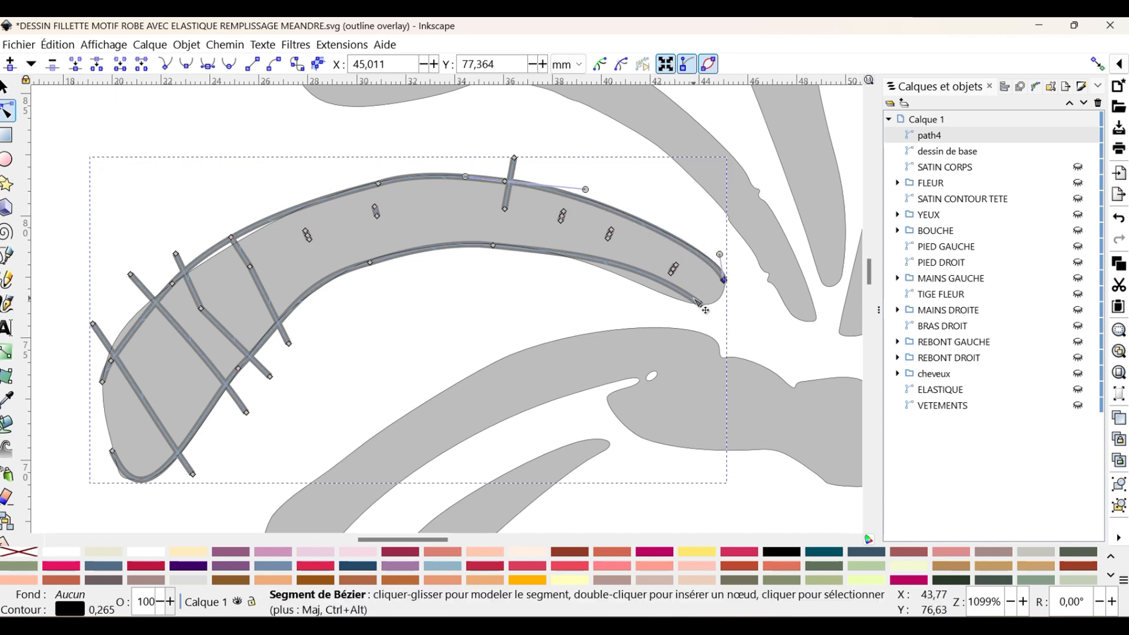
{"action": "left_click", "coordinate": [701, 304]}
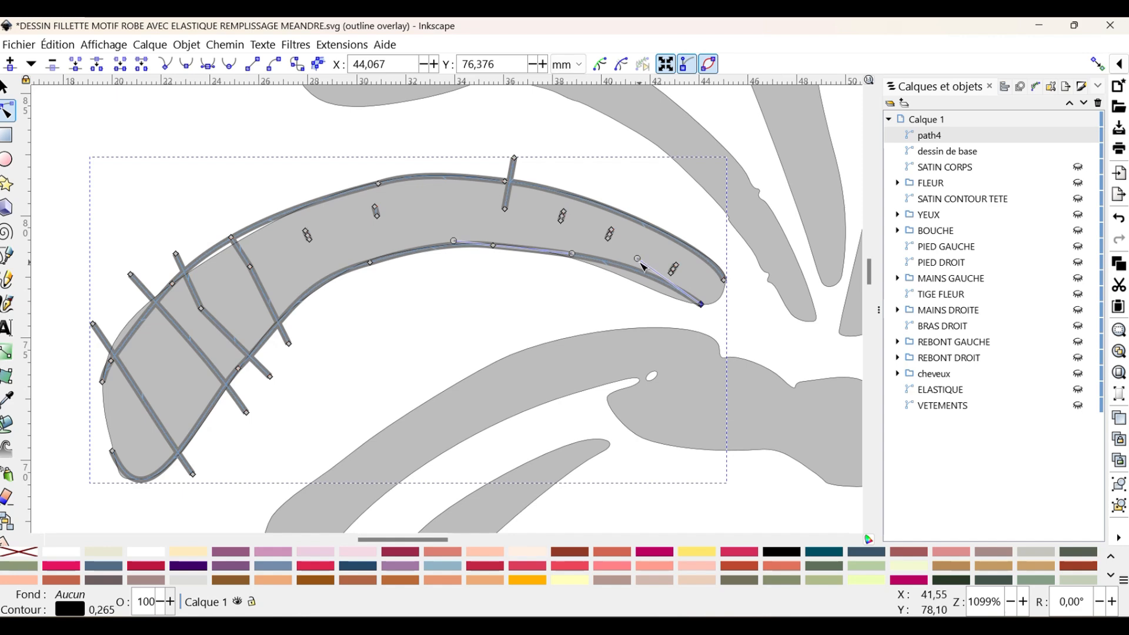
{"action": "left_click", "coordinate": [647, 291]}
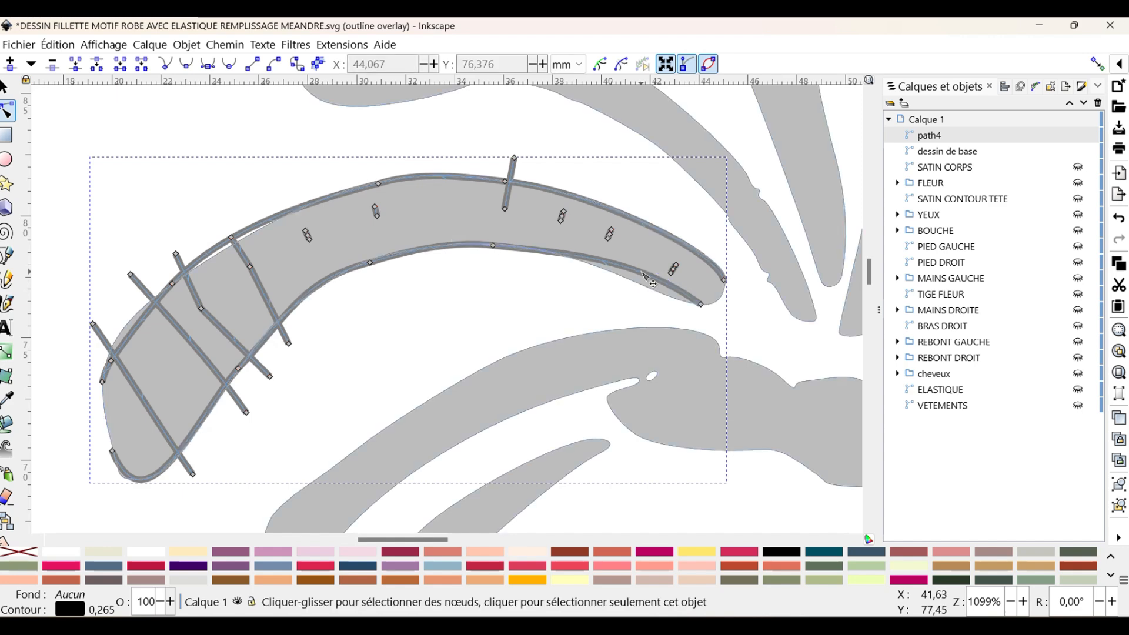
{"action": "left_click", "coordinate": [701, 305]}
{"action": "left_click_drag", "start_coordinate": [637, 258], "coordinate": [618, 278]}
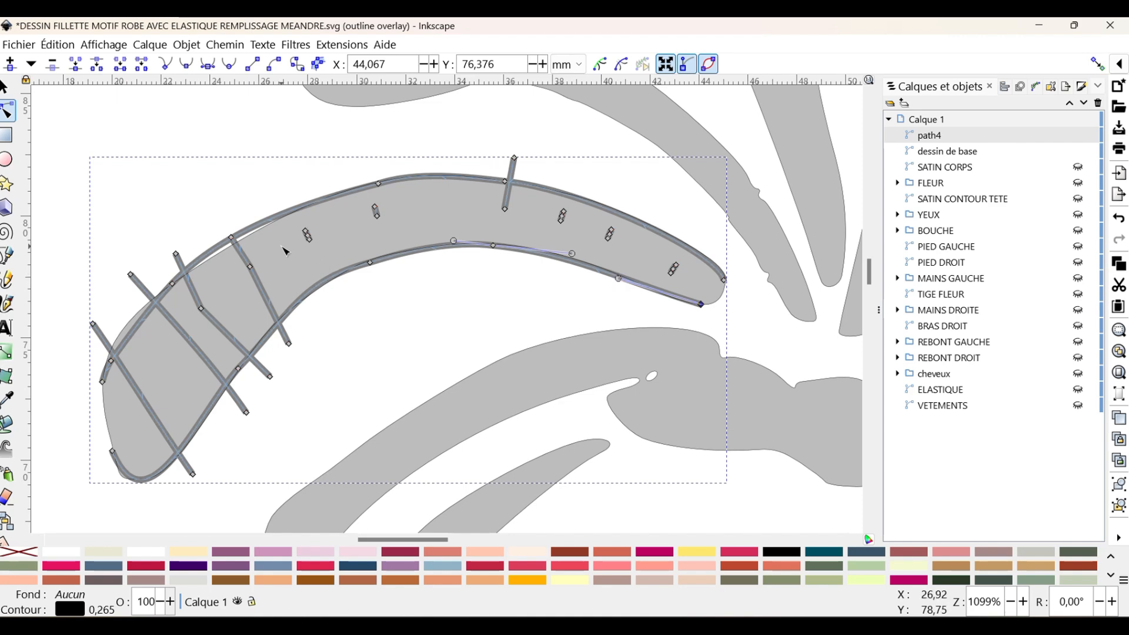
- Delete the third rung from the wide outer tip, the bent one between two straight rungs
{"action": "left_click", "coordinate": [201, 308]}
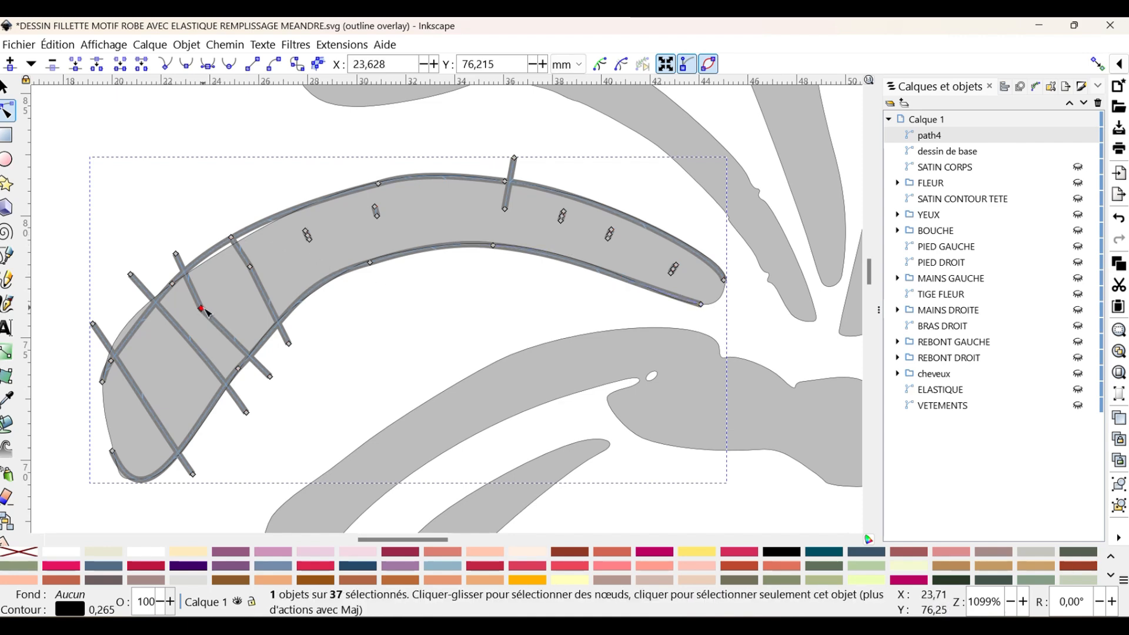
{"action": "key", "text": "Delete"}
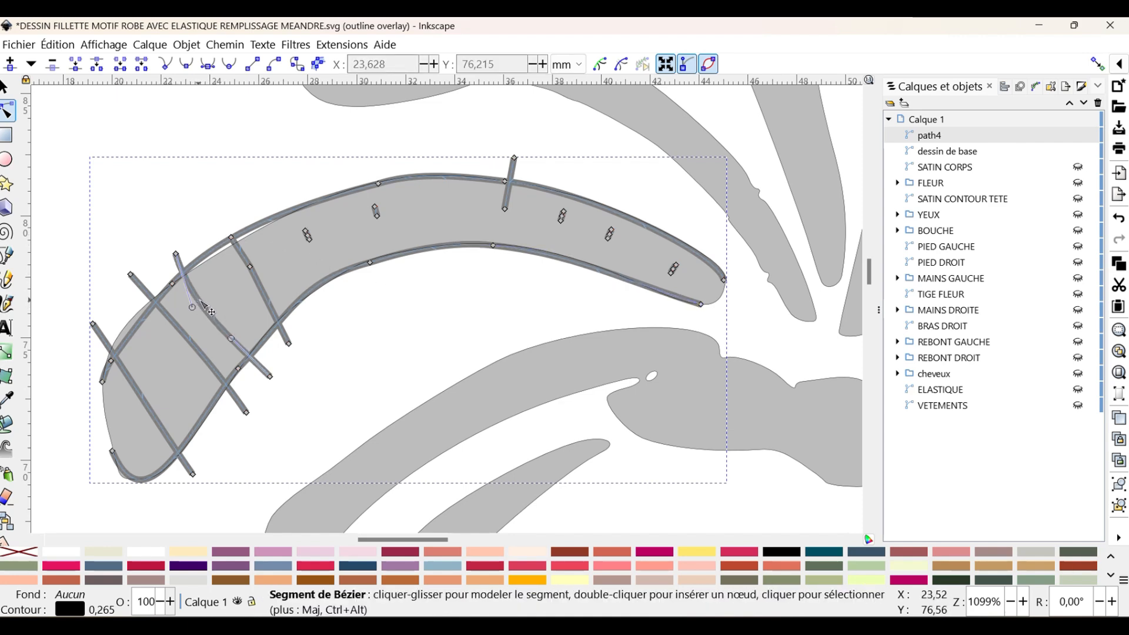
{"action": "left_click", "coordinate": [211, 312]}
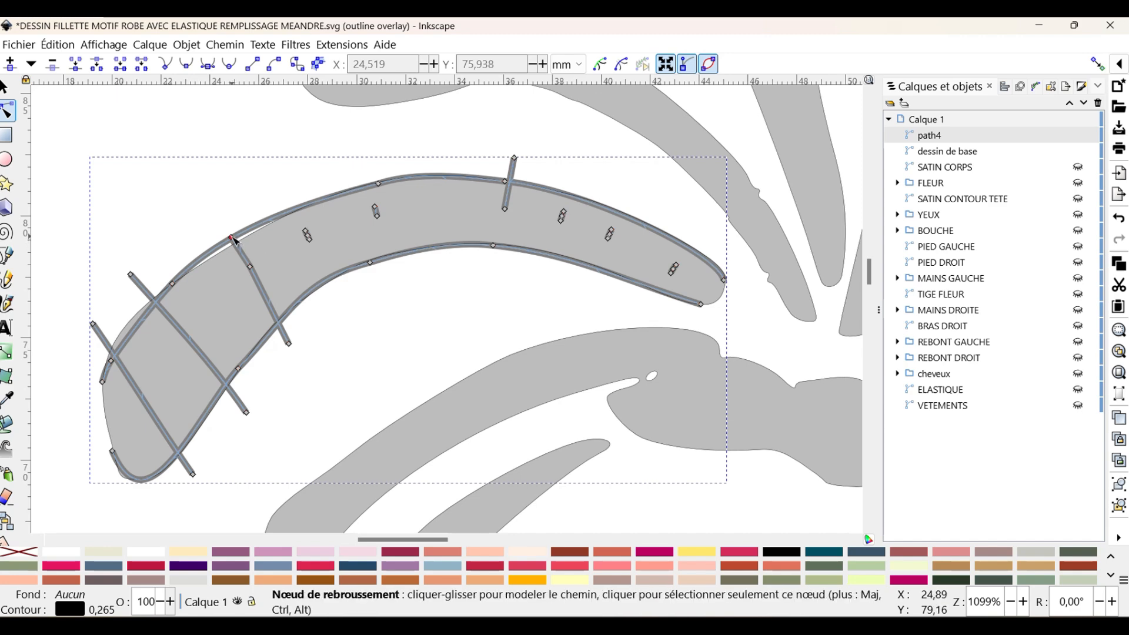
- Extend the third remaining rung past the lock's upper edge and refine the upper rail's curve around it
{"action": "left_click_drag", "start_coordinate": [234, 240], "coordinate": [220, 212]}
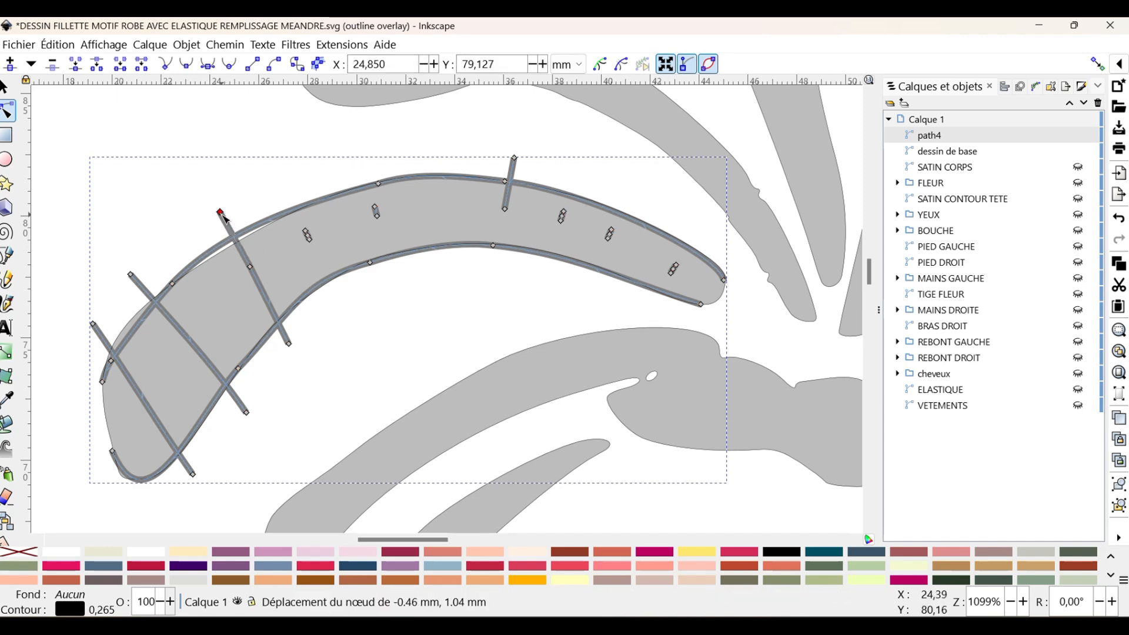
{"action": "left_click", "coordinate": [178, 288]}
{"action": "mouse_move", "coordinate": [132, 320]}
{"action": "left_mouse_down"}
{"action": "mouse_move", "coordinate": [115, 328]}
{"action": "mouse_move", "coordinate": [123, 333]}
{"action": "left_mouse_up"}
{"action": "left_click_drag", "start_coordinate": [224, 229], "coordinate": [227, 235]}
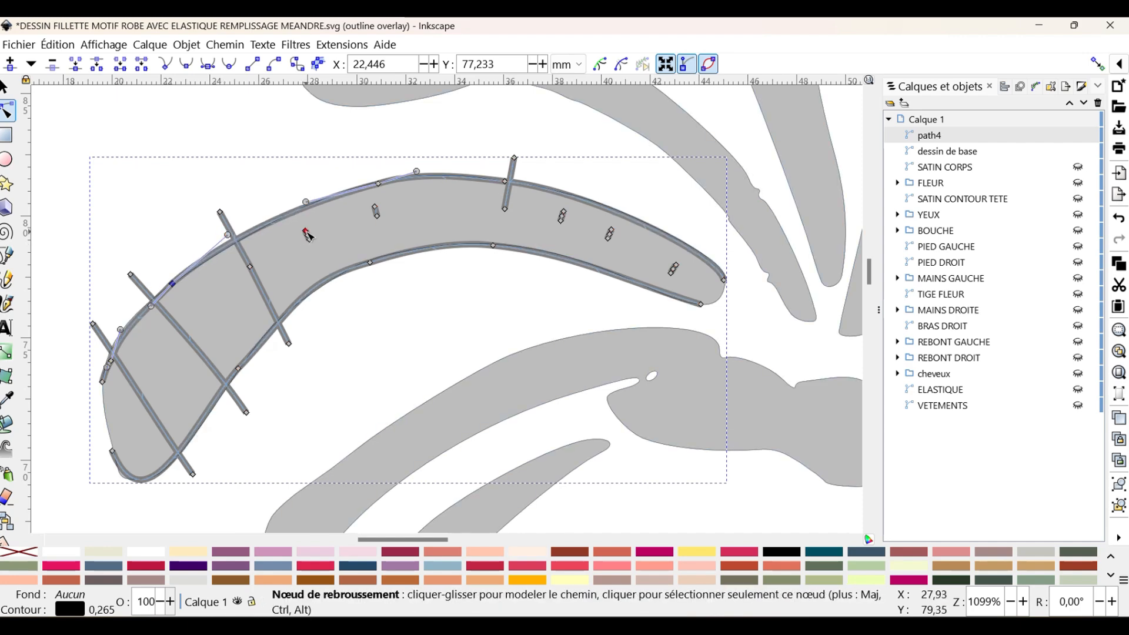
- Delete the next two short rungs in the middle of the lock
{"action": "mouse_move", "coordinate": [307, 235]}
{"action": "left_mouse_down"}
{"action": "mouse_move", "coordinate": [291, 177]}
{"action": "mouse_move", "coordinate": [312, 245]}
{"action": "left_mouse_up"}
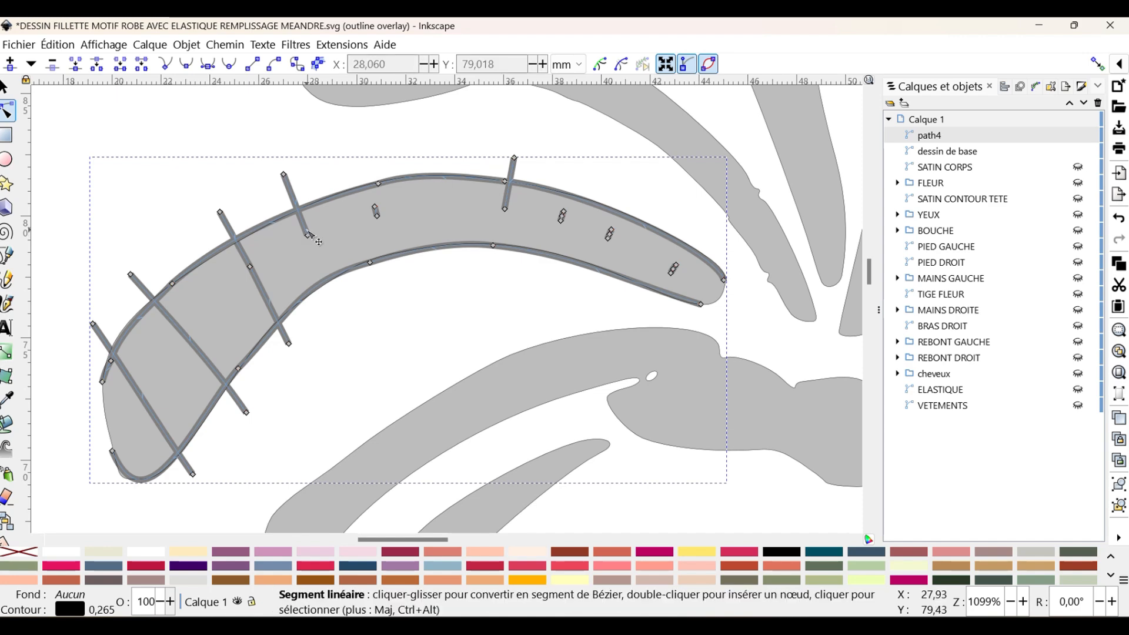
{"action": "left_click", "coordinate": [308, 237], "text": "shift"}
{"action": "key", "text": "Delete"}
{"action": "left_click_drag", "start_coordinate": [375, 211], "coordinate": [361, 161]}
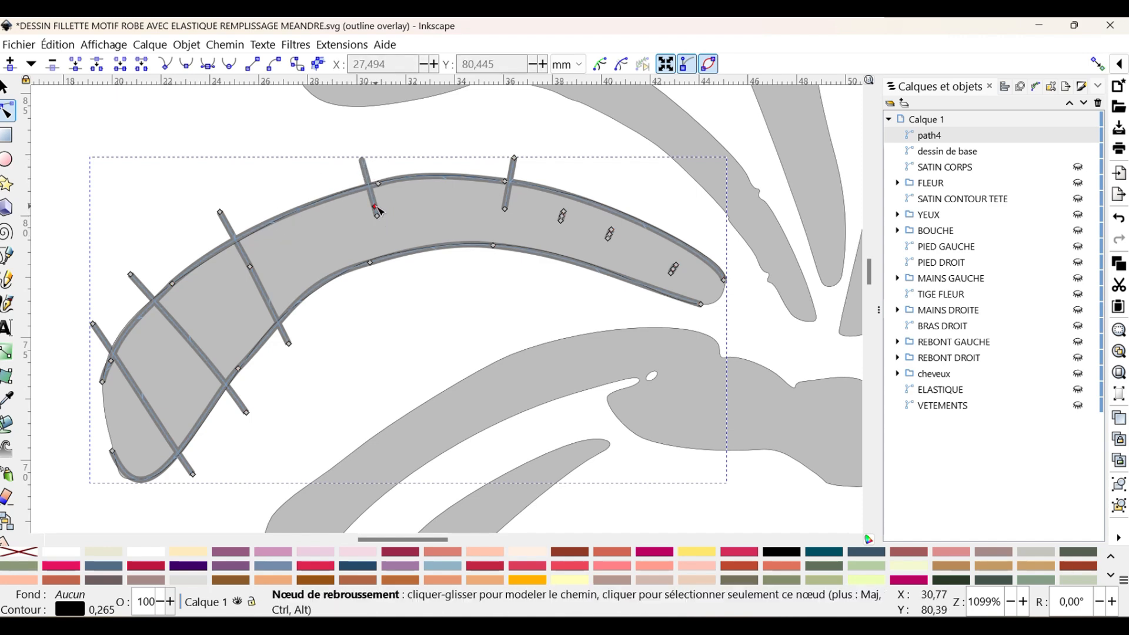
{"action": "left_click", "coordinate": [377, 213]}
{"action": "key", "text": "Delete"}
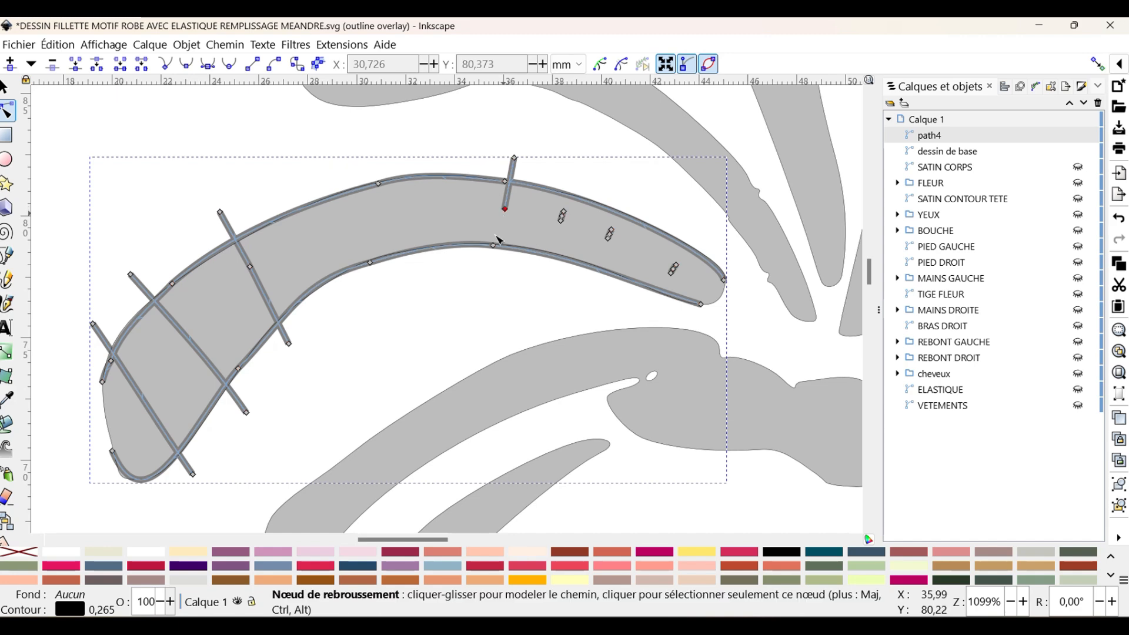
- Lengthen the next two rungs toward the root so each one crosses both rails
{"action": "left_click_drag", "start_coordinate": [505, 210], "coordinate": [478, 286]}
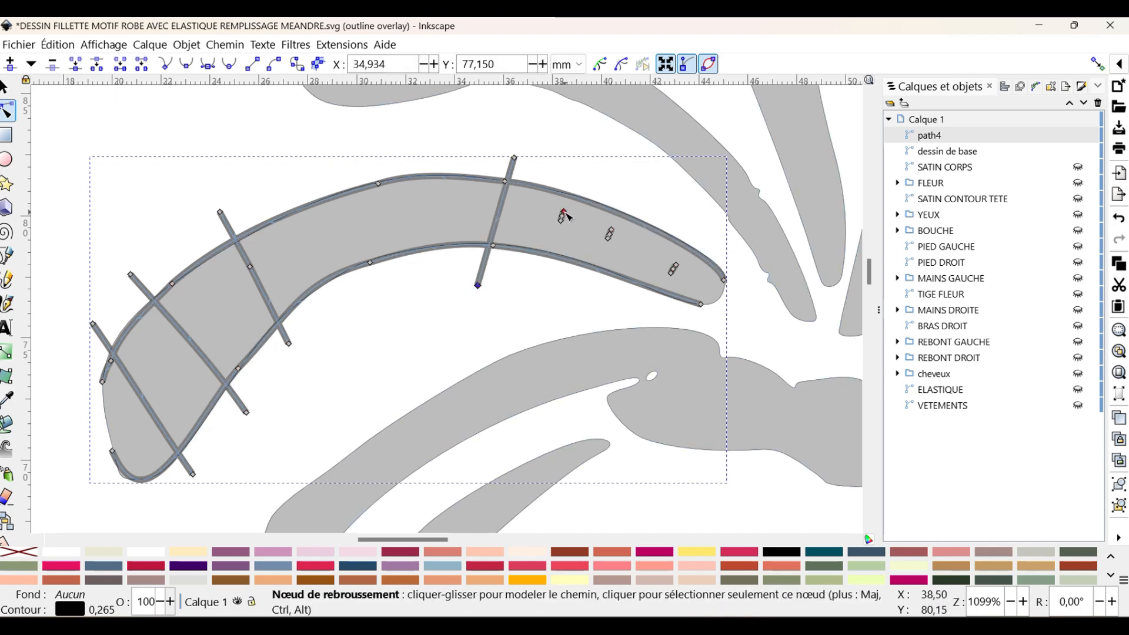
{"action": "left_click", "coordinate": [564, 212]}
{"action": "key", "text": "Delete"}
{"action": "left_click_drag", "start_coordinate": [571, 210], "coordinate": [576, 169]}
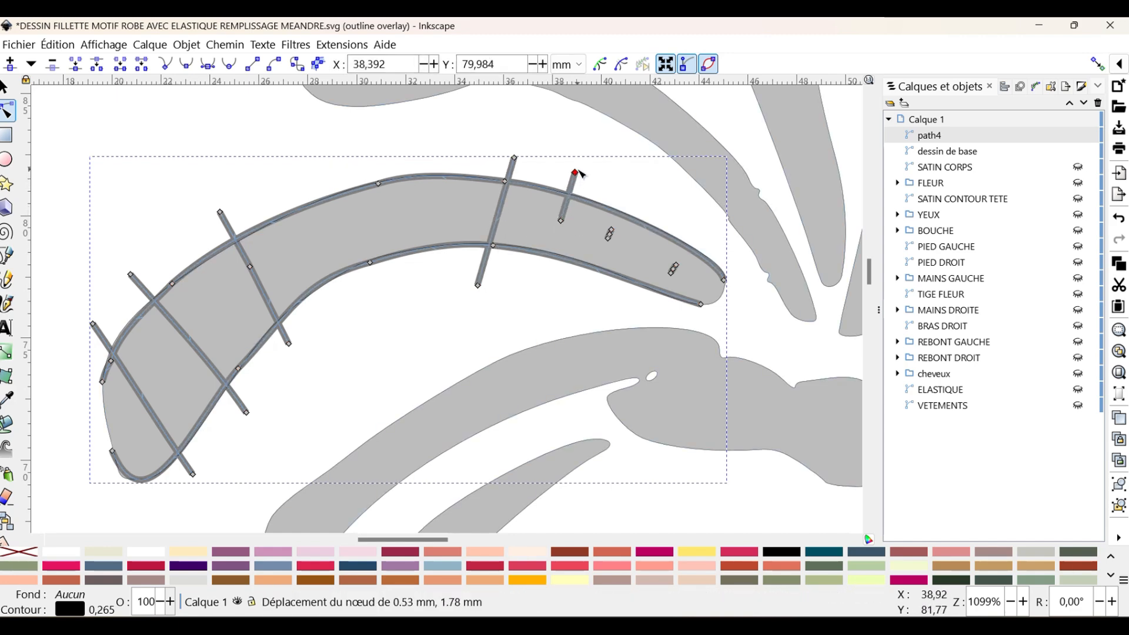
{"action": "left_click_drag", "start_coordinate": [559, 221], "coordinate": [524, 298]}
- Stretch the following rung across both rails, delete the last short rung near the root, and deselect the satin column
{"action": "left_click", "coordinate": [610, 238]}
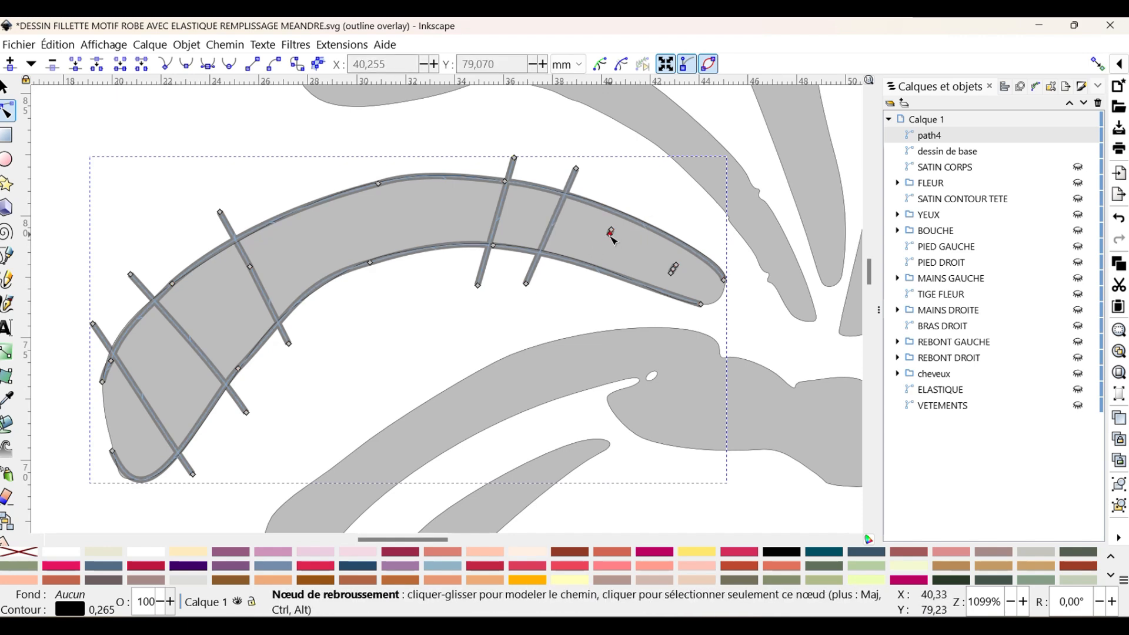
{"action": "left_click_drag", "start_coordinate": [610, 238], "coordinate": [585, 279]}
{"action": "left_click_drag", "start_coordinate": [614, 230], "coordinate": [626, 197]}
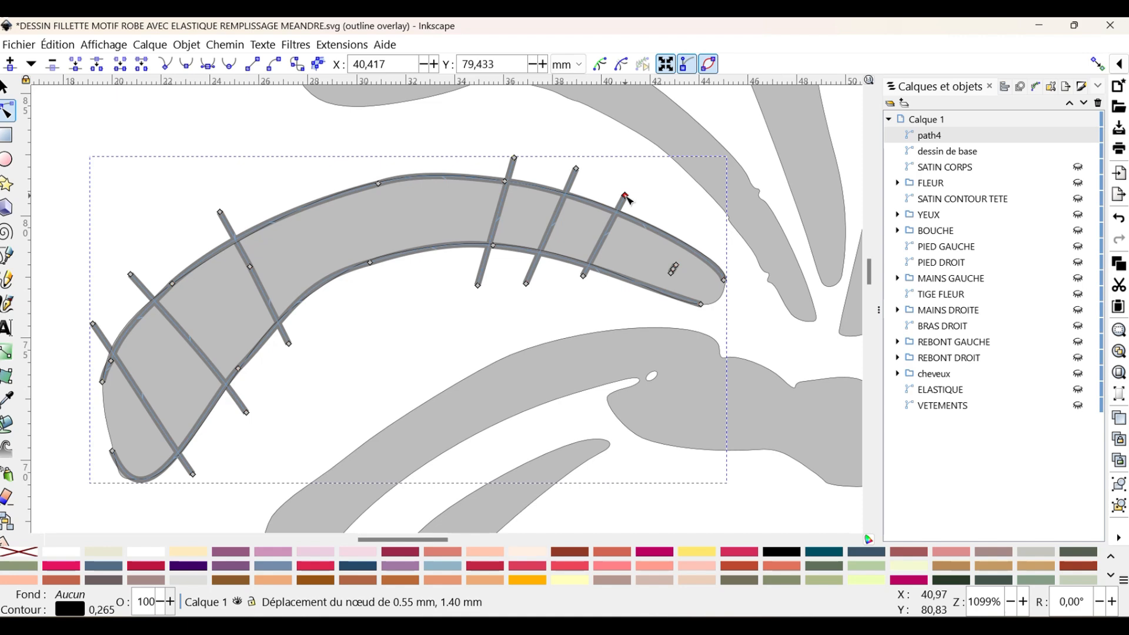
{"action": "left_click", "coordinate": [673, 271]}
{"action": "key", "text": "Delete"}
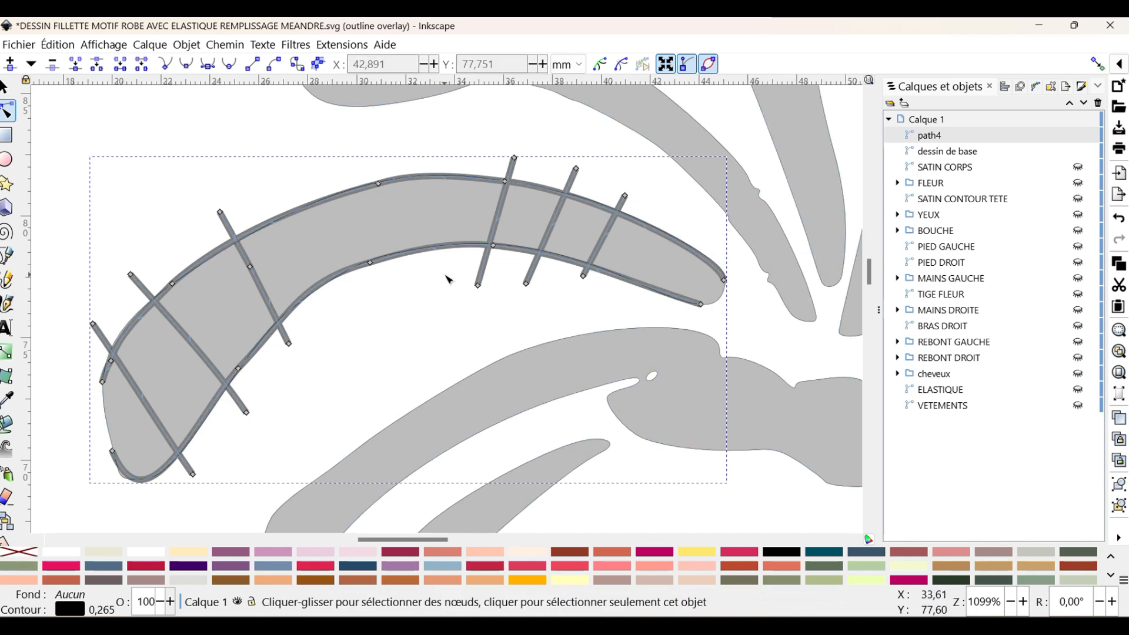
{"action": "scroll", "coordinate": [448, 279], "scroll_direction": "down", "scroll_amount": 1}
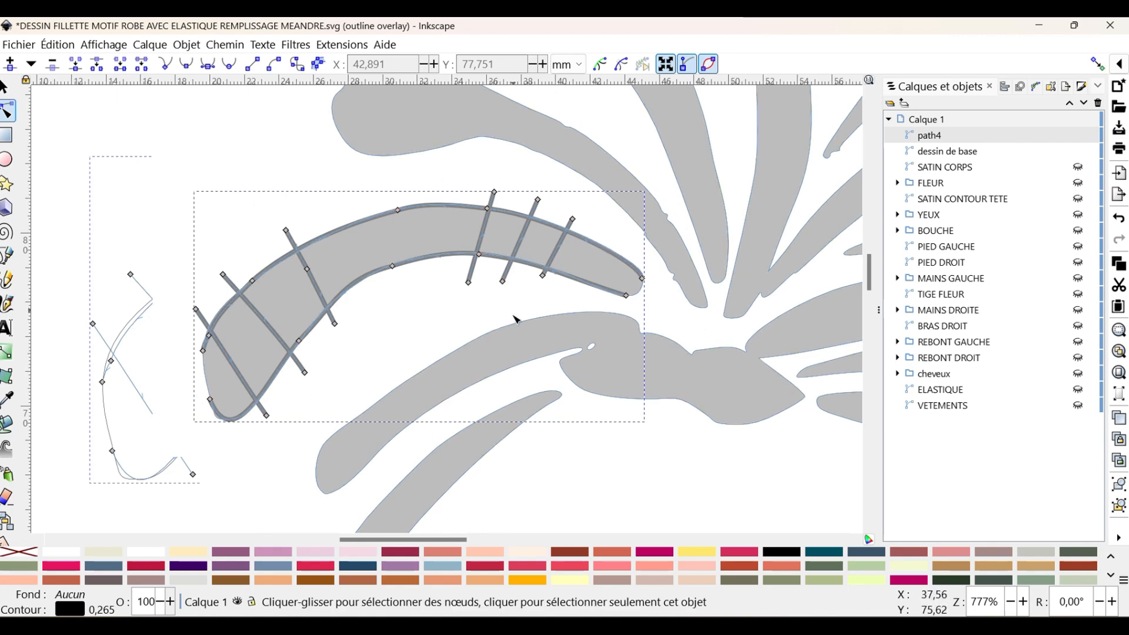
{"action": "left_click", "coordinate": [100, 221]}
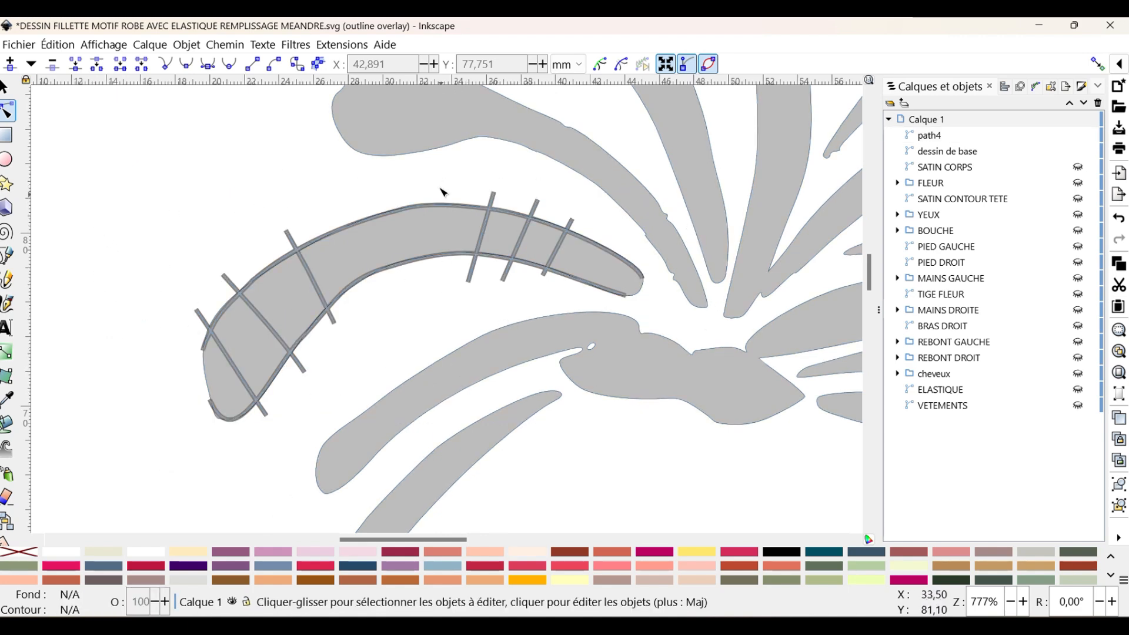
- Examine the satin columns of the whole hairstyle, hiding the "dessin de base" path and showing it again
{"action": "scroll", "coordinate": [653, 307], "scroll_direction": "down", "scroll_amount": 1, "text": "ctrl"}
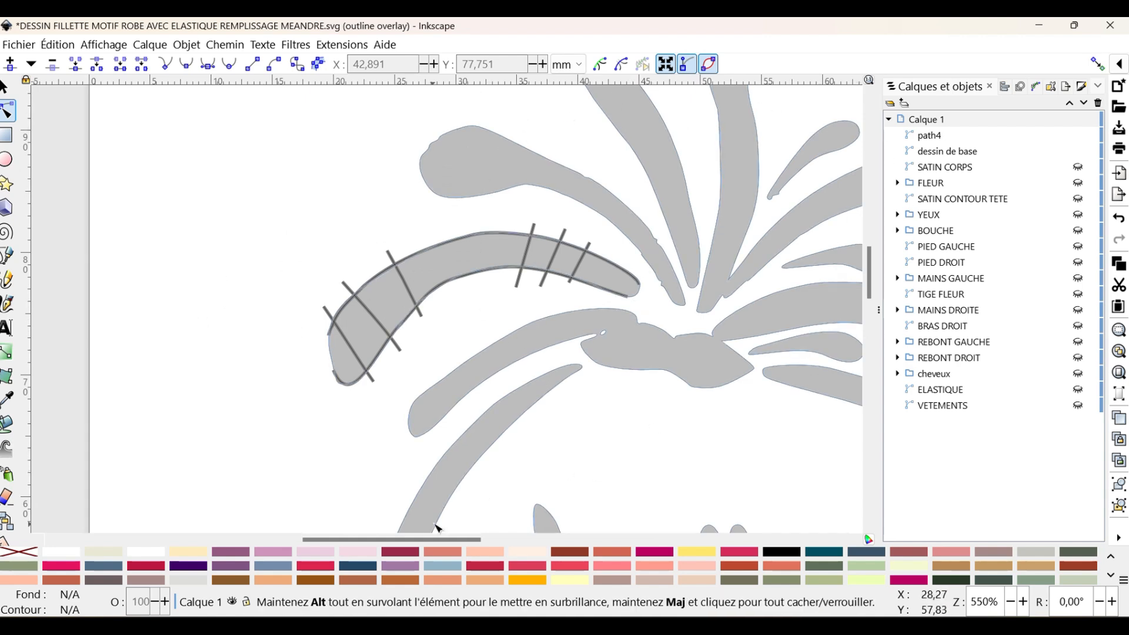
{"action": "scroll", "coordinate": [437, 527], "scroll_direction": "right", "scroll_amount": 5}
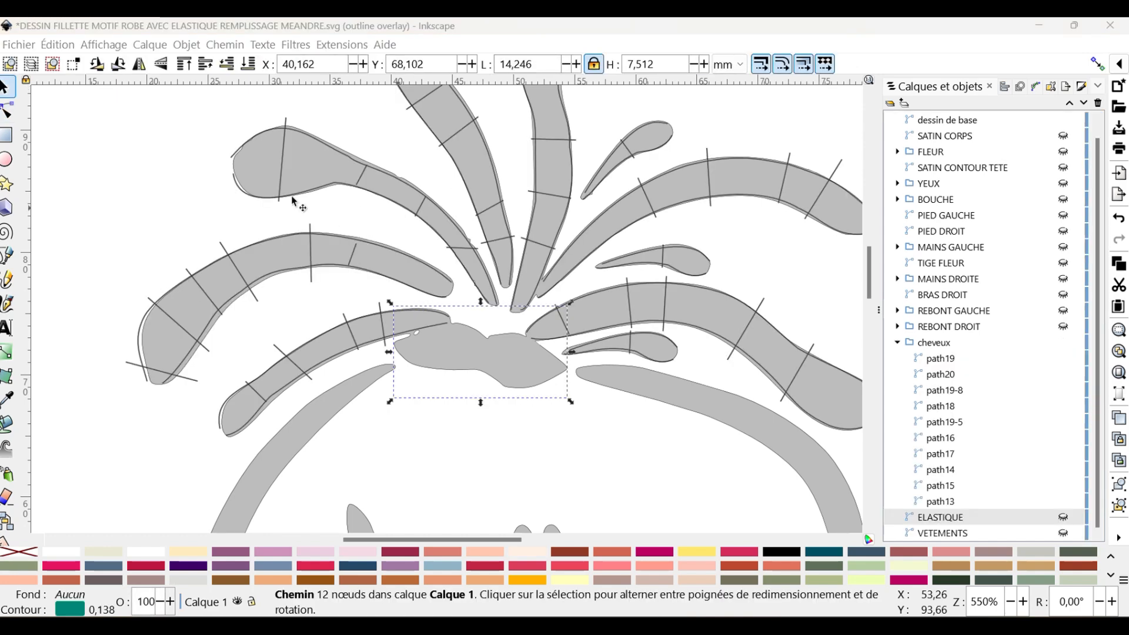
{"action": "scroll", "coordinate": [657, 215], "scroll_direction": "down", "scroll_amount": 1}
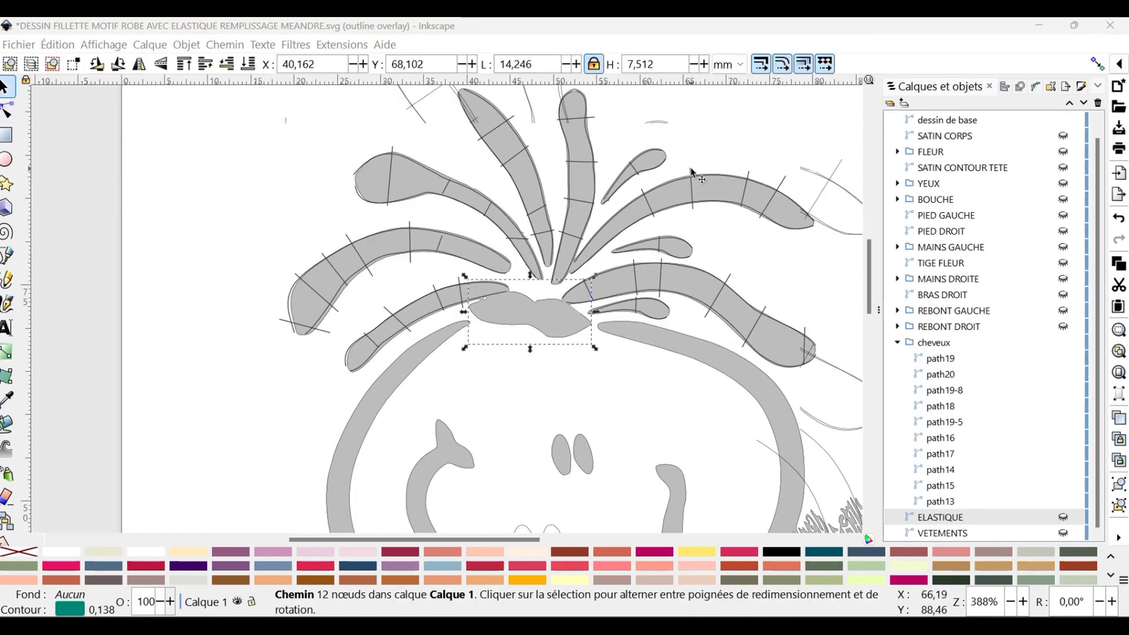
{"action": "left_click", "coordinate": [399, 131]}
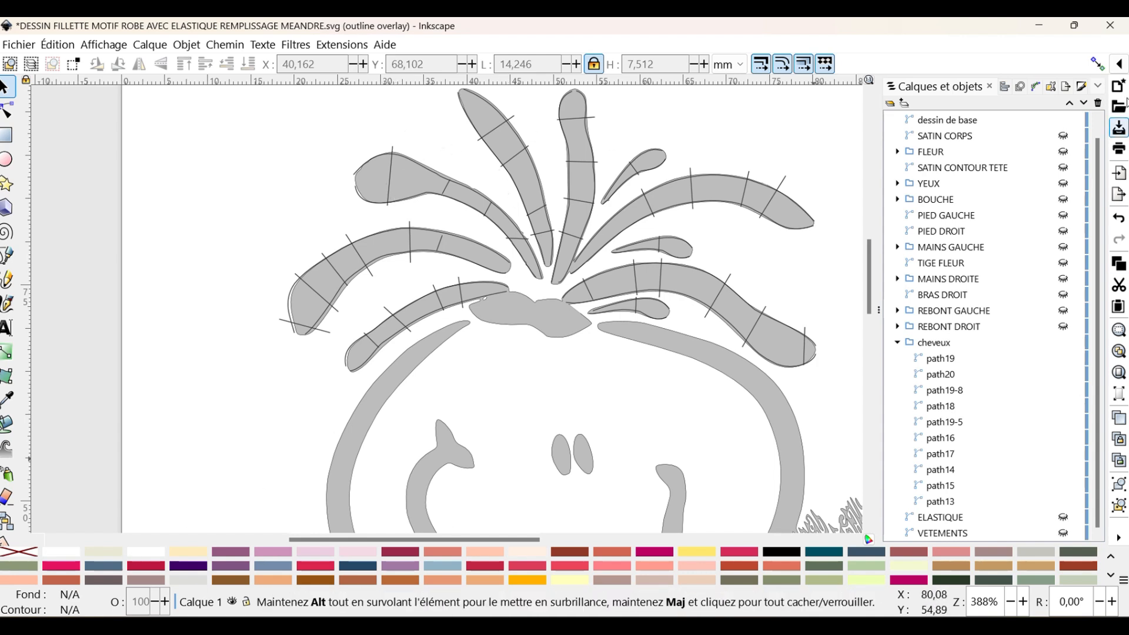
{"action": "left_click", "coordinate": [1064, 120]}
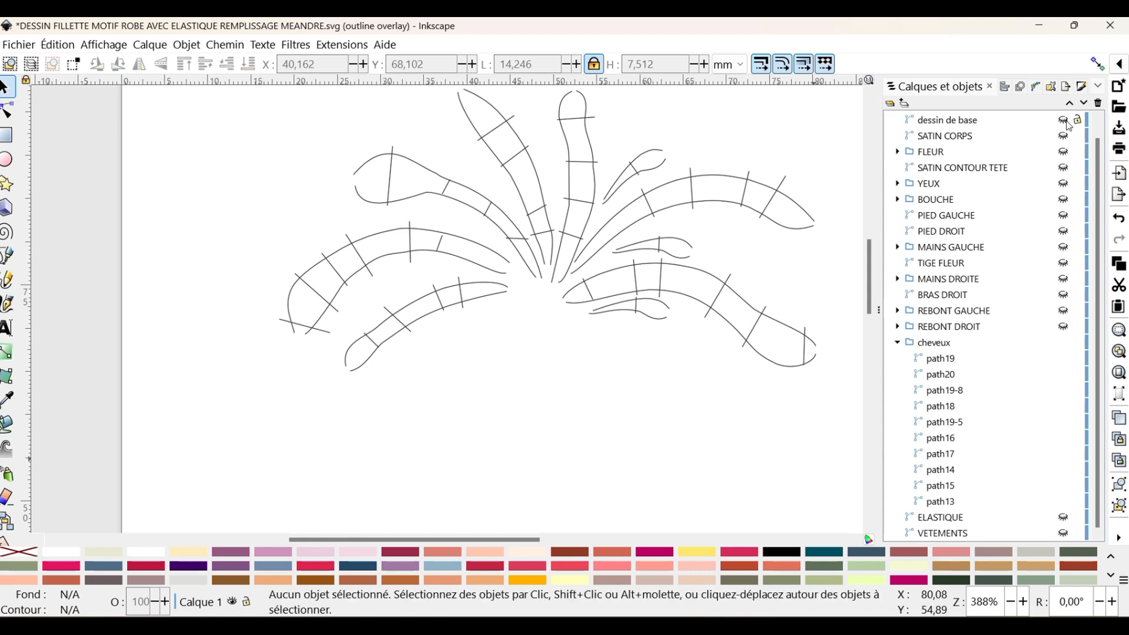
{"action": "left_click", "coordinate": [1065, 121]}
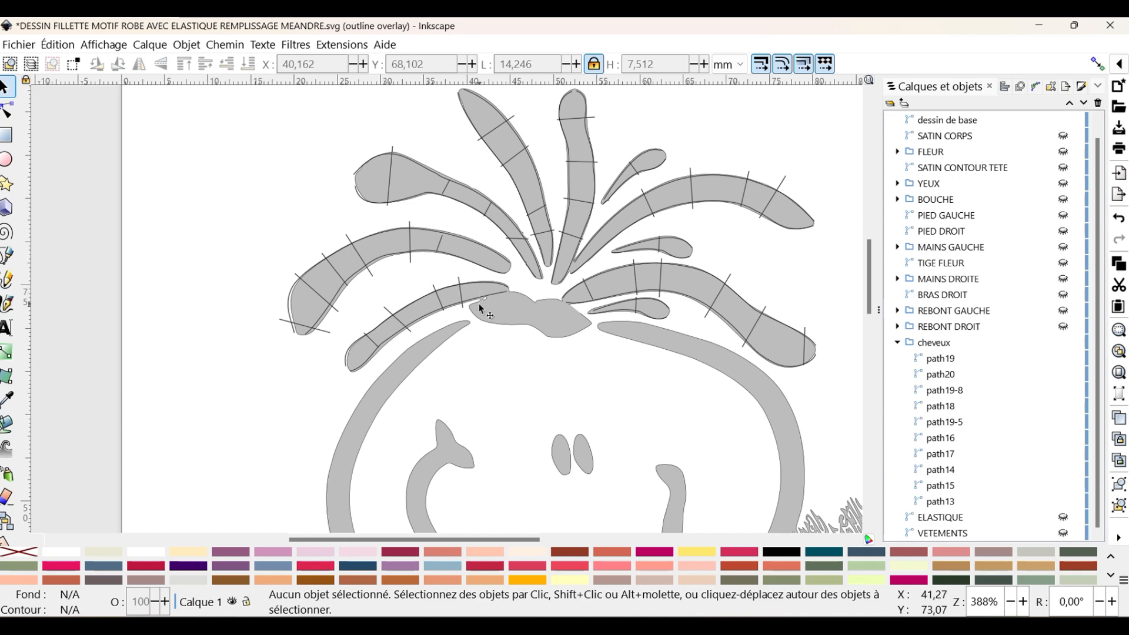
- Examine the remaining parts of the base drawing, from the head outline and face to the hands and feet
{"action": "scroll", "coordinate": [598, 405], "scroll_direction": "down", "scroll_amount": 4}
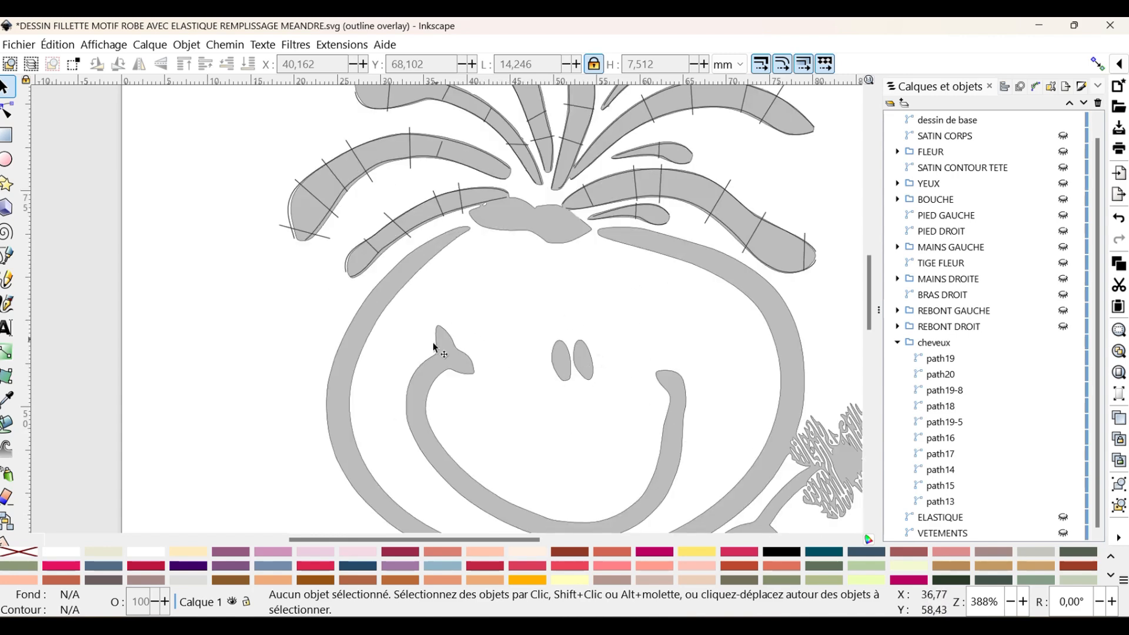
{"action": "scroll", "coordinate": [598, 456], "scroll_direction": "down", "scroll_amount": 2}
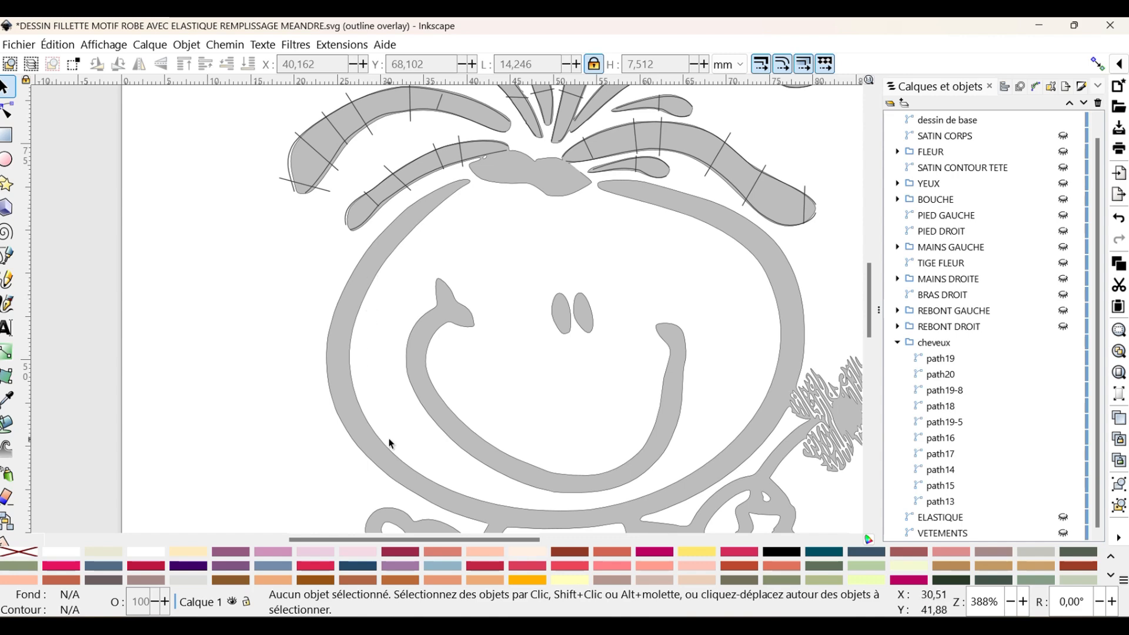
{"action": "scroll", "coordinate": [640, 206], "scroll_direction": "down", "scroll_amount": 6}
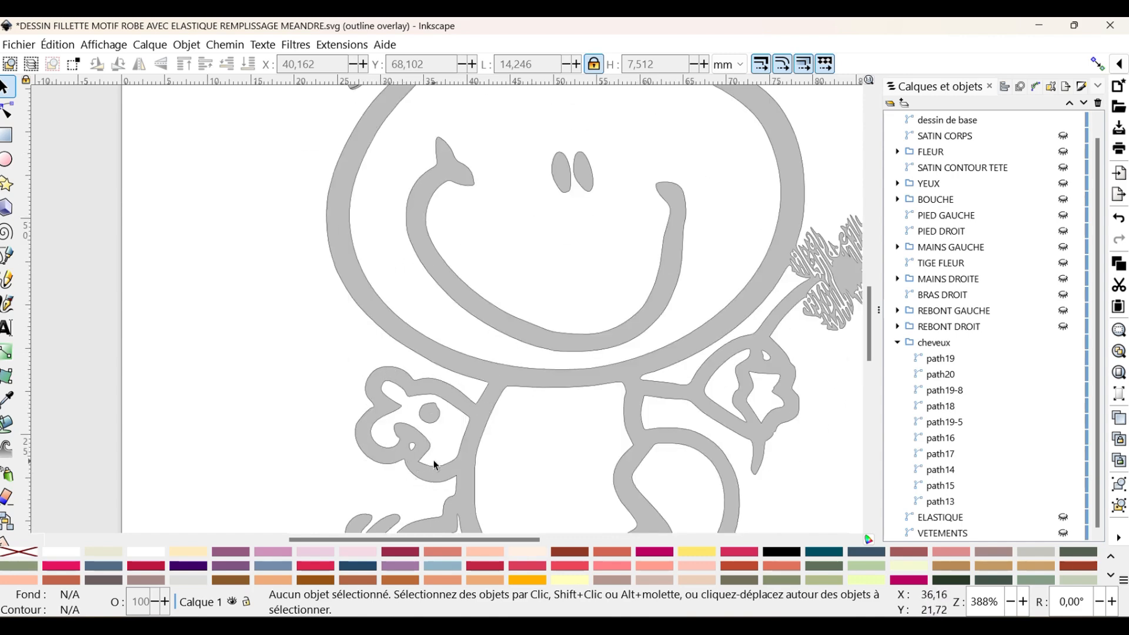
{"action": "scroll", "coordinate": [433, 459], "scroll_direction": "down", "scroll_amount": 4}
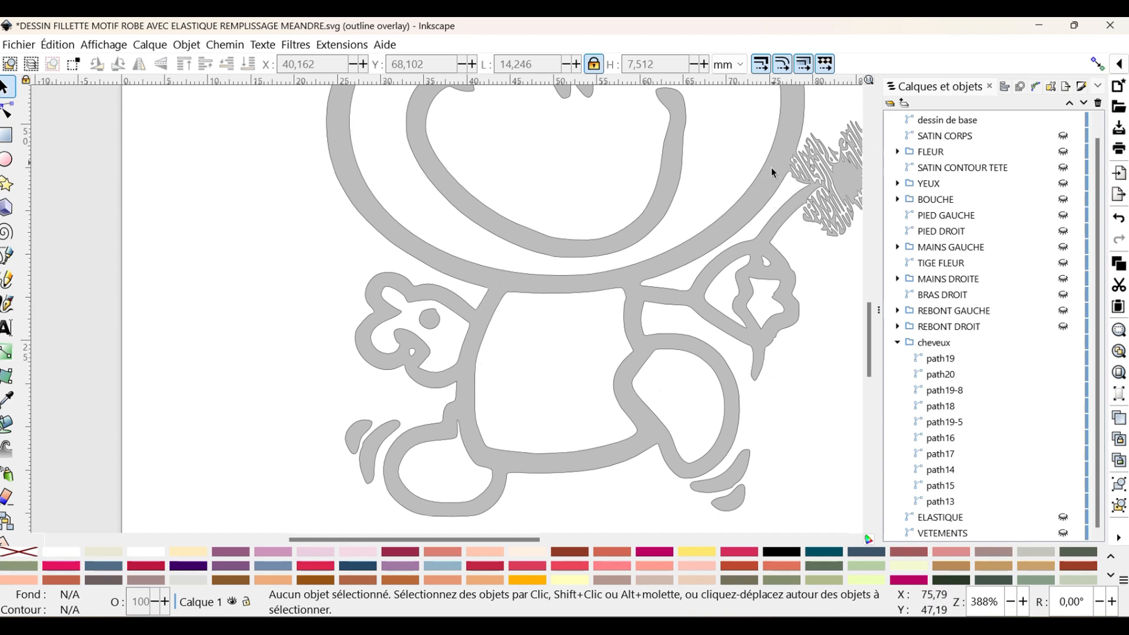
{"action": "scroll", "coordinate": [711, 215], "scroll_direction": "up", "scroll_amount": 5}
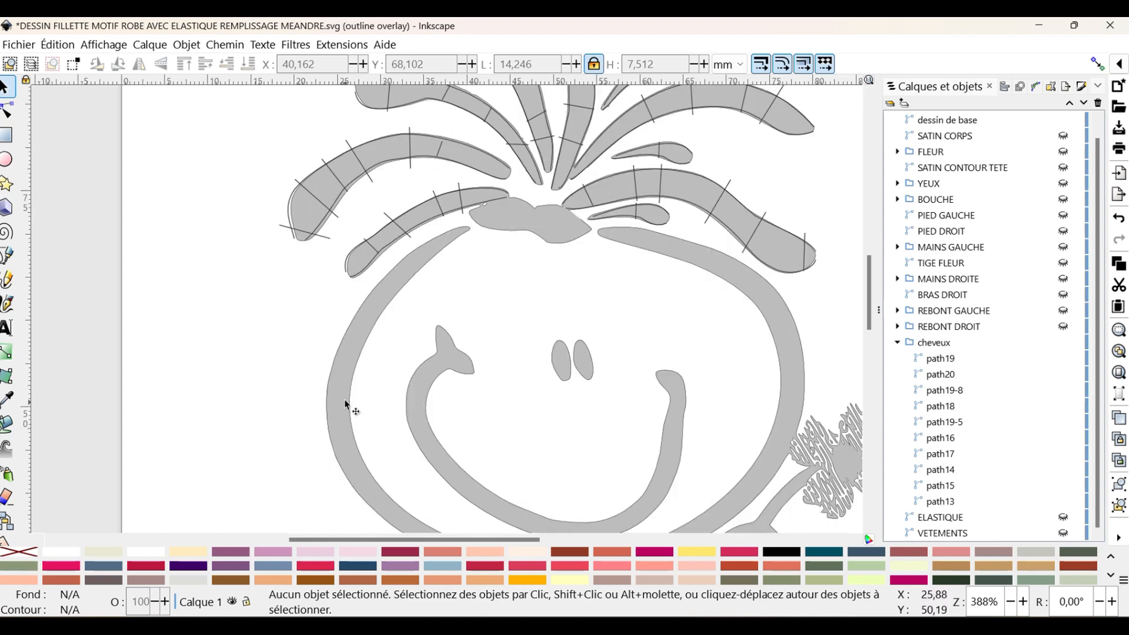
- Draw a three-node Bézier path about 14 mm long lengthwise through the middle of the hair tie
{"action": "key", "text": "b"}
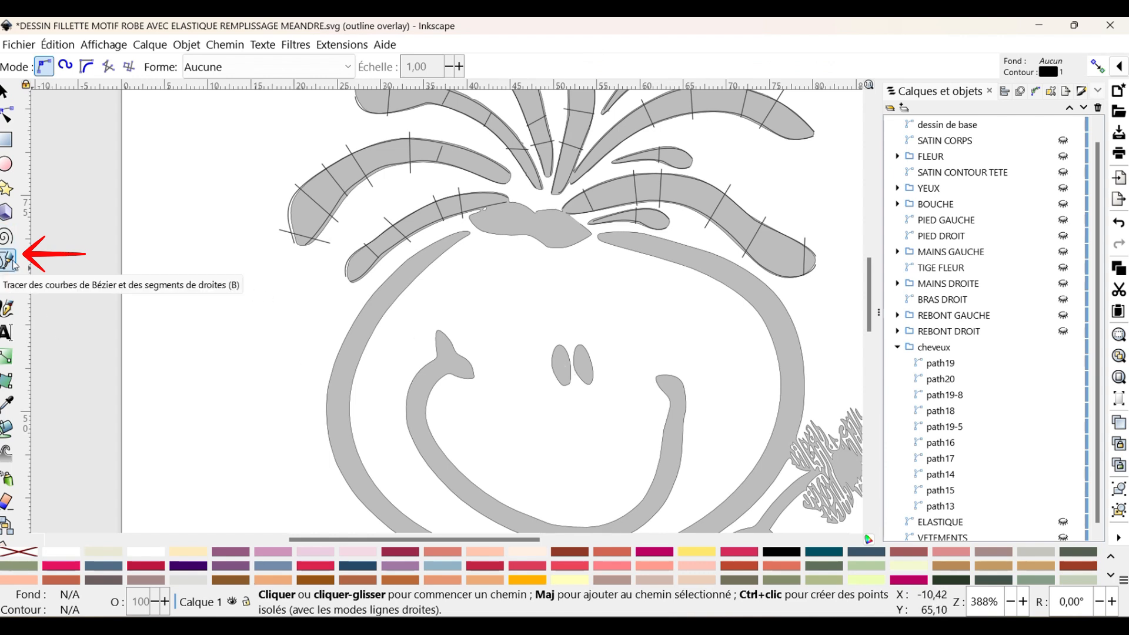
{"action": "scroll", "coordinate": [575, 415], "scroll_direction": "down", "scroll_amount": 4}
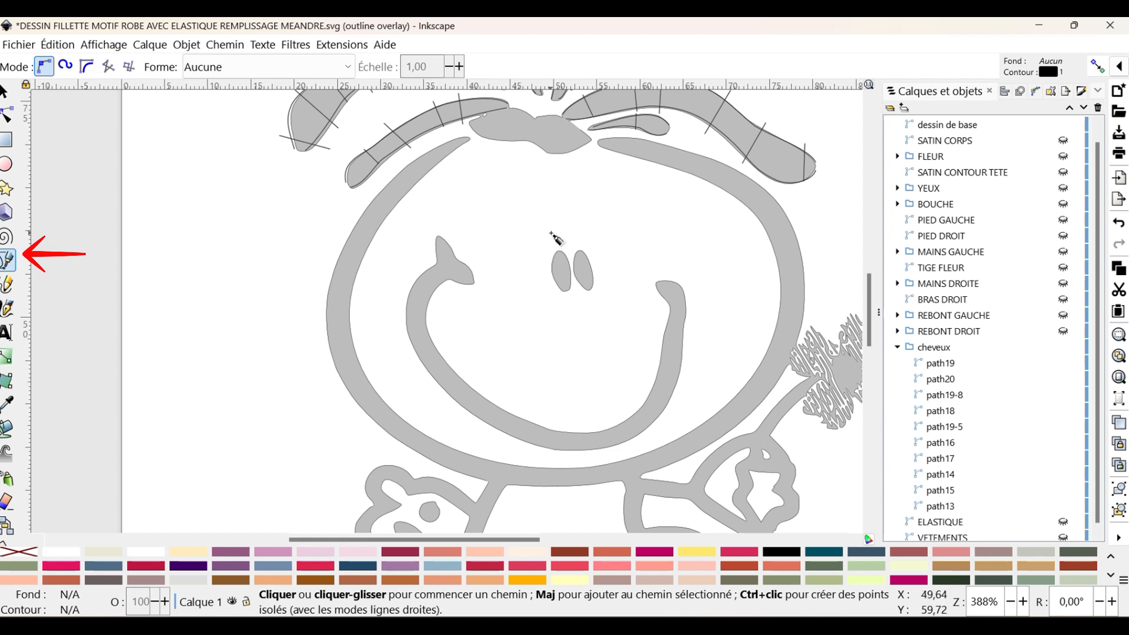
{"action": "left_click", "coordinate": [470, 124]}
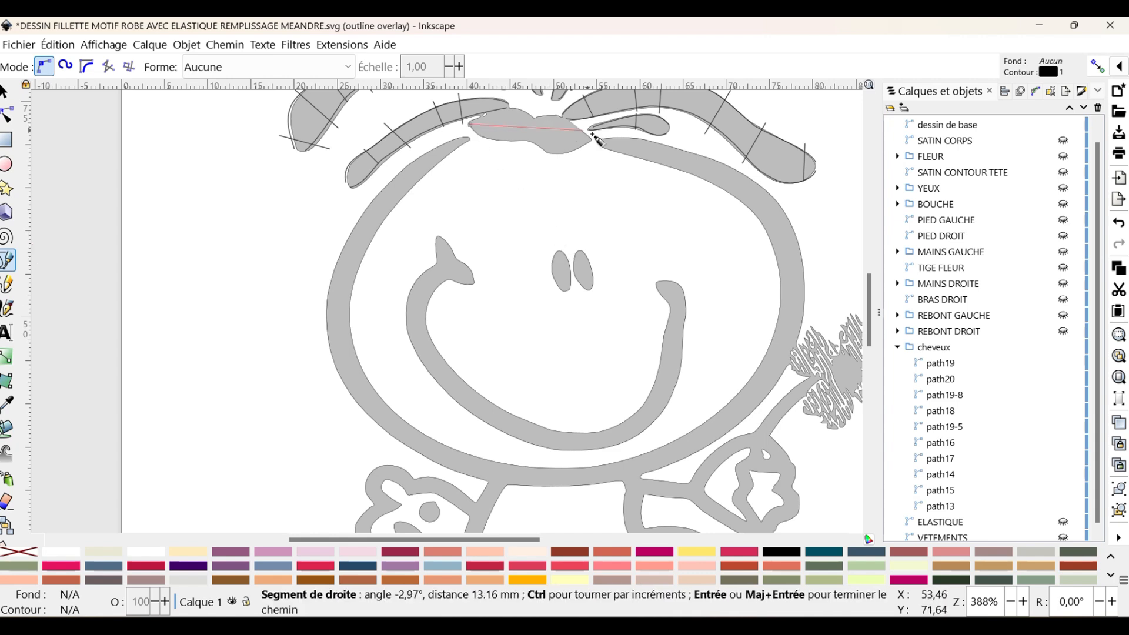
{"action": "left_click", "coordinate": [530, 130]}
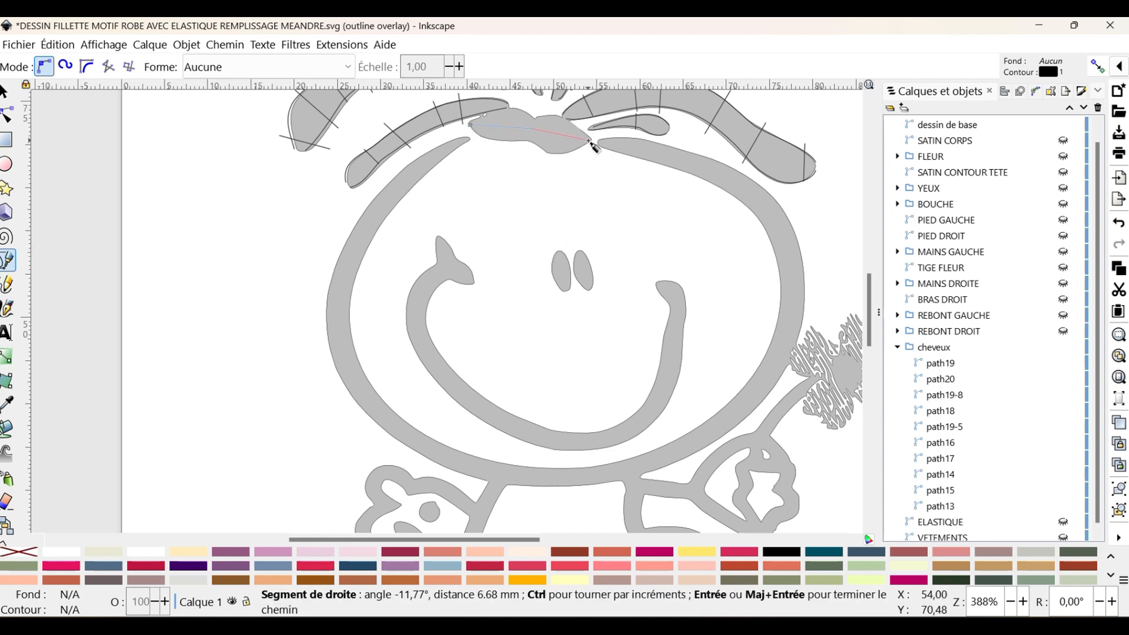
{"action": "double_click", "coordinate": [590, 139]}
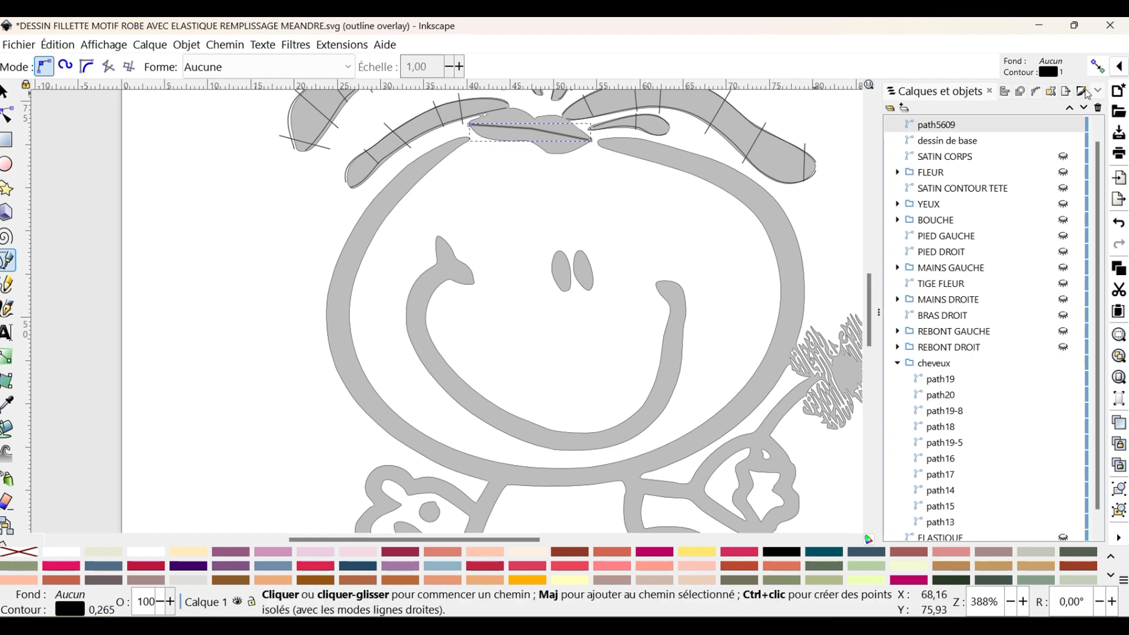
- Set the hair tie path's stroke width to 3 mm
{"action": "key", "text": "ctrl+shift+f"}
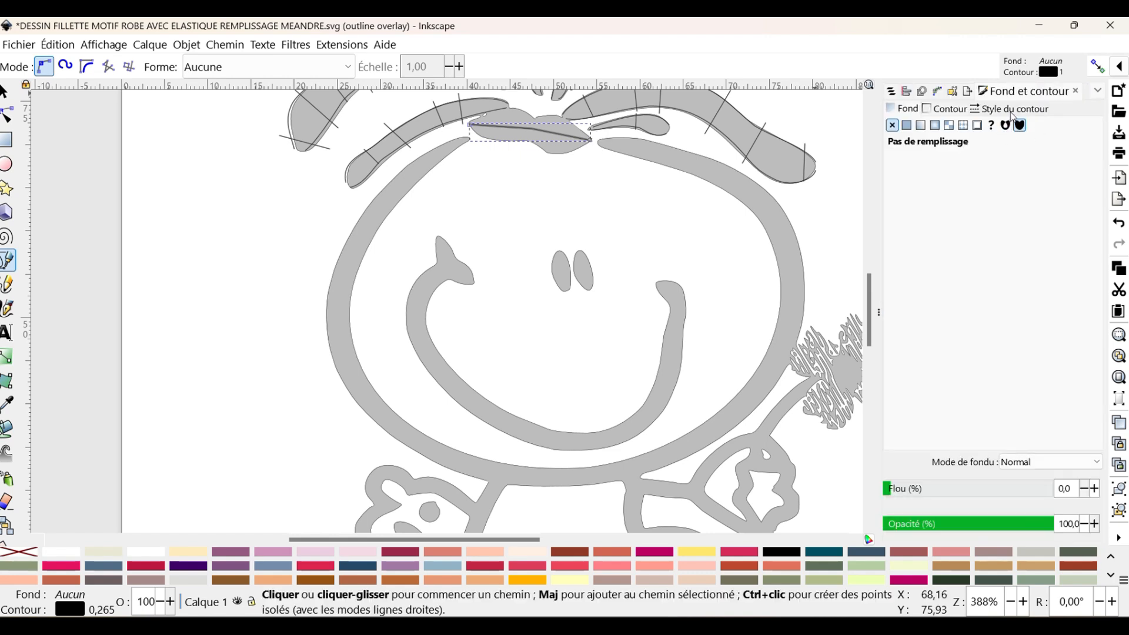
{"action": "left_click", "coordinate": [1031, 109]}
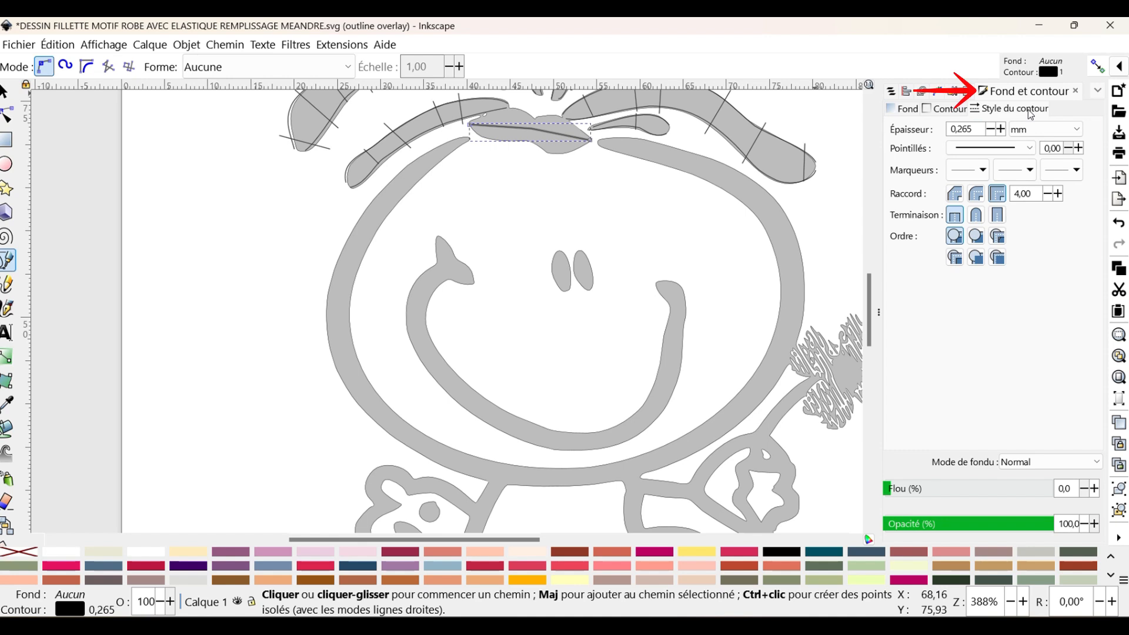
{"action": "double_click", "coordinate": [976, 127]}
{"action": "key", "text": "BackSpace"}
{"action": "type", "text": "\""}
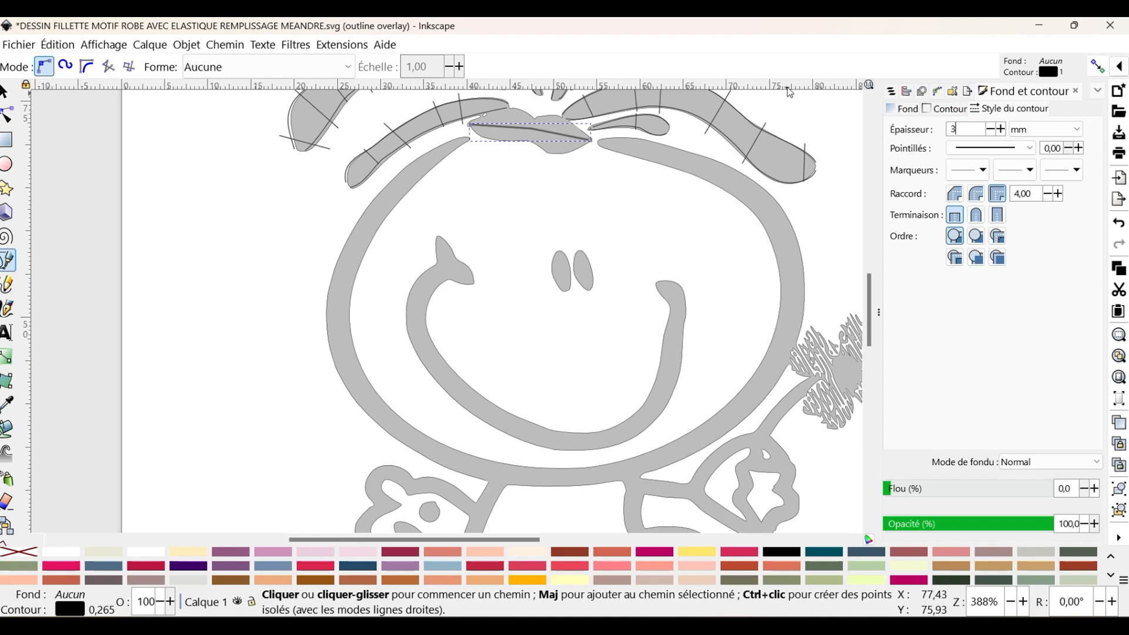
{"action": "key", "text": "Return"}
{"action": "scroll", "coordinate": [611, 259], "scroll_direction": "up", "scroll_amount": 6}
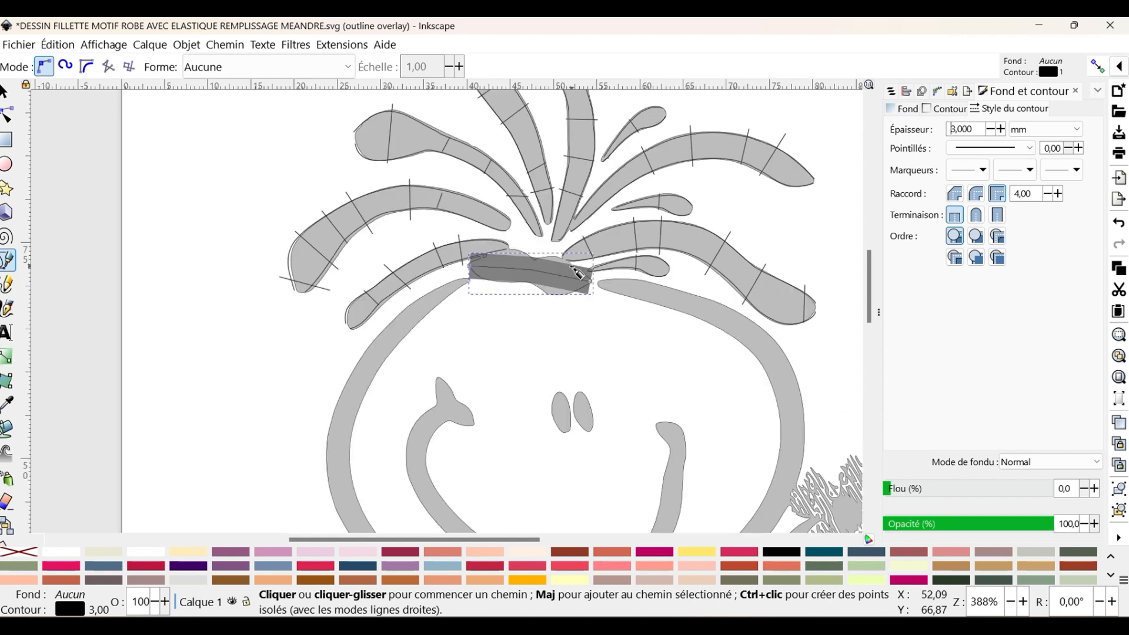
{"action": "left_click", "coordinate": [352, 47]}
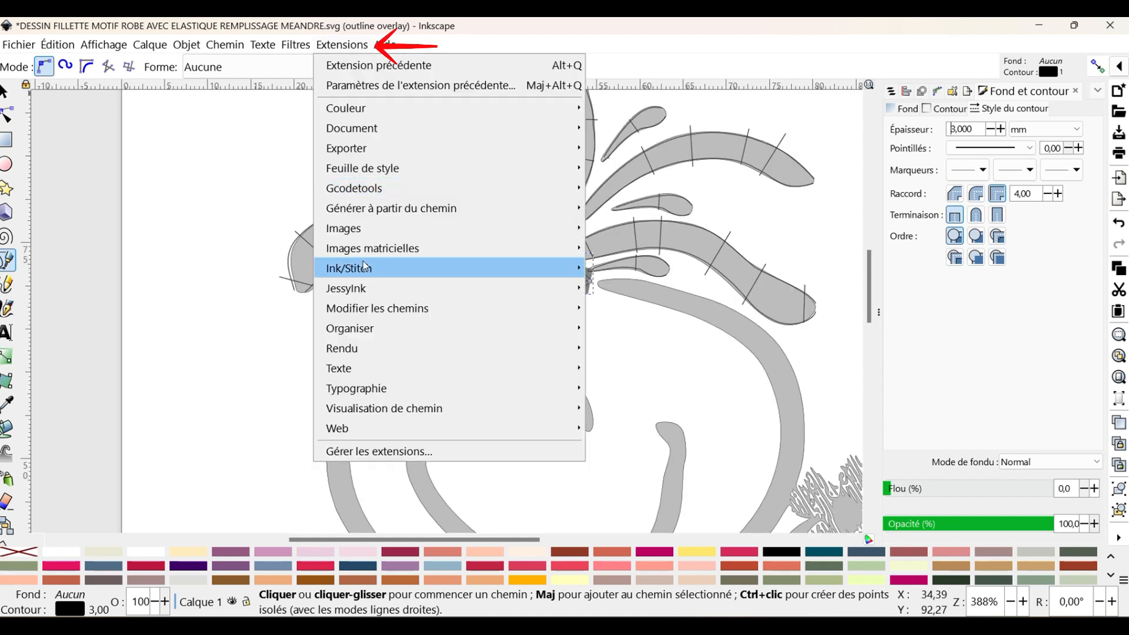
{"action": "mouse_move", "coordinate": [369, 270]}
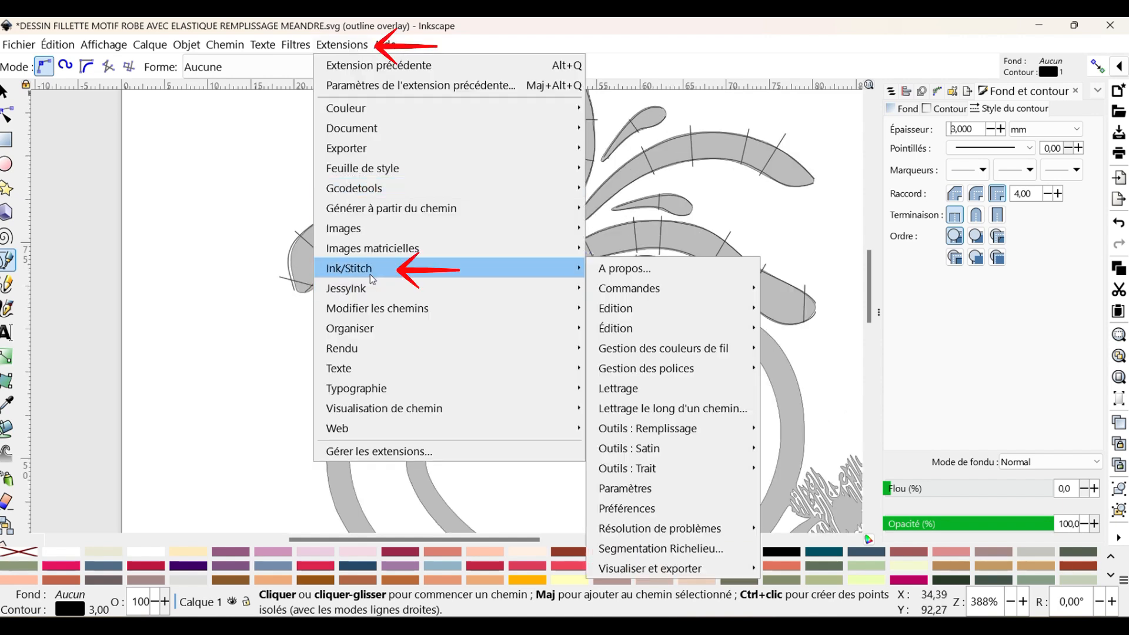
{"action": "left_click", "coordinate": [689, 488]}
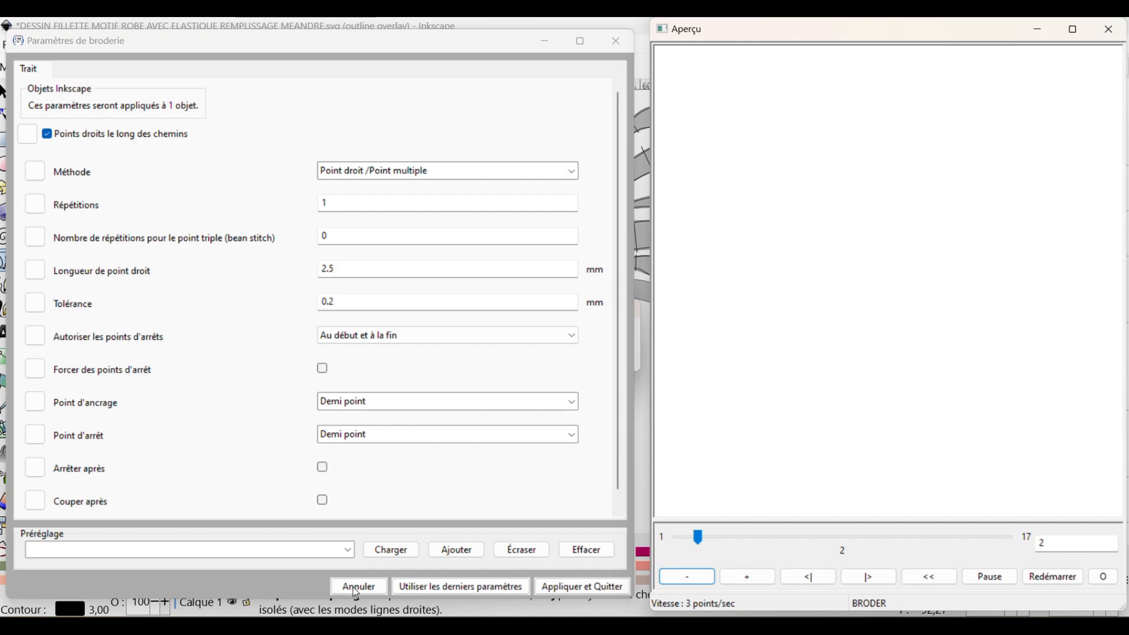
{"action": "left_click", "coordinate": [353, 586]}
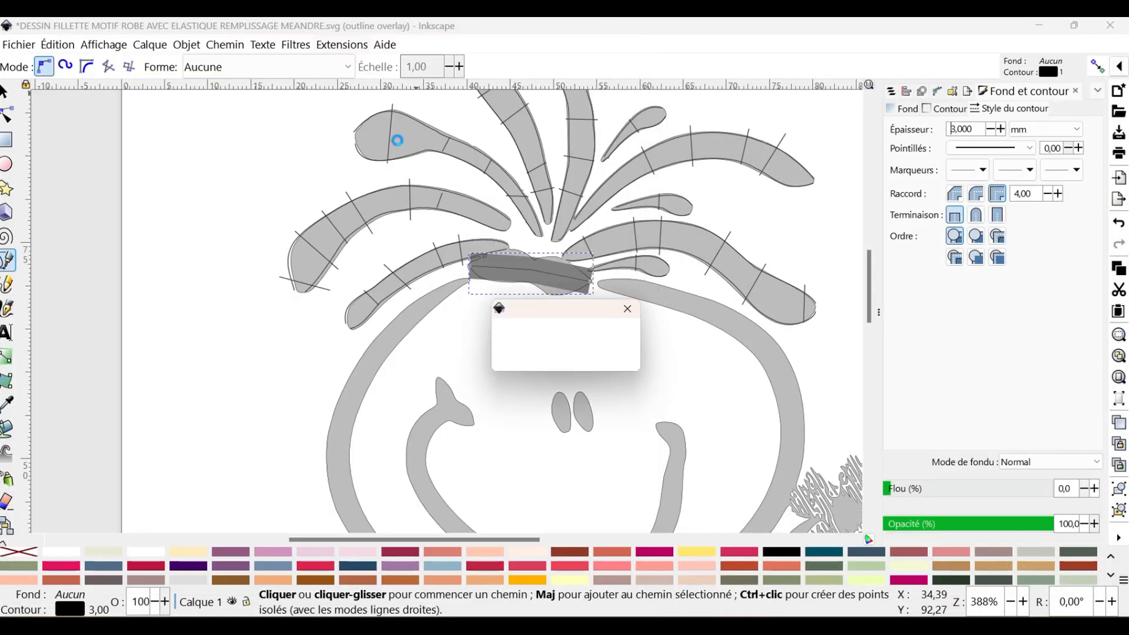
- Convert the hair tie's stroke into a satin column with the Ink/Stitch satin tools
{"action": "left_click", "coordinate": [342, 45]}
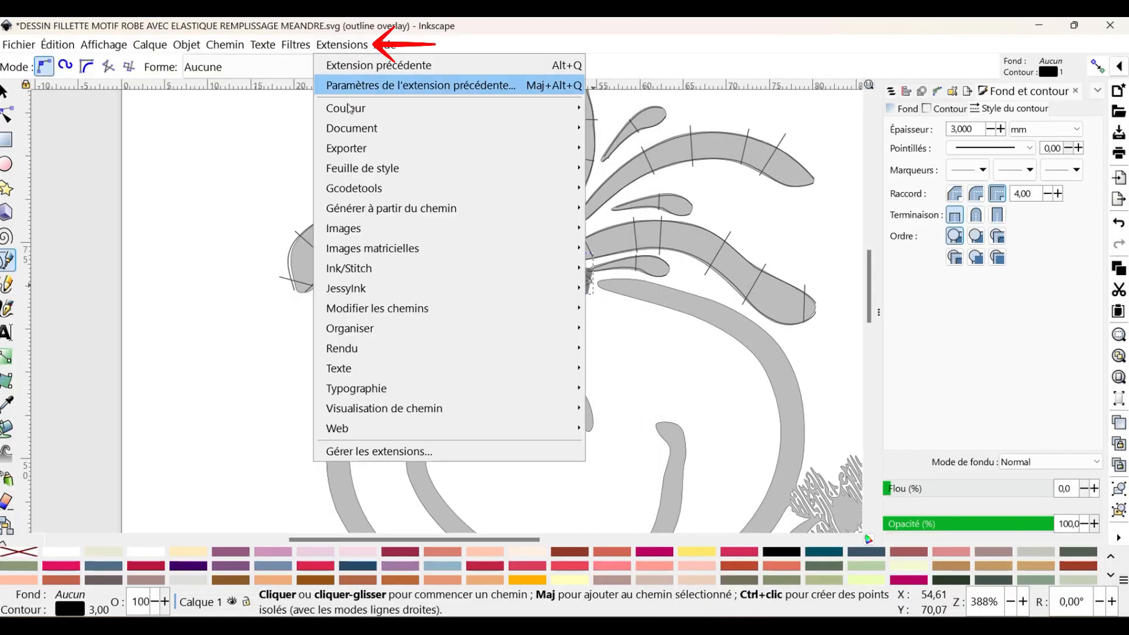
{"action": "mouse_move", "coordinate": [411, 268]}
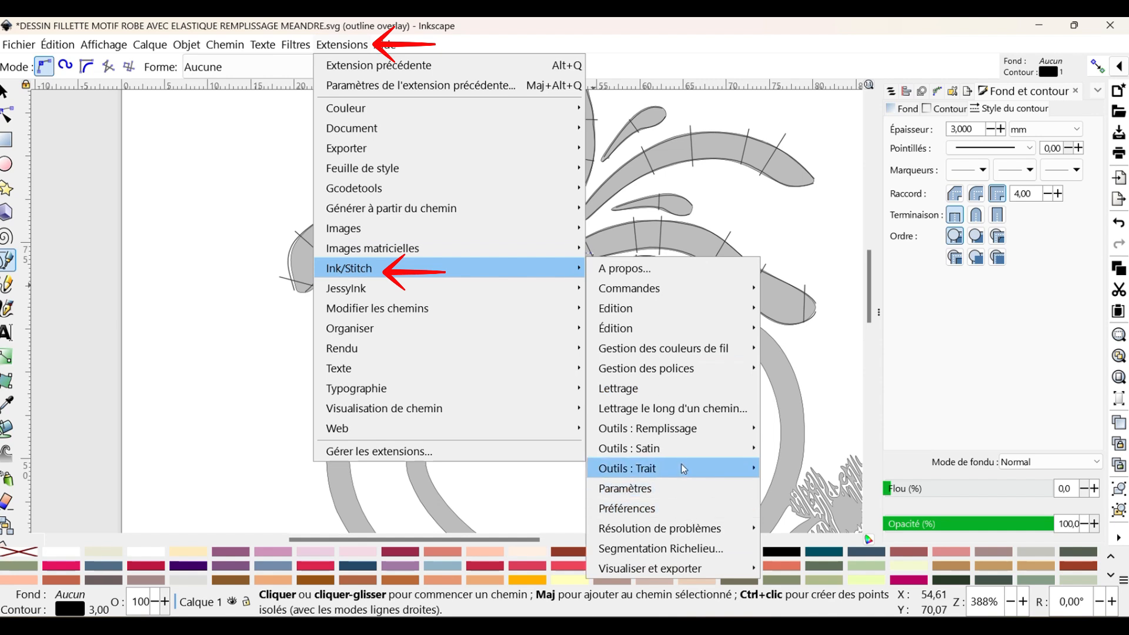
{"action": "mouse_move", "coordinate": [676, 448]}
{"action": "left_click", "coordinate": [834, 445]}
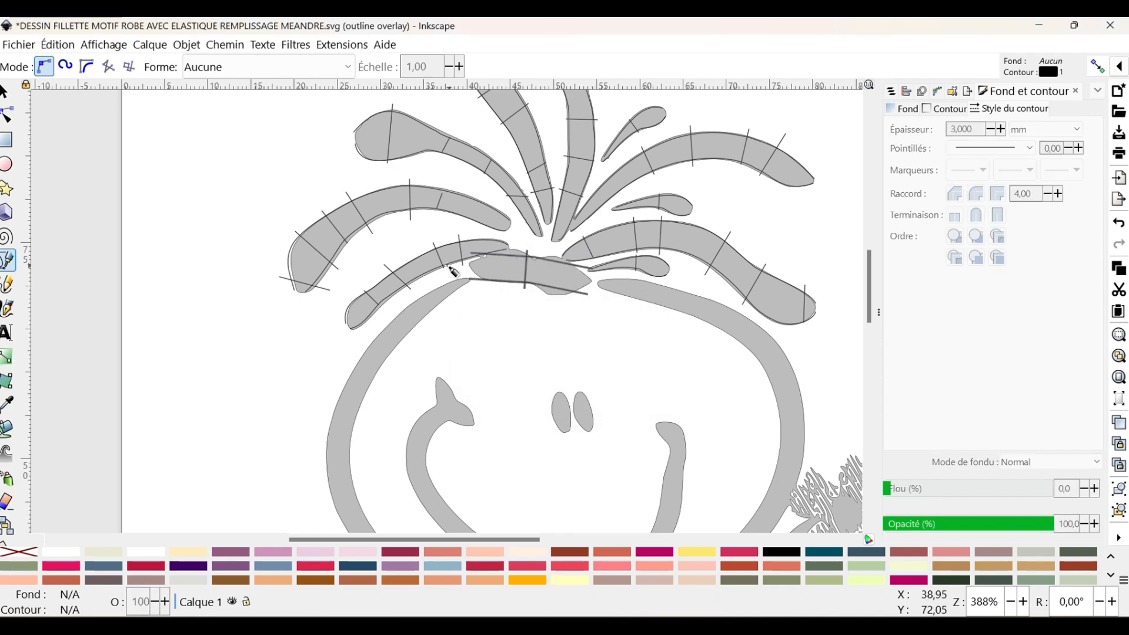
- Edit the satin column's nodes so the left half of its upper rail follows the hair tie's first hump
{"action": "scroll", "coordinate": [447, 267], "scroll_direction": "up", "scroll_amount": 2}
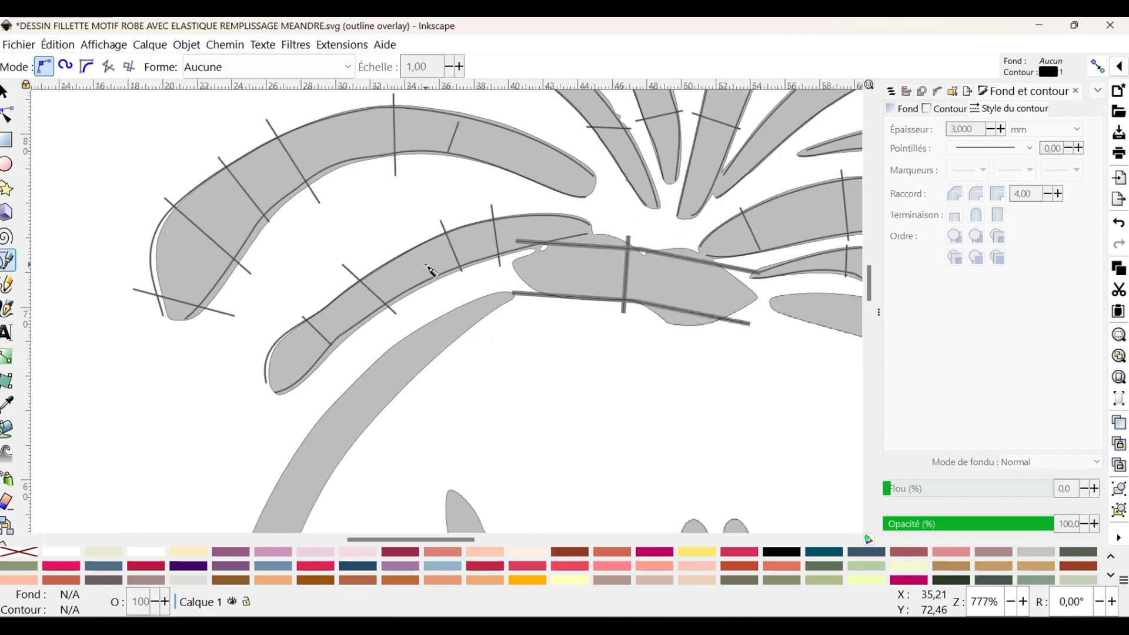
{"action": "left_click", "coordinate": [8, 111]}
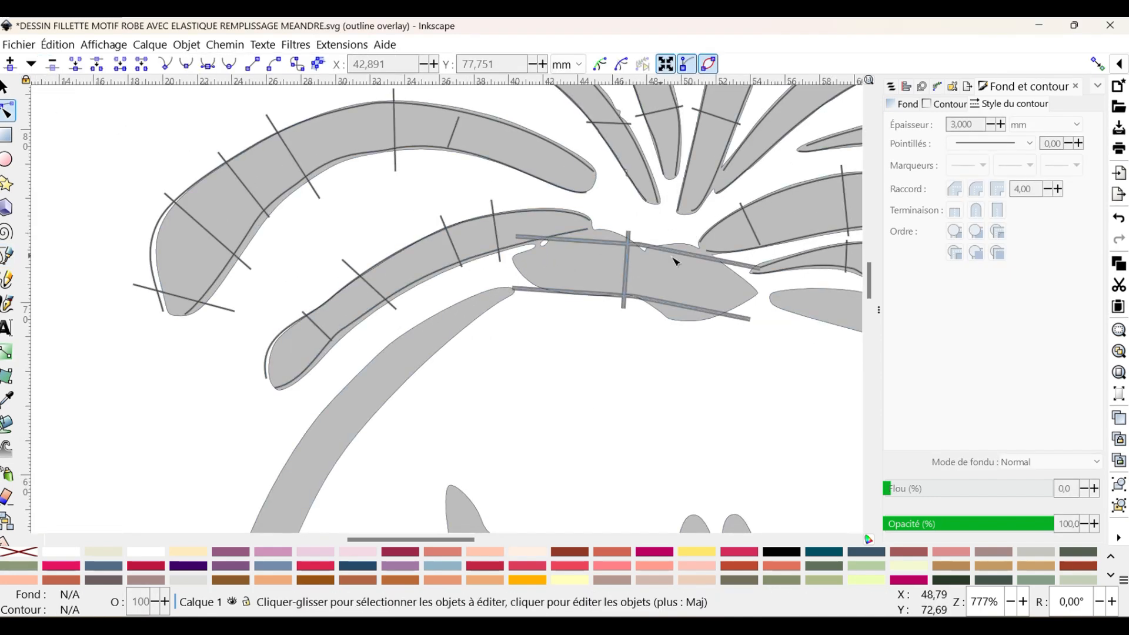
{"action": "left_click", "coordinate": [595, 247]}
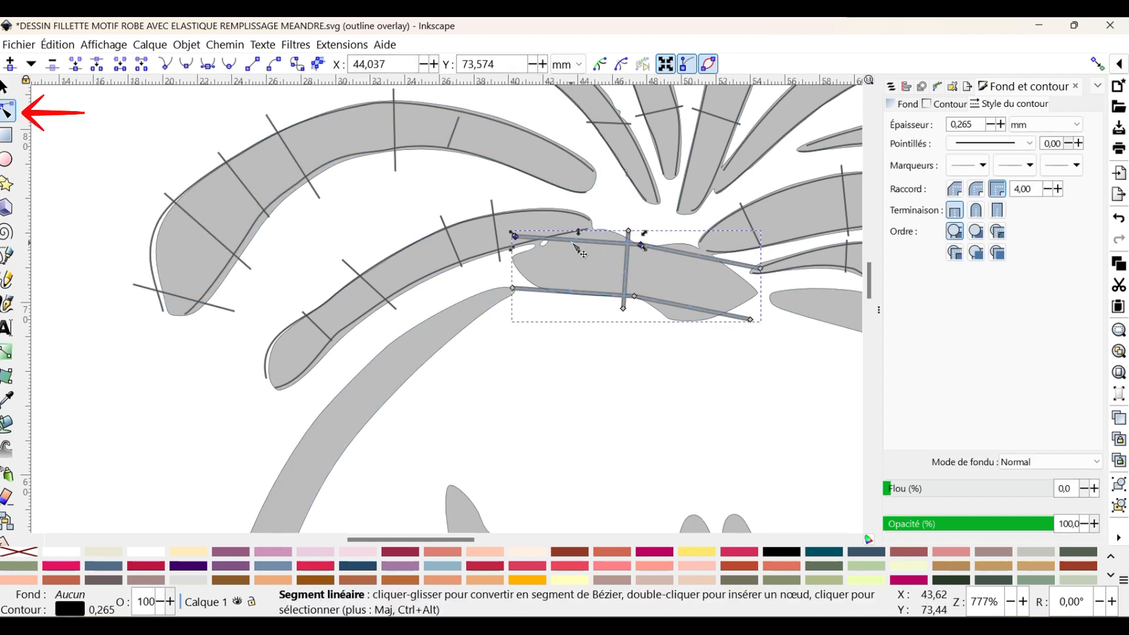
{"action": "left_click_drag", "start_coordinate": [582, 242], "coordinate": [515, 257]}
{"action": "left_click", "coordinate": [606, 340]}
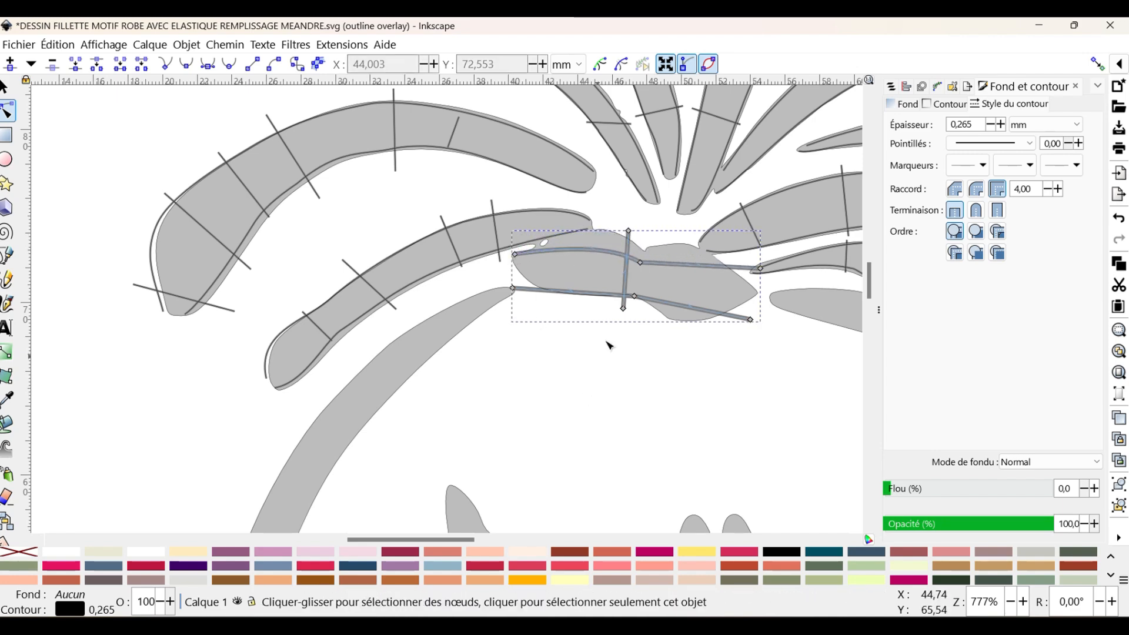
{"action": "left_click_drag", "start_coordinate": [644, 266], "coordinate": [621, 233]}
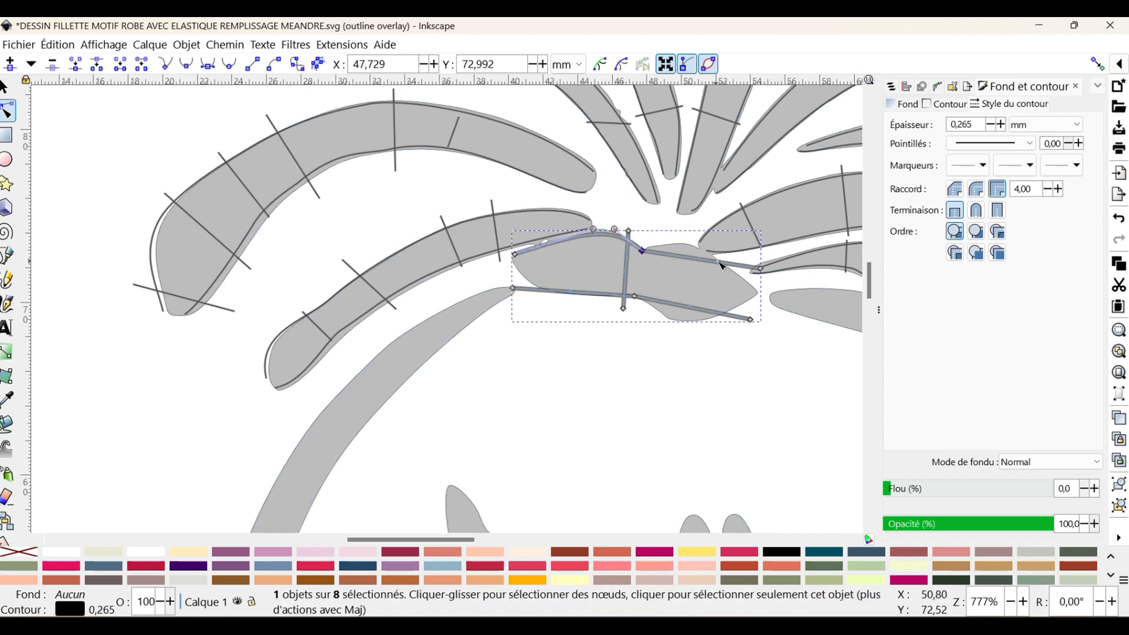
- Reshape the right half of both satin rails, adding a node on the lower one, to follow the hair tie's second hump
{"action": "left_click_drag", "start_coordinate": [762, 271], "coordinate": [754, 291]}
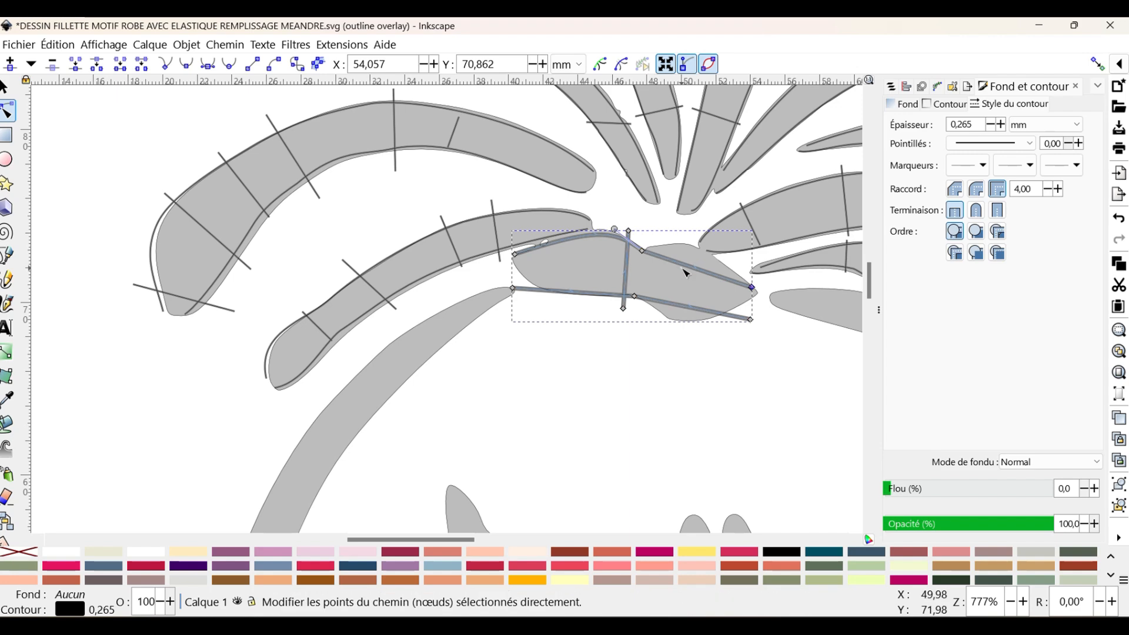
{"action": "left_click_drag", "start_coordinate": [693, 265], "coordinate": [708, 260]}
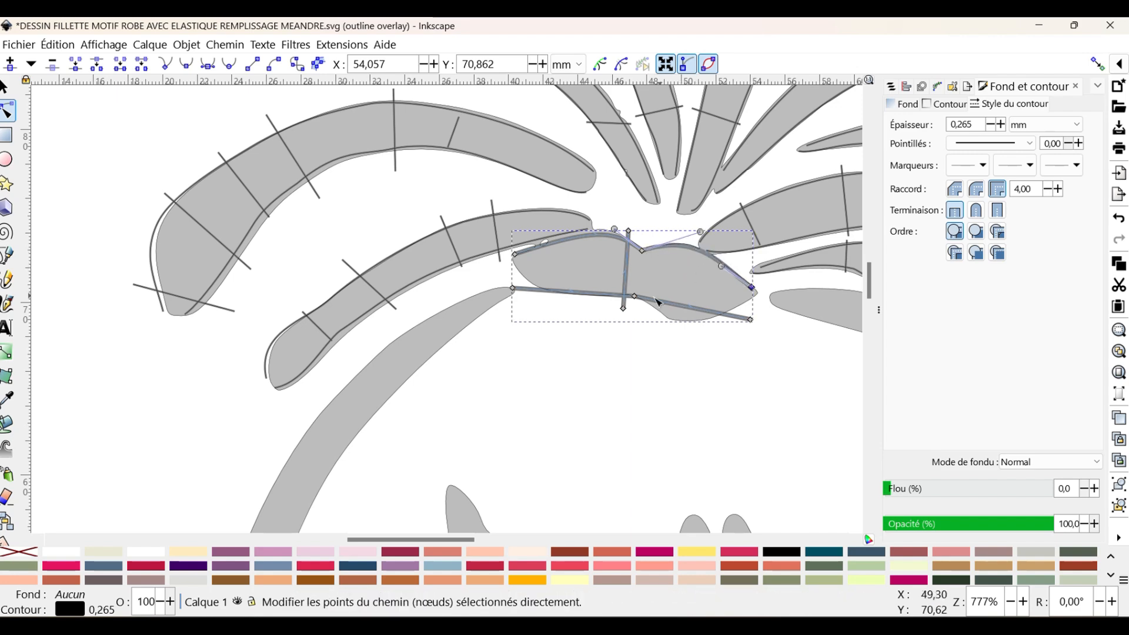
{"action": "mouse_move", "coordinate": [697, 310]}
{"action": "left_mouse_down"}
{"action": "mouse_move", "coordinate": [685, 331]}
{"action": "mouse_move", "coordinate": [685, 311]}
{"action": "mouse_move", "coordinate": [681, 322]}
{"action": "left_mouse_up"}
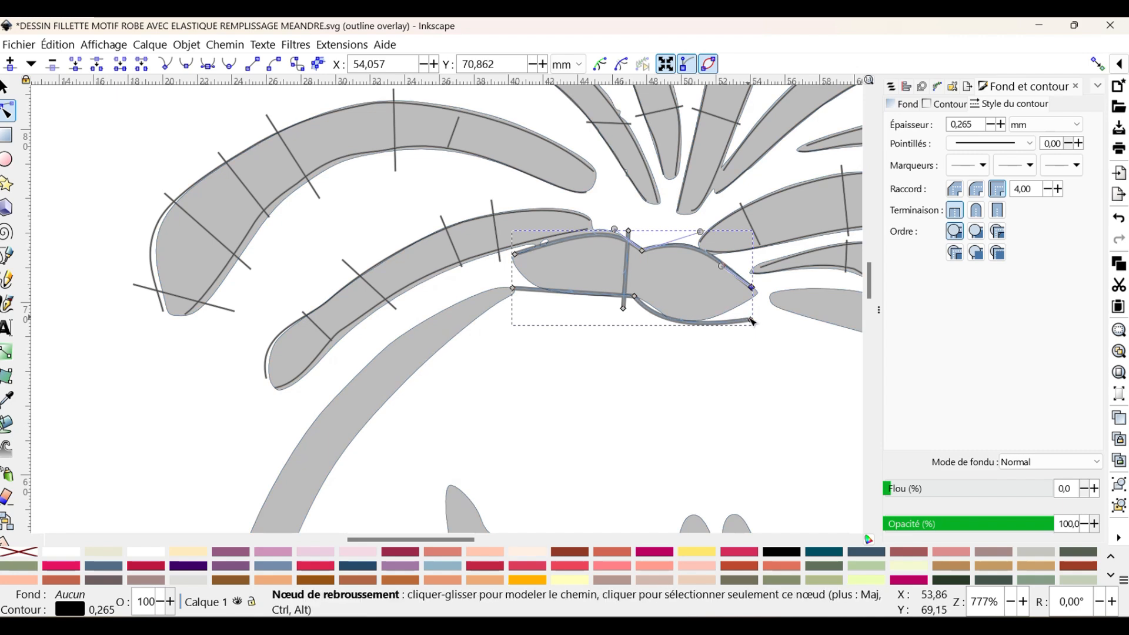
{"action": "left_click_drag", "start_coordinate": [754, 323], "coordinate": [744, 309]}
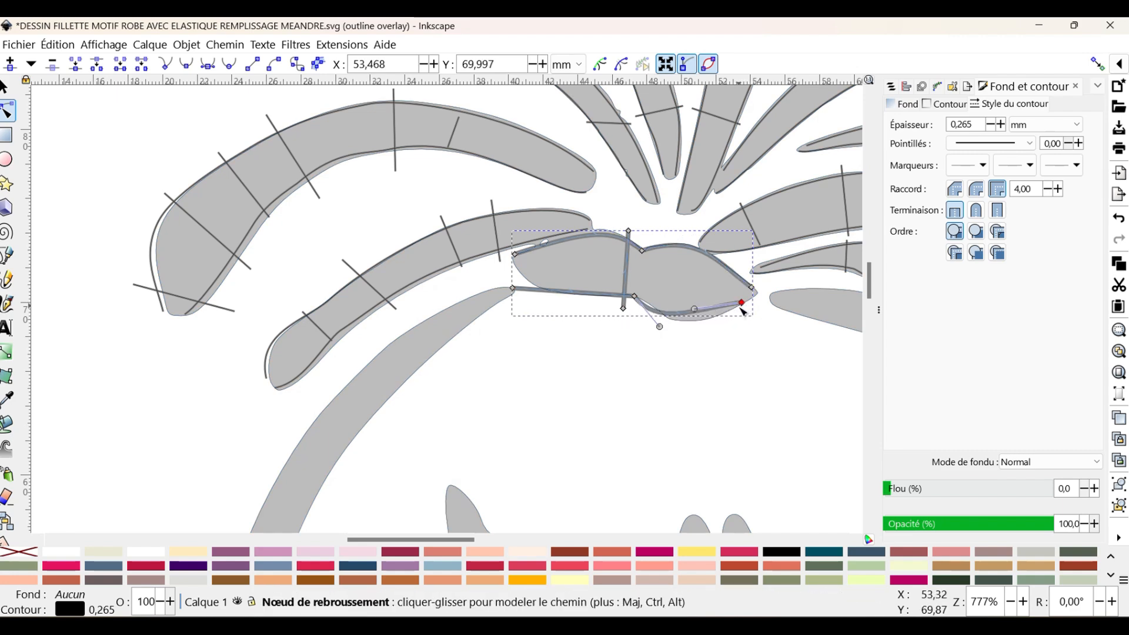
{"action": "double_click", "coordinate": [691, 318]}
{"action": "left_click_drag", "start_coordinate": [691, 318], "coordinate": [729, 316]}
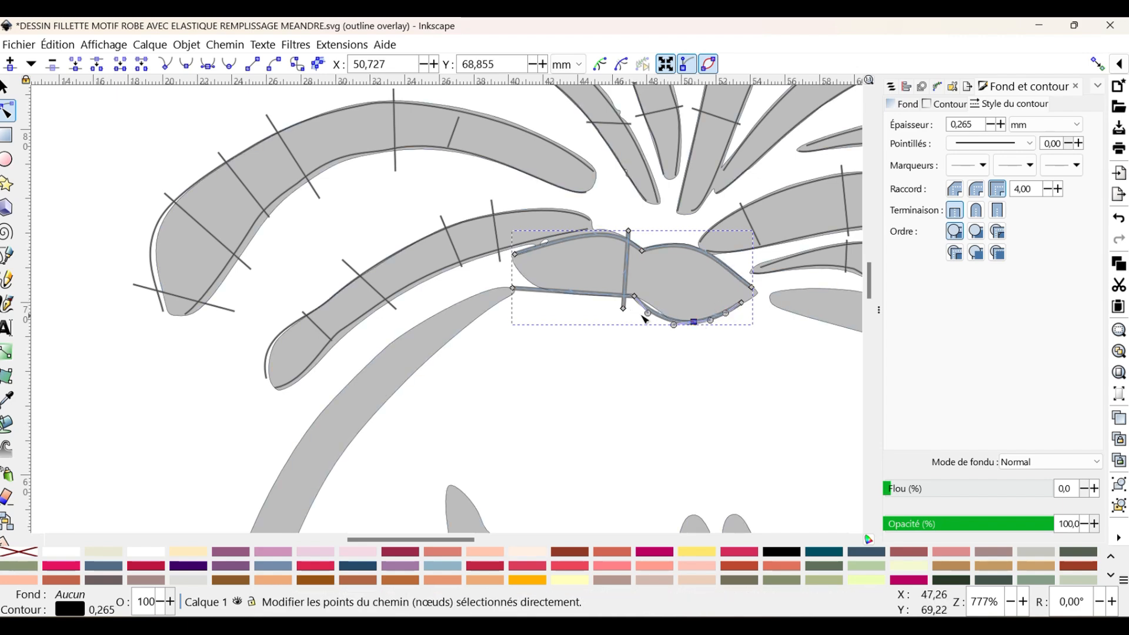
{"action": "left_click_drag", "start_coordinate": [649, 315], "coordinate": [651, 304]}
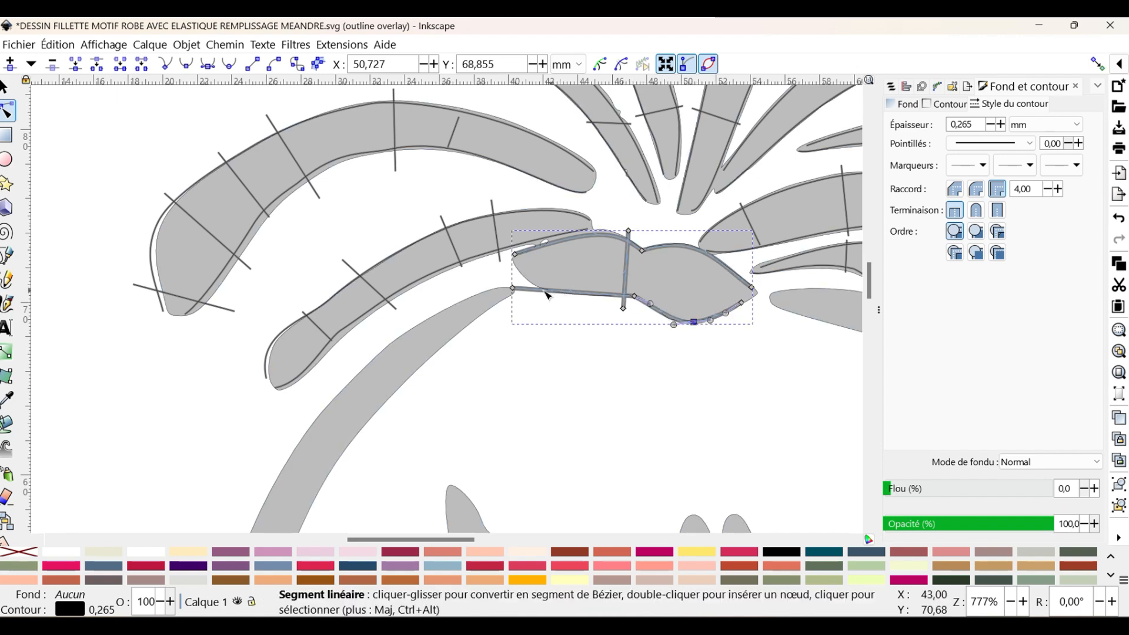
- Fit the lower rail's left end to the hair tie's rounded outline and tilt the rung across the narrow middle
{"action": "left_click_drag", "start_coordinate": [513, 289], "coordinate": [556, 292]}
{"action": "left_click", "coordinate": [570, 286]}
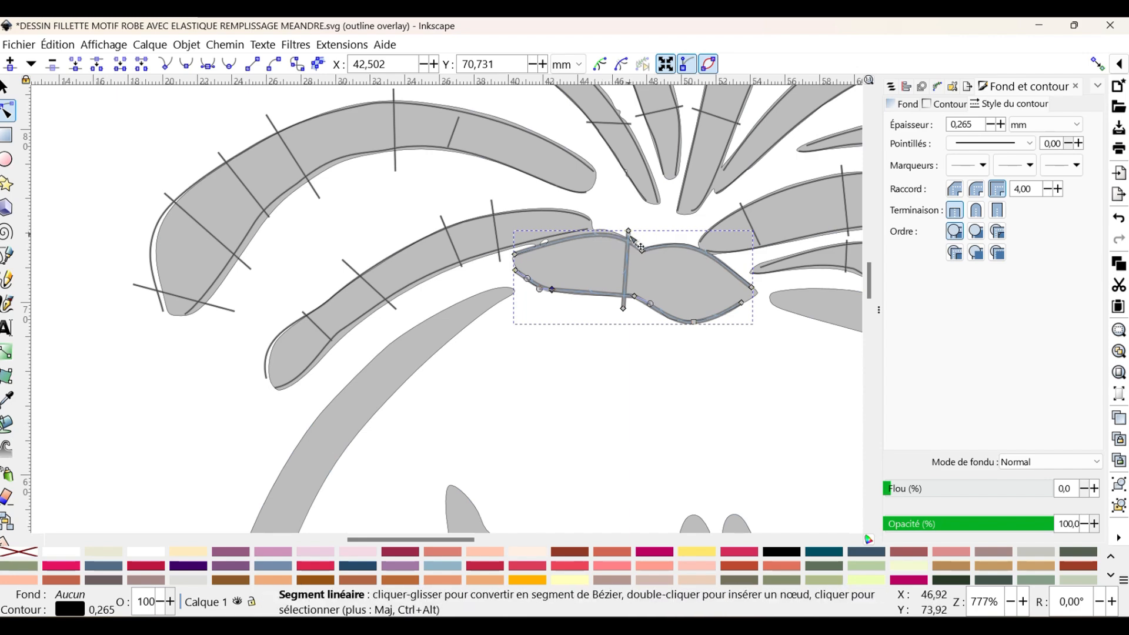
{"action": "left_click_drag", "start_coordinate": [628, 232], "coordinate": [650, 230]}
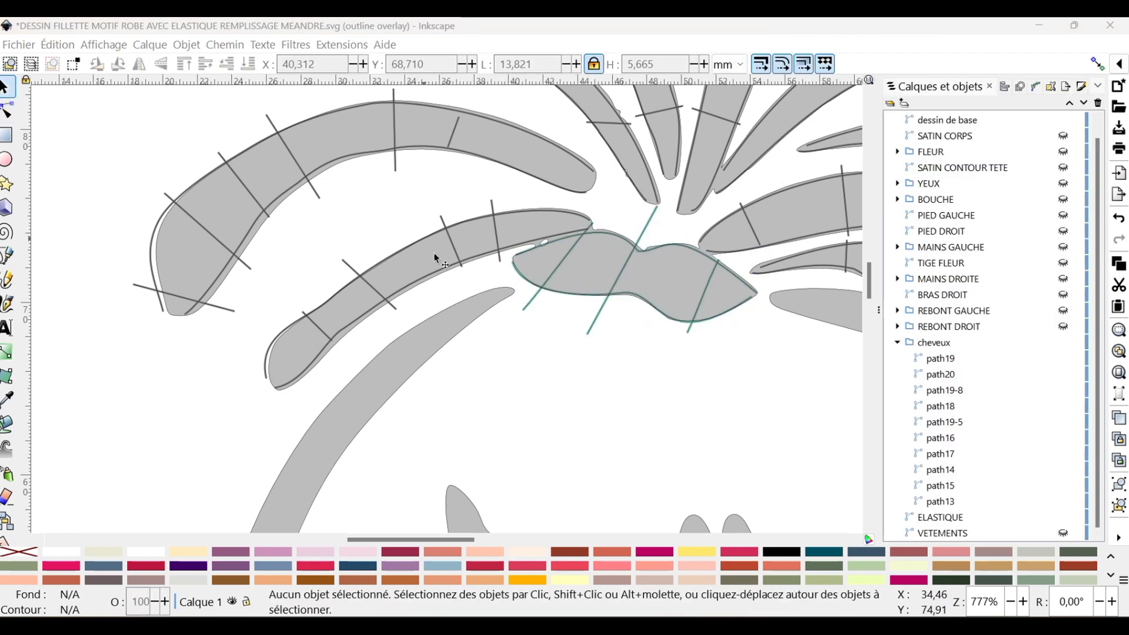
- Check the hair tie's satin rails and rungs with the base drawing temporarily hidden
{"action": "left_click", "coordinate": [1065, 120]}
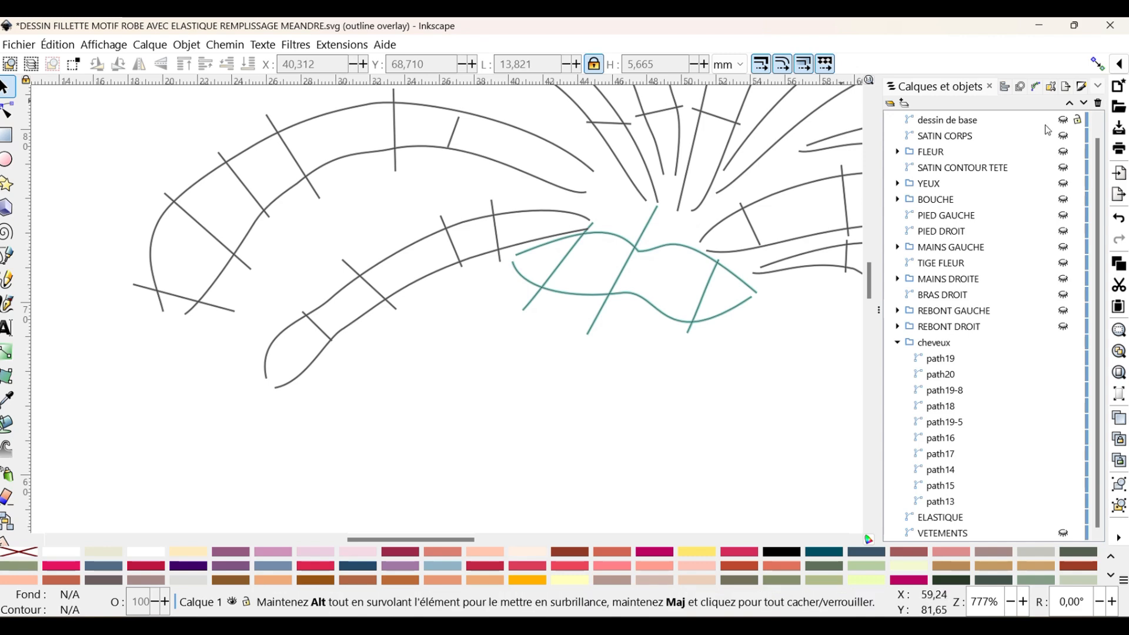
{"action": "left_click", "coordinate": [1063, 119]}
- Draw a two-node Bézier line about 4 mm long through the centre of the flower
{"action": "scroll", "coordinate": [529, 315], "scroll_direction": "down", "scroll_amount": 5}
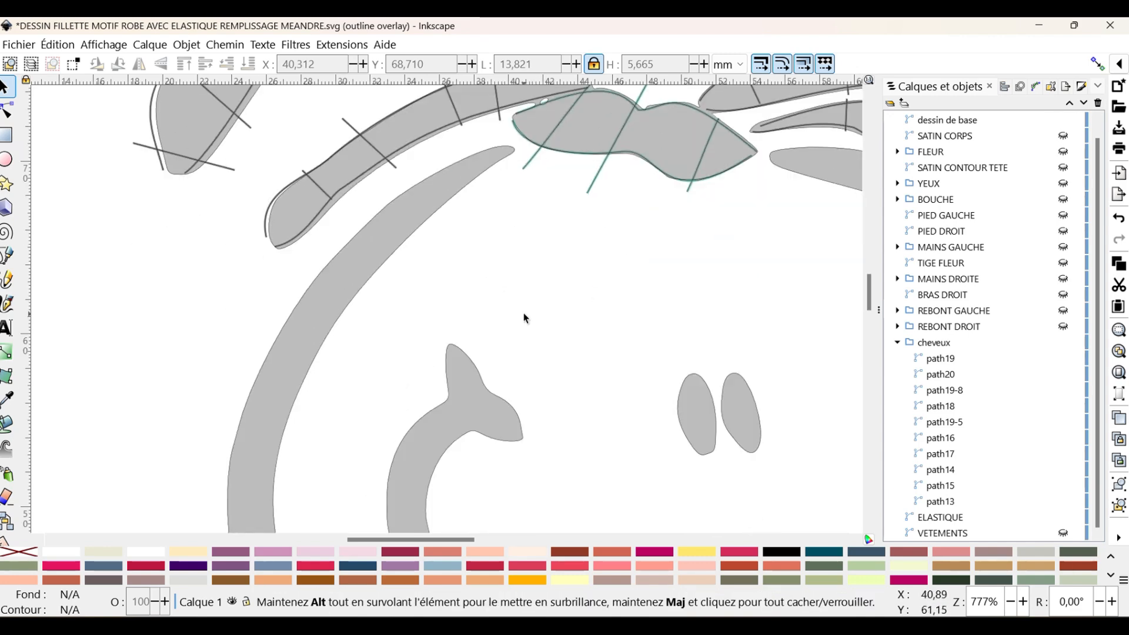
{"action": "scroll", "coordinate": [525, 318], "scroll_direction": "down", "scroll_amount": 3}
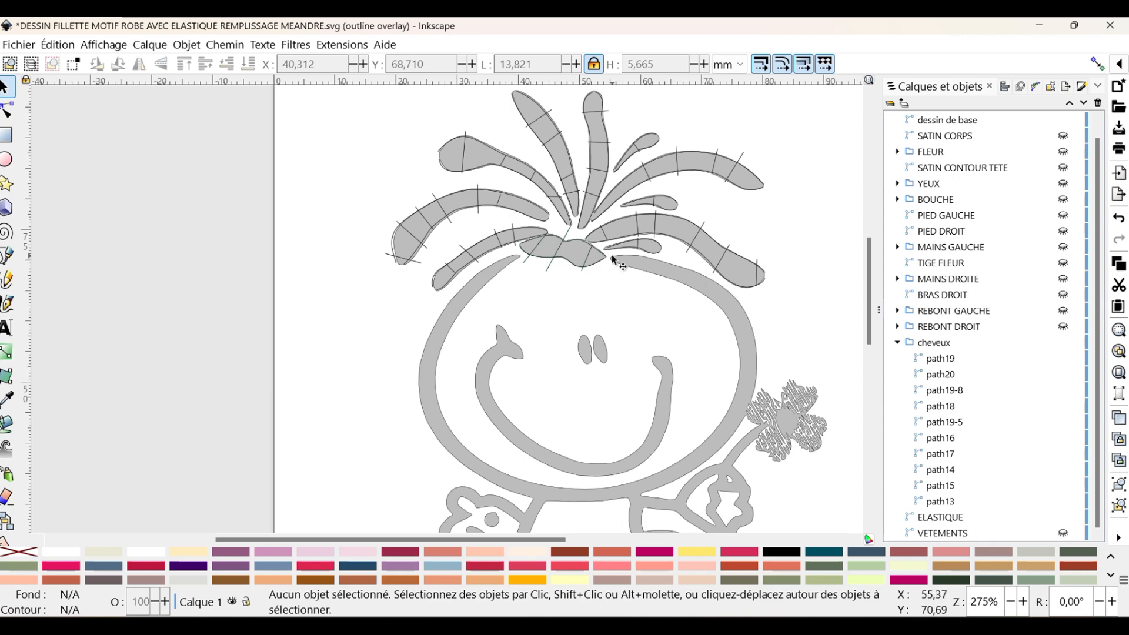
{"action": "scroll", "coordinate": [587, 361], "scroll_direction": "down", "scroll_amount": 7}
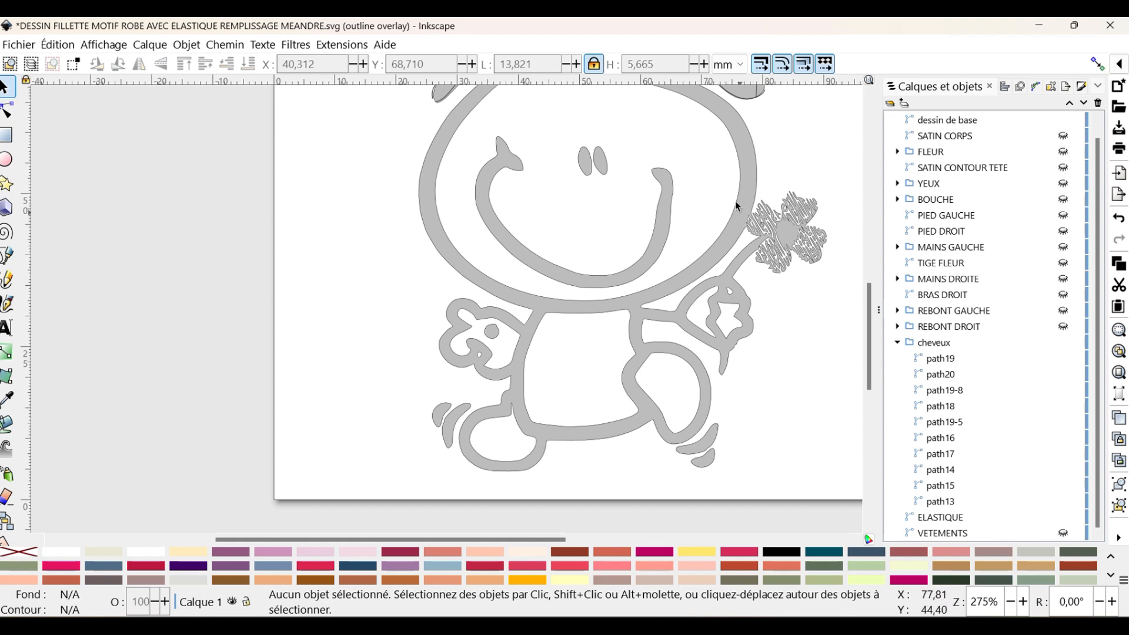
{"action": "left_click", "coordinate": [7, 254]}
{"action": "left_click", "coordinate": [795, 232]}
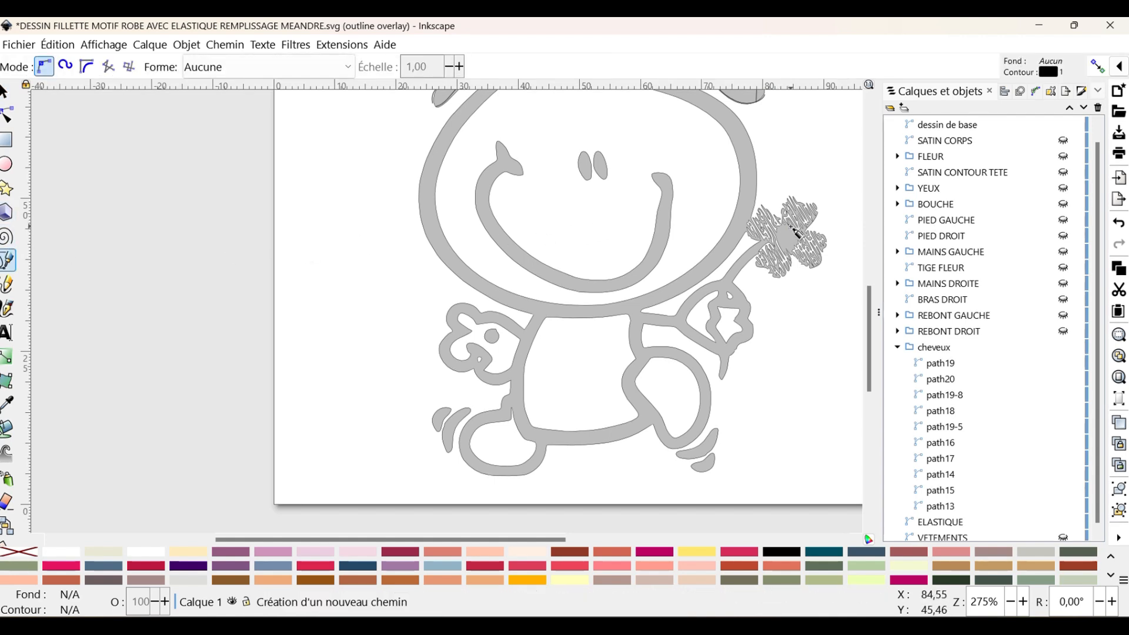
{"action": "double_click", "coordinate": [785, 253]}
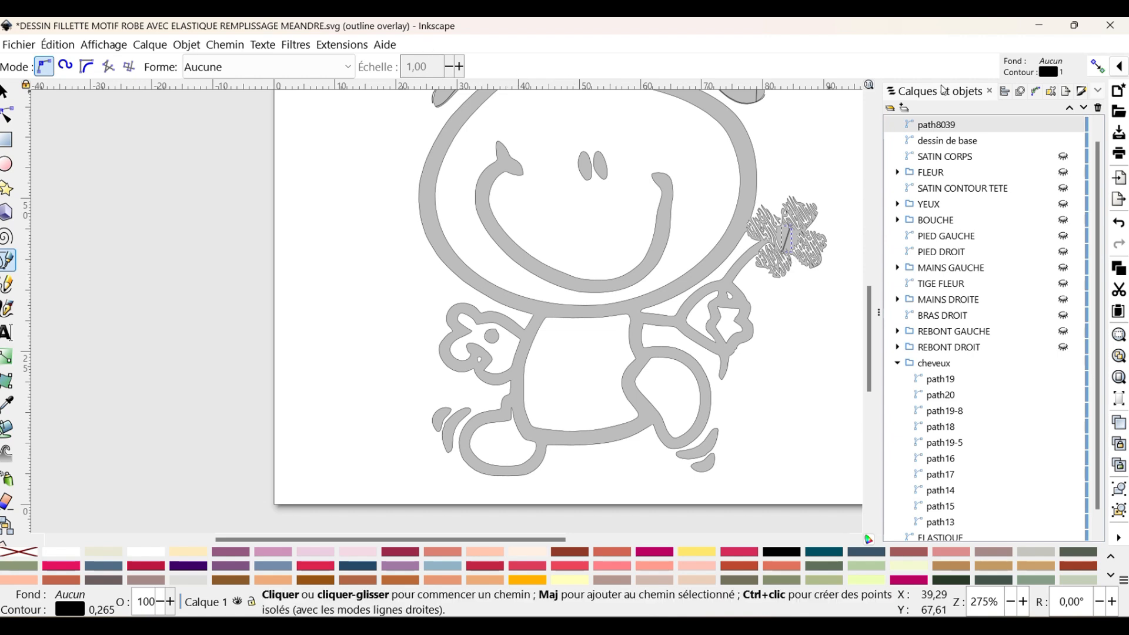
- Set the flower centre line's stroke width to 3 mm
{"action": "left_click", "coordinate": [1080, 92]}
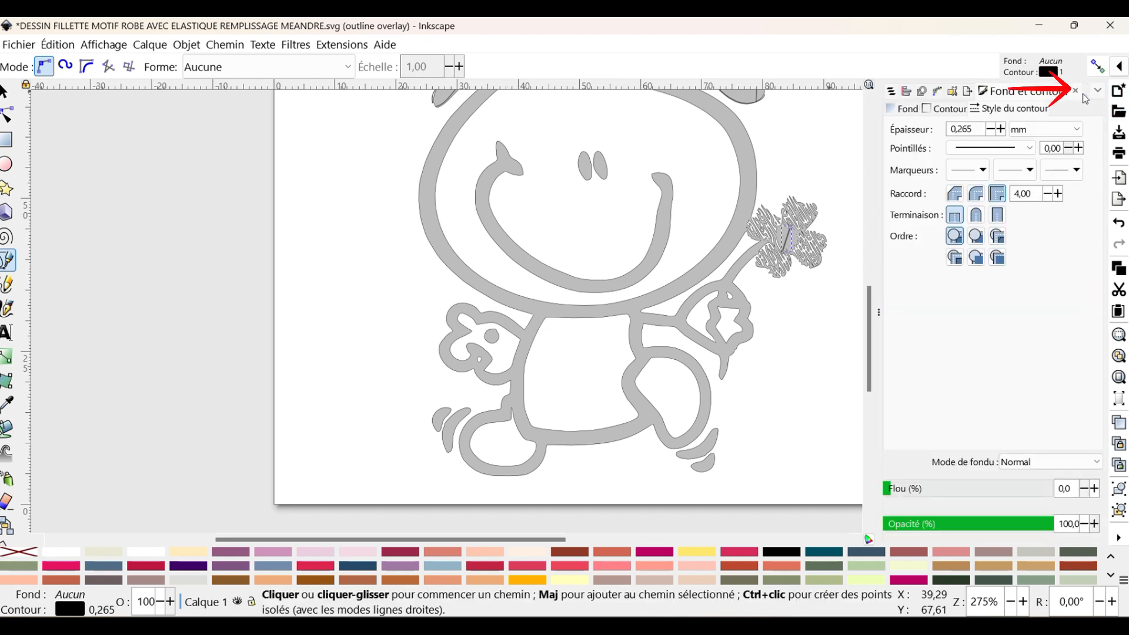
{"action": "double_click", "coordinate": [978, 128]}
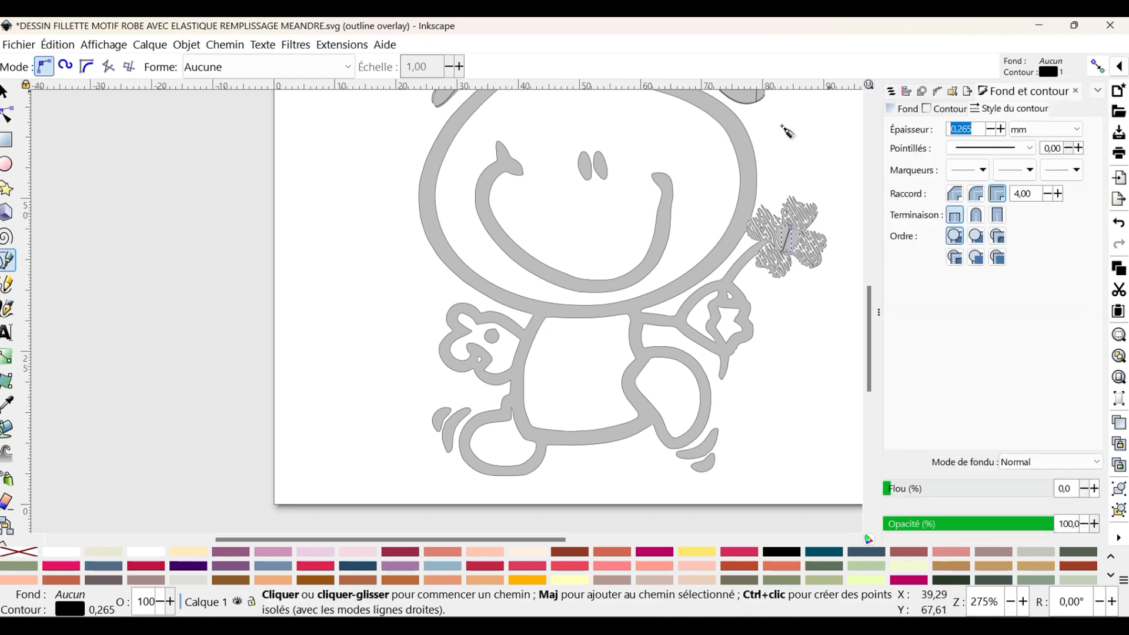
{"action": "type", "text": "3"}
{"action": "key", "text": "Return"}
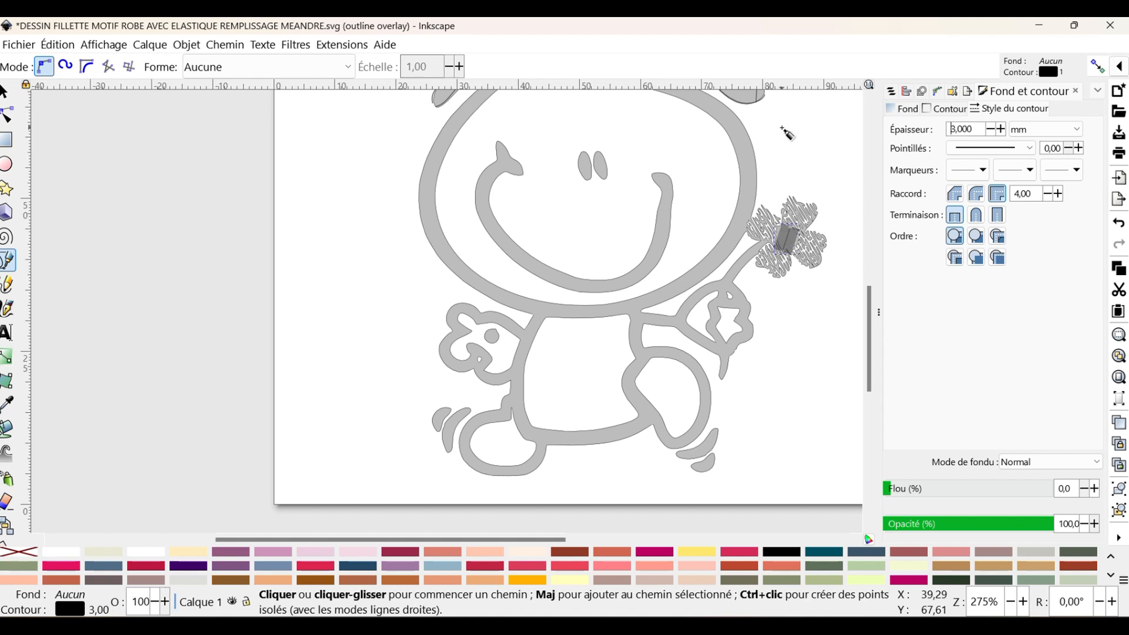
- Convert the flower centre's stroke into a satin column with the Ink/Stitch satin tools
{"action": "left_click", "coordinate": [342, 50]}
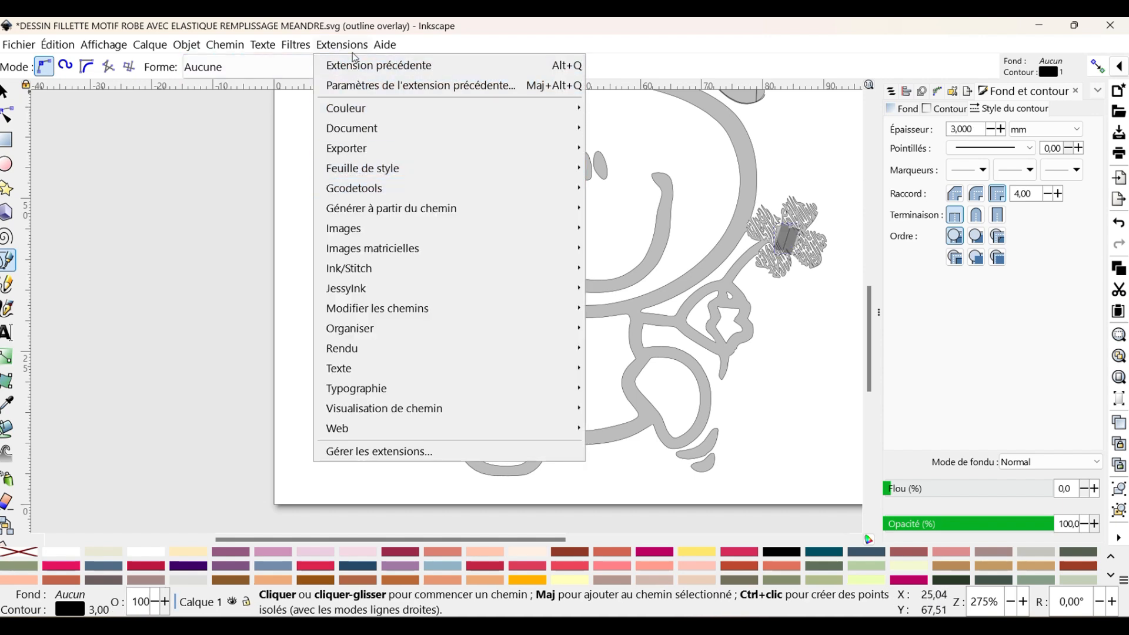
{"action": "mouse_move", "coordinate": [375, 237]}
{"action": "mouse_move", "coordinate": [369, 270]}
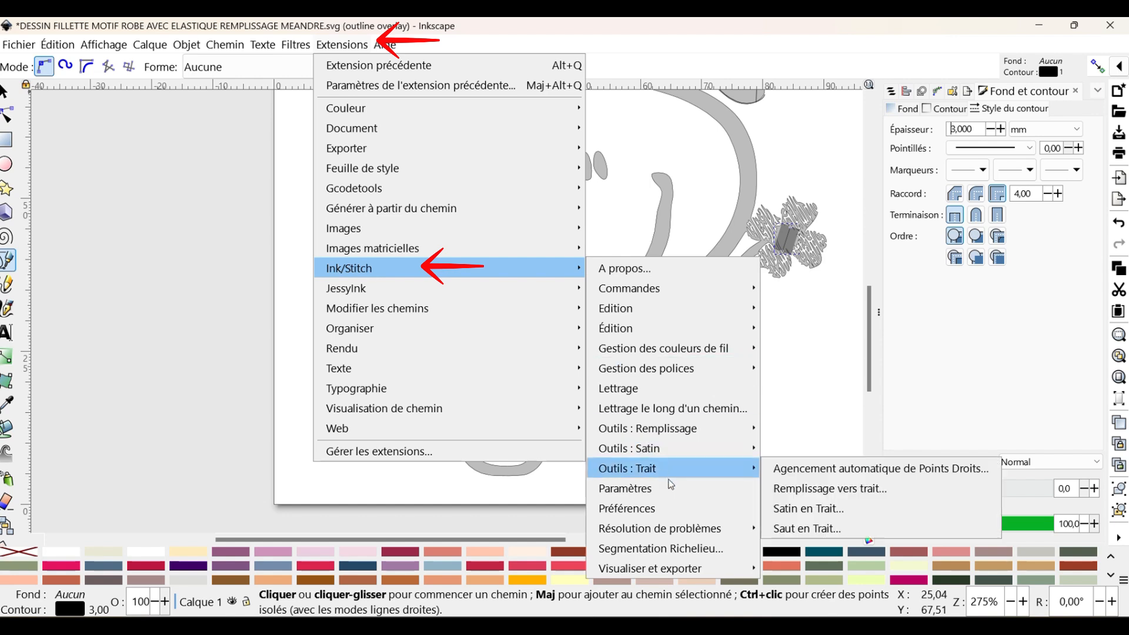
{"action": "mouse_move", "coordinate": [666, 458]}
{"action": "left_click", "coordinate": [823, 548]}
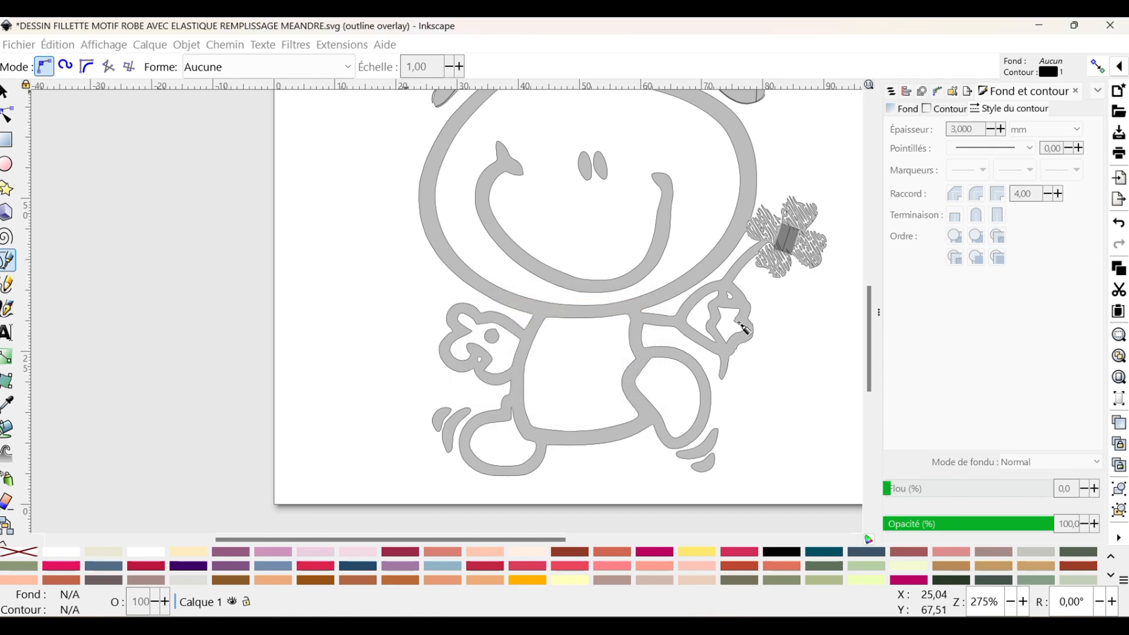
- Edit the flower centre satin's nodes so its left rail curves along the left side of the round centre
{"action": "left_click", "coordinate": [7, 116]}
{"action": "left_click", "coordinate": [776, 238]}
{"action": "scroll", "coordinate": [839, 299], "scroll_direction": "up", "scroll_amount": 3}
{"action": "scroll", "coordinate": [639, 297], "scroll_direction": "up", "scroll_amount": 6}
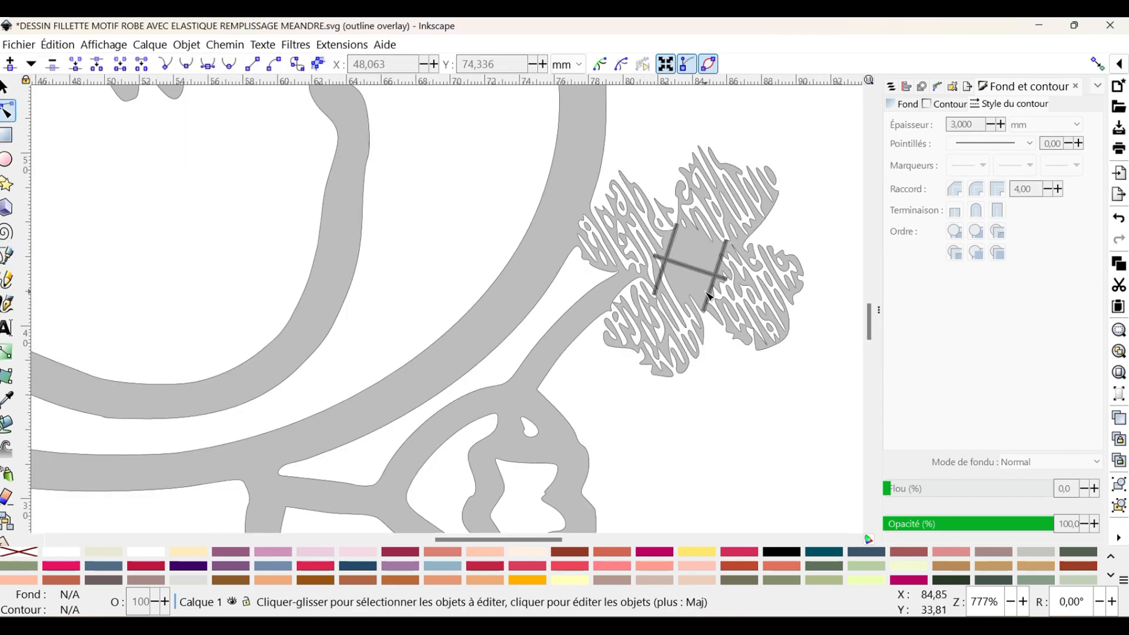
{"action": "left_click", "coordinate": [675, 265]}
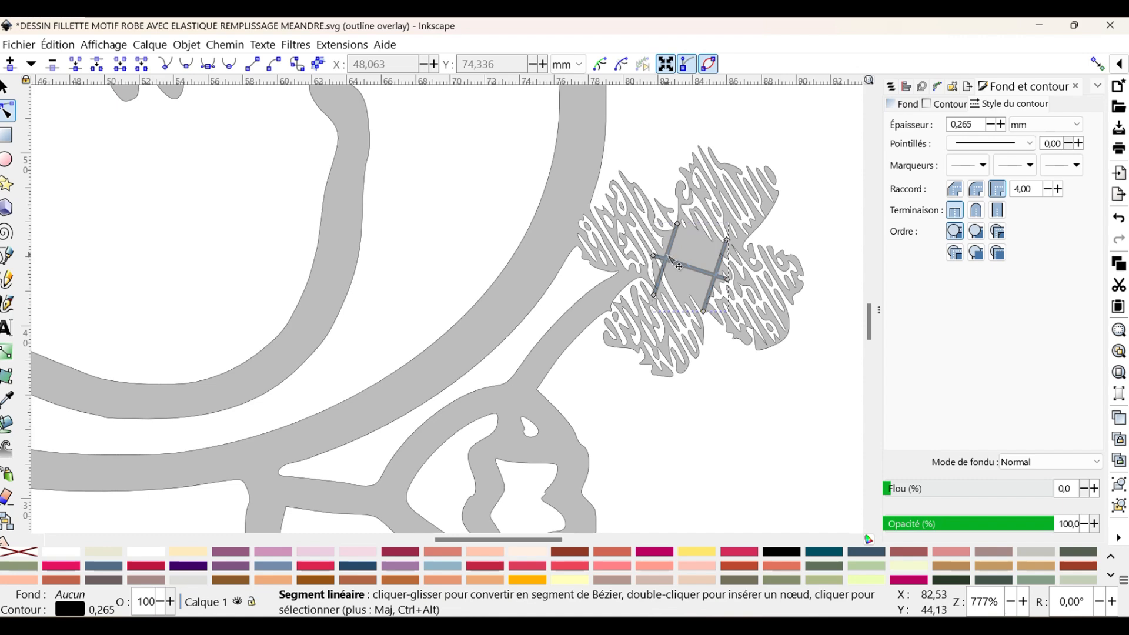
{"action": "mouse_move", "coordinate": [670, 245]}
{"action": "left_mouse_down"}
{"action": "mouse_move", "coordinate": [663, 250]}
{"action": "mouse_move", "coordinate": [700, 228]}
{"action": "mouse_move", "coordinate": [673, 232]}
{"action": "left_mouse_up"}
{"action": "left_click_drag", "start_coordinate": [654, 295], "coordinate": [668, 275]}
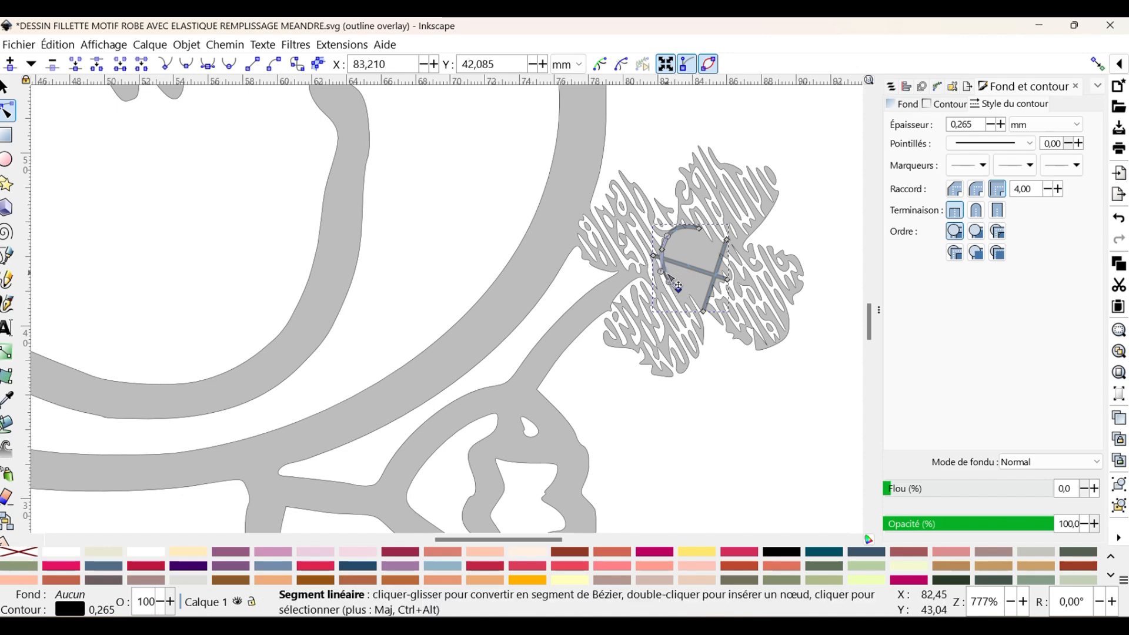
- Move the right rail's end nodes and bend the rail along the right side of the flower's round centre
{"action": "left_click_drag", "start_coordinate": [728, 241], "coordinate": [712, 233]}
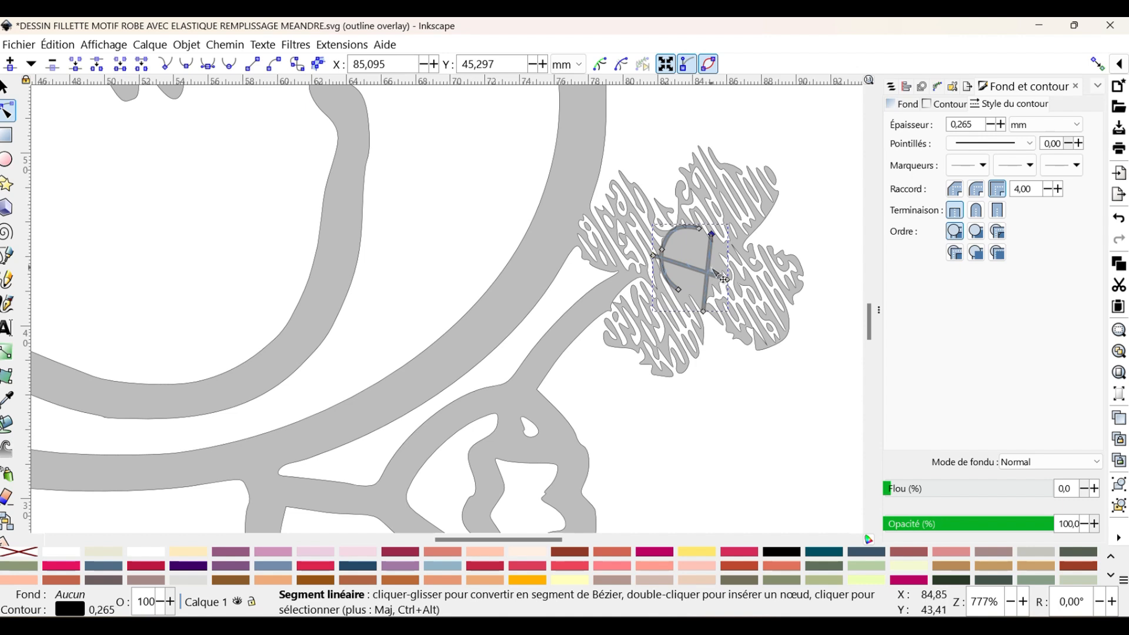
{"action": "left_click_drag", "start_coordinate": [722, 279], "coordinate": [727, 277]}
{"action": "left_click_drag", "start_coordinate": [705, 315], "coordinate": [727, 291]}
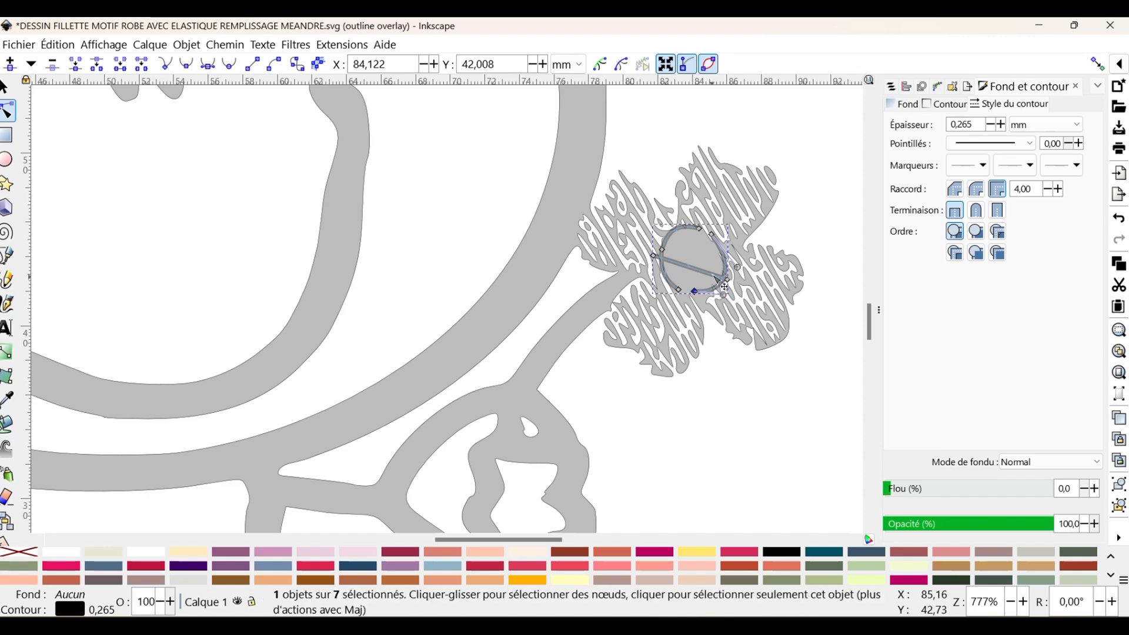
{"action": "left_click", "coordinate": [711, 235]}
{"action": "left_click", "coordinate": [797, 371]}
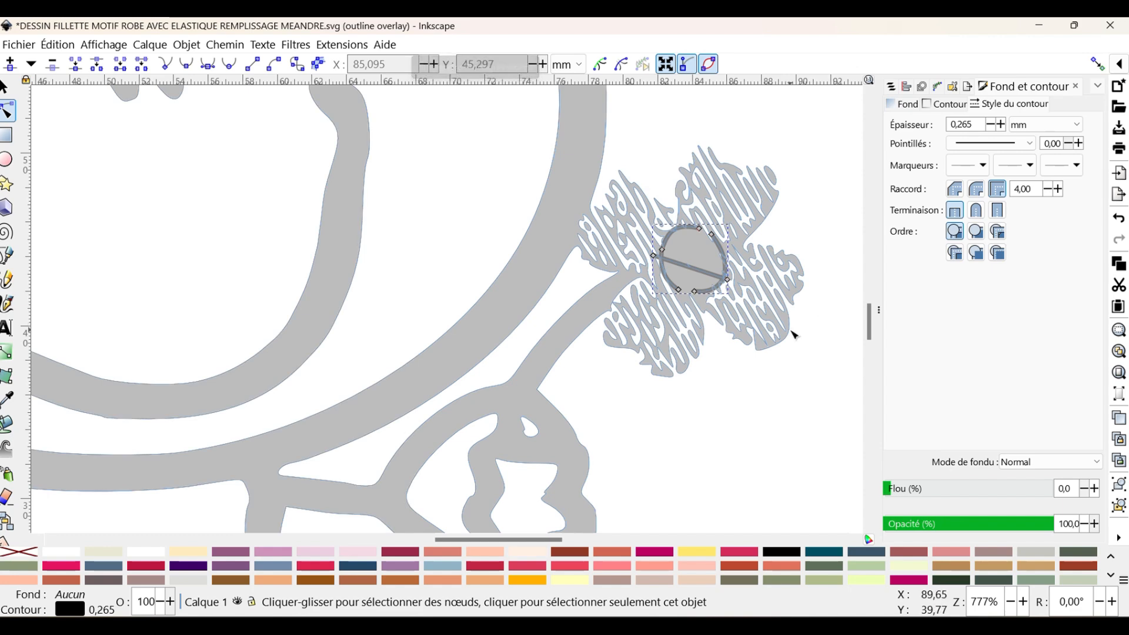
- Bring up the list of layers and objects and hide the base drawing (dessin de base)
{"action": "scroll", "coordinate": [790, 336], "scroll_direction": "down", "scroll_amount": 2}
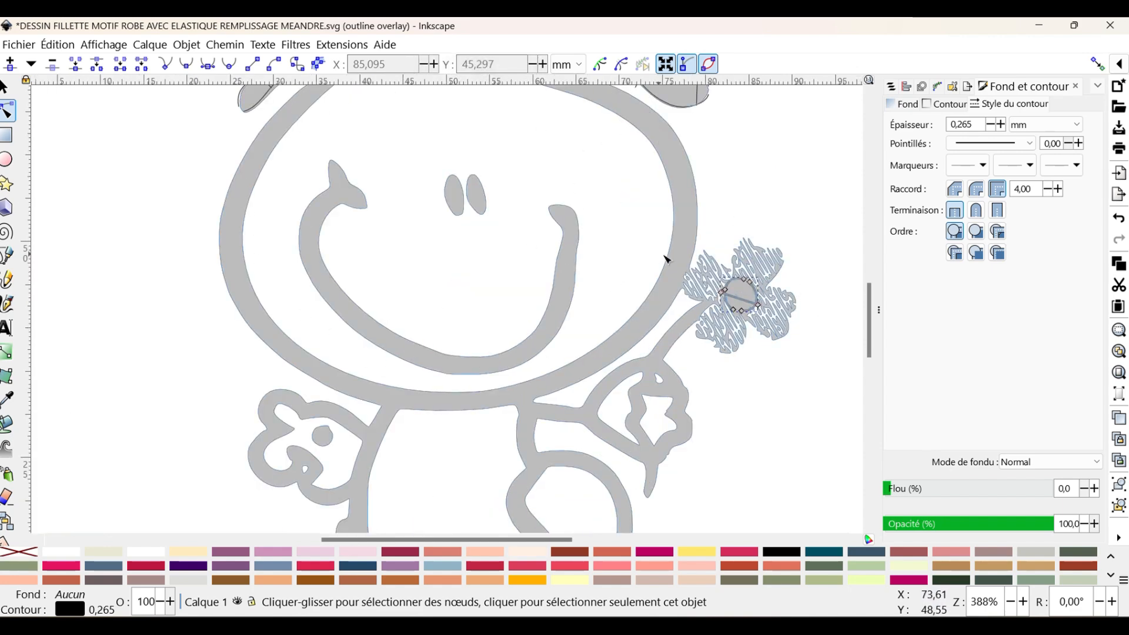
{"action": "scroll", "coordinate": [566, 335], "scroll_direction": "down", "scroll_amount": 2}
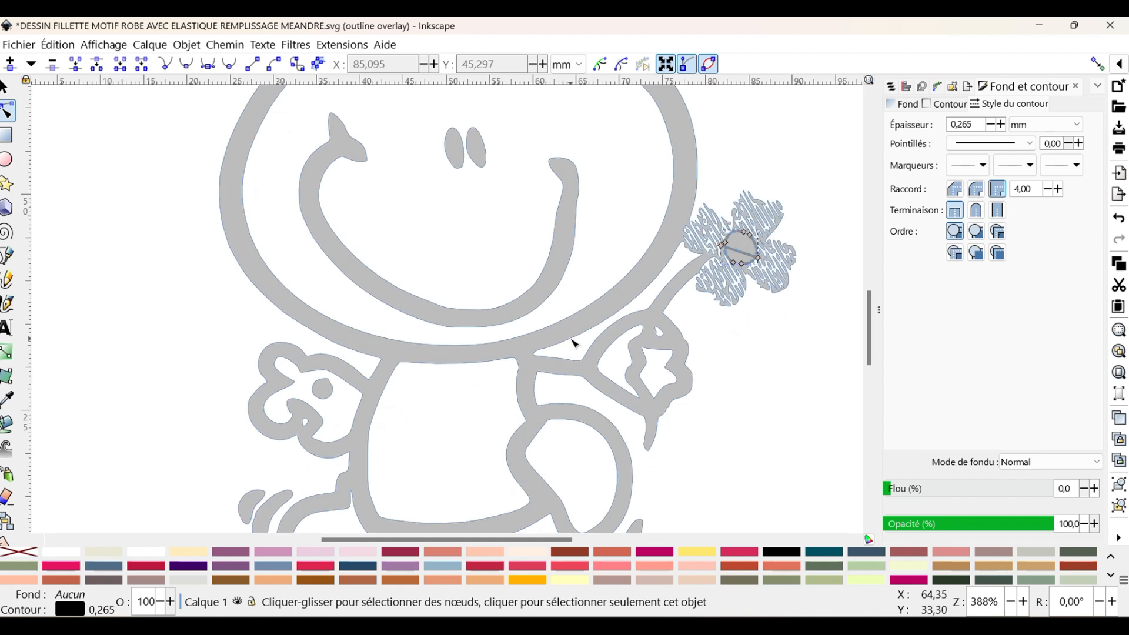
{"action": "scroll", "coordinate": [574, 343], "scroll_direction": "up", "scroll_amount": 4}
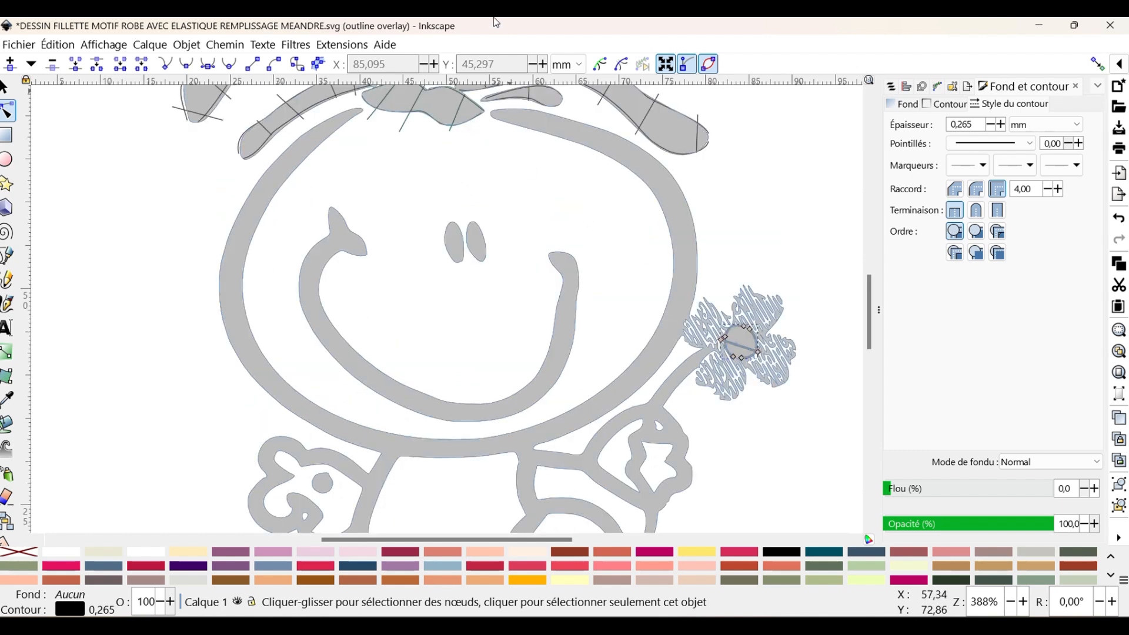
{"action": "left_click", "coordinate": [894, 88]}
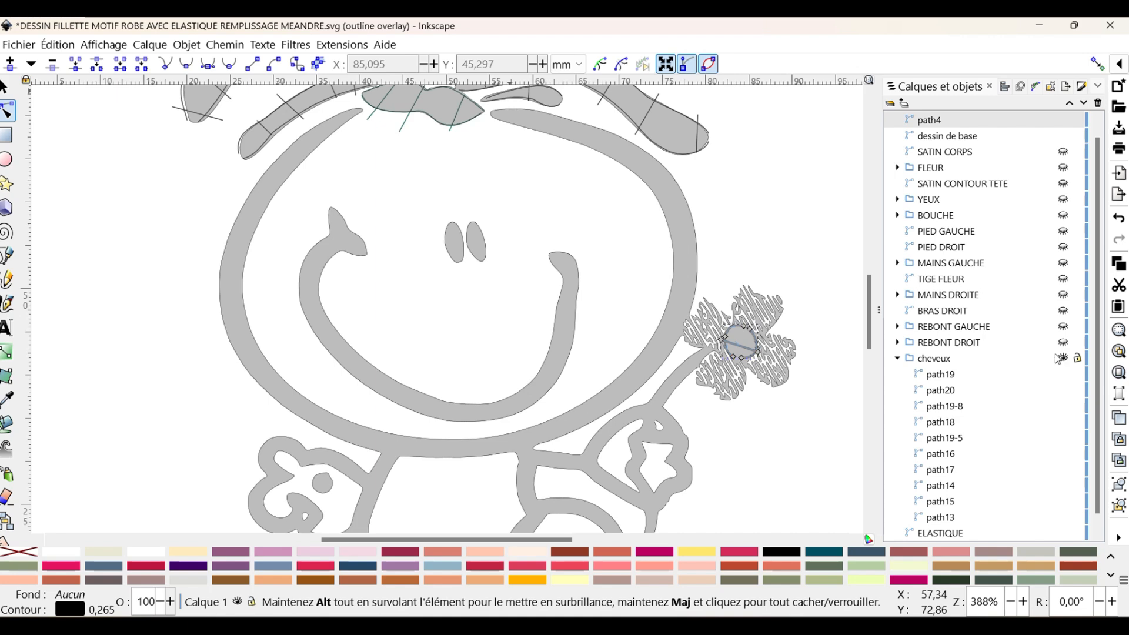
{"action": "scroll", "coordinate": [1058, 359], "scroll_direction": "down", "scroll_amount": 1}
{"action": "scroll", "coordinate": [760, 305], "scroll_direction": "down", "scroll_amount": 2}
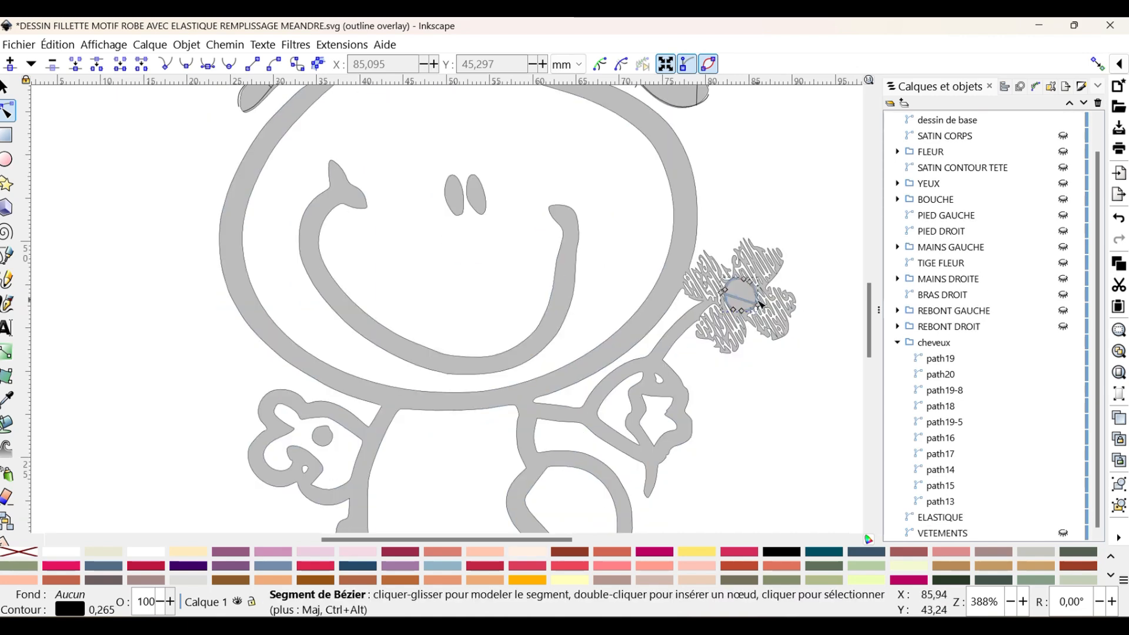
{"action": "scroll", "coordinate": [760, 305], "scroll_direction": "down", "scroll_amount": 1}
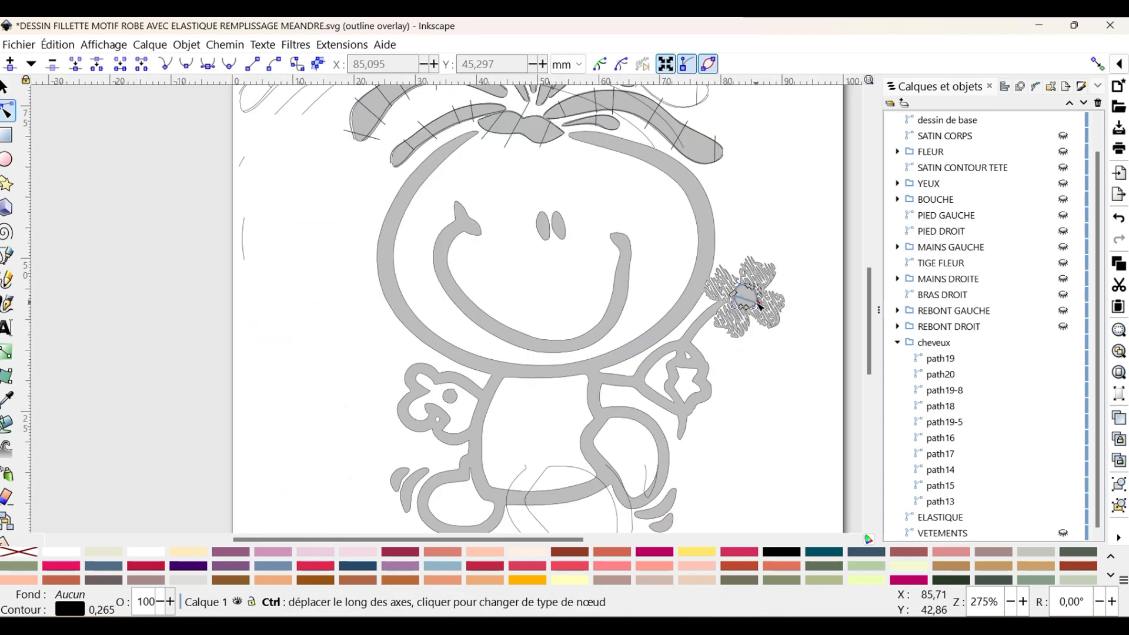
{"action": "scroll", "coordinate": [760, 304], "scroll_direction": "down", "scroll_amount": 3}
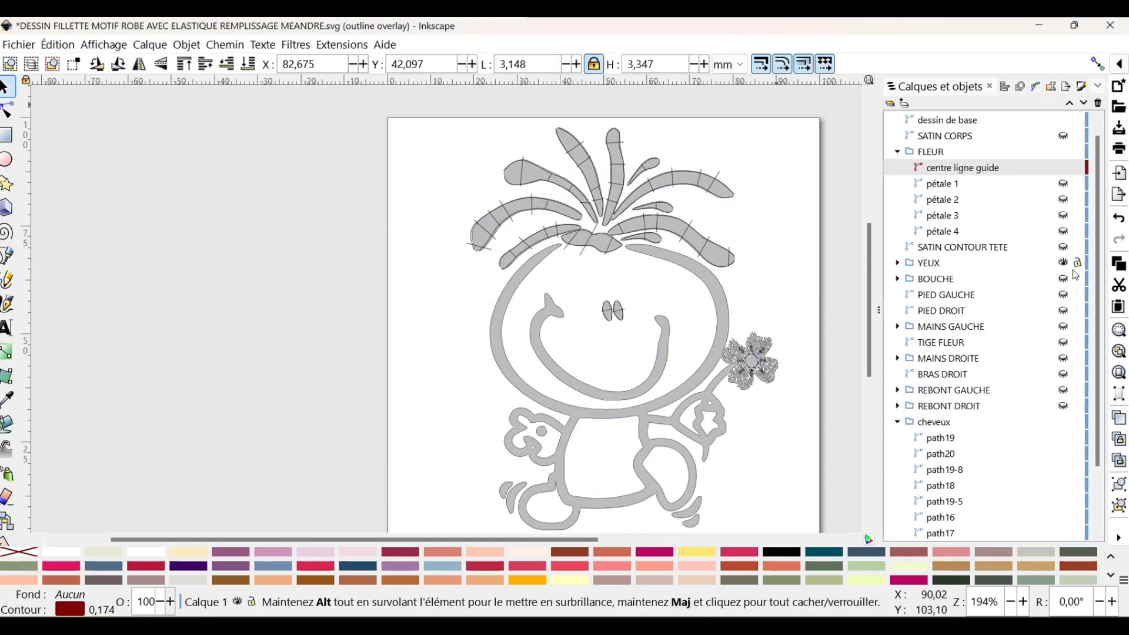
{"action": "left_click", "coordinate": [1064, 119]}
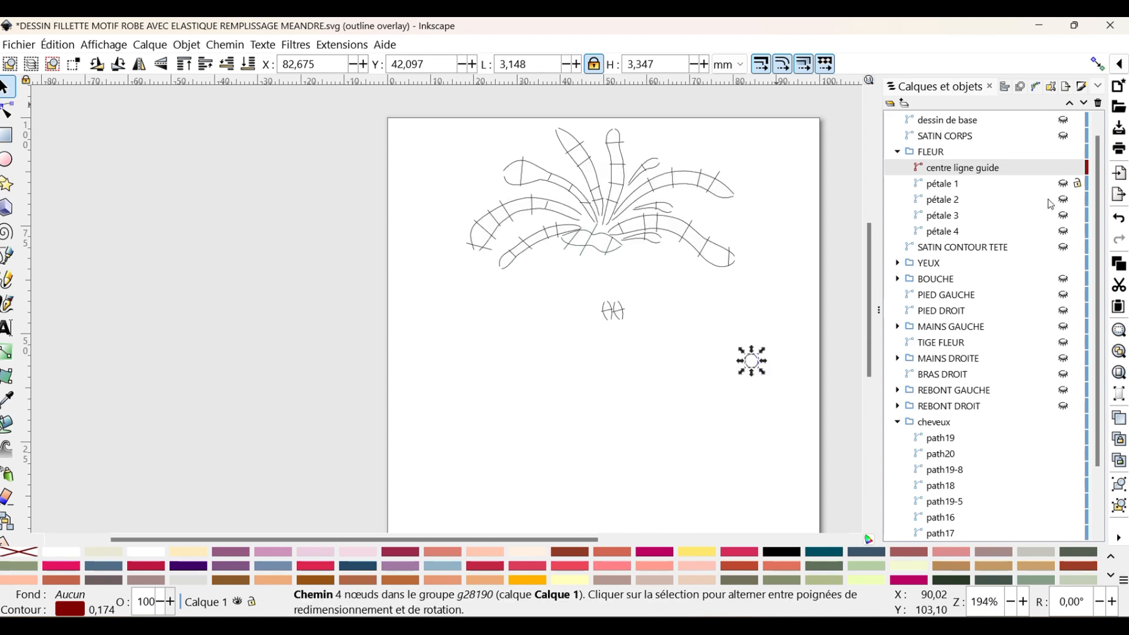
- Unhide BOUCHE, PIED GAUCHE, PIED DROIT, MAINS GAUCHE, TIGE FLEUR, MAINS DROITE, BRAS DROIT, REBONT GAUCHE and REBONT DROIT
{"action": "left_click", "coordinate": [1064, 282]}
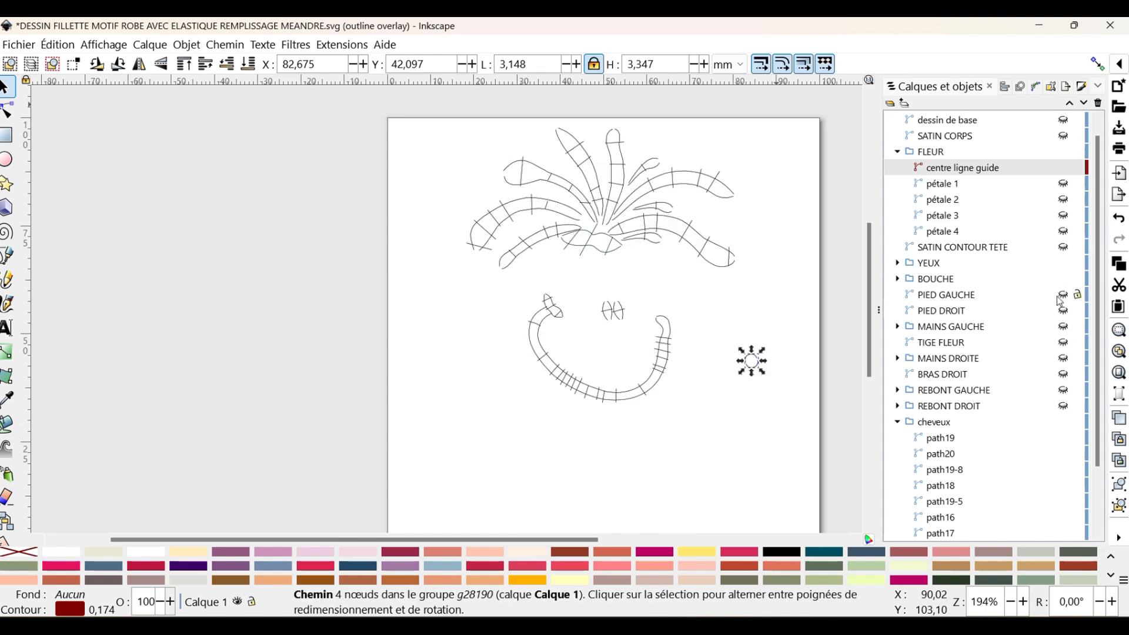
{"action": "left_click", "coordinate": [1063, 294]}
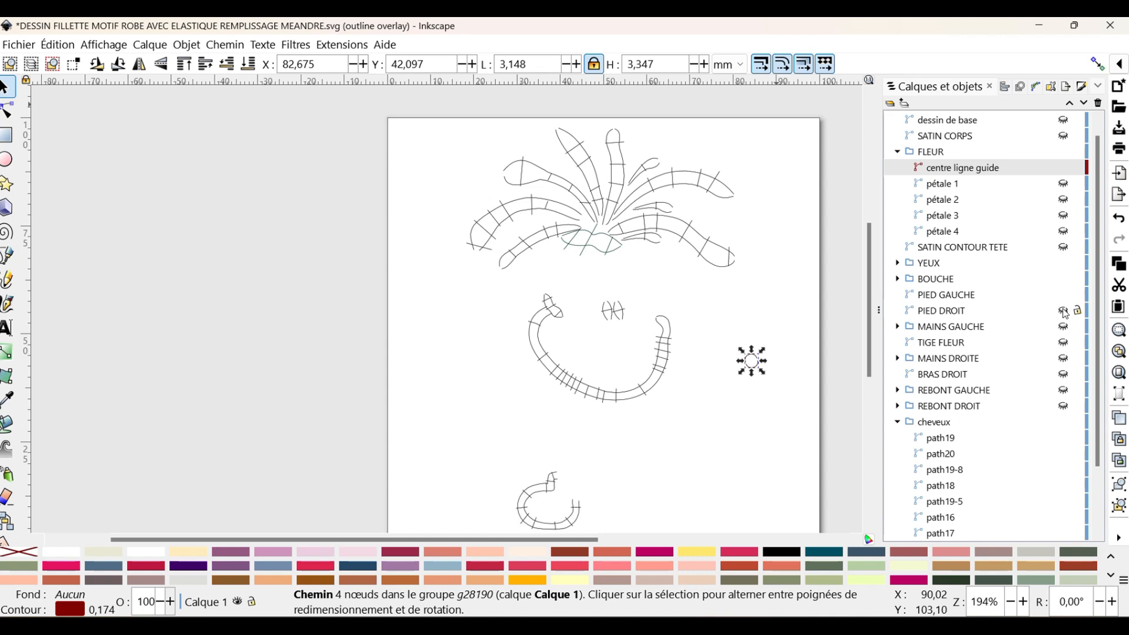
{"action": "left_click", "coordinate": [1064, 310]}
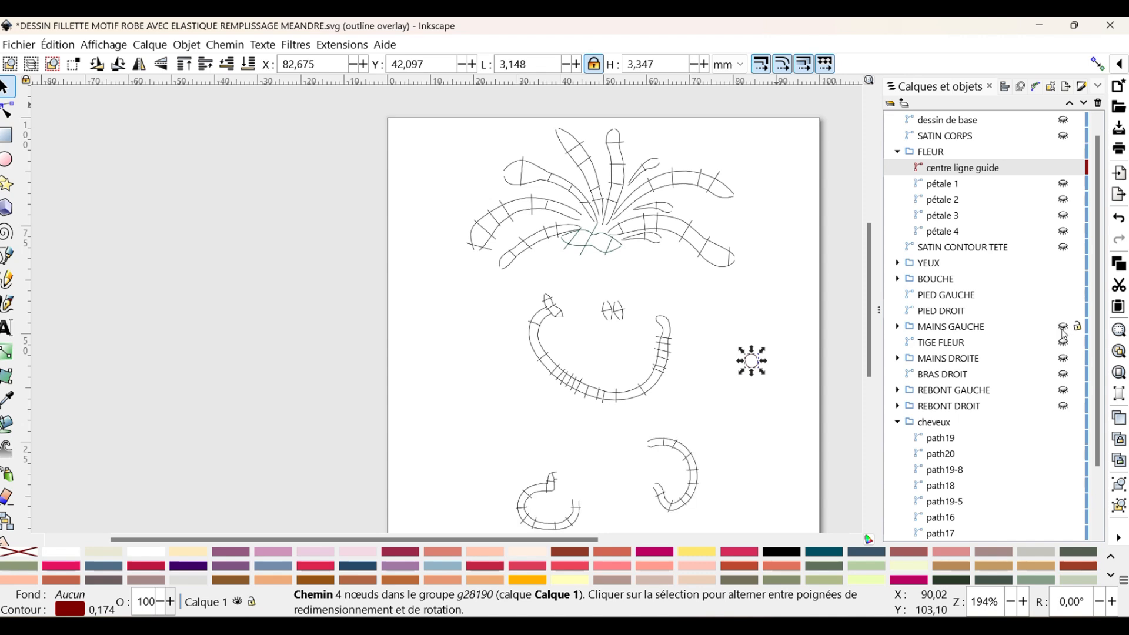
{"action": "left_click", "coordinate": [1063, 328]}
{"action": "left_click", "coordinate": [1064, 343]}
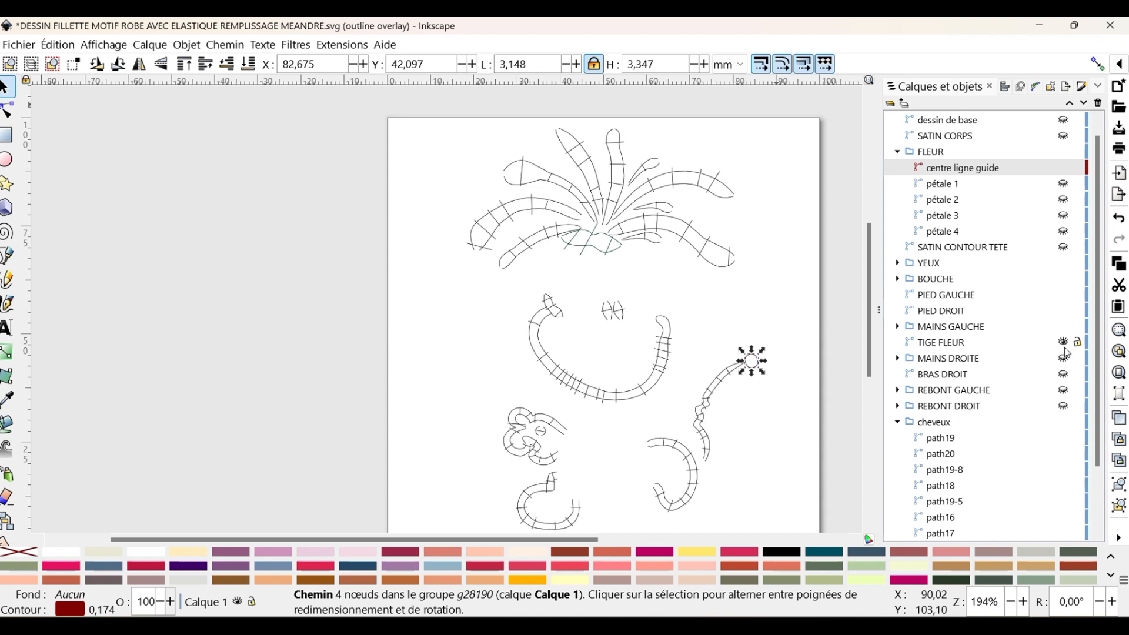
{"action": "left_click", "coordinate": [1063, 359]}
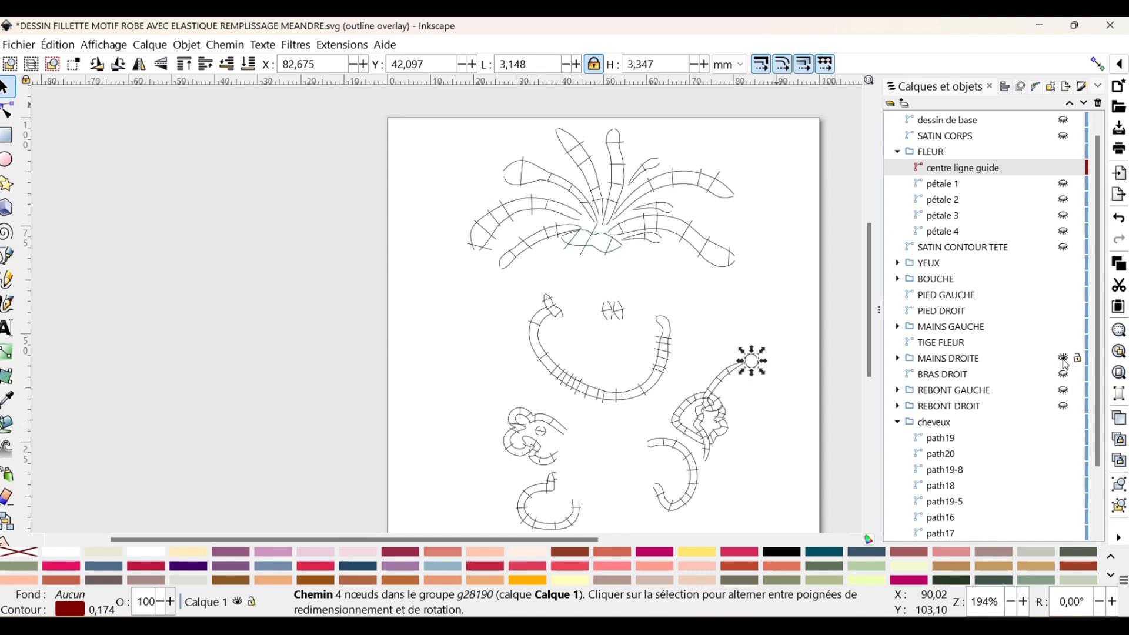
{"action": "left_click", "coordinate": [1064, 391]}
{"action": "left_click", "coordinate": [1064, 407]}
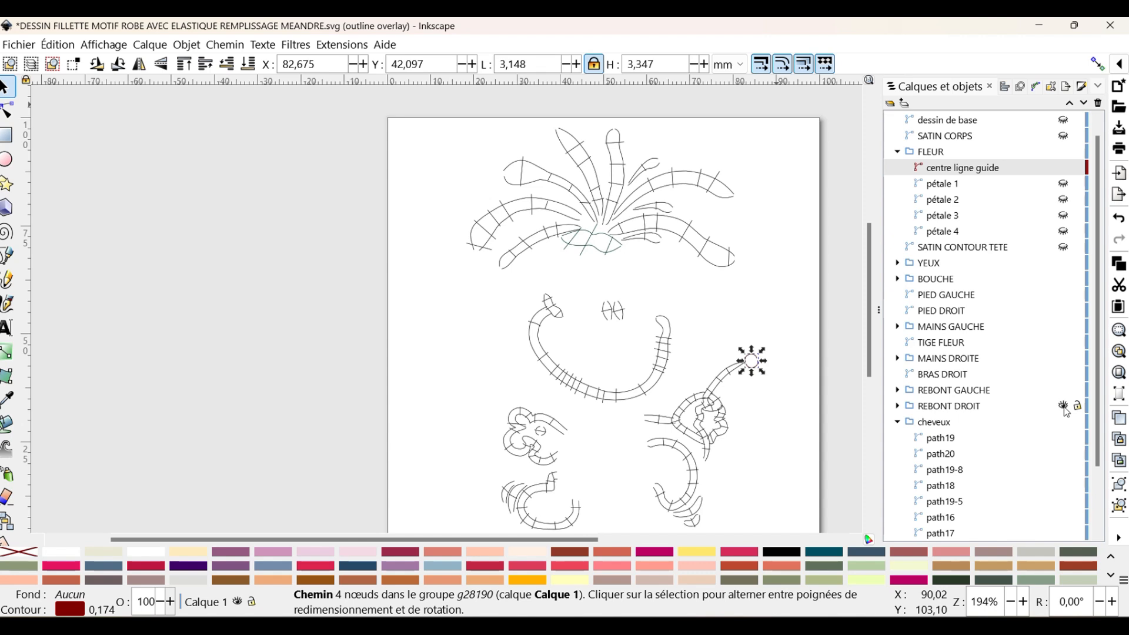
- Collapse the cheveux group and unhide the SATIN CONTOUR TETE and SATIN CORPS objects
{"action": "scroll", "coordinate": [655, 410], "scroll_direction": "down", "scroll_amount": 2}
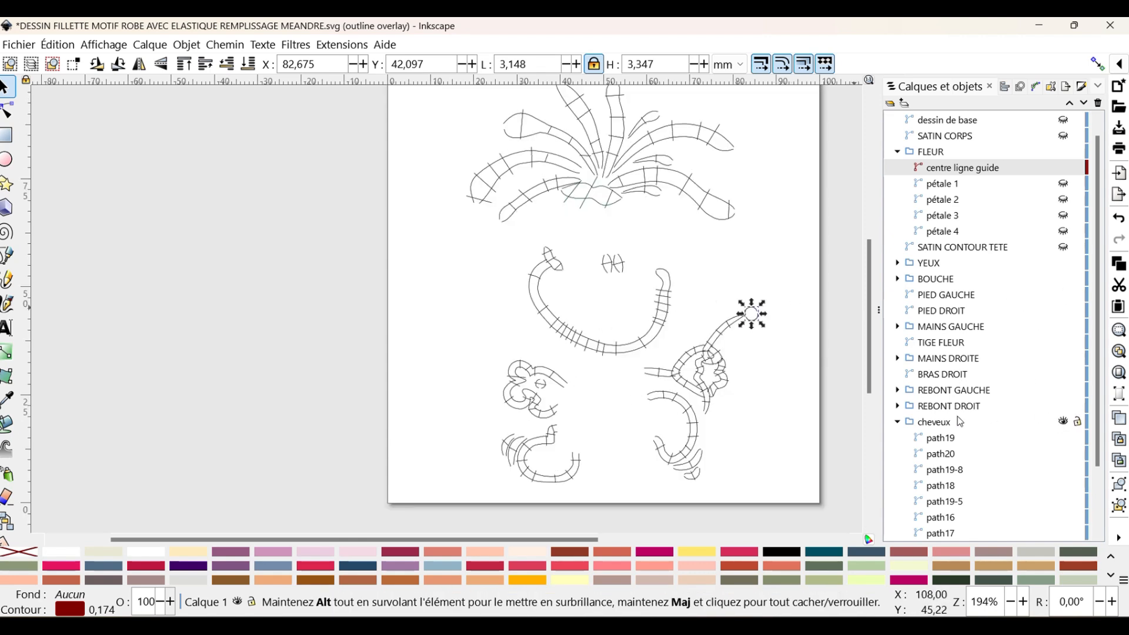
{"action": "left_click", "coordinate": [898, 423]}
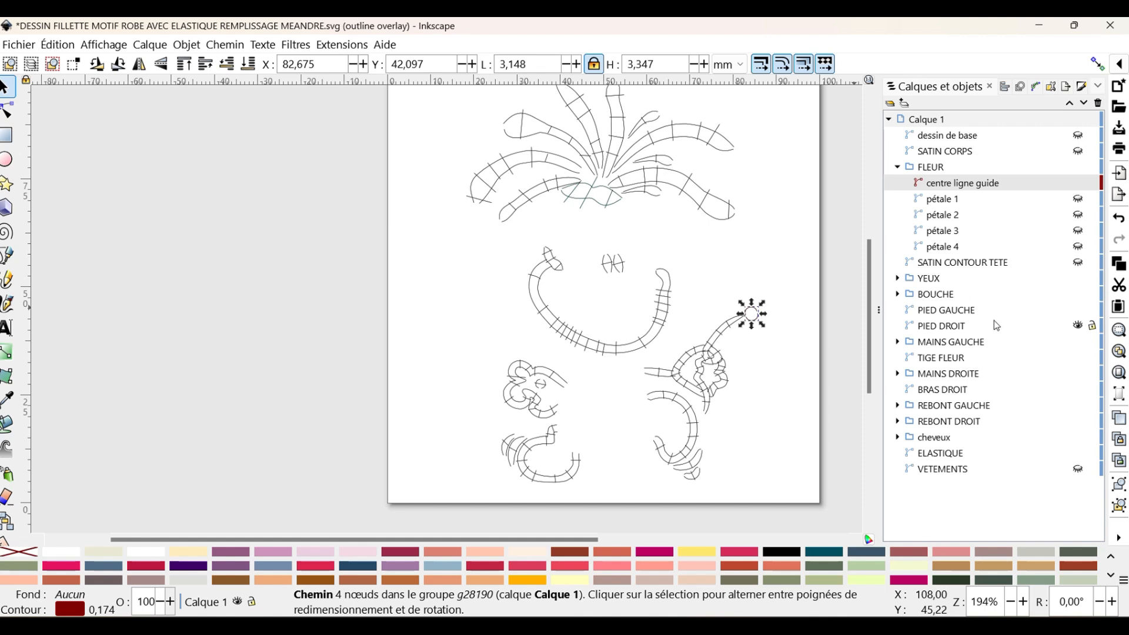
{"action": "left_click", "coordinate": [1077, 263]}
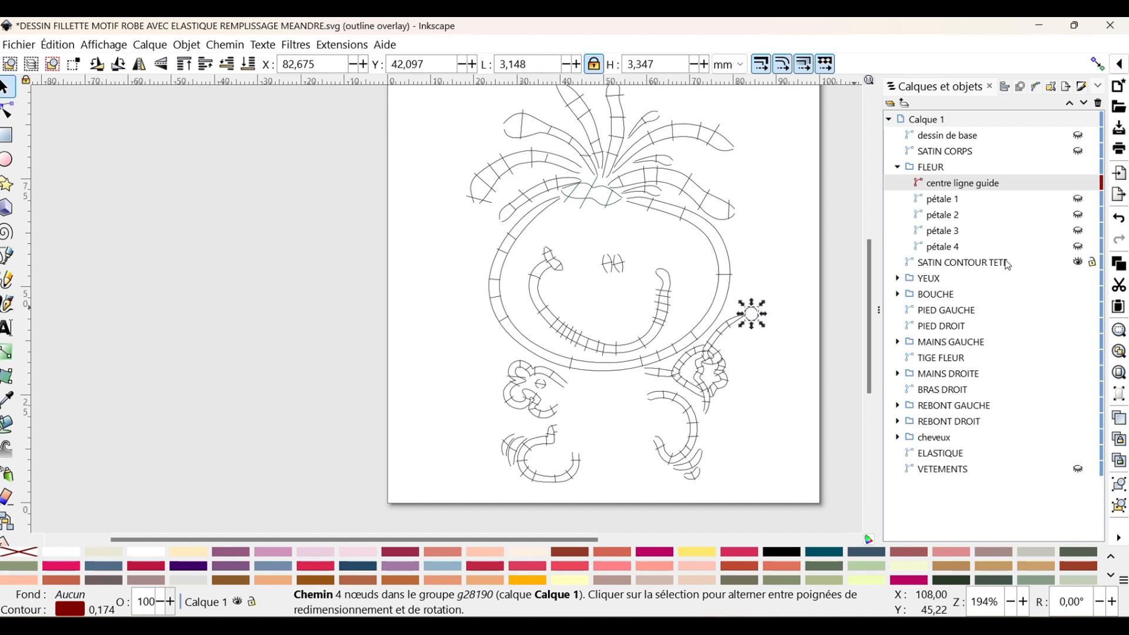
{"action": "left_click", "coordinate": [1078, 152]}
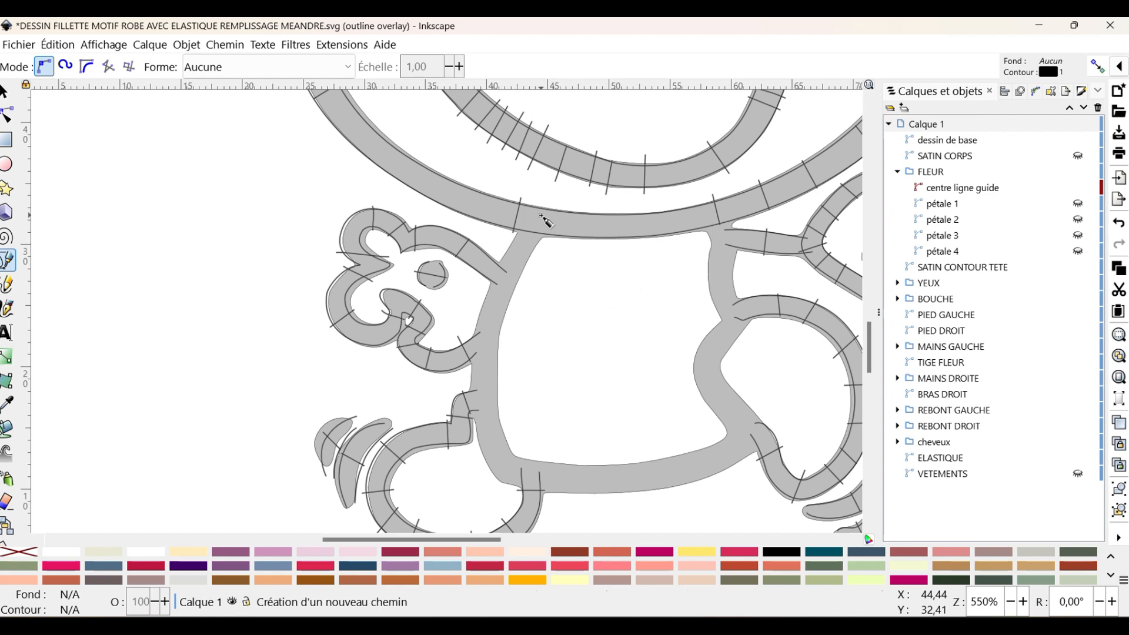
- Draw a closed straight-segment Bézier path about 22 mm wide around the girl's body, following the middle of its grey outline
{"action": "left_click", "coordinate": [540, 216]}
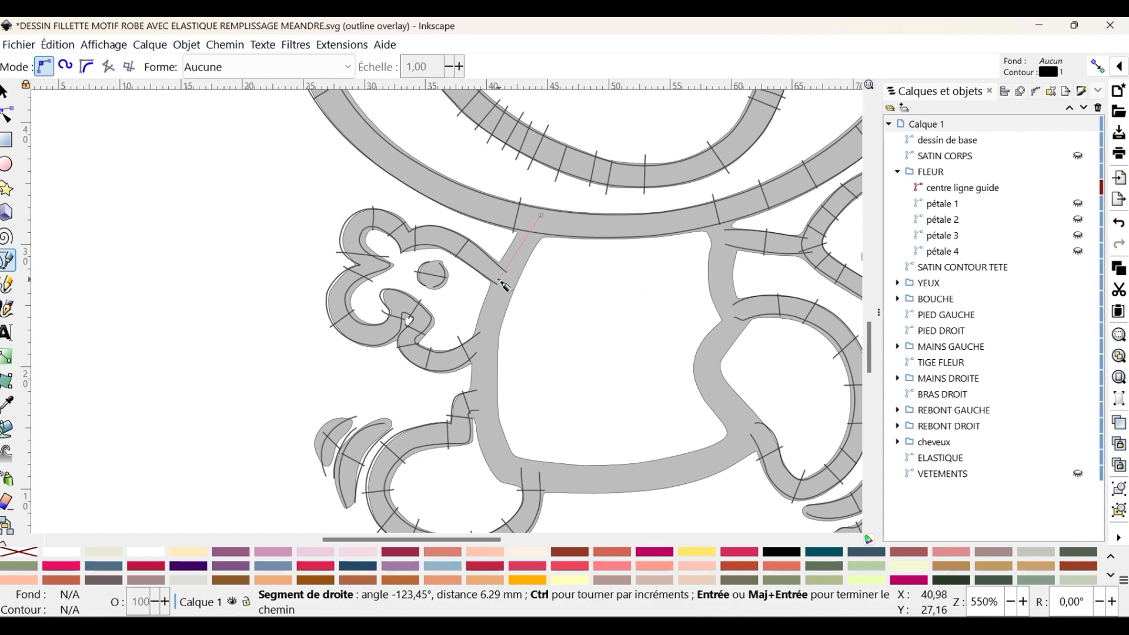
{"action": "left_click", "coordinate": [480, 371]}
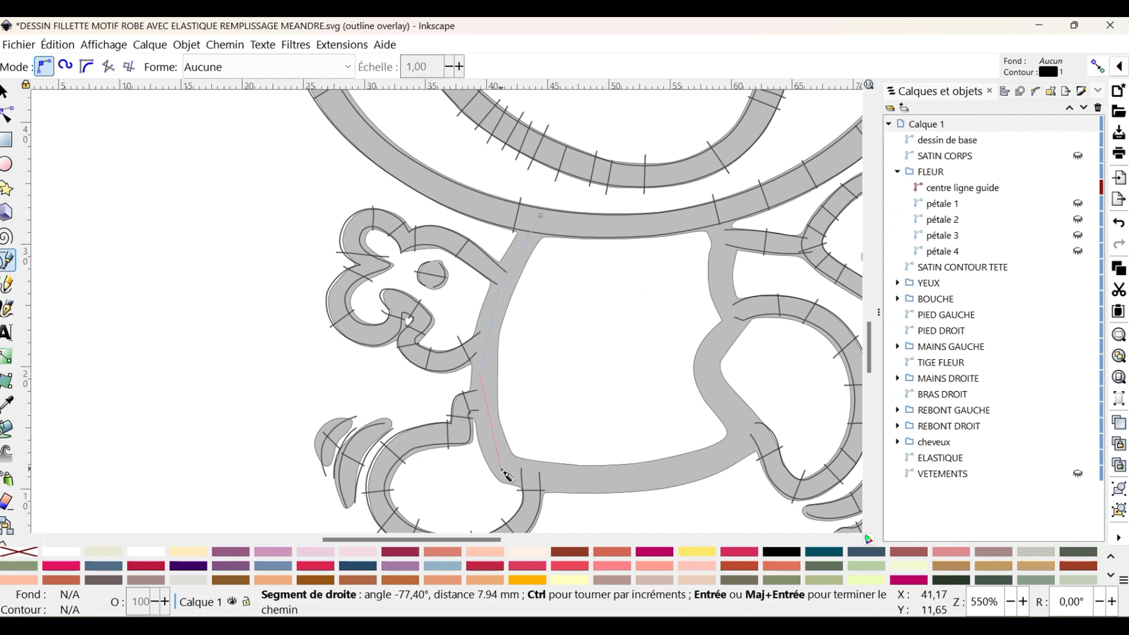
{"action": "left_click", "coordinate": [503, 470]}
{"action": "left_click", "coordinate": [623, 475]}
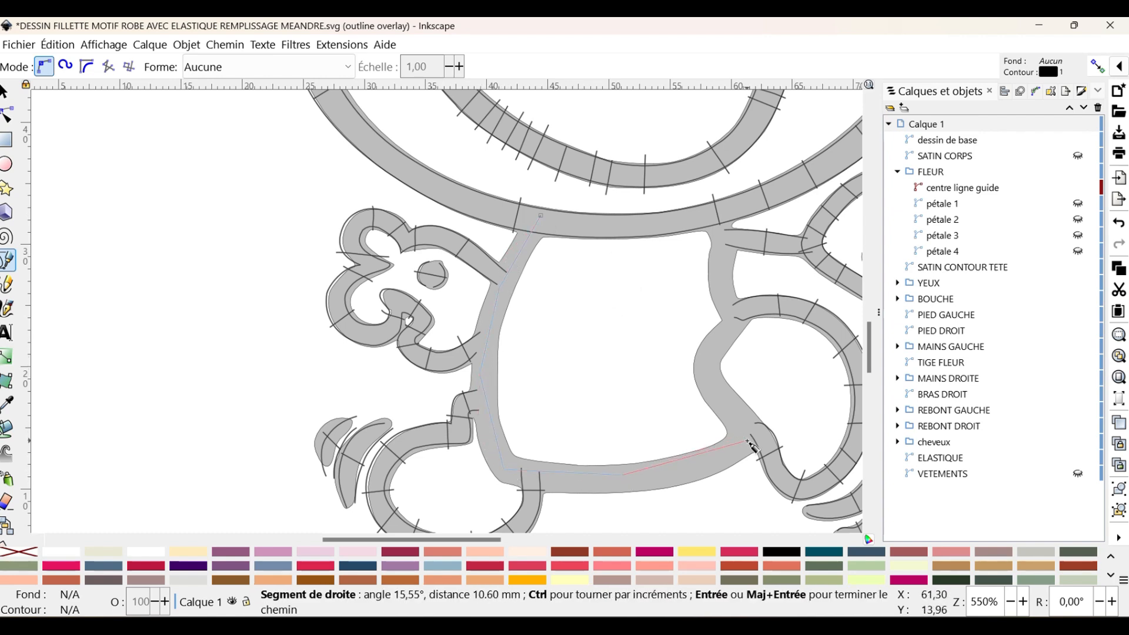
{"action": "left_click", "coordinate": [747, 441]}
{"action": "left_click", "coordinate": [715, 385]}
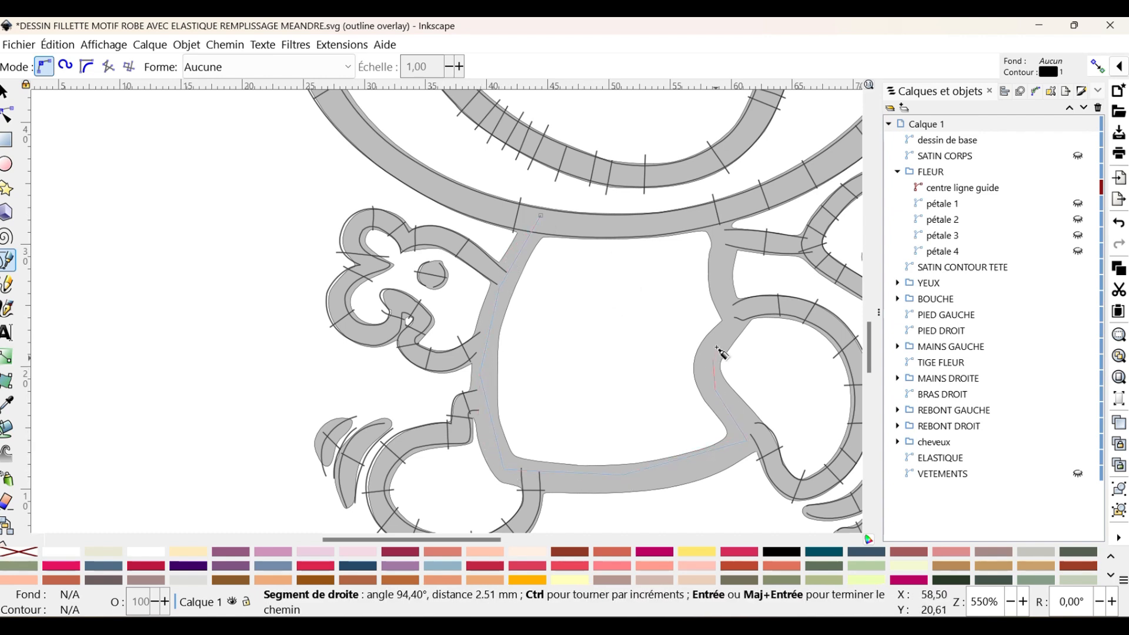
{"action": "left_click", "coordinate": [736, 307]}
{"action": "left_click", "coordinate": [717, 257]}
{"action": "left_click", "coordinate": [724, 218]}
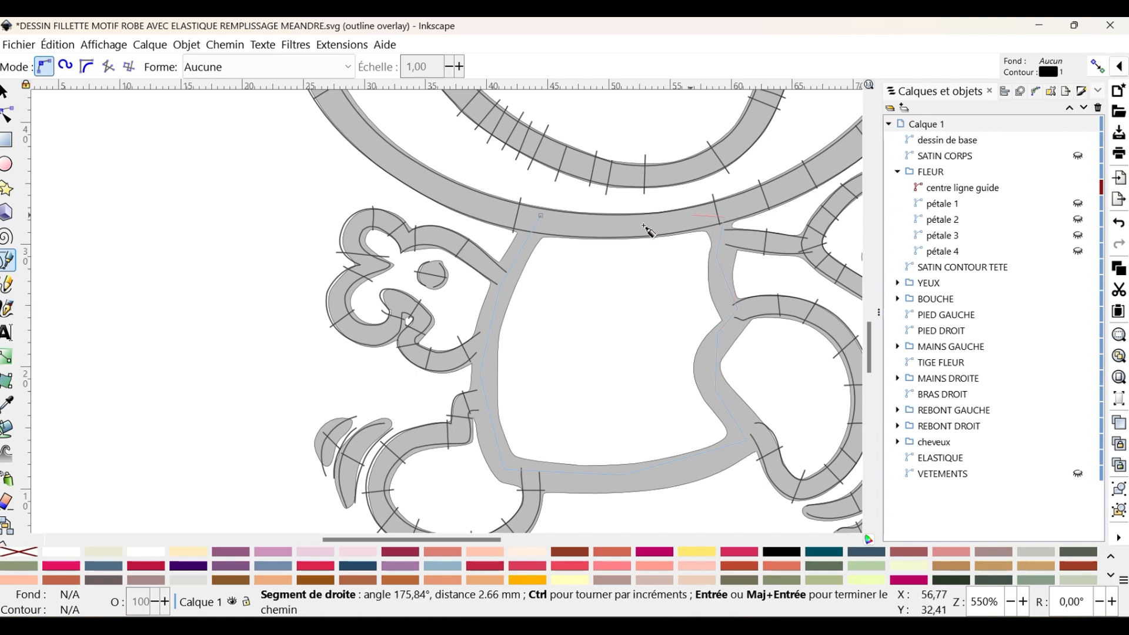
{"action": "left_click", "coordinate": [541, 216]}
- Bend the body path's left, bottom and lower right segments into curves that follow the grey outline
{"action": "left_click", "coordinate": [7, 112]}
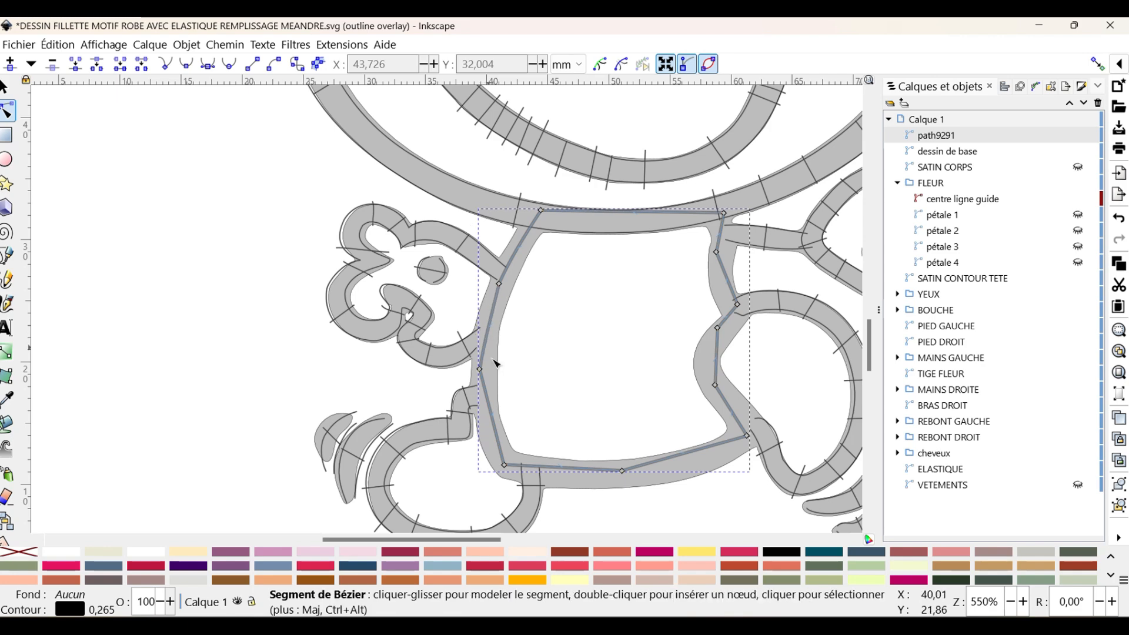
{"action": "left_click_drag", "start_coordinate": [496, 370], "coordinate": [503, 433]}
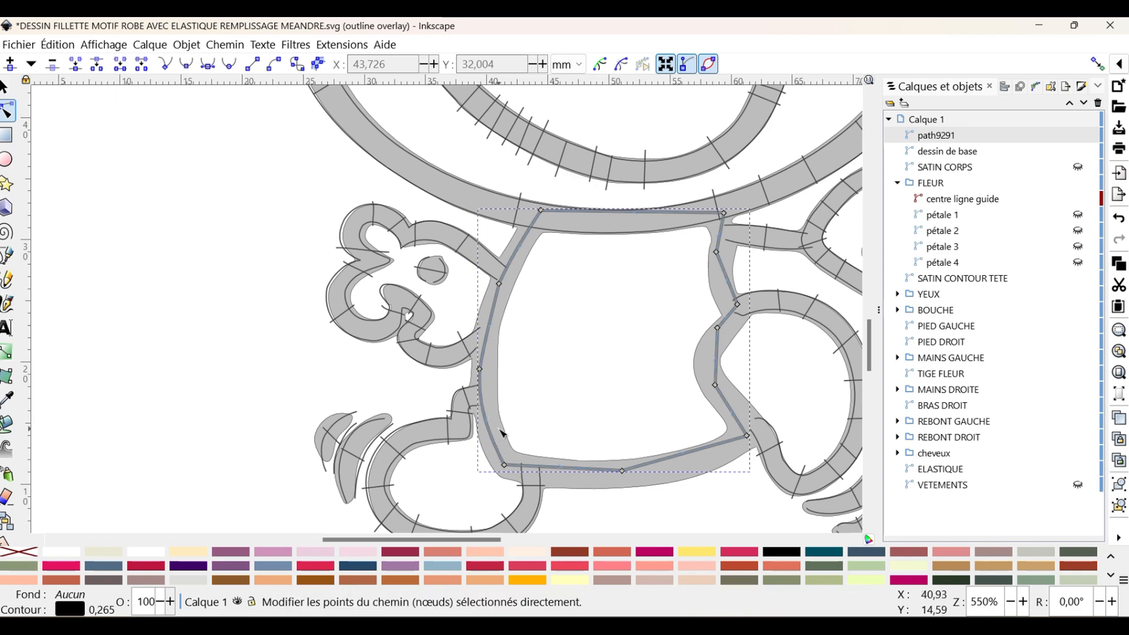
{"action": "left_click_drag", "start_coordinate": [571, 468], "coordinate": [573, 474]}
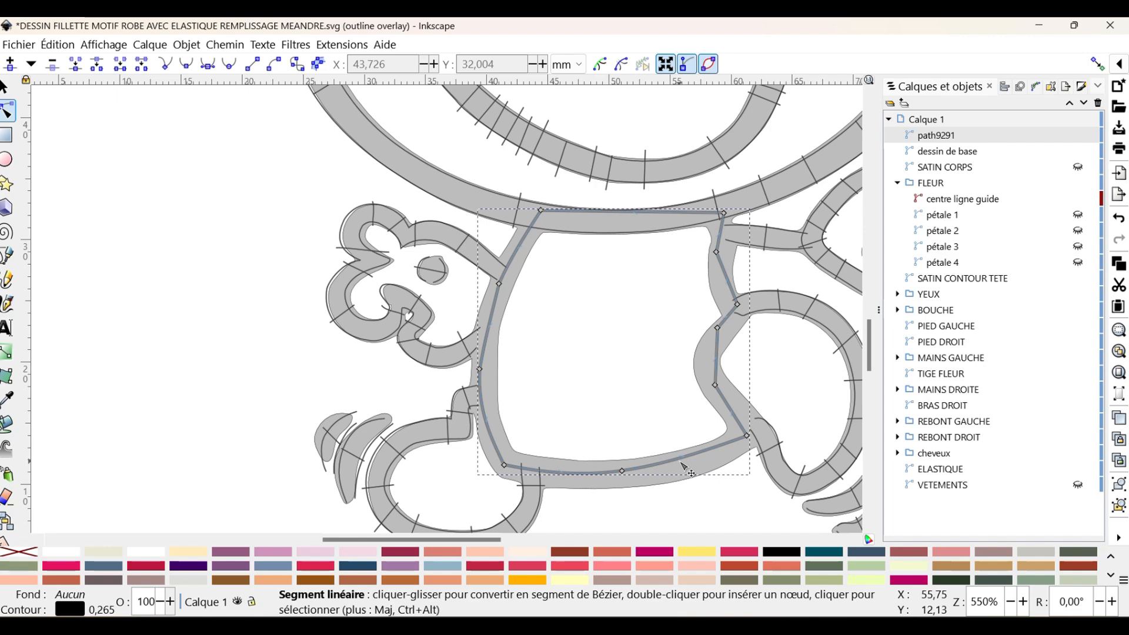
{"action": "left_click", "coordinate": [736, 412]}
{"action": "left_click", "coordinate": [672, 337]}
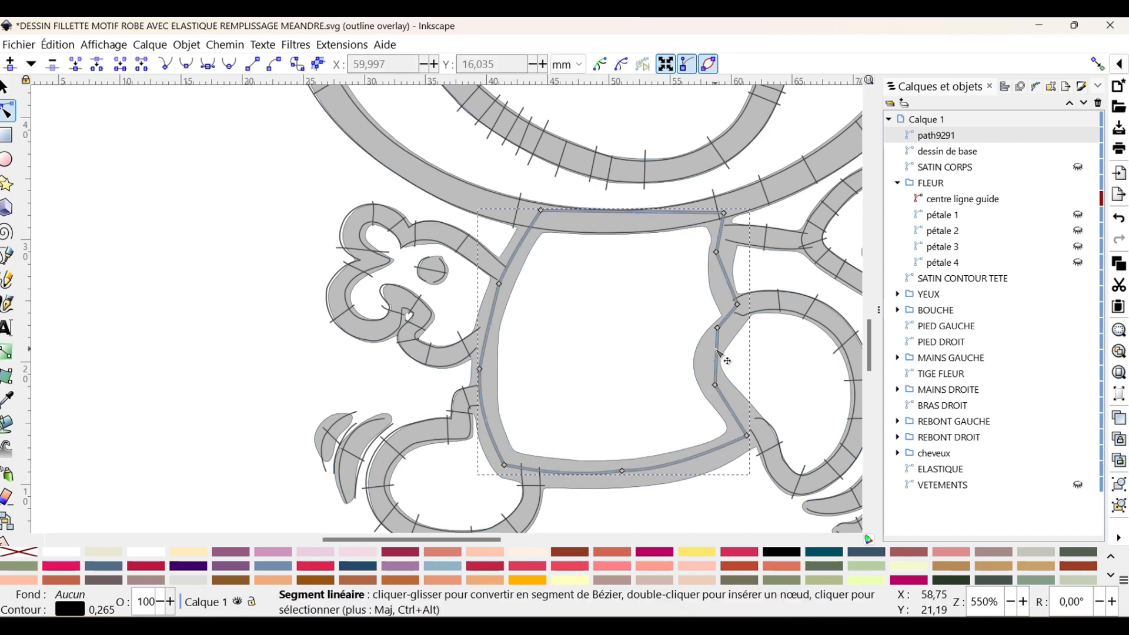
{"action": "left_click_drag", "start_coordinate": [716, 353], "coordinate": [707, 356]}
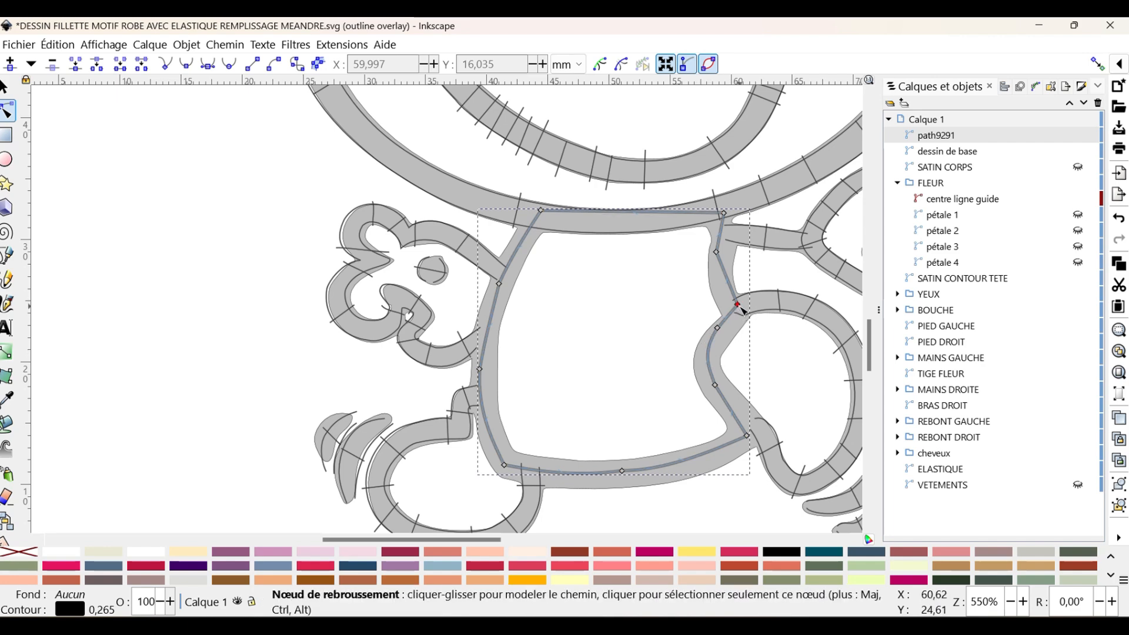
- Adjust the nodes at the right-hand notch and both upper corners, and curve the upper edge along the head outline
{"action": "left_click_drag", "start_coordinate": [739, 306], "coordinate": [726, 297]}
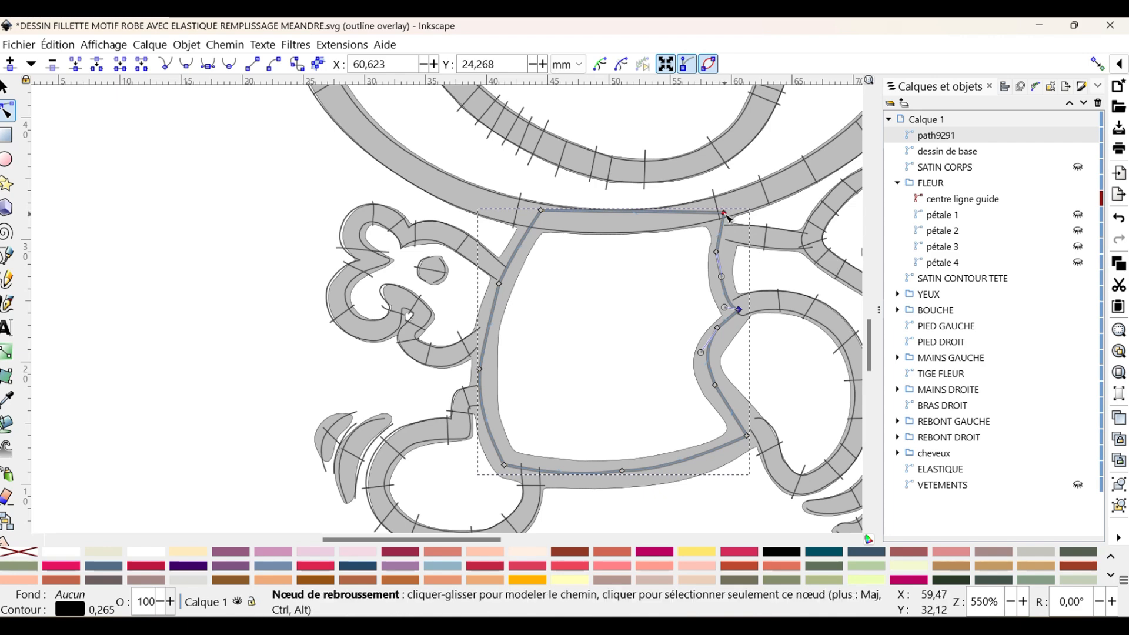
{"action": "left_click_drag", "start_coordinate": [724, 213], "coordinate": [627, 226]}
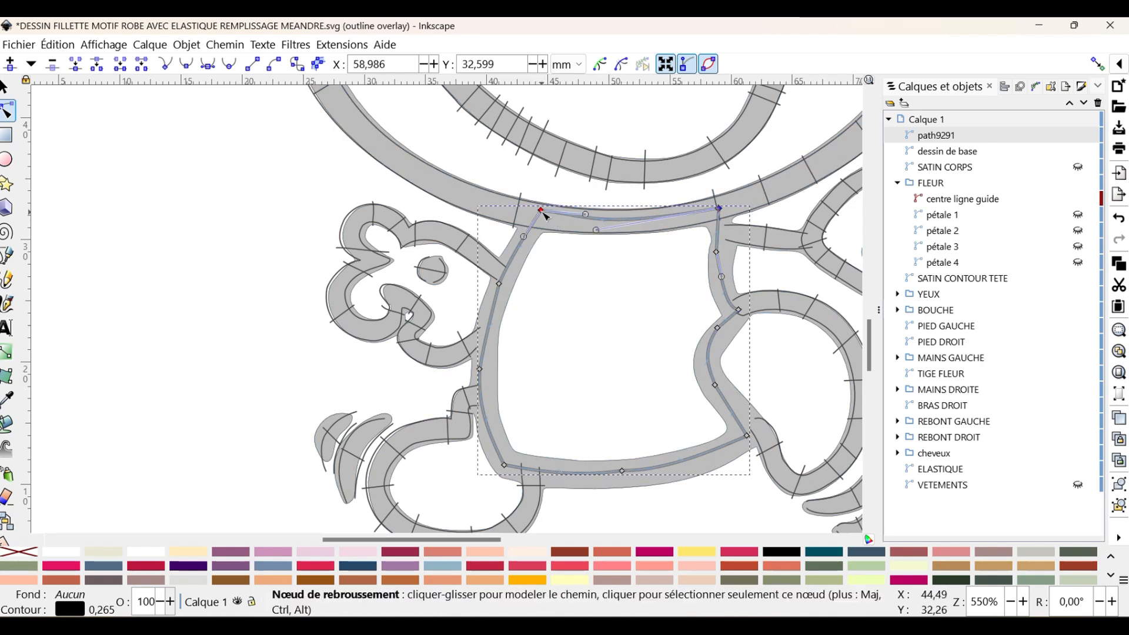
{"action": "left_click_drag", "start_coordinate": [540, 210], "coordinate": [534, 216]}
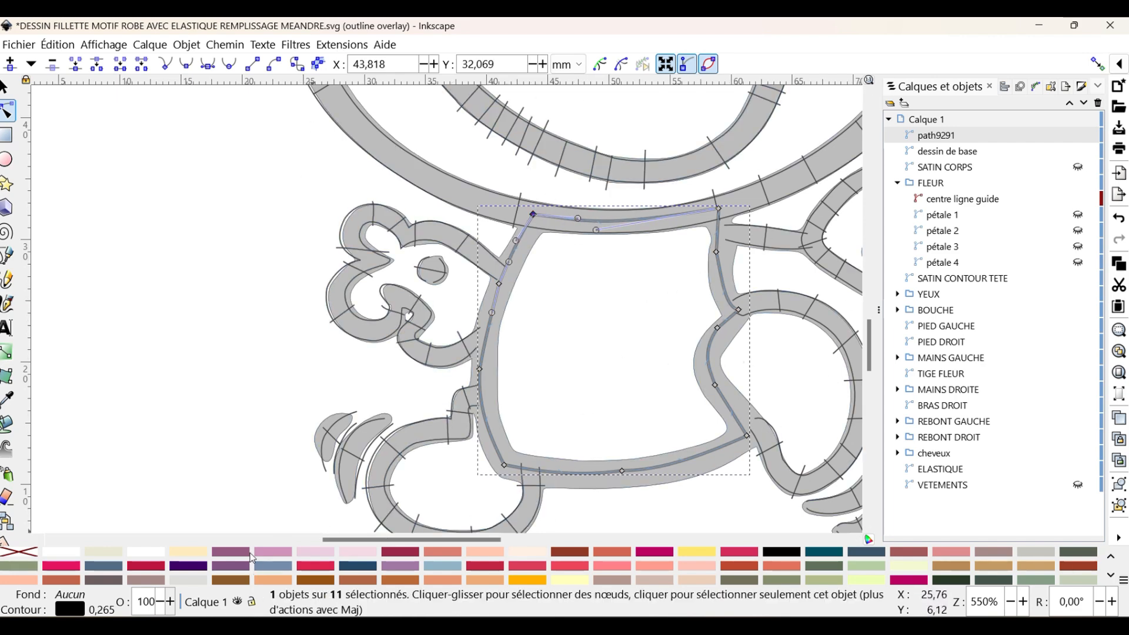
- Fill the body path with purple and select the finished VETEMENTS shape
{"action": "right_click", "coordinate": [238, 569]}
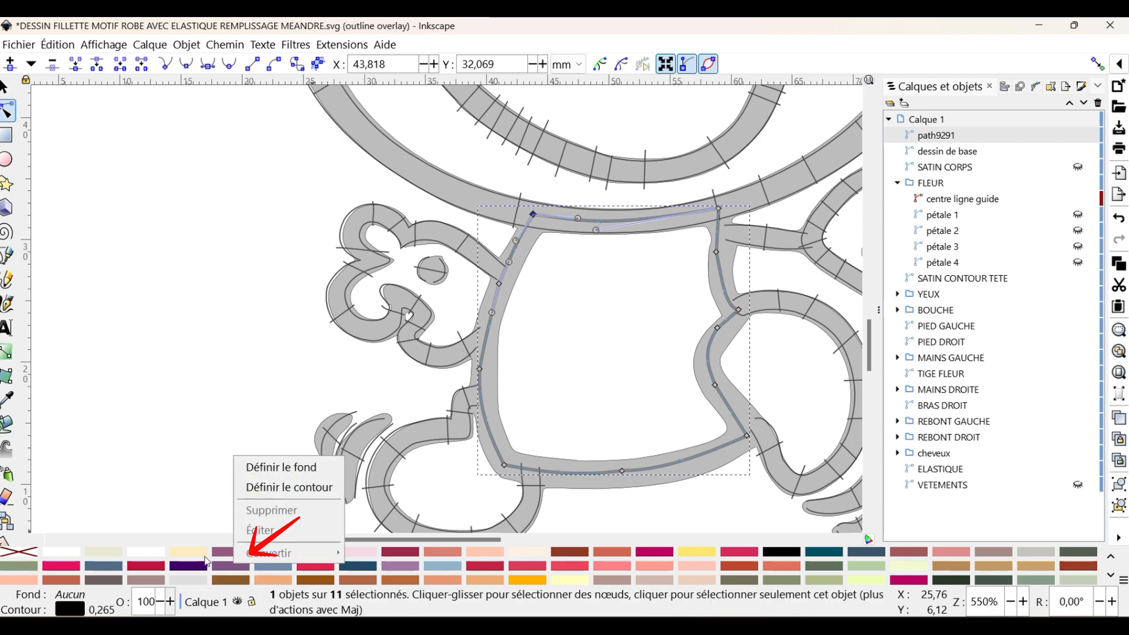
{"action": "left_click", "coordinate": [274, 472]}
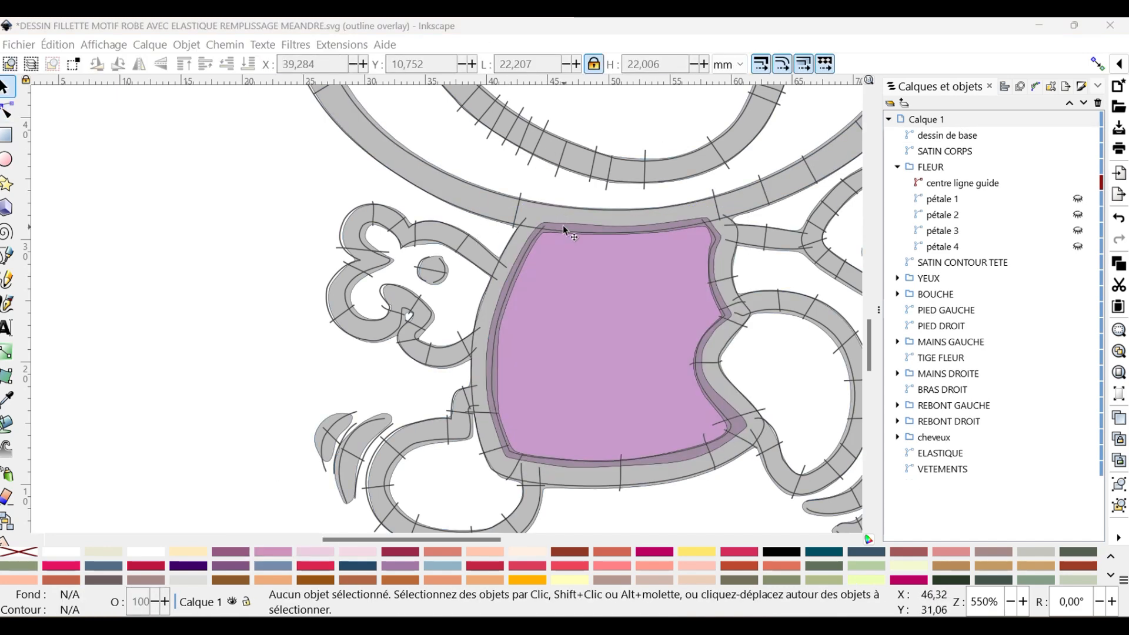
{"action": "left_click", "coordinate": [587, 280]}
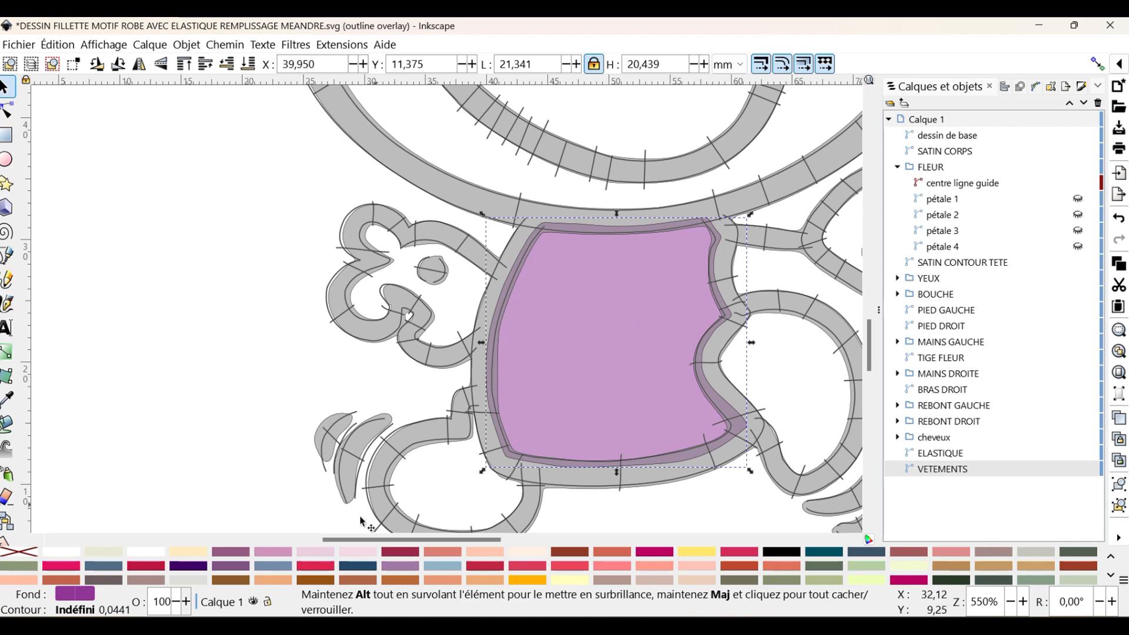
{"action": "left_click_drag", "start_coordinate": [372, 540], "coordinate": [430, 542]}
{"action": "scroll", "coordinate": [743, 378], "scroll_direction": "up", "scroll_amount": 4}
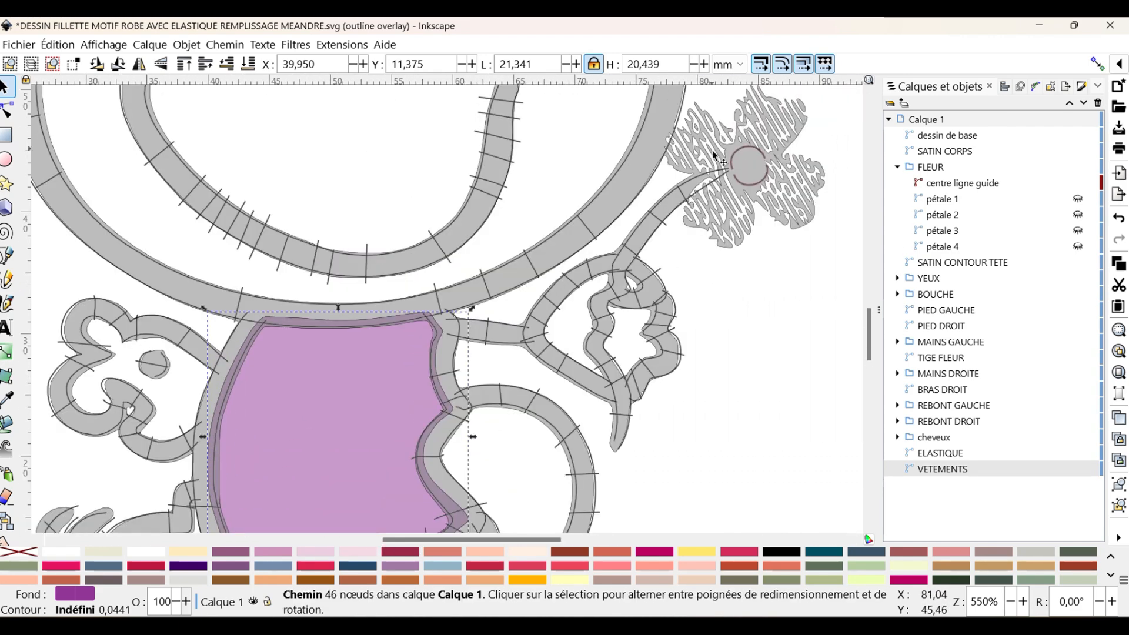
- Draw a closed straight-segment Bézier path about 6 mm wide around the flower's lower-left petal
{"action": "key", "text": "n"}
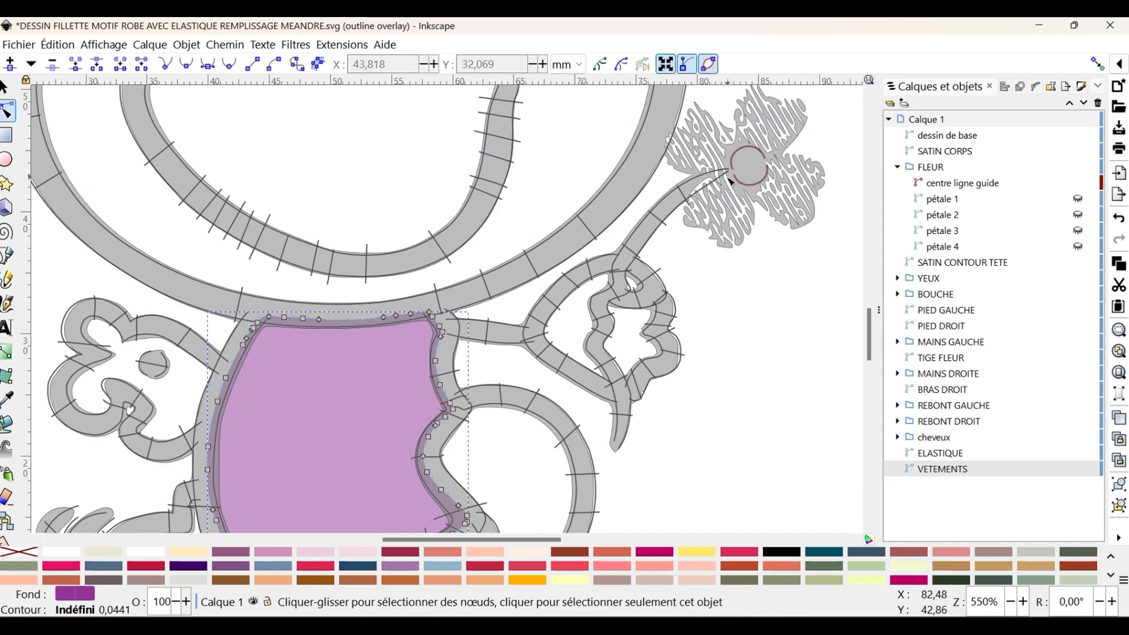
{"action": "left_click", "coordinate": [234, 122]}
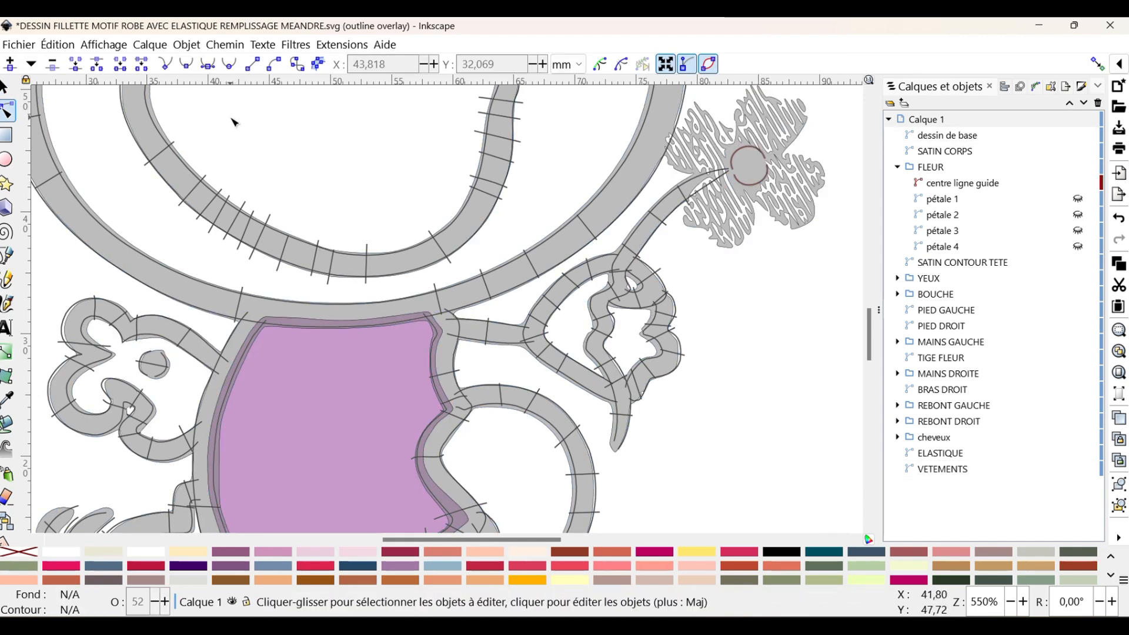
{"action": "left_click", "coordinate": [8, 259]}
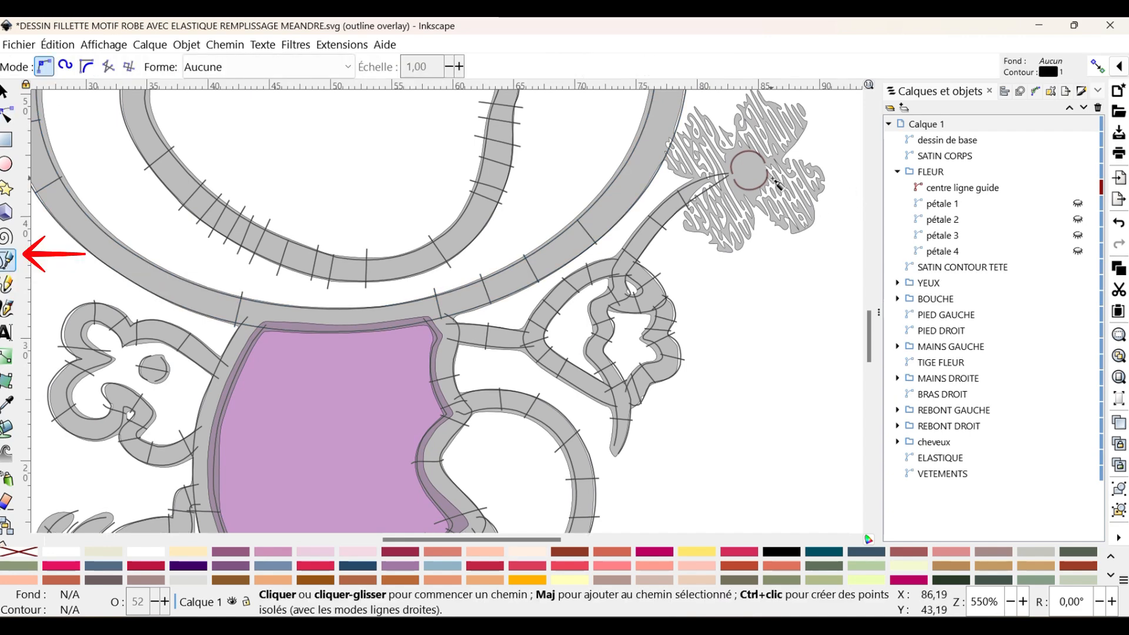
{"action": "left_click", "coordinate": [726, 185]}
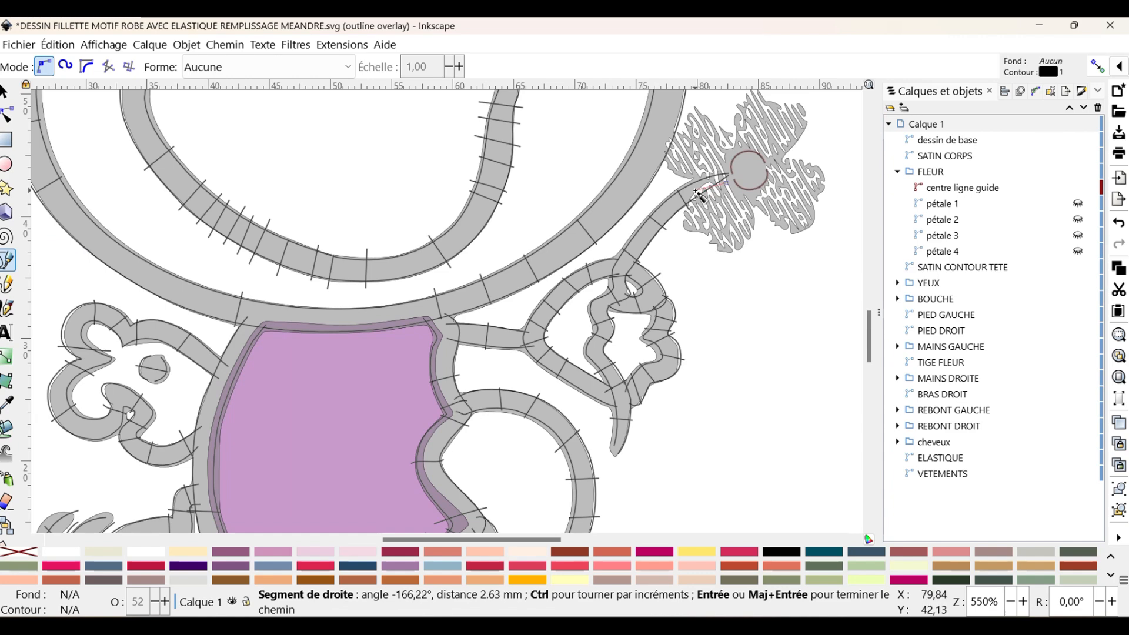
{"action": "left_click", "coordinate": [712, 233]}
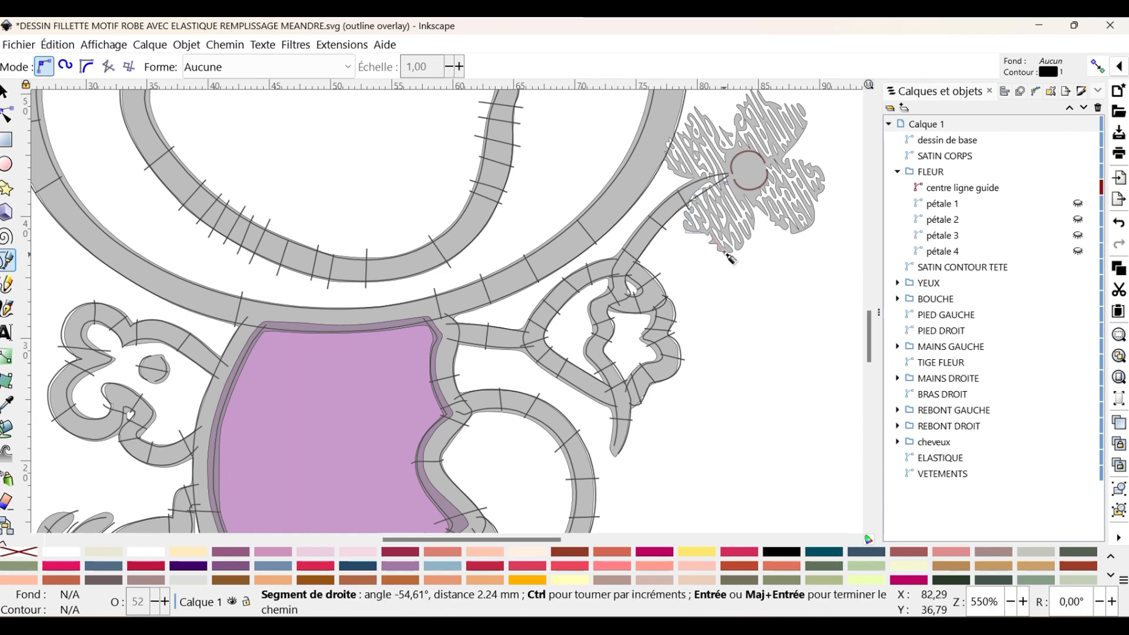
{"action": "left_click", "coordinate": [730, 250]}
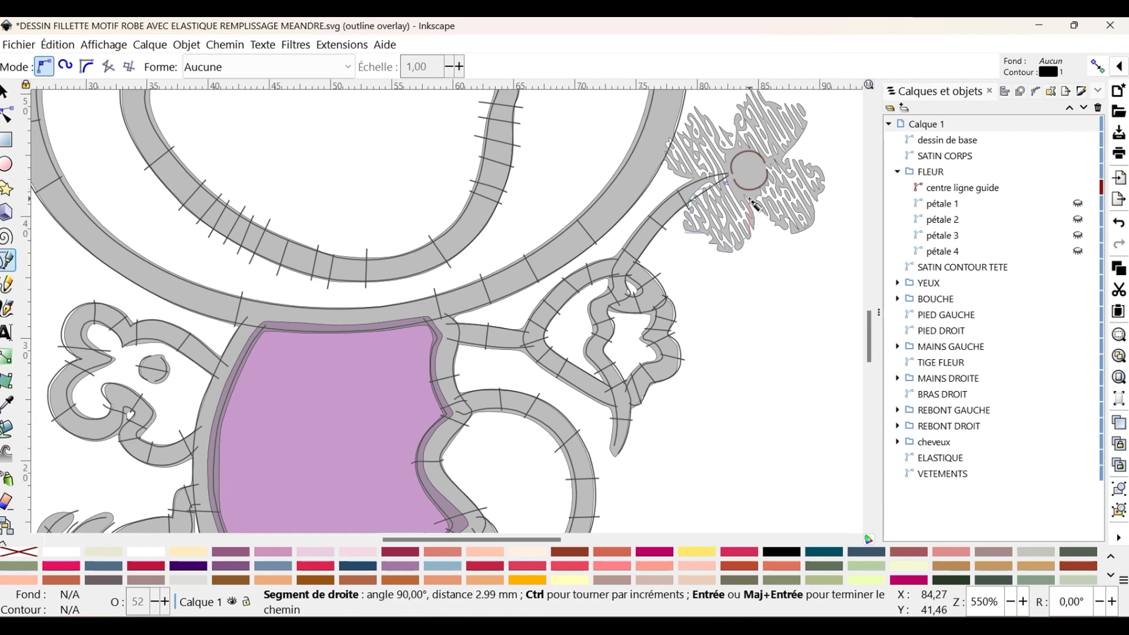
{"action": "left_click", "coordinate": [727, 187]}
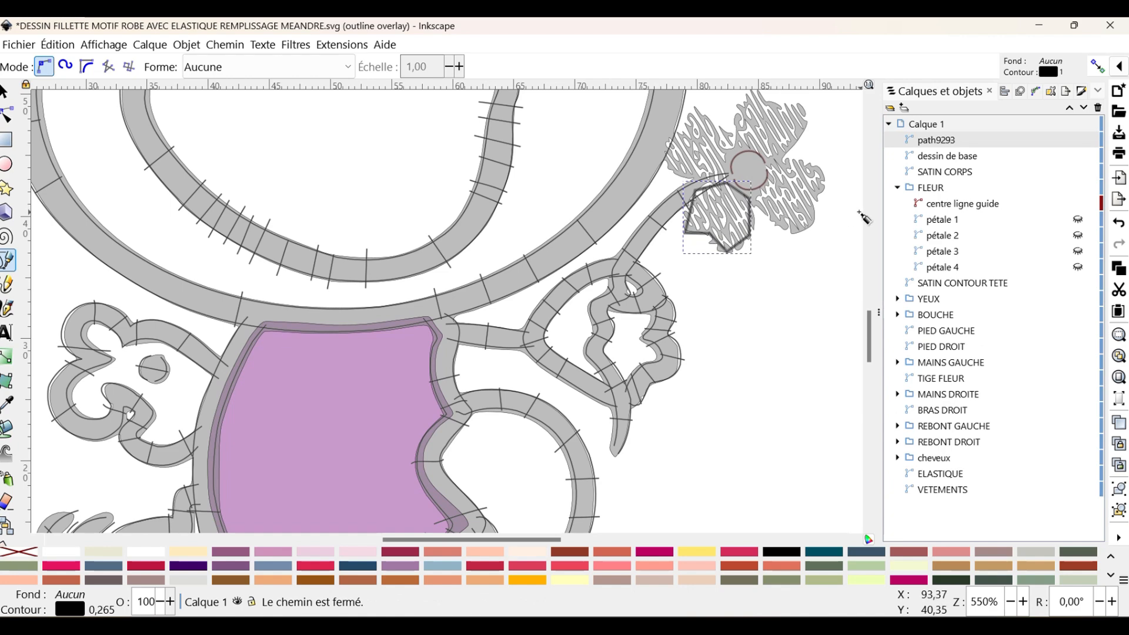
- Bend the petal path's segments into curves that follow the grey petal outline, and fill the shape with light pink
{"action": "left_click", "coordinate": [8, 116]}
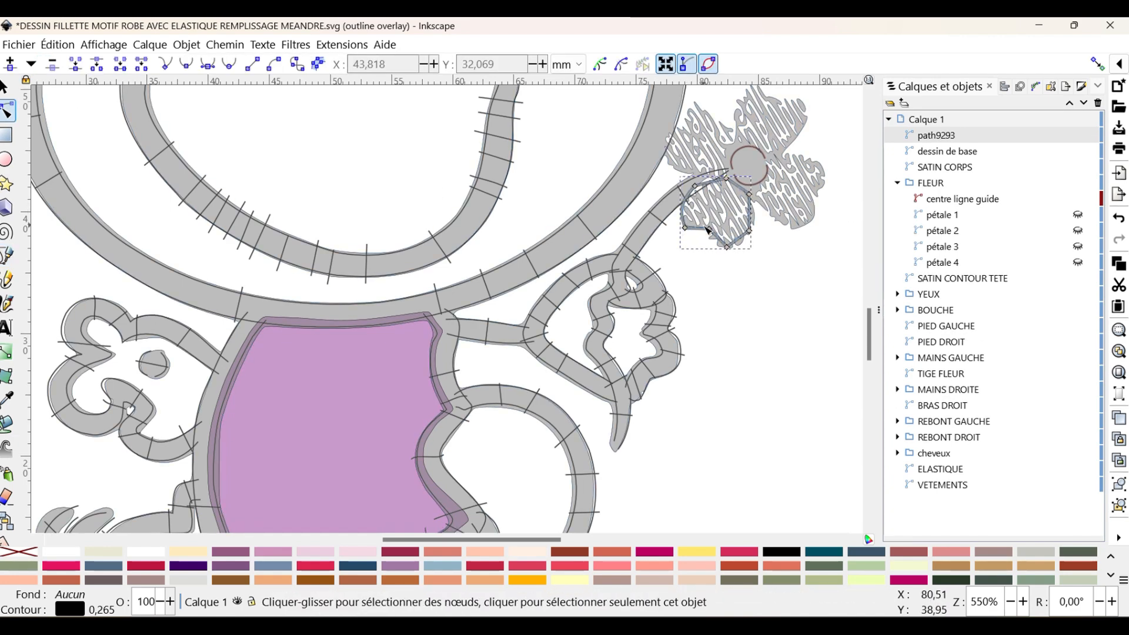
{"action": "left_click", "coordinate": [711, 238]}
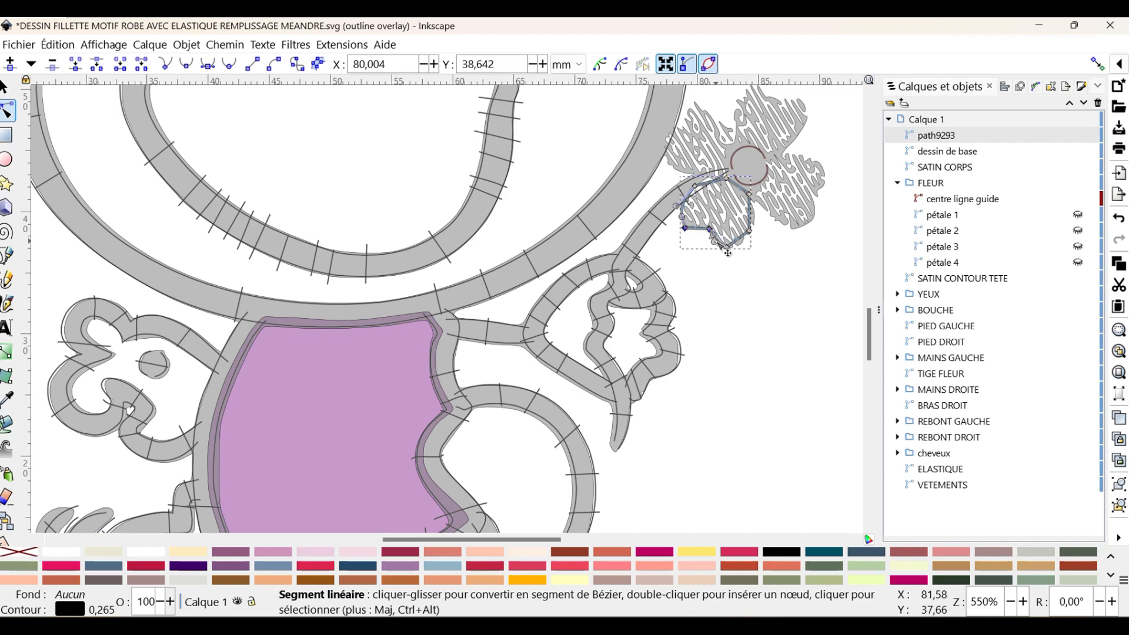
{"action": "left_click_drag", "start_coordinate": [749, 213], "coordinate": [726, 189]}
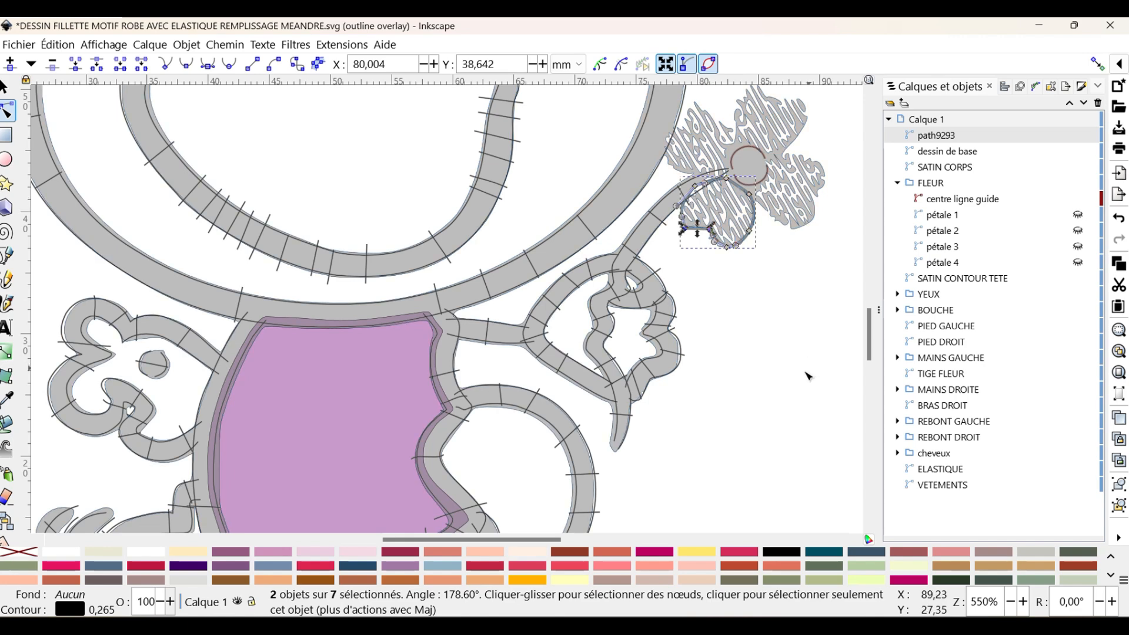
{"action": "right_click", "coordinate": [657, 564]}
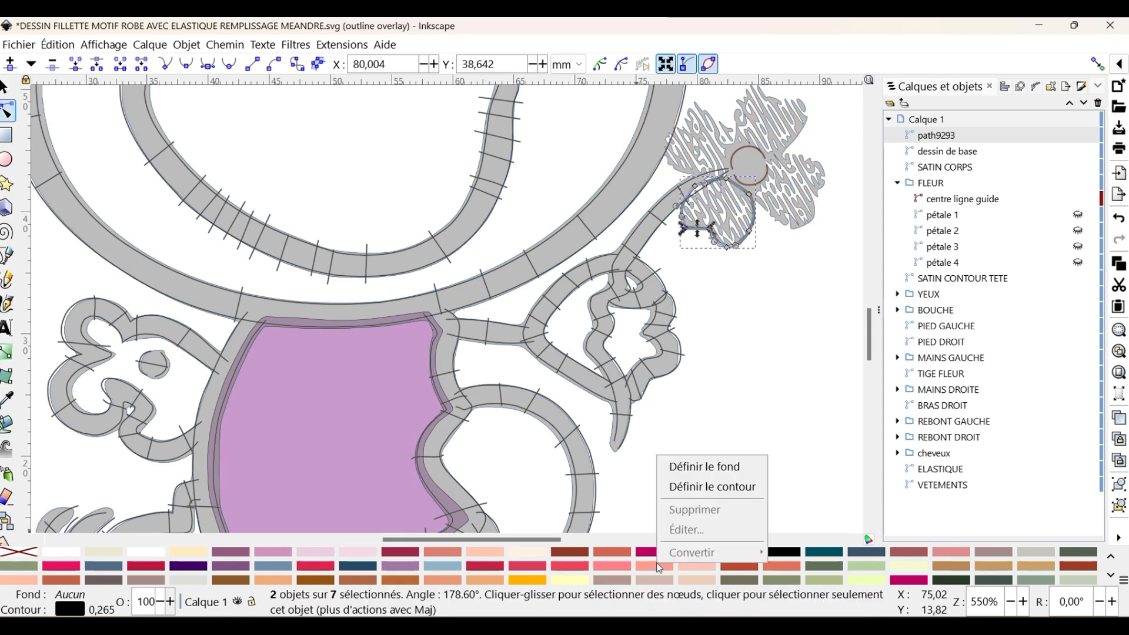
{"action": "left_click", "coordinate": [694, 475]}
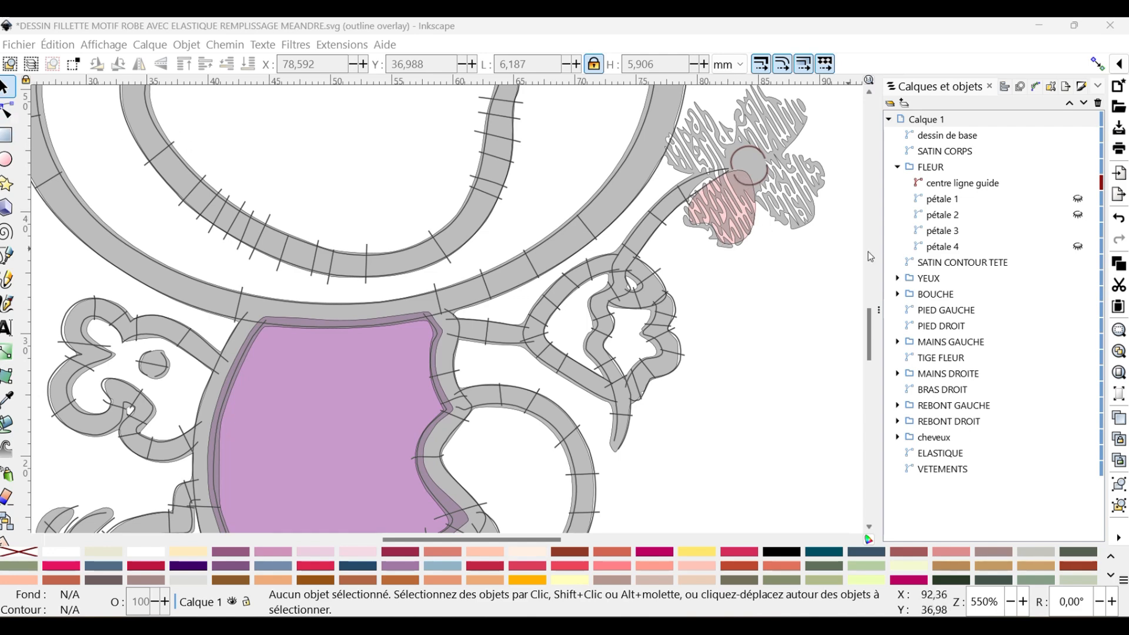
- Copy the pétale 3 shape and paste a duplicate into the empty area beside the flower
{"action": "left_click", "coordinate": [756, 204]}
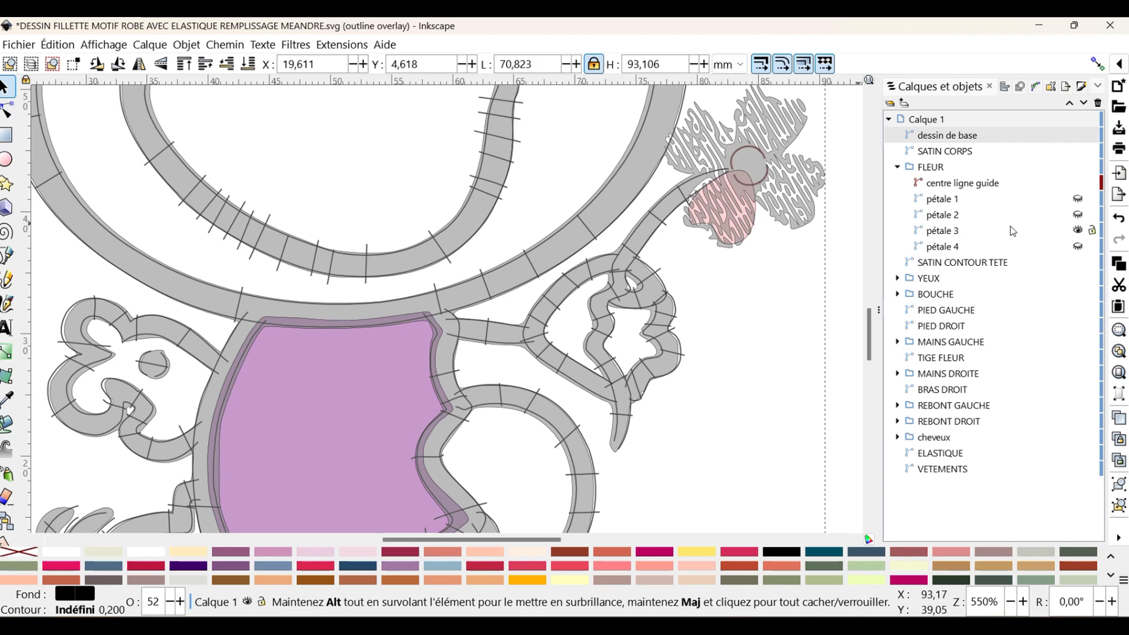
{"action": "left_click", "coordinate": [952, 233]}
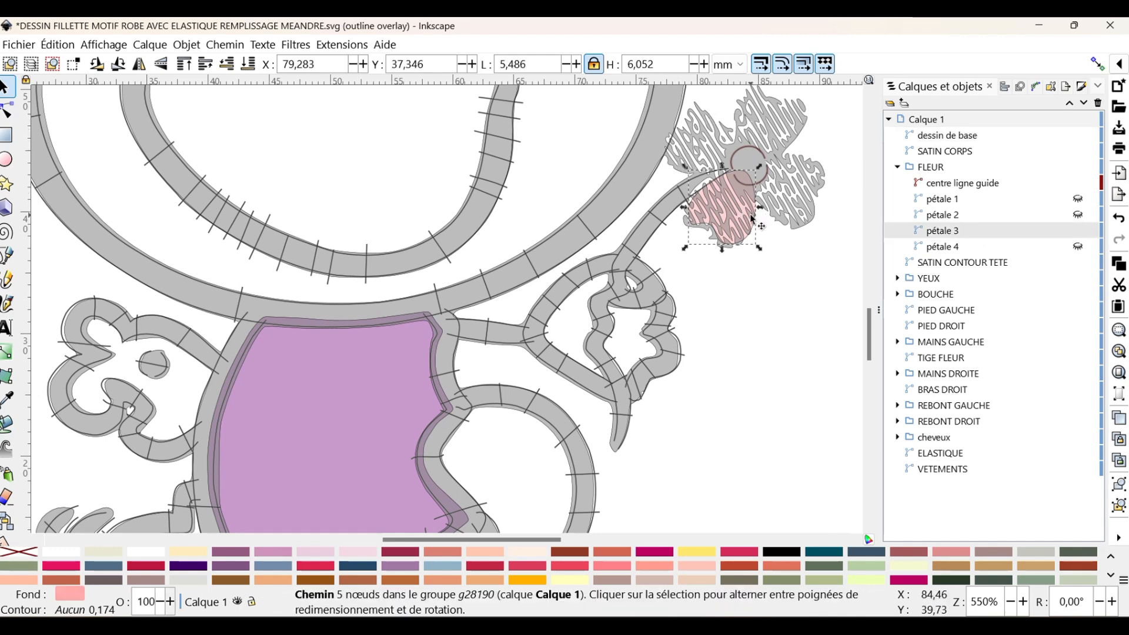
{"action": "right_click", "coordinate": [737, 228]}
{"action": "left_click", "coordinate": [759, 260]}
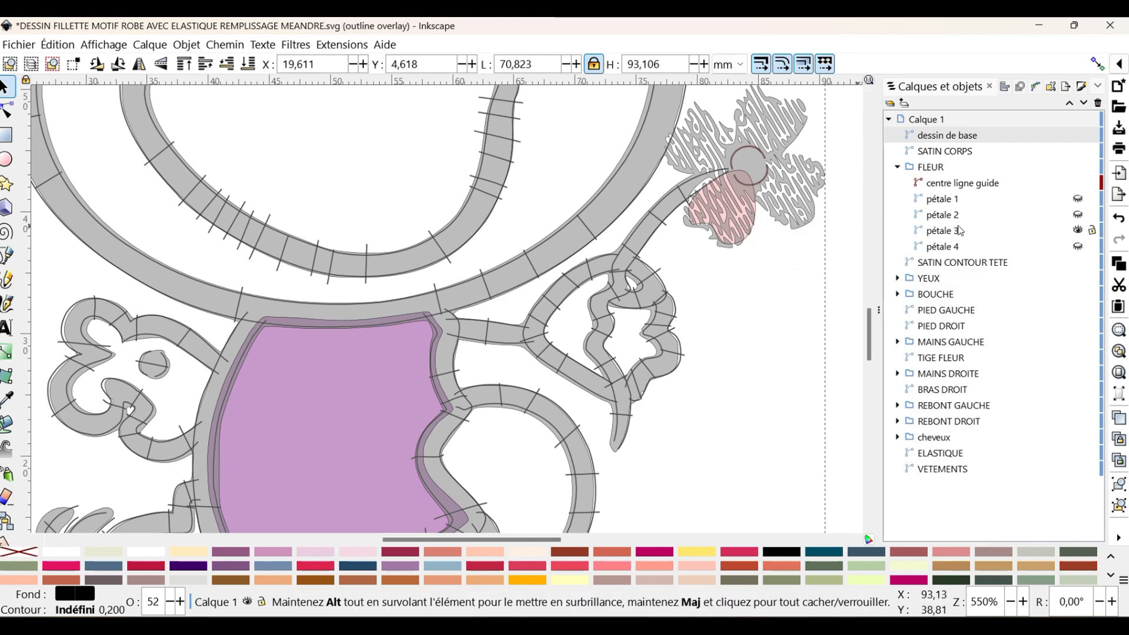
{"action": "right_click", "coordinate": [754, 220]}
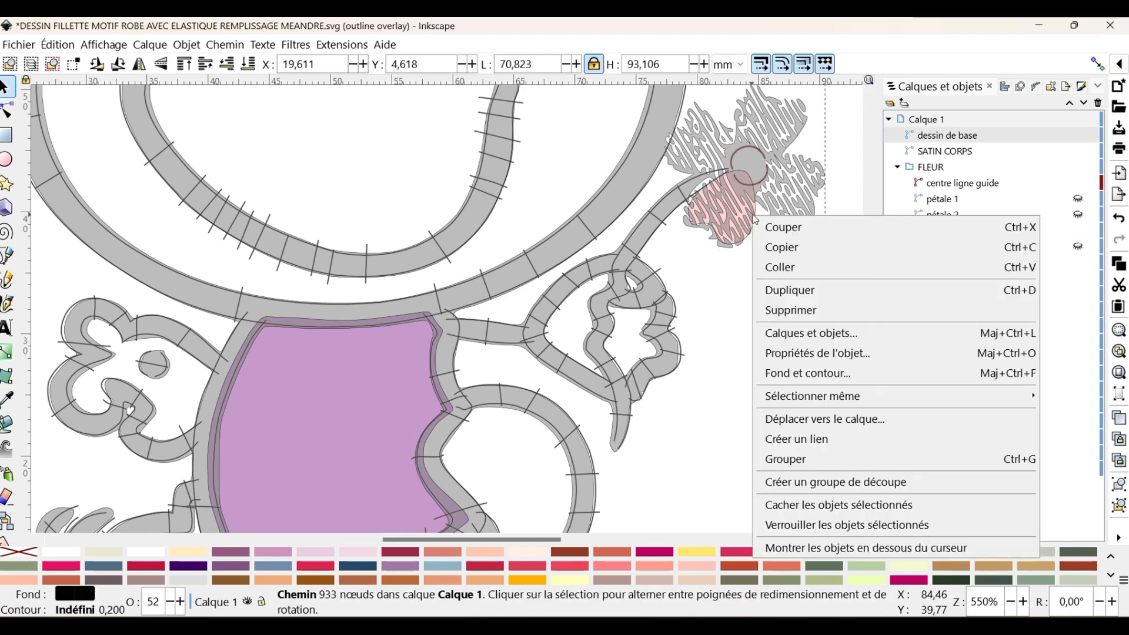
{"action": "left_click", "coordinate": [833, 191]}
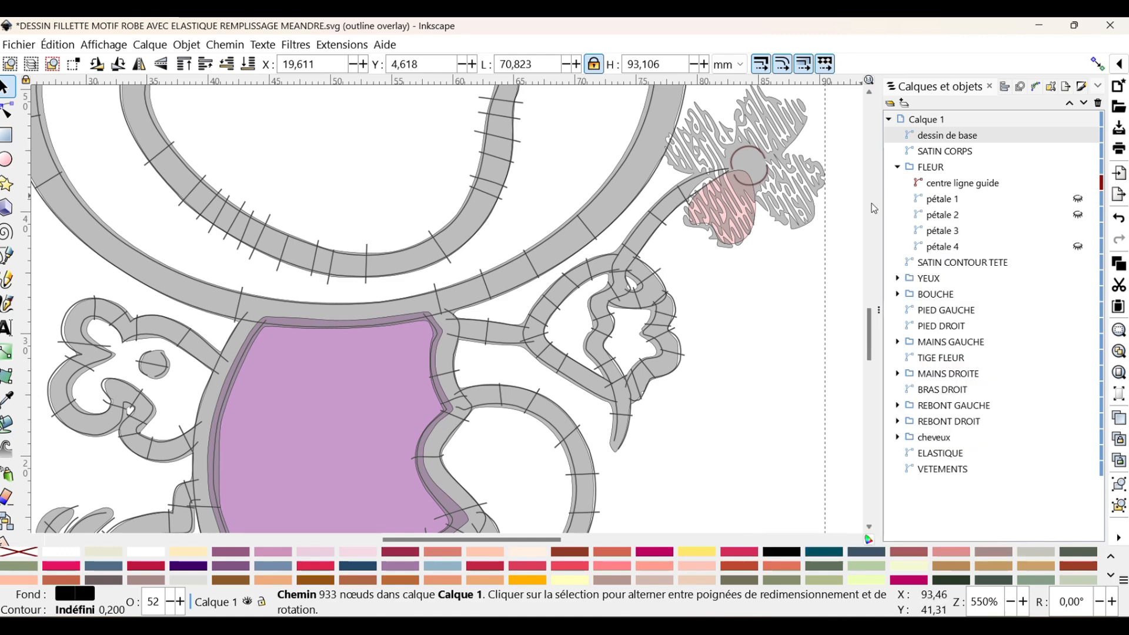
{"action": "left_click", "coordinate": [967, 230]}
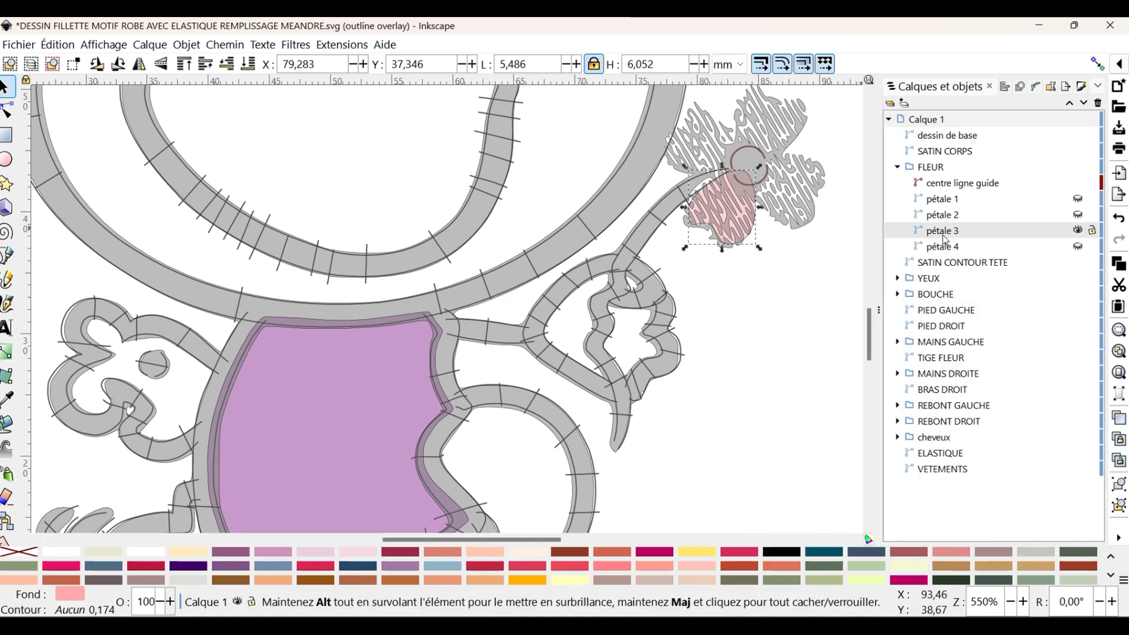
{"action": "right_click", "coordinate": [941, 235]}
{"action": "left_click", "coordinate": [802, 267]}
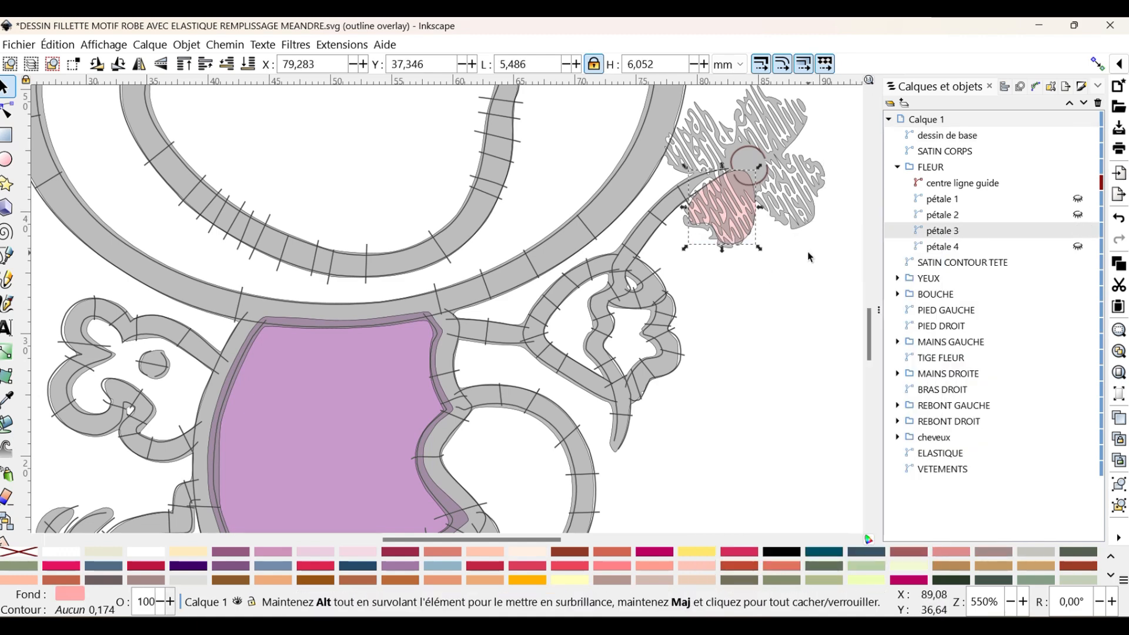
{"action": "left_click", "coordinate": [801, 267]}
{"action": "right_click", "coordinate": [802, 268]}
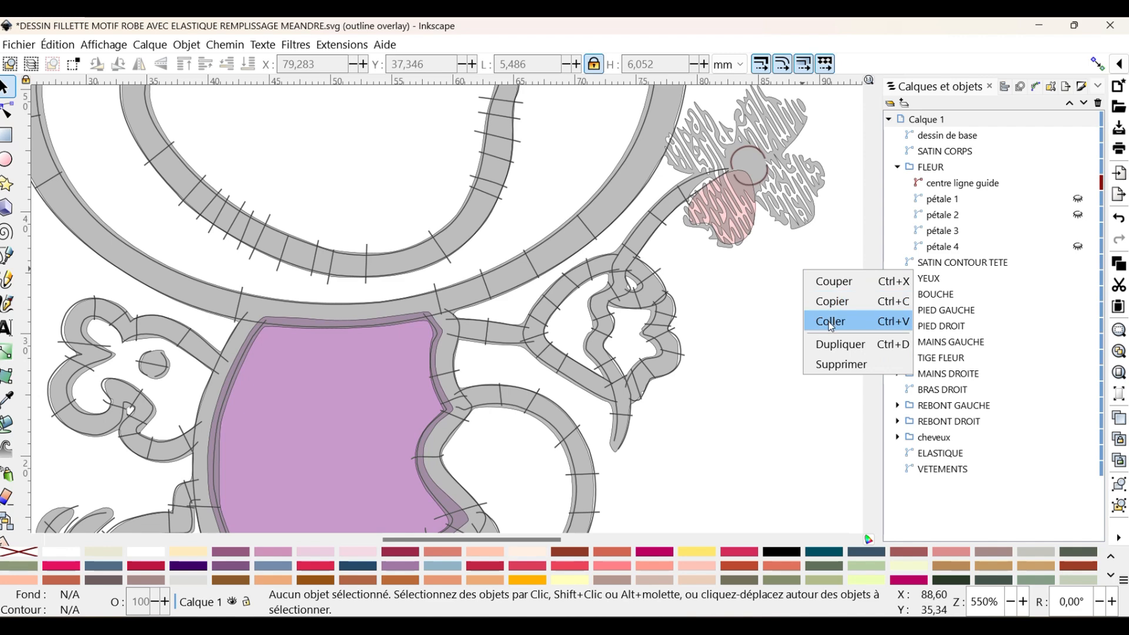
{"action": "left_click", "coordinate": [823, 321]}
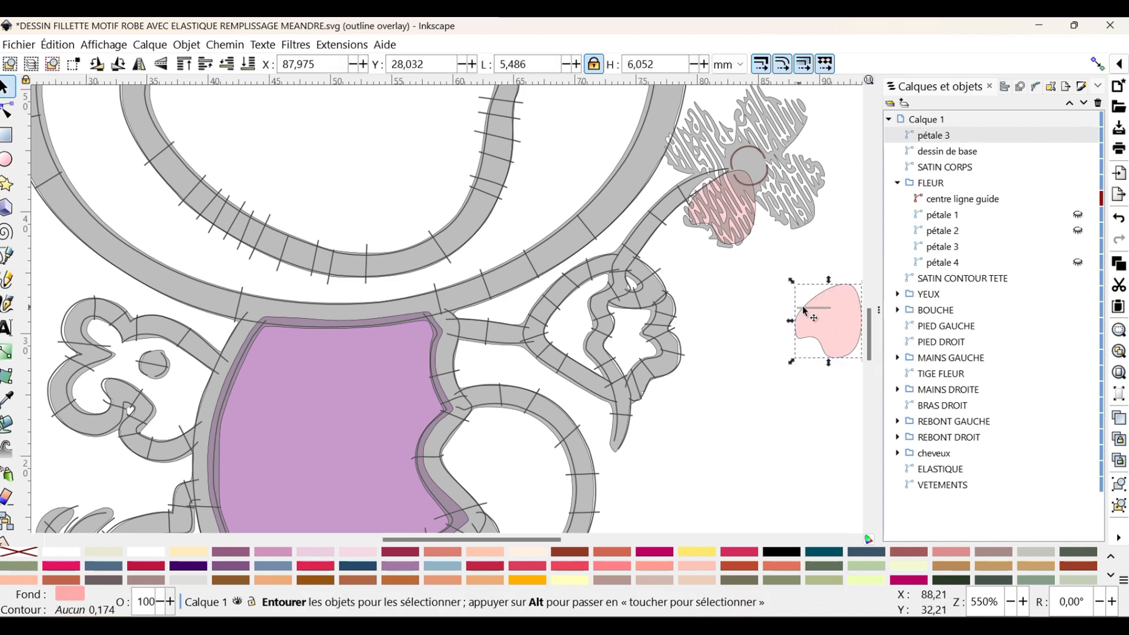
- Rotate the pasted petal copy to match the orientation of another petal of the flower
{"action": "left_click", "coordinate": [805, 310]}
{"action": "left_click", "coordinate": [818, 304]}
{"action": "double_click", "coordinate": [817, 300]}
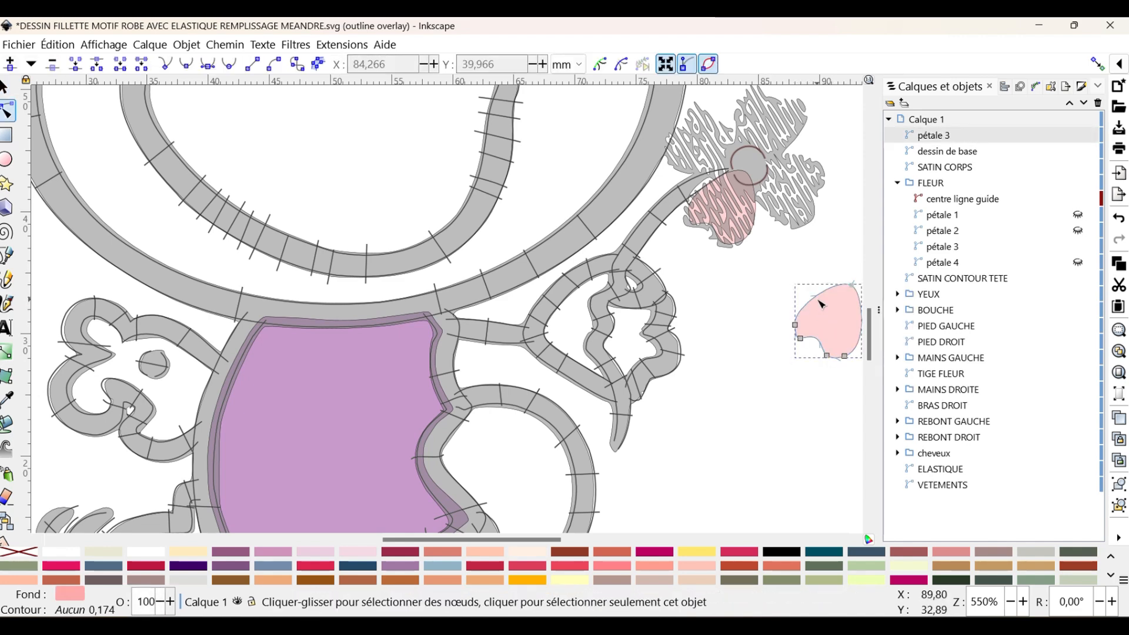
{"action": "left_click", "coordinate": [818, 283]}
{"action": "left_click", "coordinate": [820, 304]}
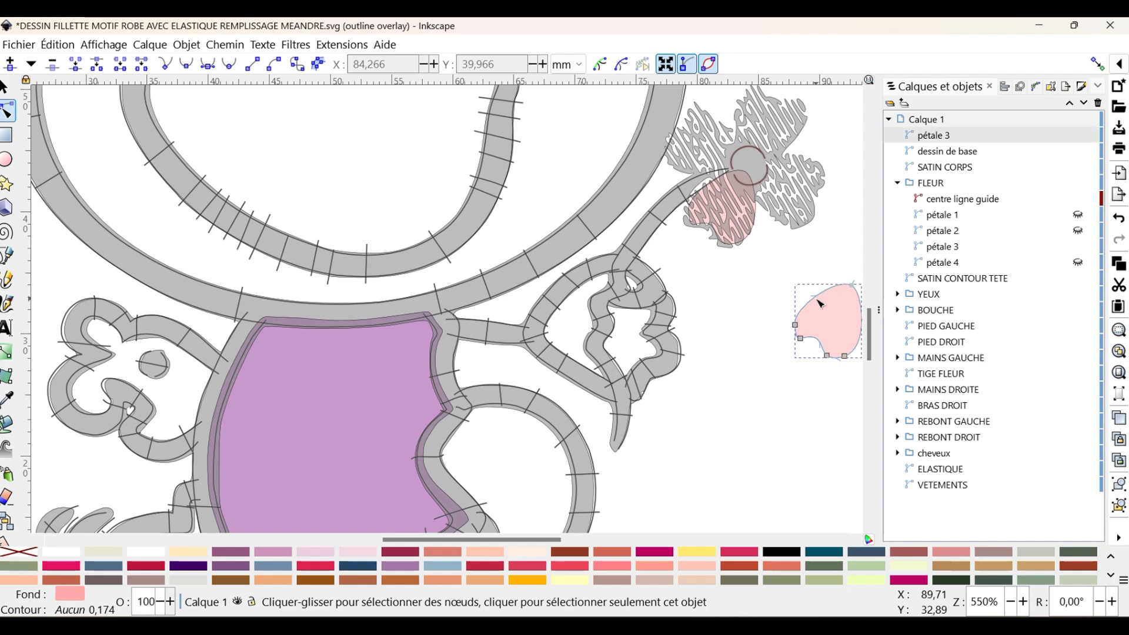
{"action": "left_click", "coordinate": [6, 87]}
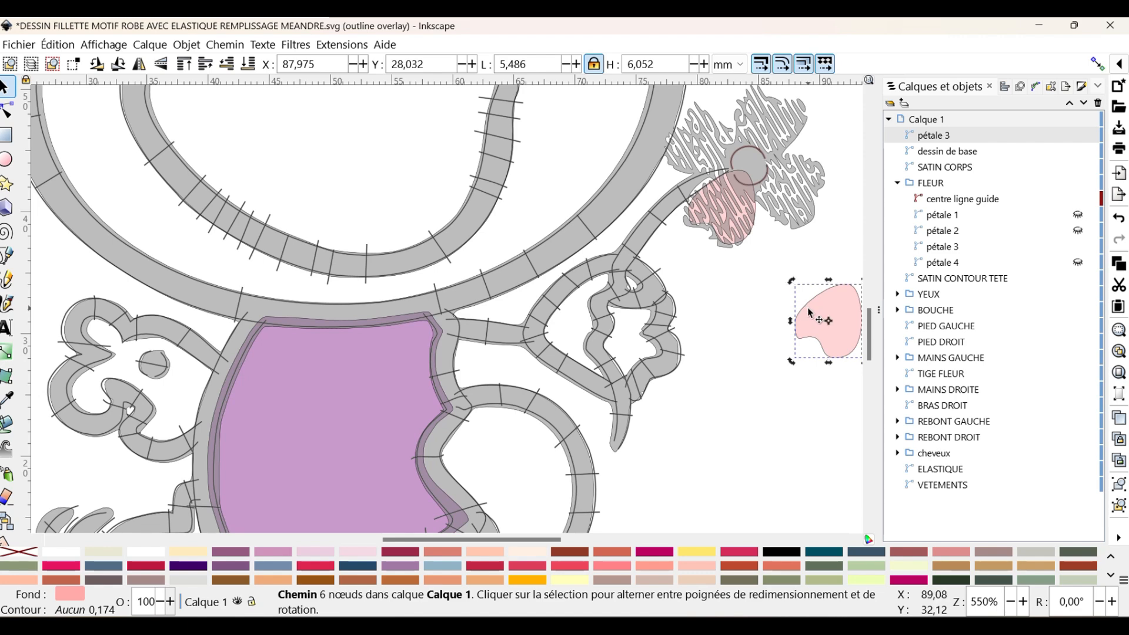
{"action": "left_click_drag", "start_coordinate": [792, 288], "coordinate": [771, 165]}
{"action": "left_click", "coordinate": [809, 317]}
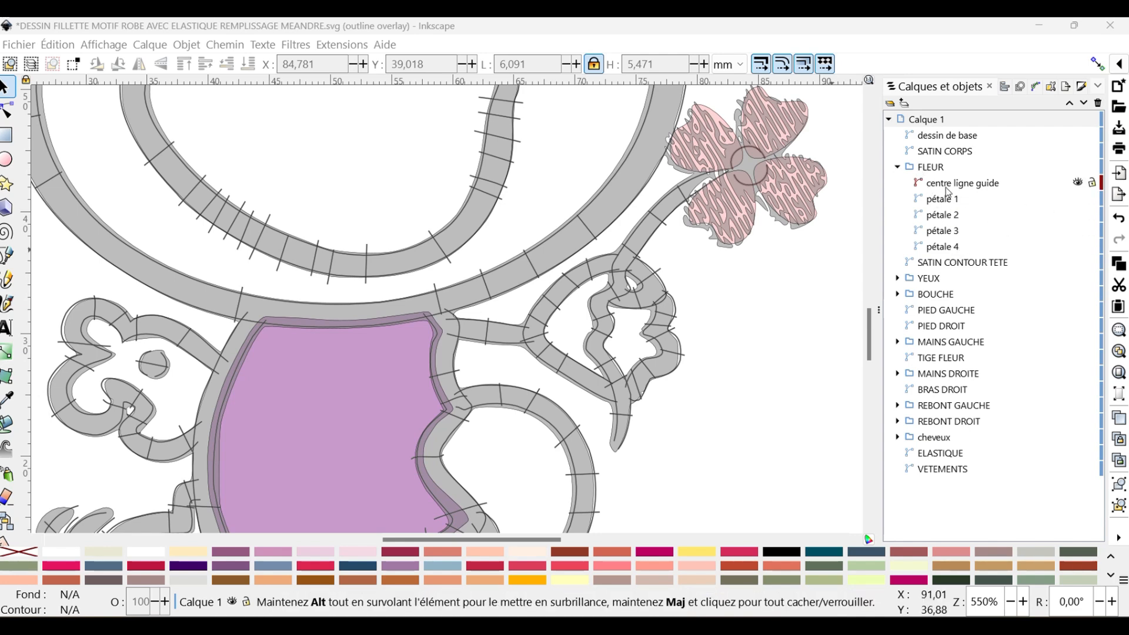
- Review the object structure, checking the FLEUR, YEUX and MAINS GAUCHE groups and the TIGE FLEUR and VETEMENTS paths
{"action": "left_click", "coordinate": [935, 172]}
{"action": "left_click", "coordinate": [930, 280]}
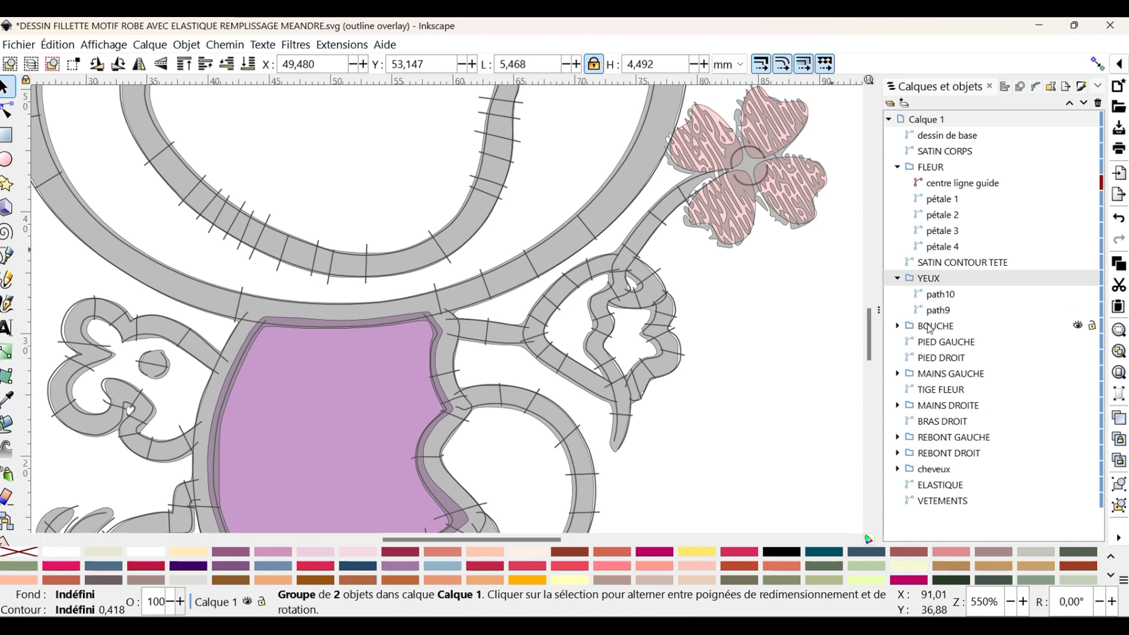
{"action": "left_click", "coordinate": [933, 375]}
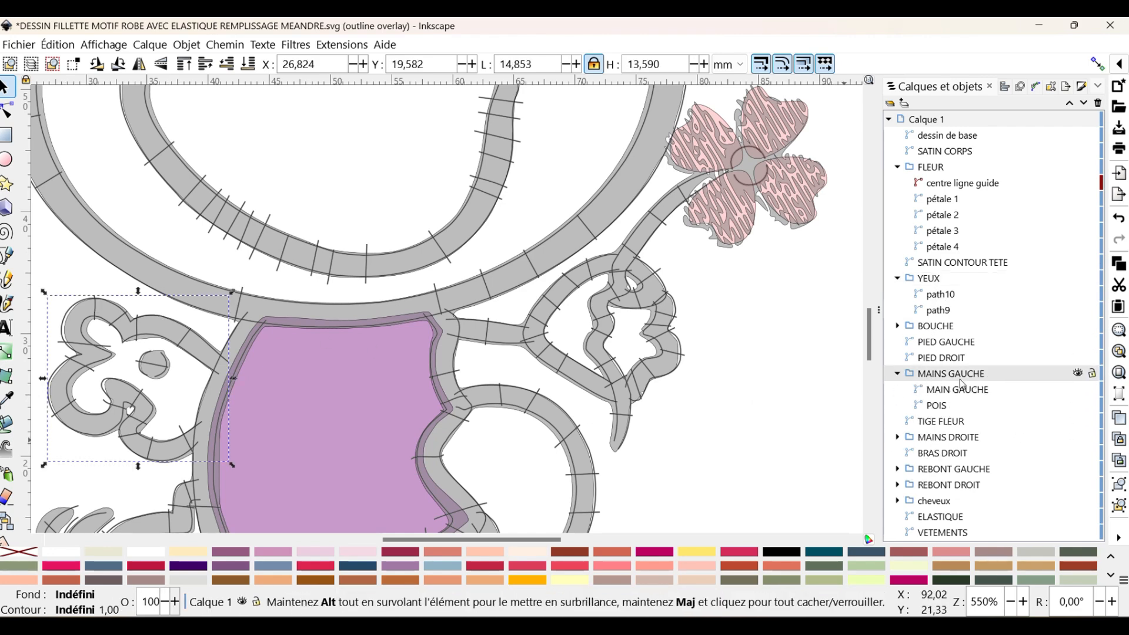
{"action": "left_click", "coordinate": [952, 423]}
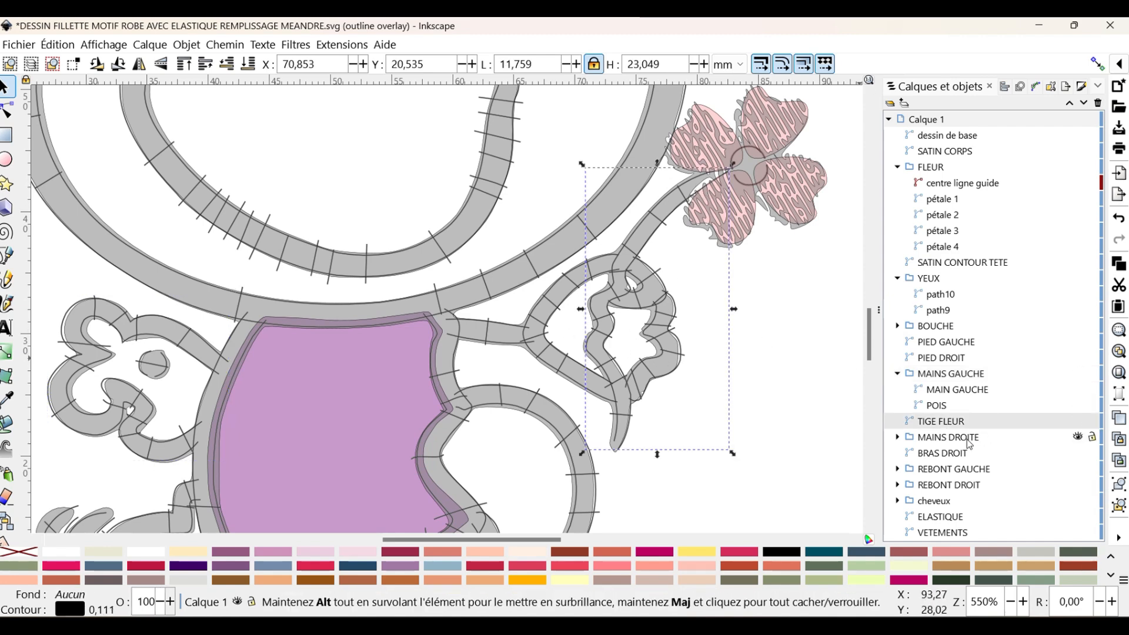
{"action": "scroll", "coordinate": [849, 408], "scroll_direction": "down", "scroll_amount": 3}
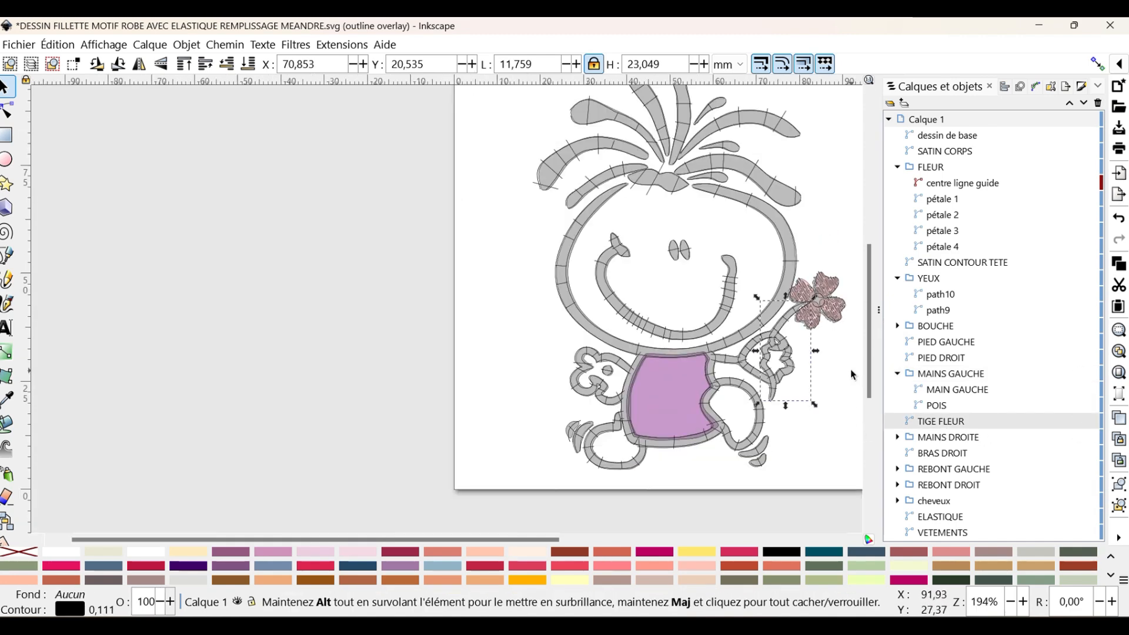
{"action": "left_click", "coordinate": [858, 223]}
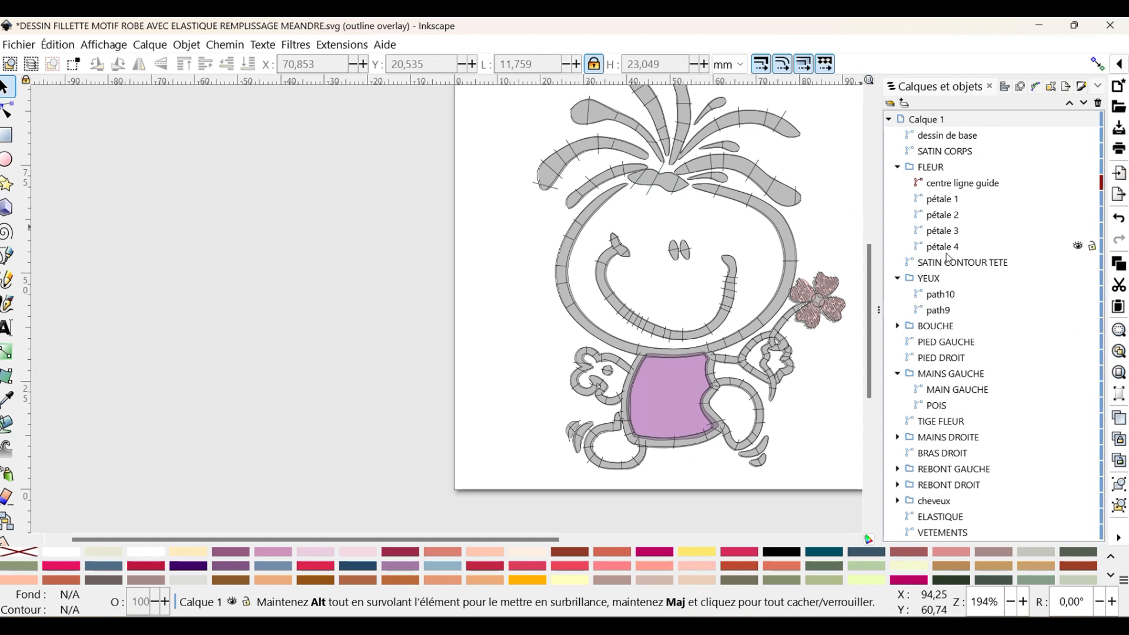
{"action": "left_click", "coordinate": [950, 533]}
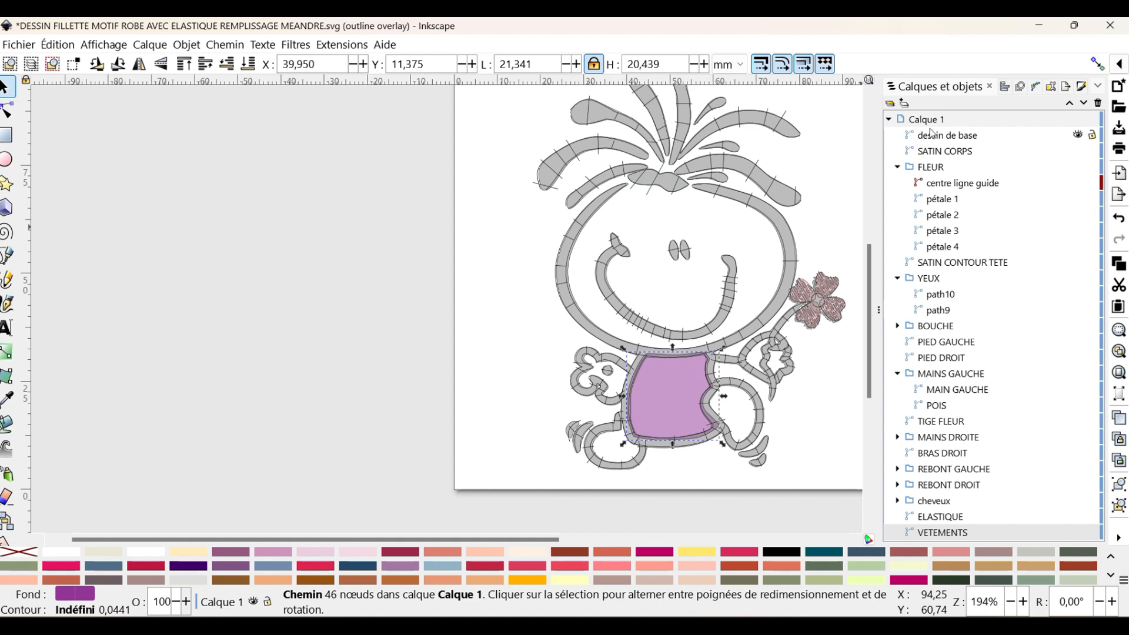
- Fill the ELASTIQUE shape at the base of the hair with pinkish red
{"action": "left_click", "coordinate": [948, 517]}
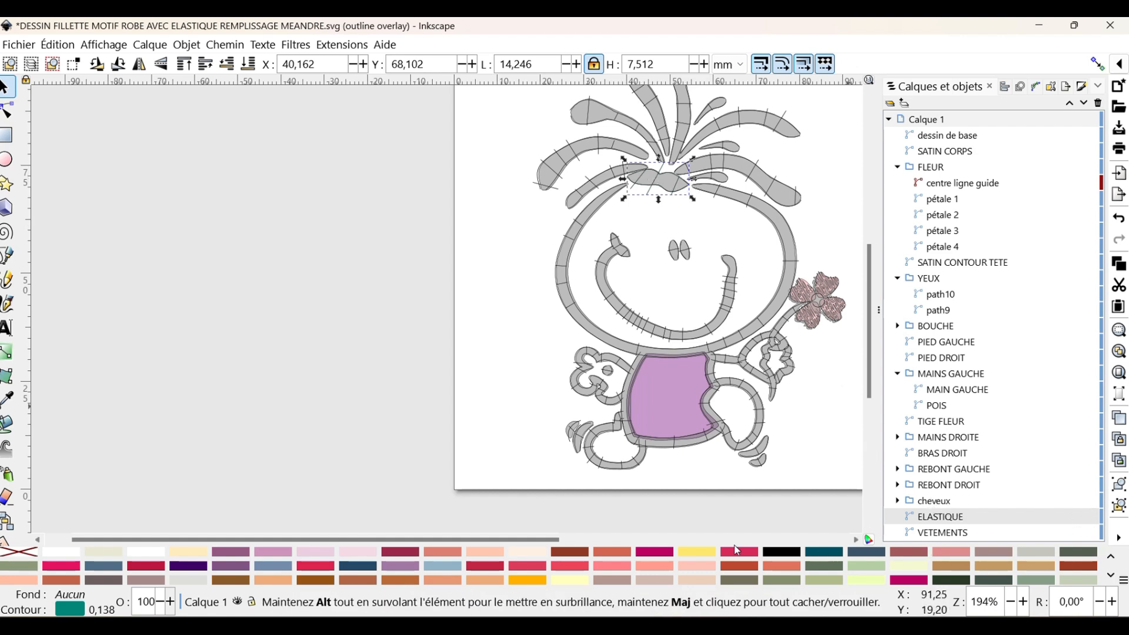
{"action": "right_click", "coordinate": [569, 566]}
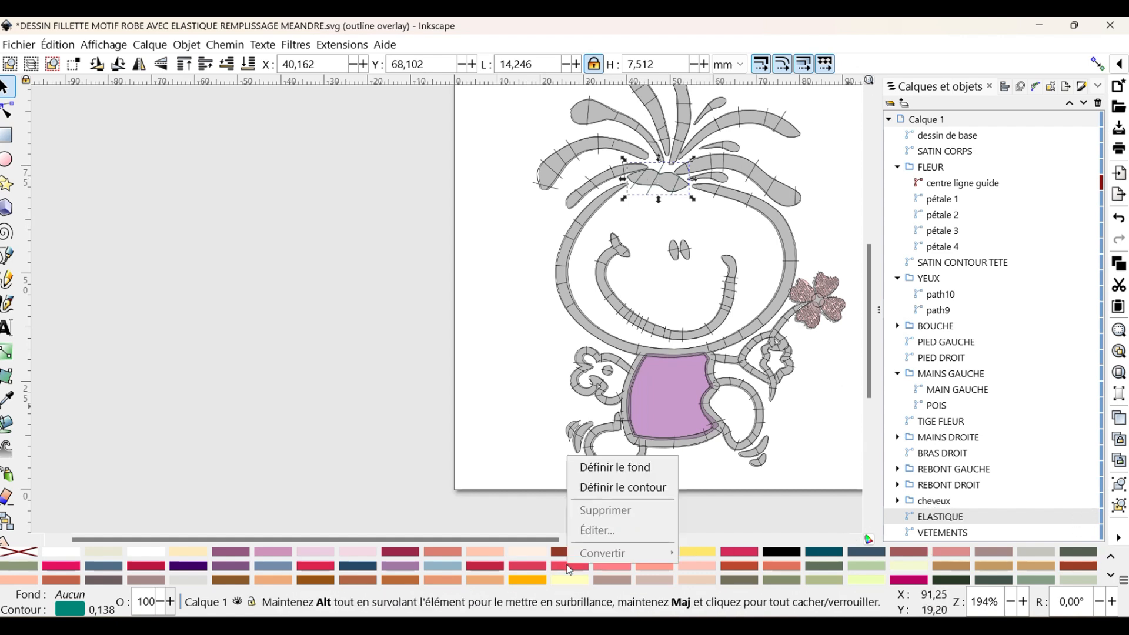
{"action": "left_click", "coordinate": [622, 467]}
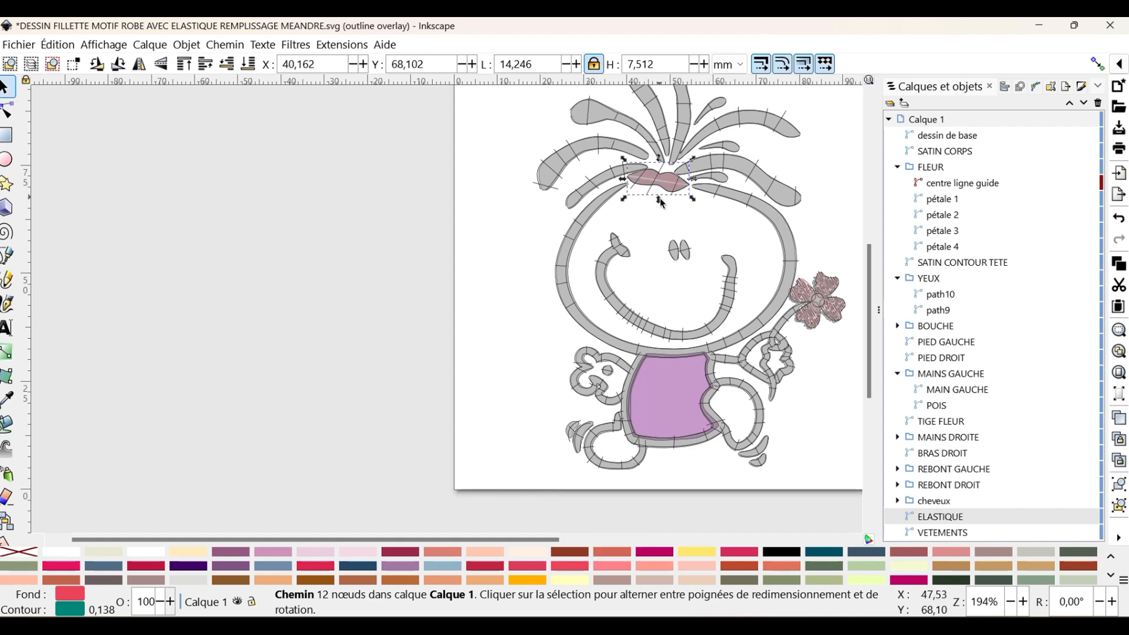
- Review the drawing's remaining objects, checking the hair, REBONT, BRAS DROIT, MAINS DROITE, TIGE FLEUR, BOUCHE and FLEUR entries
{"action": "left_click", "coordinate": [927, 501]}
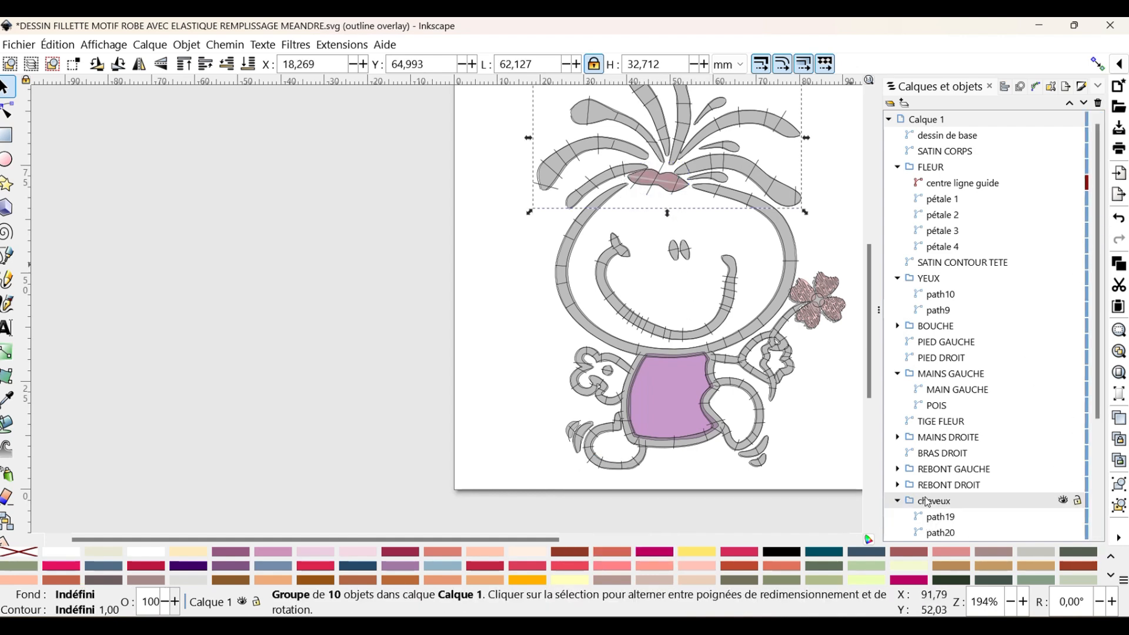
{"action": "left_click", "coordinate": [956, 487]}
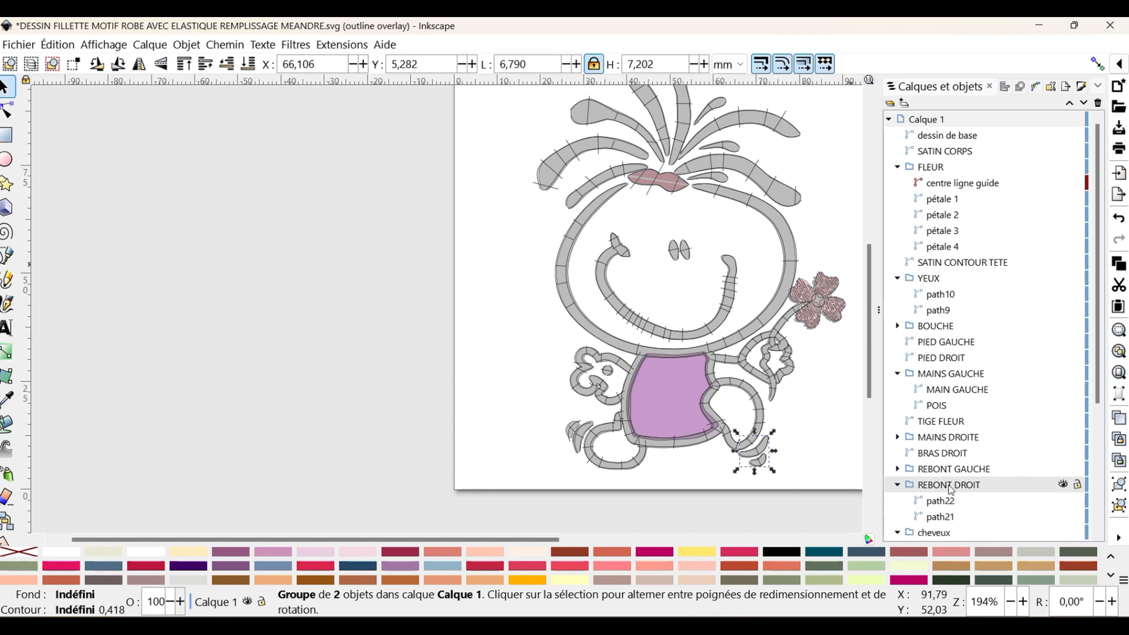
{"action": "left_click", "coordinate": [999, 471]}
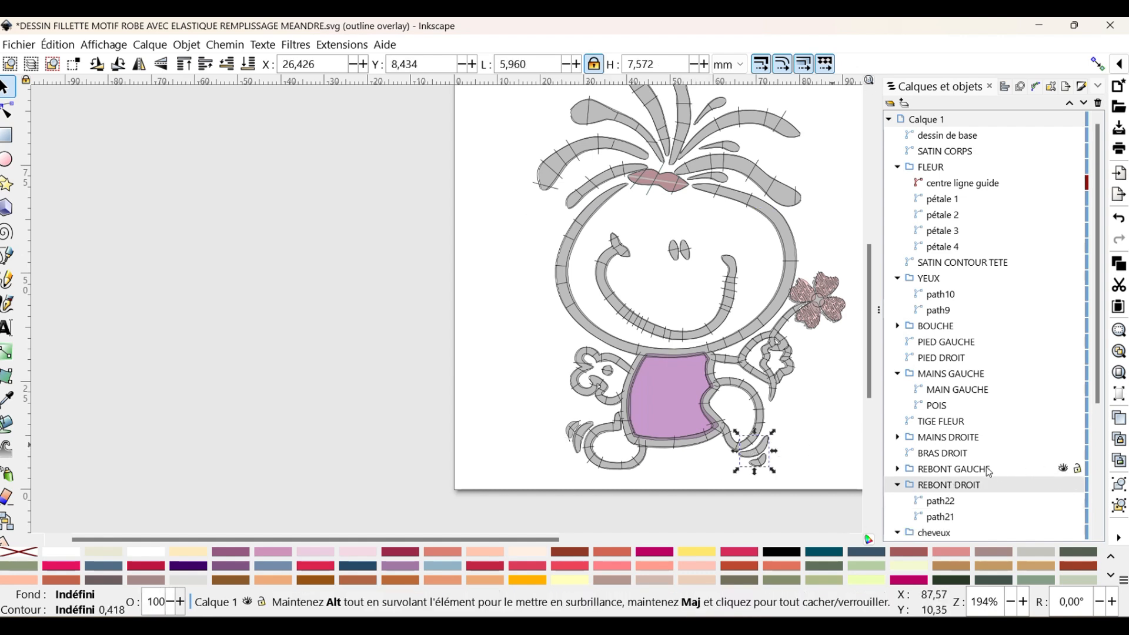
{"action": "left_click", "coordinate": [929, 454]}
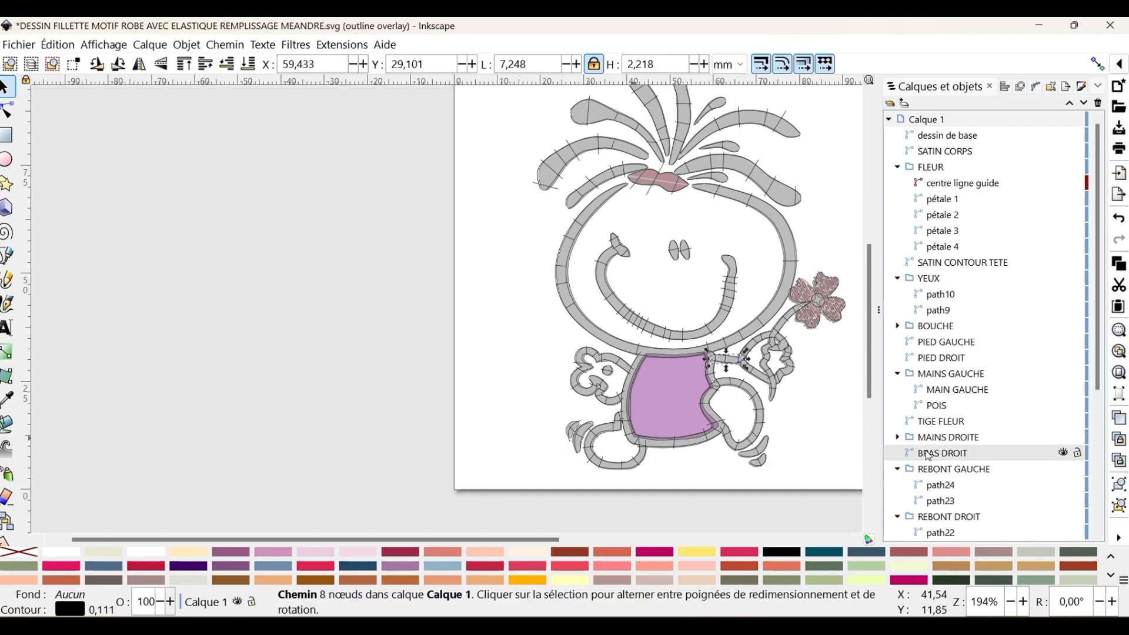
{"action": "left_click", "coordinate": [936, 440]}
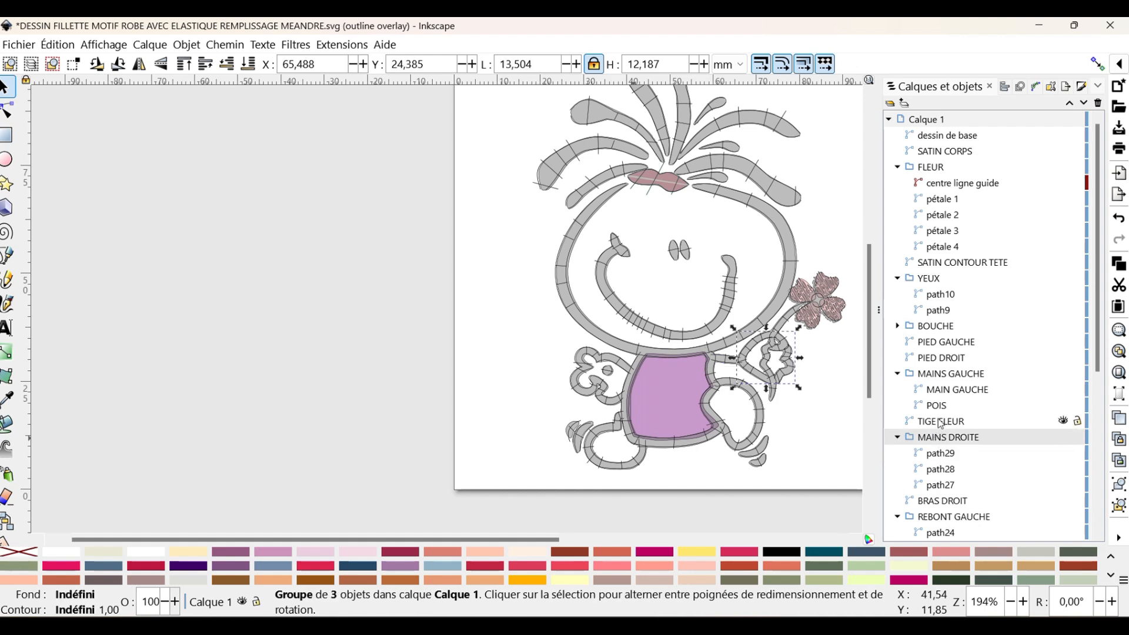
{"action": "left_click", "coordinate": [941, 422]}
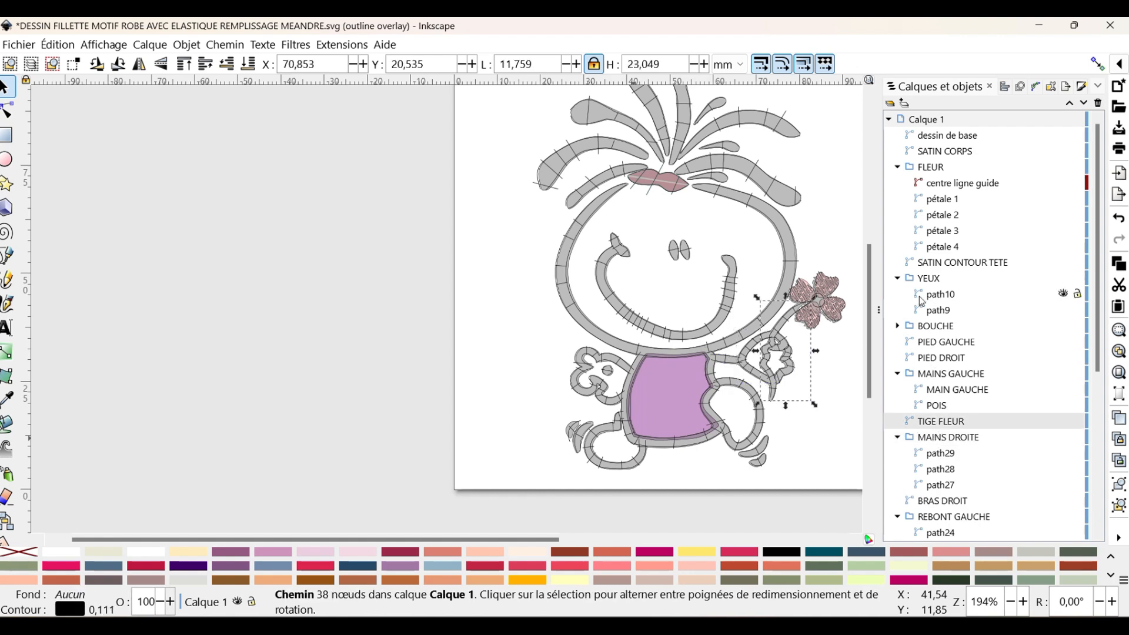
{"action": "left_click", "coordinate": [932, 326]}
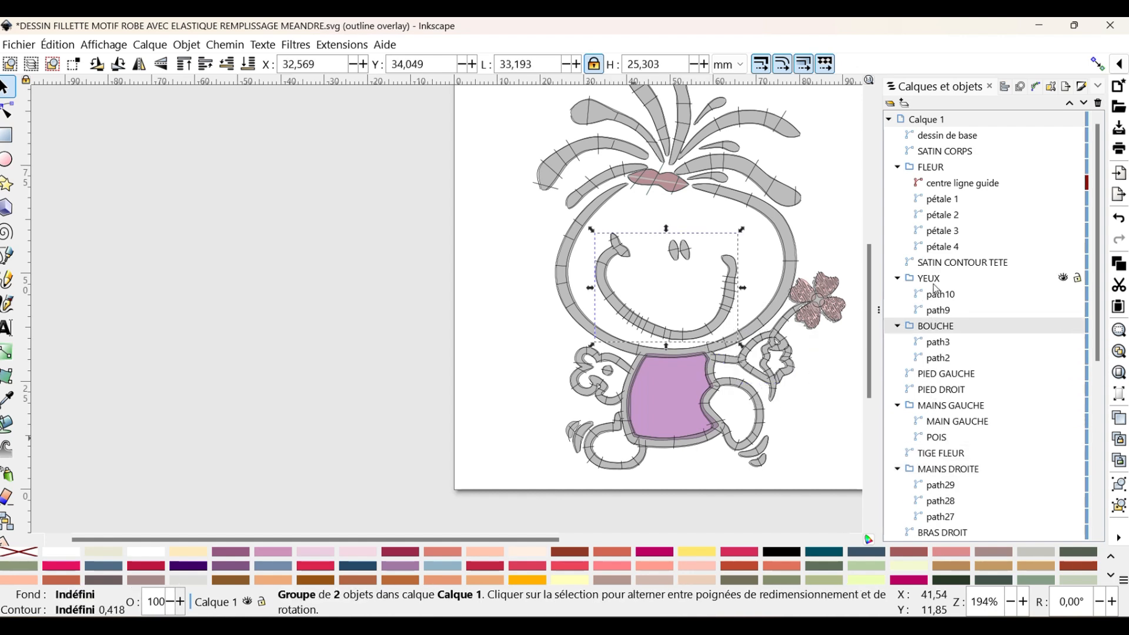
{"action": "left_click", "coordinate": [931, 168]}
- Hide the dessin de base path and check the Ink/Stitch satin column parameters of SATIN CORPS without applying changes
{"action": "left_click", "coordinate": [938, 154]}
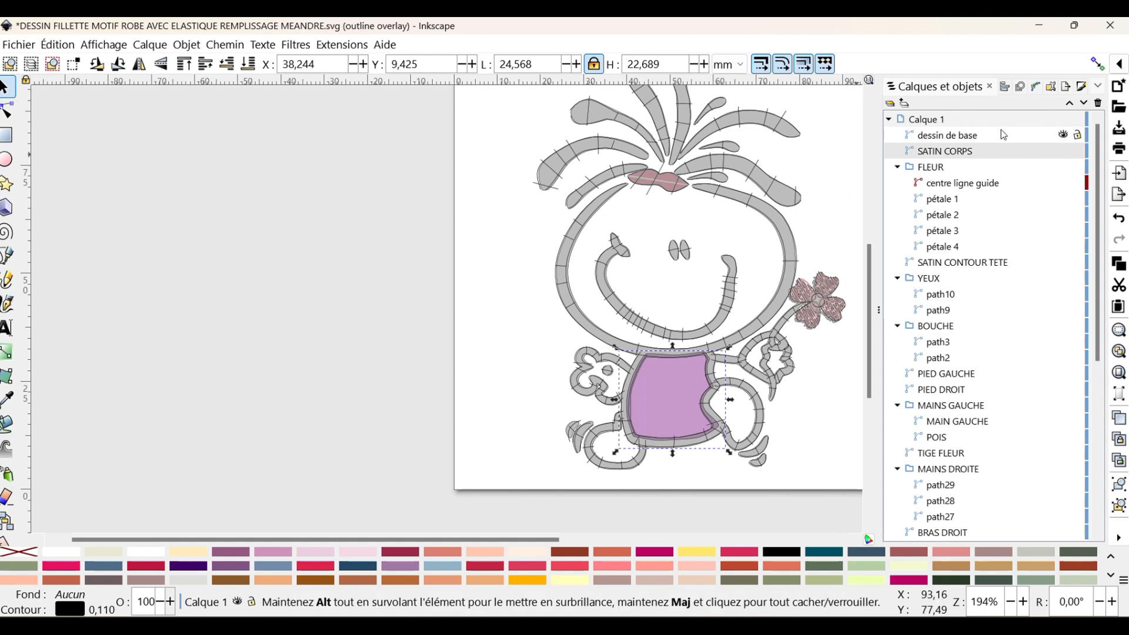
{"action": "left_click", "coordinate": [1062, 136]}
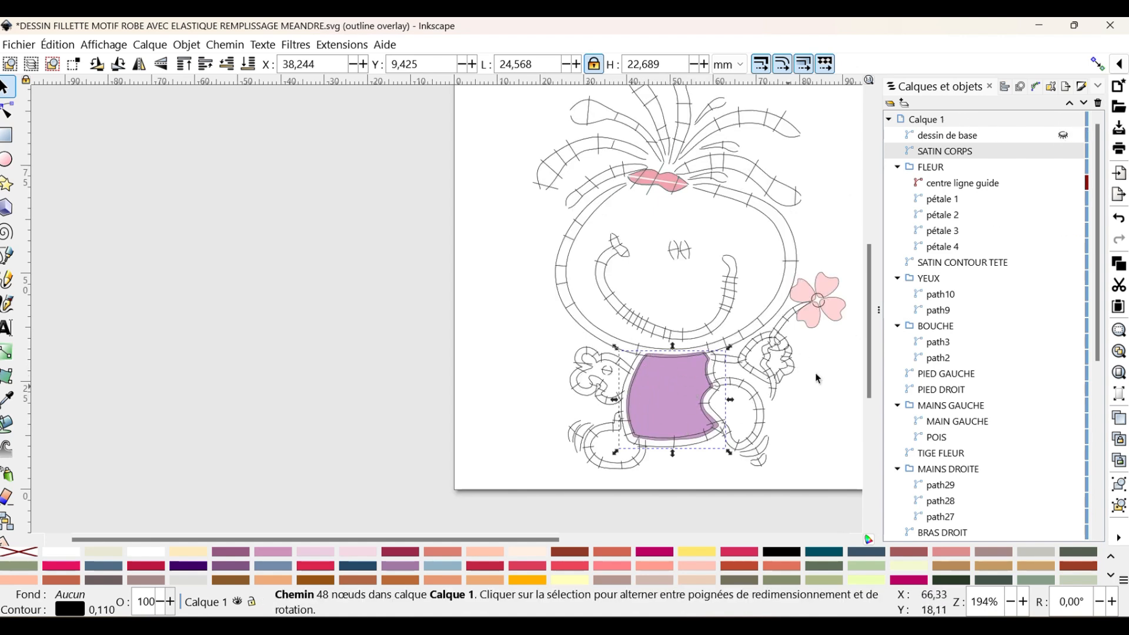
{"action": "left_click", "coordinate": [343, 46]}
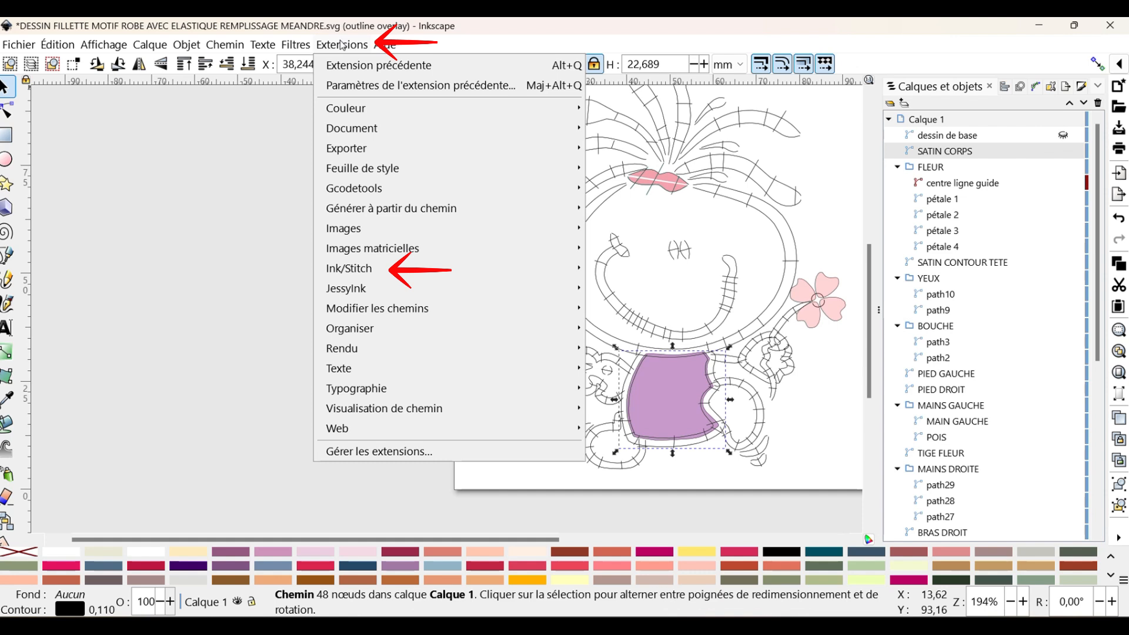
{"action": "mouse_move", "coordinate": [358, 270]}
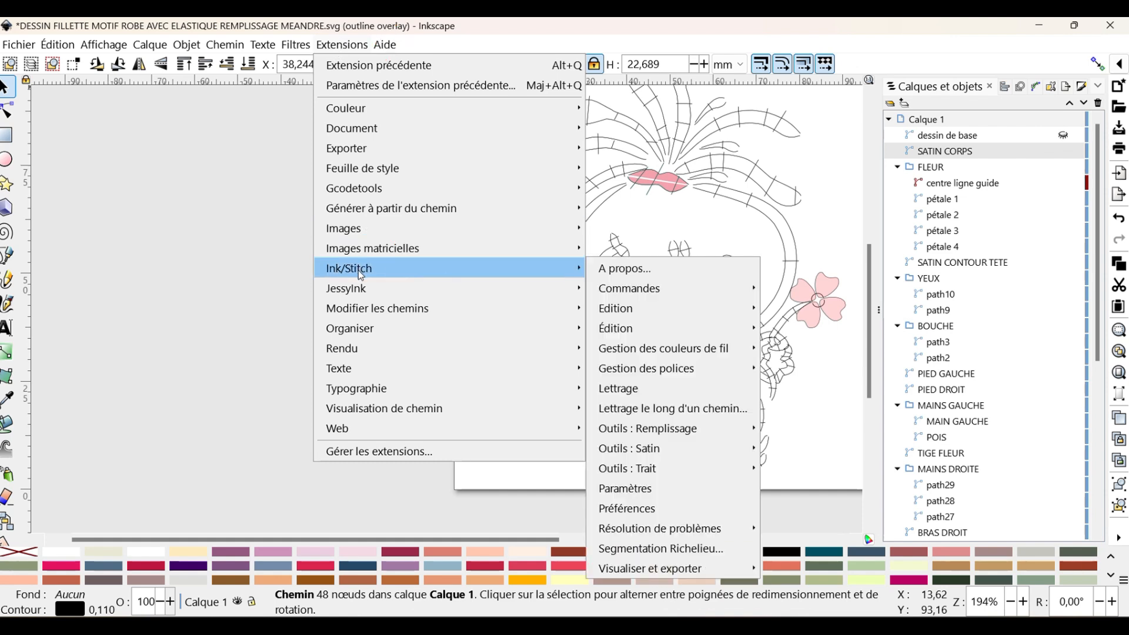
{"action": "left_click", "coordinate": [719, 490]}
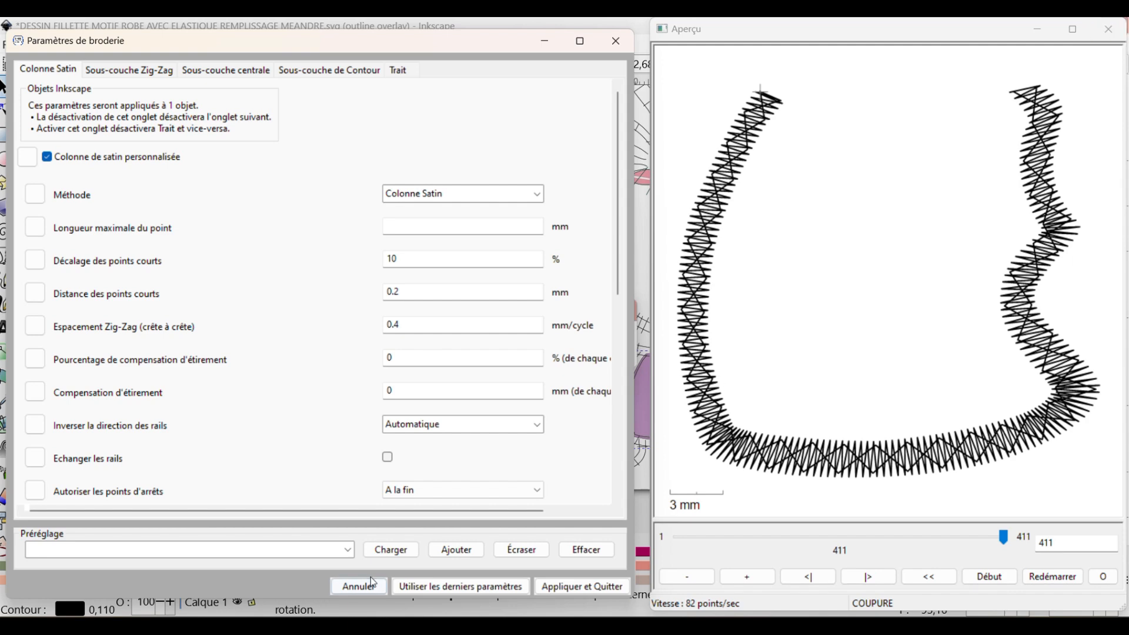
{"action": "left_click", "coordinate": [358, 586]}
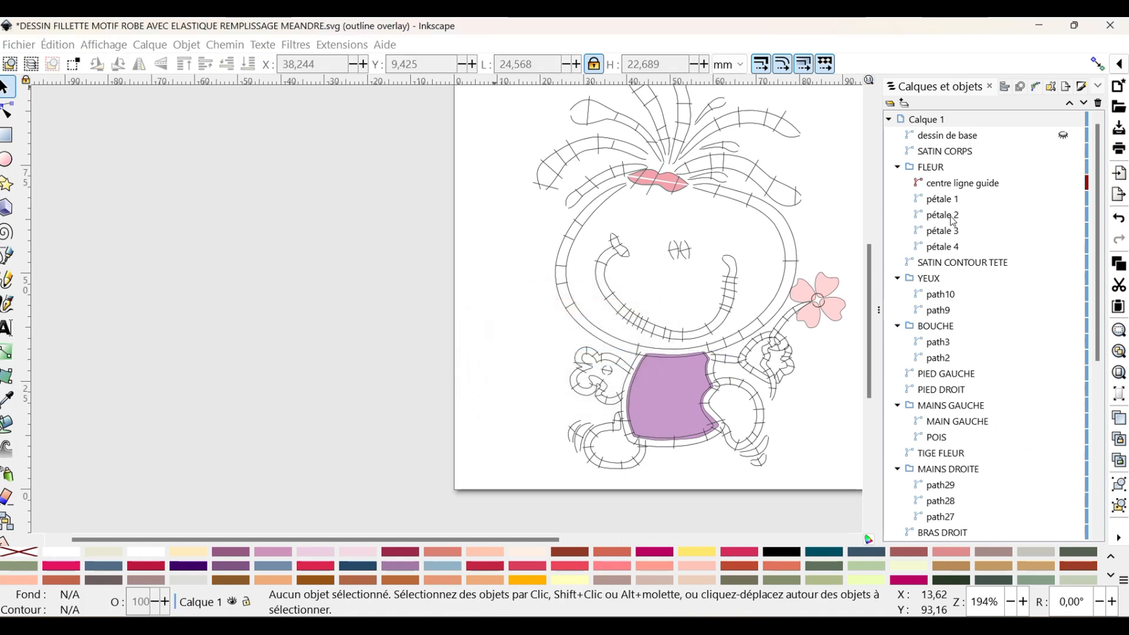
- Set the fill method of the VETEMENTS shape to Remplissage automatique in its embroidery parameters and review the remaining fill settings
{"action": "scroll", "coordinate": [961, 474], "scroll_direction": "down", "scroll_amount": 6}
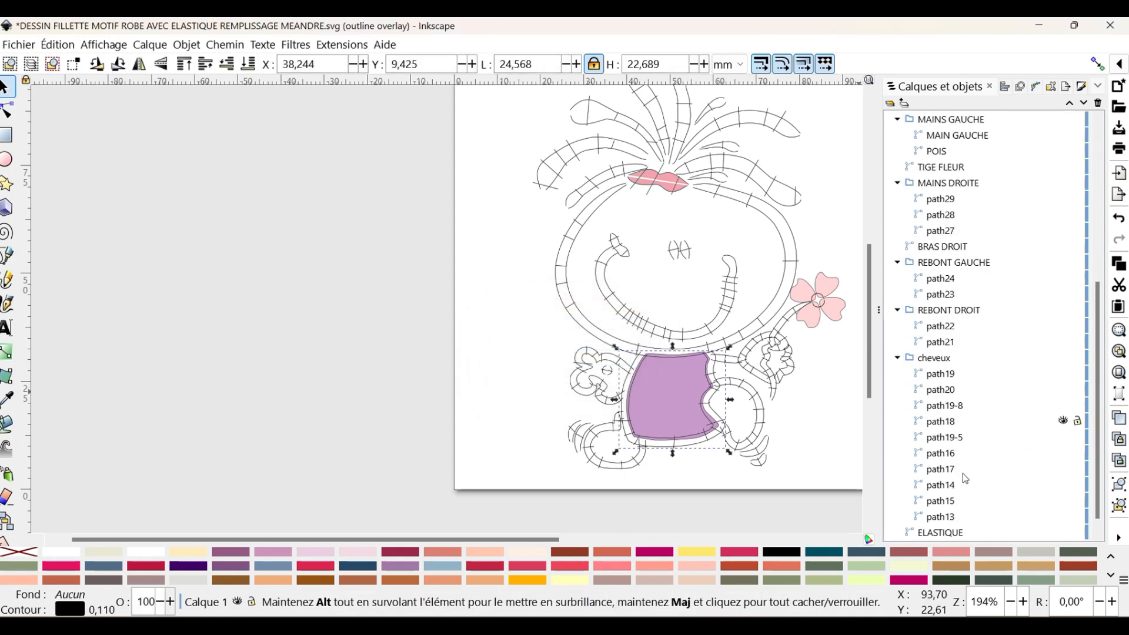
{"action": "left_click", "coordinate": [950, 534]}
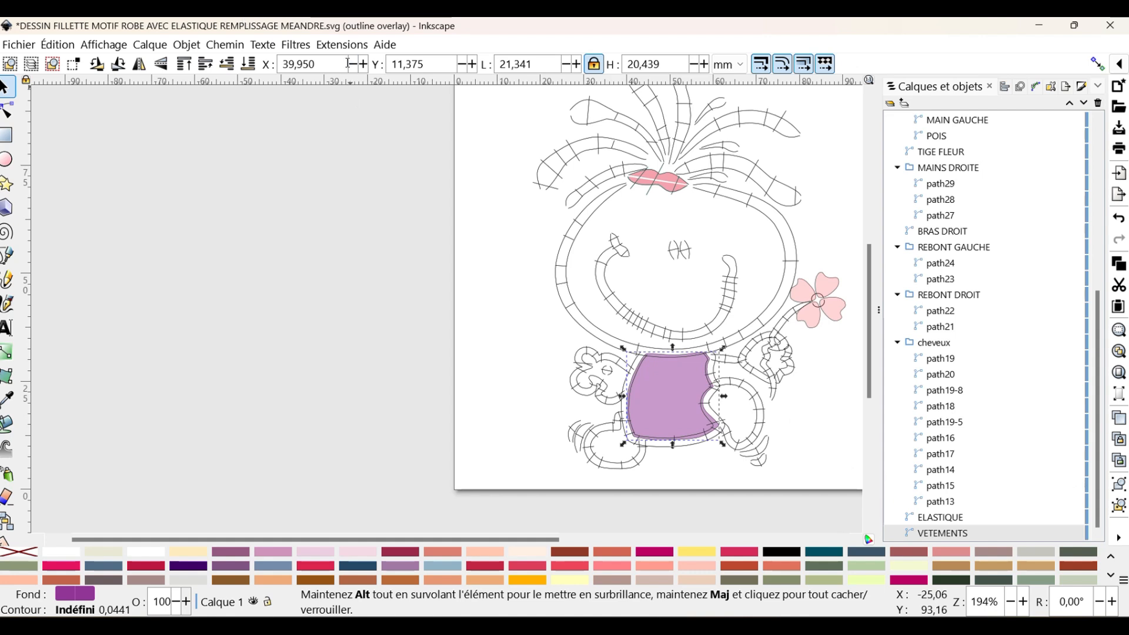
{"action": "left_click", "coordinate": [341, 47]}
{"action": "mouse_move", "coordinate": [424, 268]}
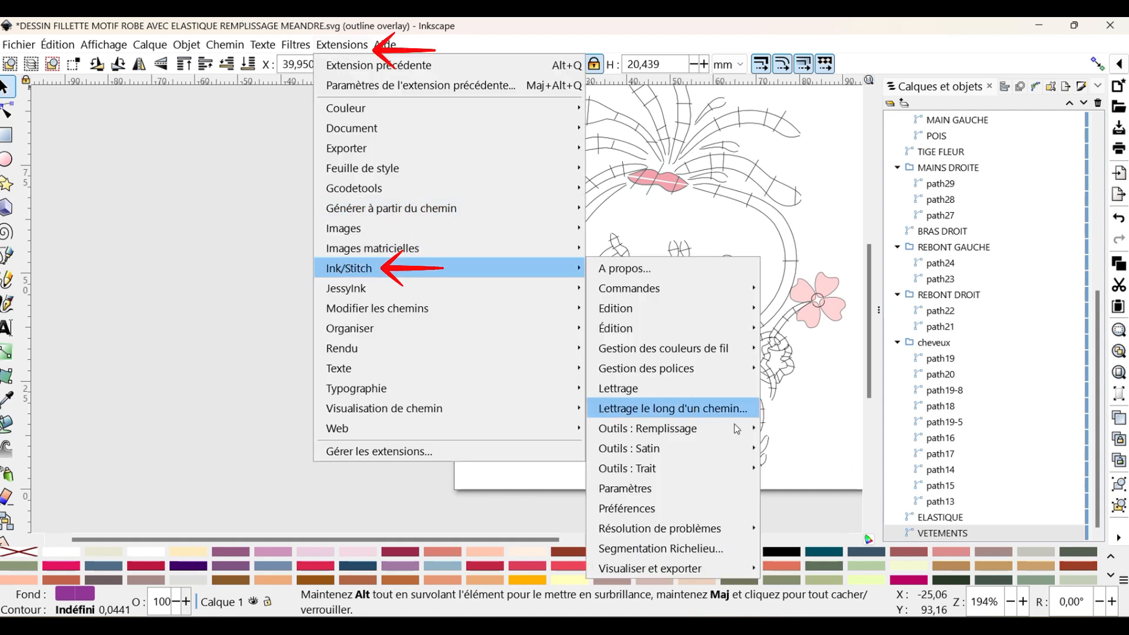
{"action": "left_click", "coordinate": [654, 489]}
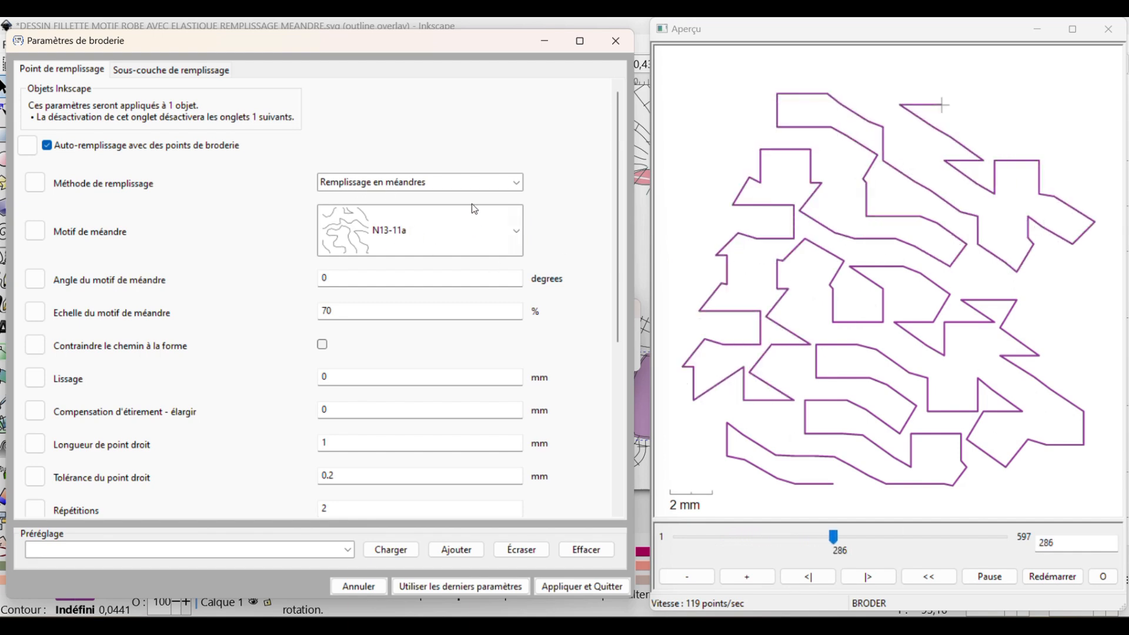
{"action": "left_click", "coordinate": [464, 183]}
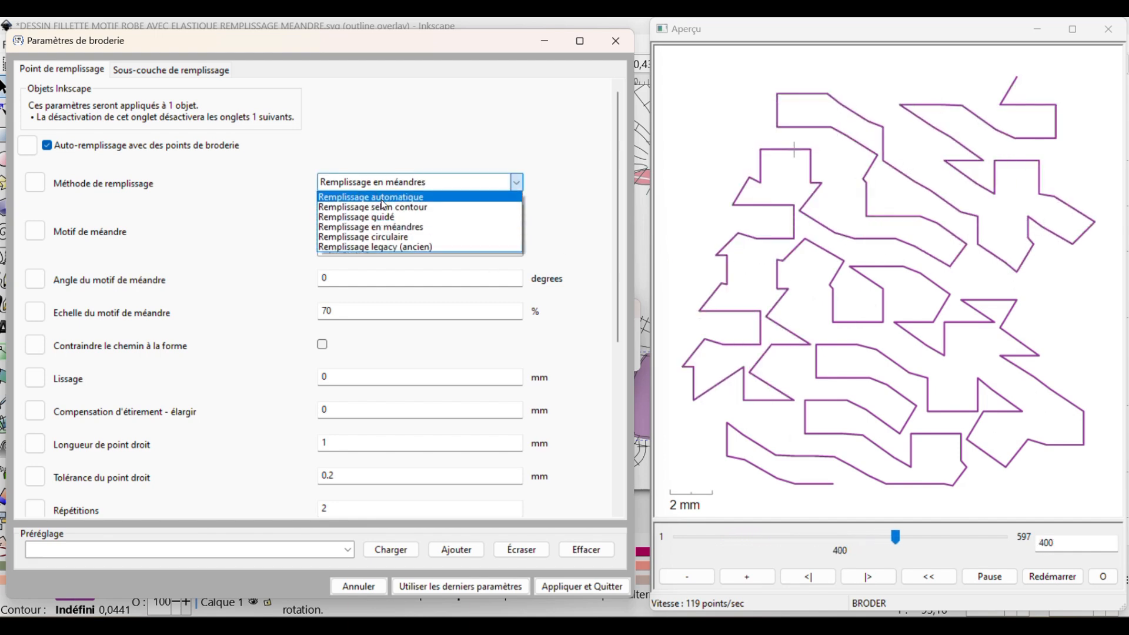
{"action": "left_click", "coordinate": [380, 198]}
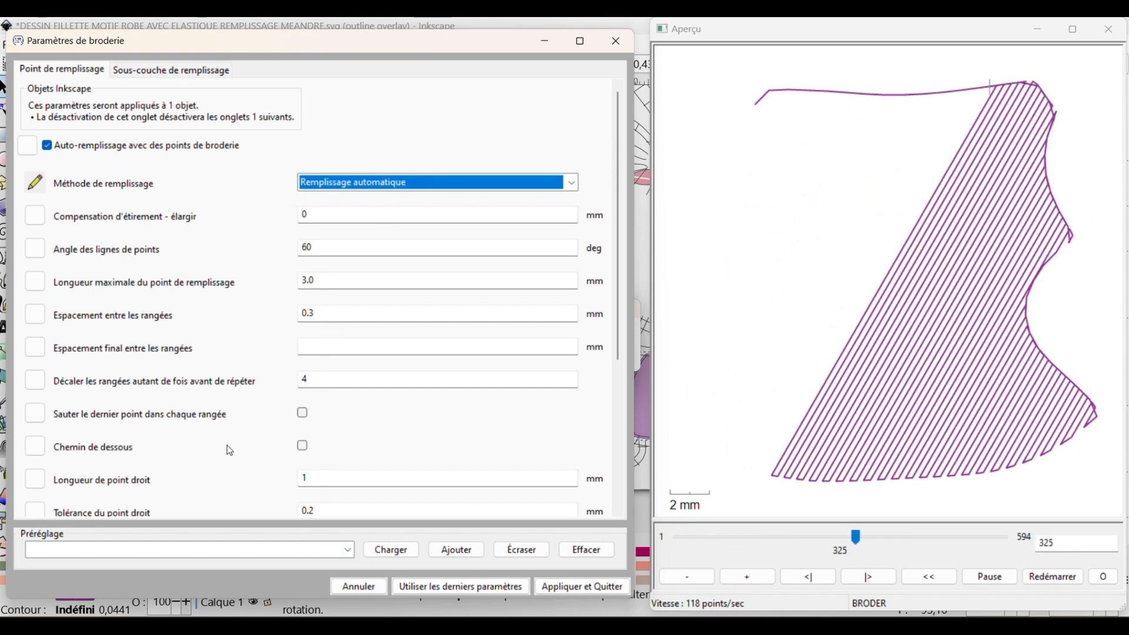
{"action": "scroll", "coordinate": [230, 451], "scroll_direction": "down", "scroll_amount": 3}
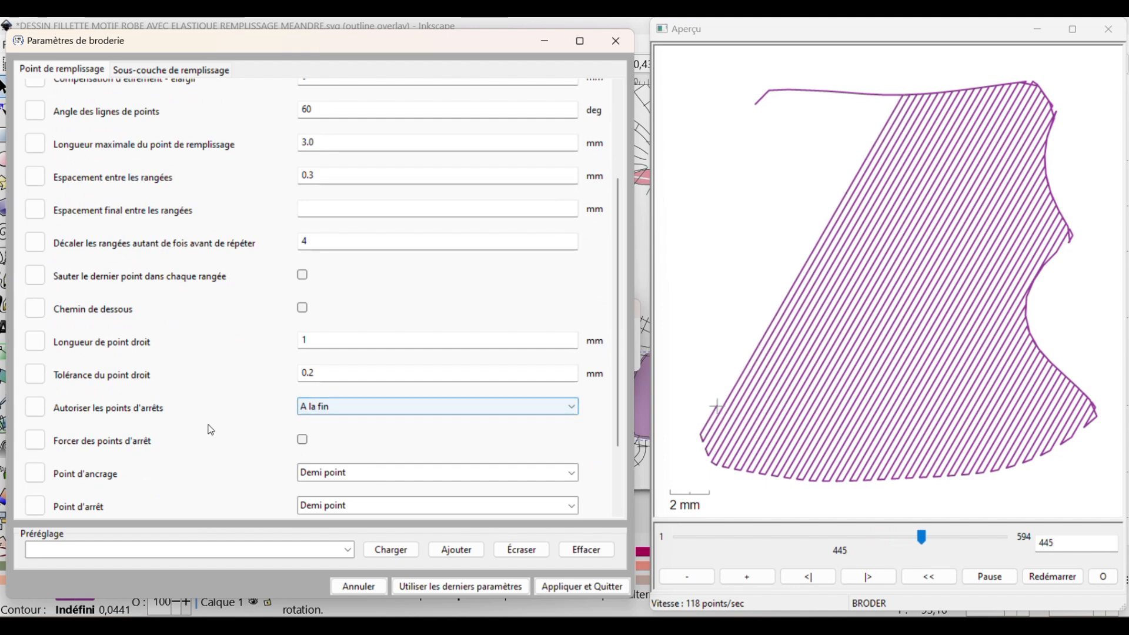
{"action": "scroll", "coordinate": [210, 429], "scroll_direction": "down", "scroll_amount": 2}
{"action": "scroll", "coordinate": [211, 429], "scroll_direction": "up", "scroll_amount": 5}
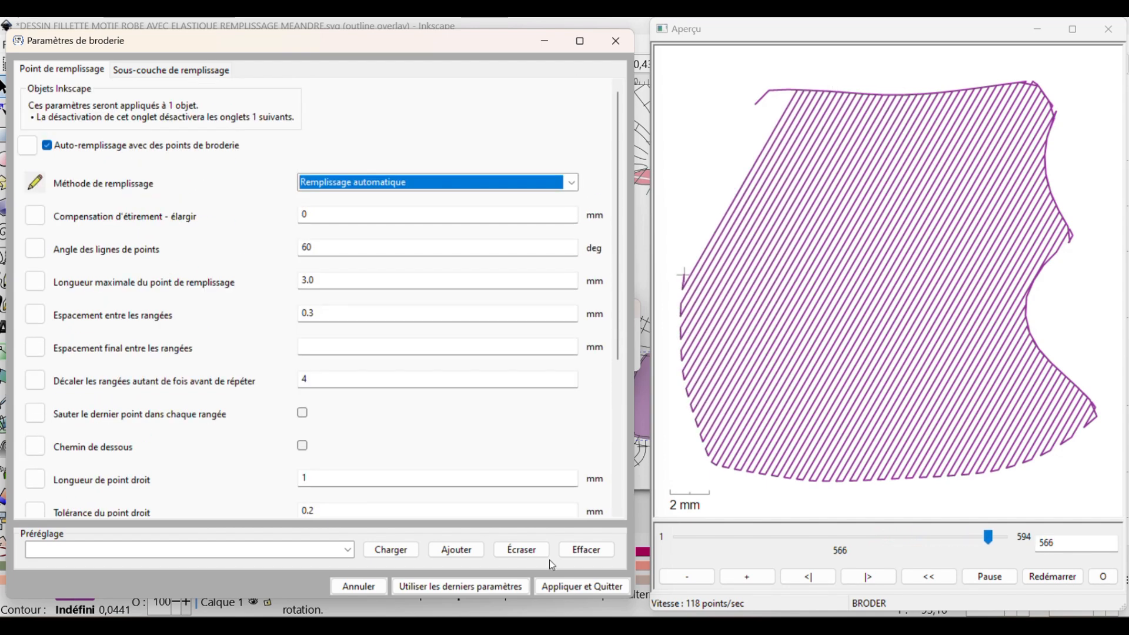
- Enable the fill underlay for VETEMENTS with a row spacing of 3 mm and apply the embroidery parameters
{"action": "left_click", "coordinate": [138, 75]}
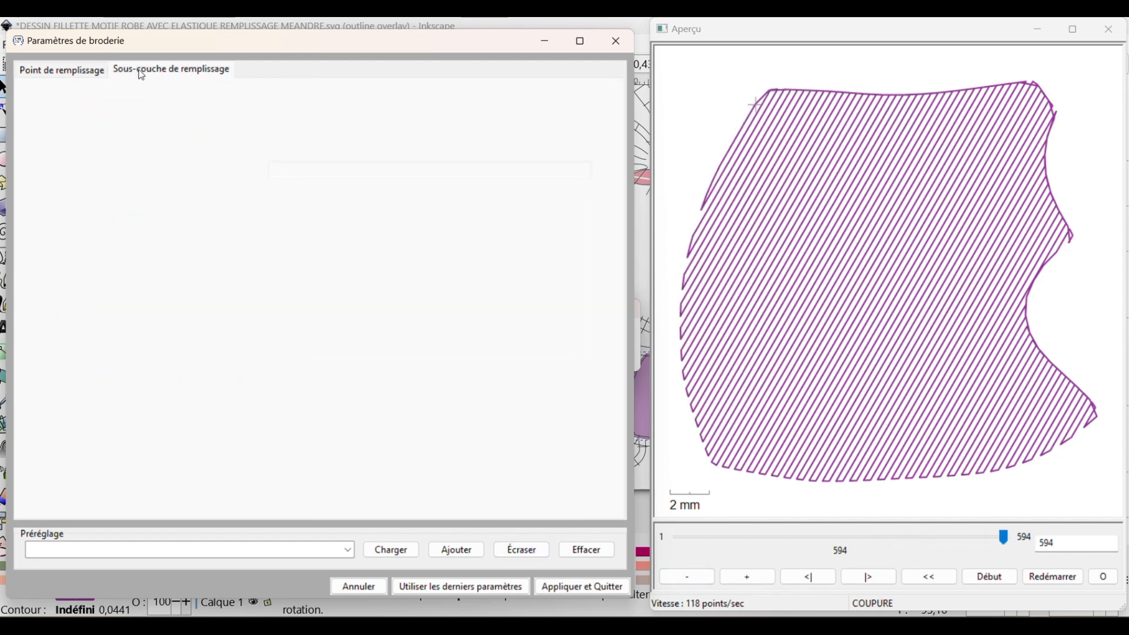
{"action": "left_click", "coordinate": [73, 137]}
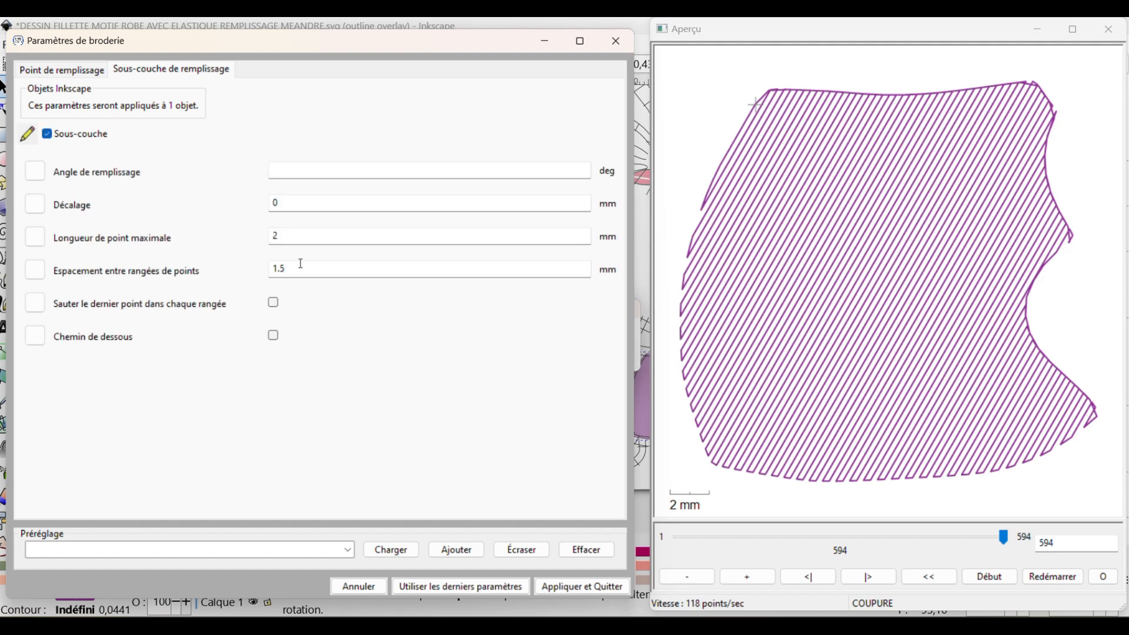
{"action": "left_click", "coordinate": [277, 269]}
{"action": "type", "text": "5"}
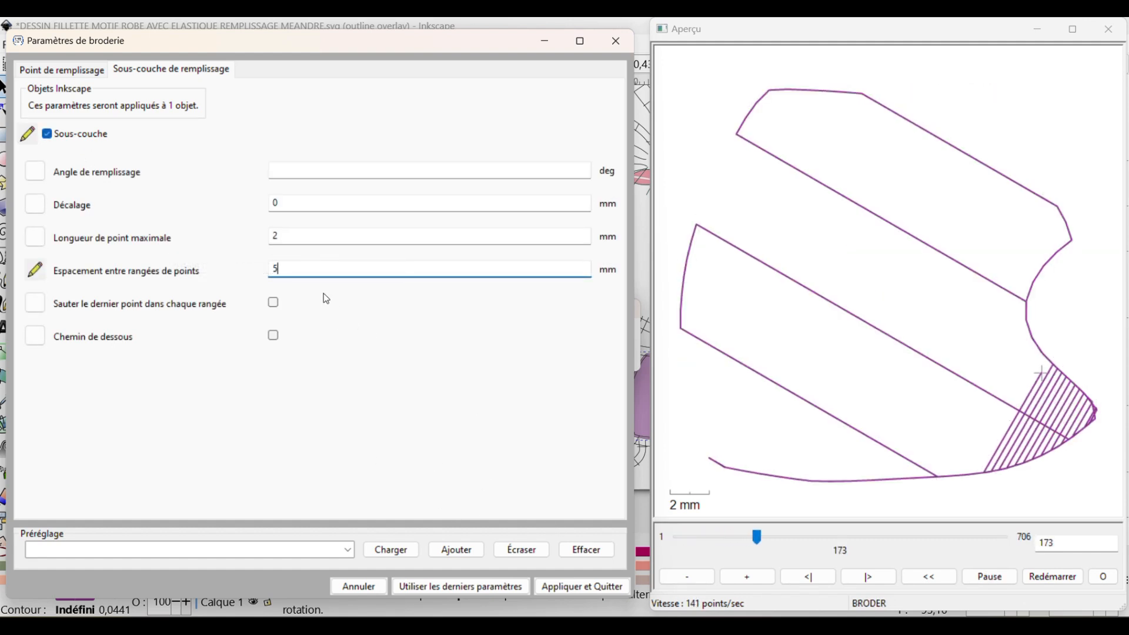
{"action": "key", "text": "BackSpace"}
{"action": "type", "text": "3"}
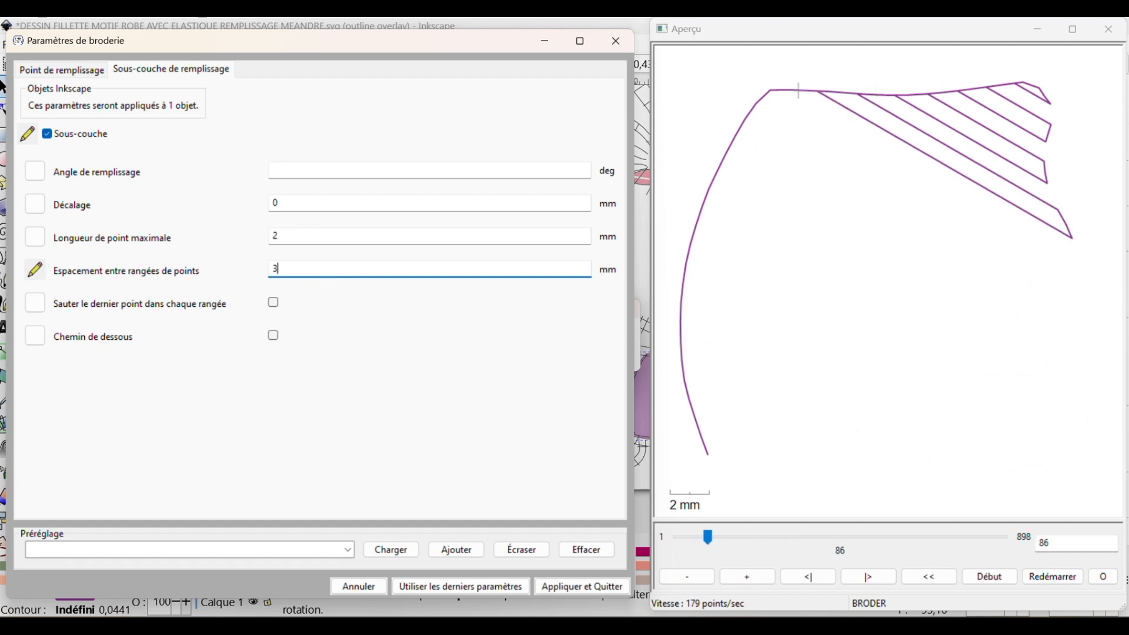
{"action": "left_click", "coordinate": [61, 69]}
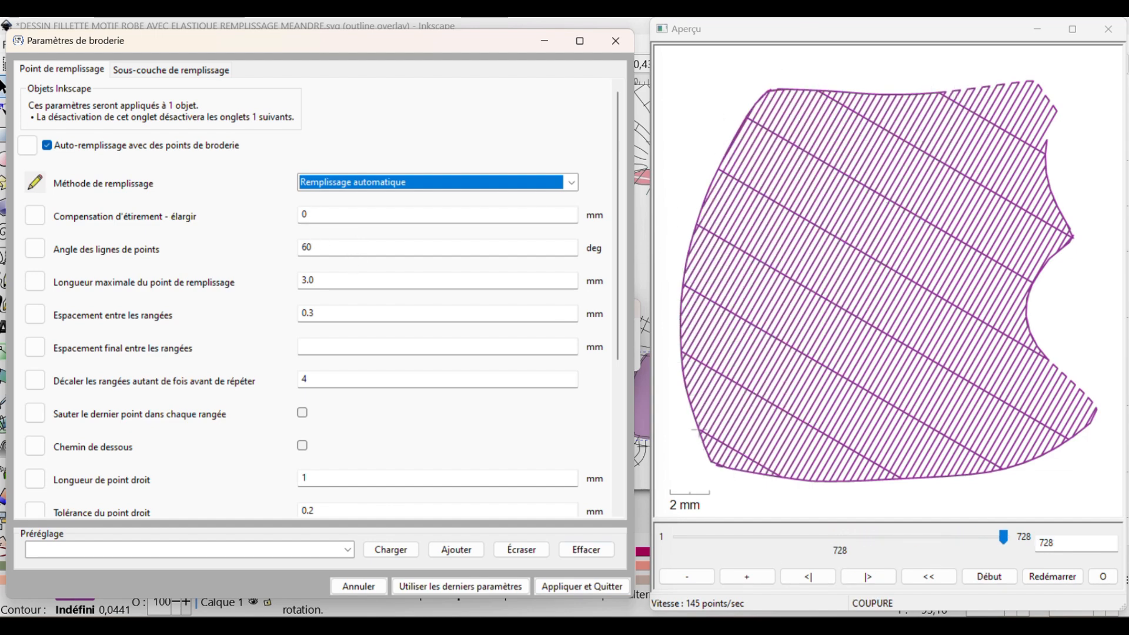
{"action": "left_click", "coordinate": [587, 591]}
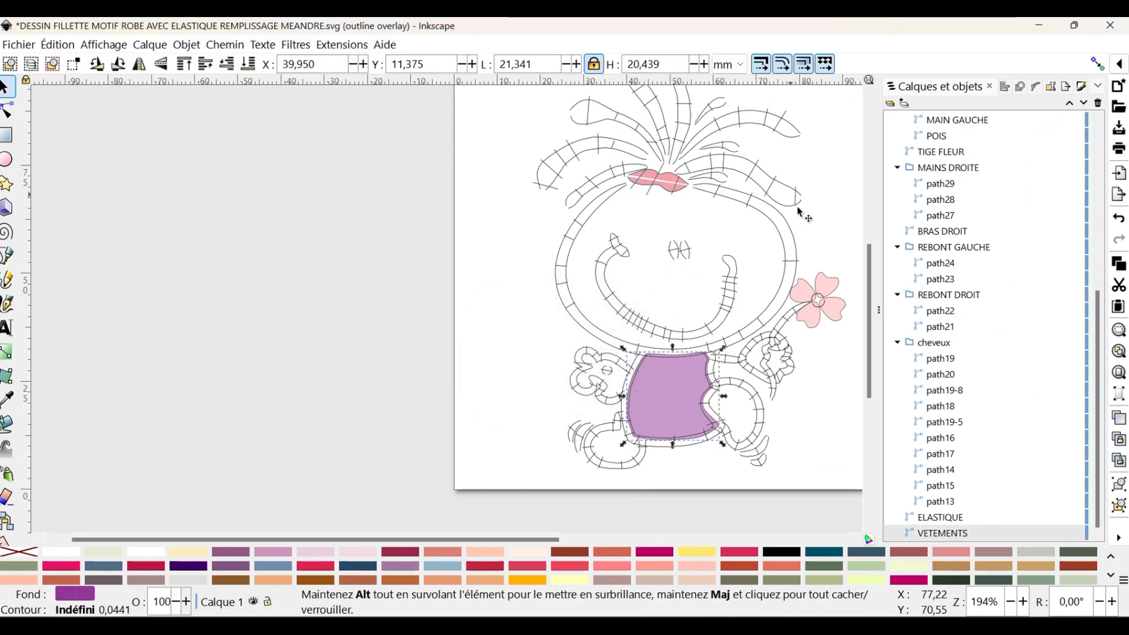
- Examine the head outline's satin column parameters, including the short stitch inset, zigzag spacing and trim option
{"action": "left_click", "coordinate": [788, 223]}
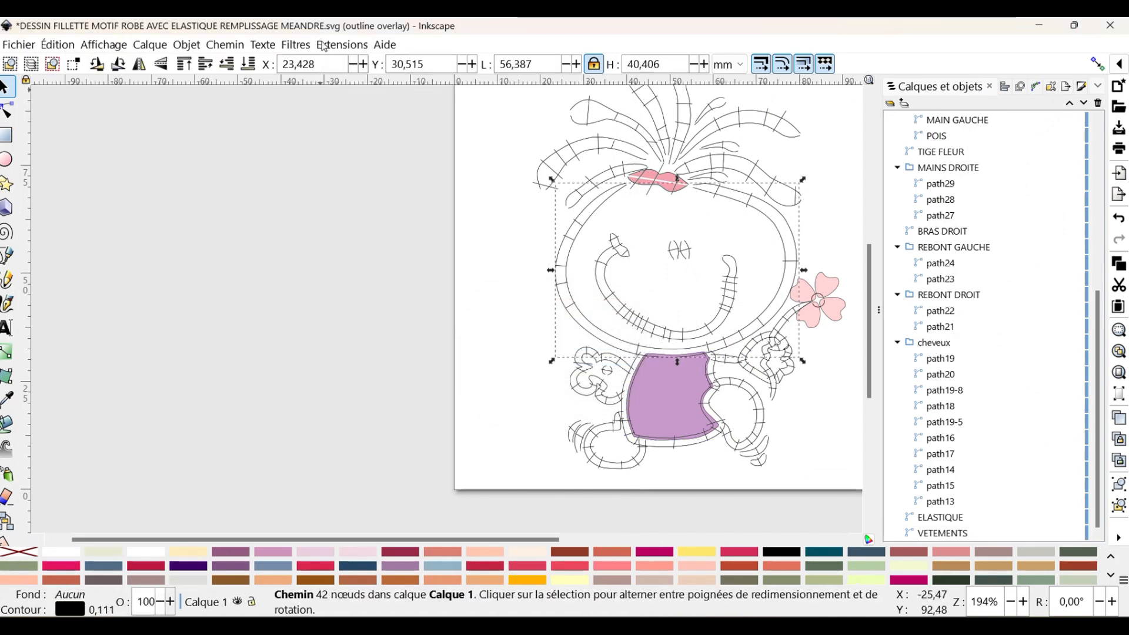
{"action": "left_click", "coordinate": [342, 45]}
{"action": "mouse_move", "coordinate": [357, 268]}
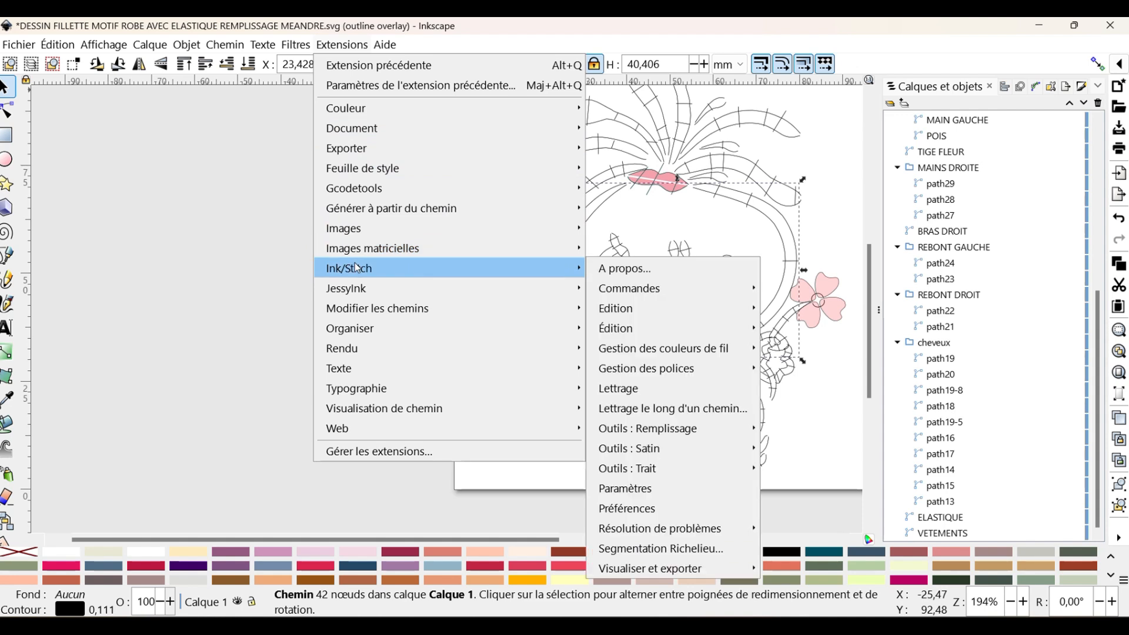
{"action": "left_click", "coordinate": [684, 487]}
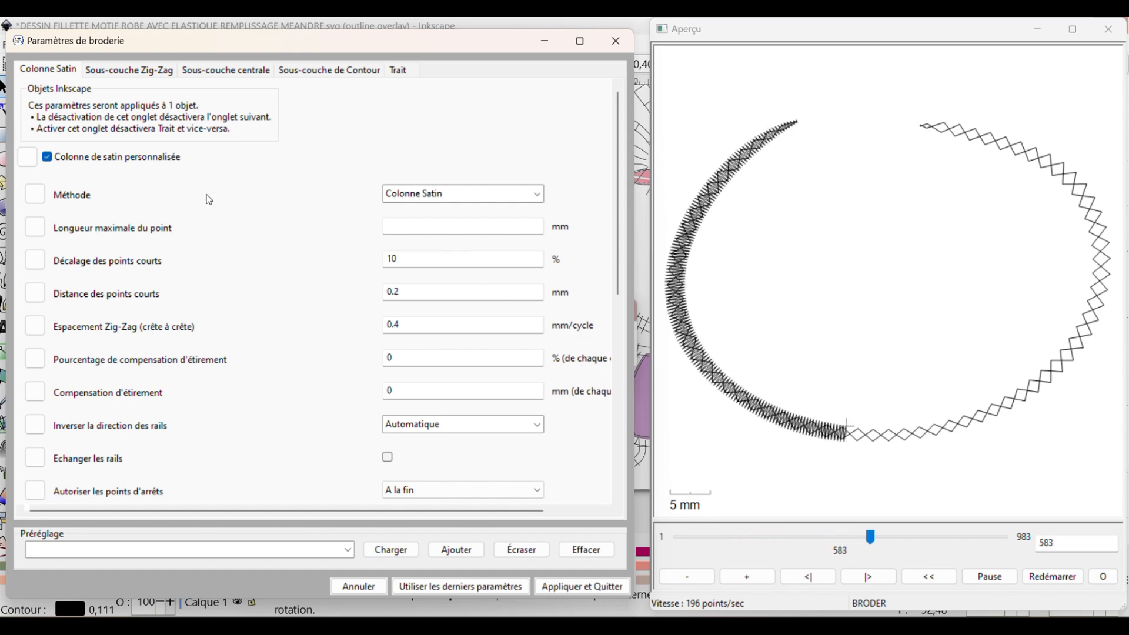
{"action": "scroll", "coordinate": [265, 217], "scroll_direction": "down", "scroll_amount": 1}
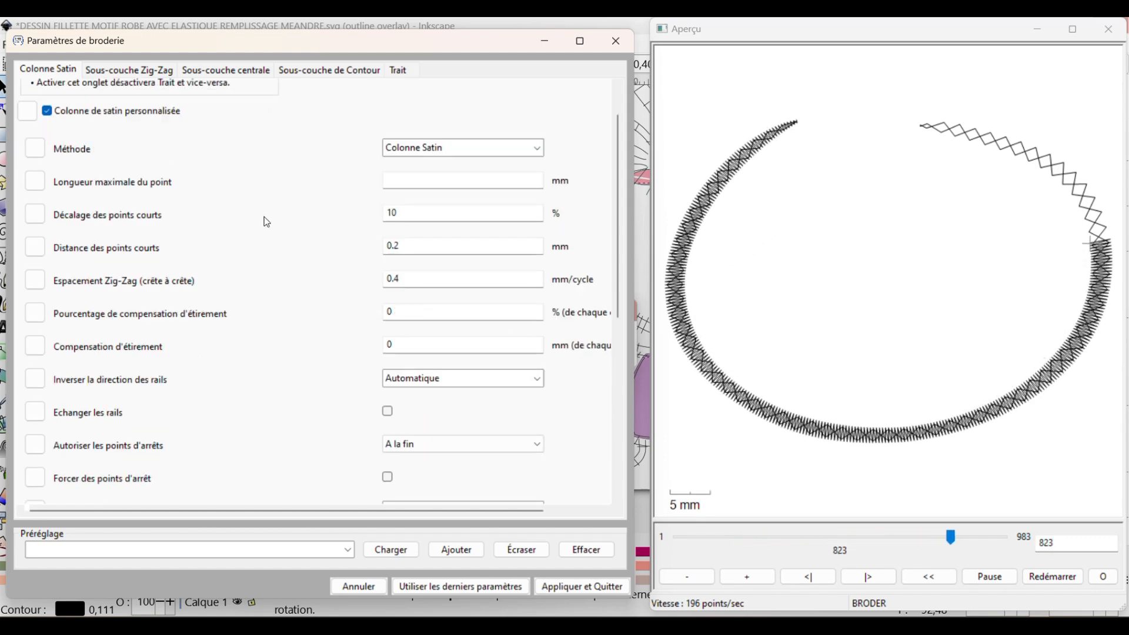
{"action": "double_click", "coordinate": [416, 210]}
{"action": "scroll", "coordinate": [318, 255], "scroll_direction": "down", "scroll_amount": 1}
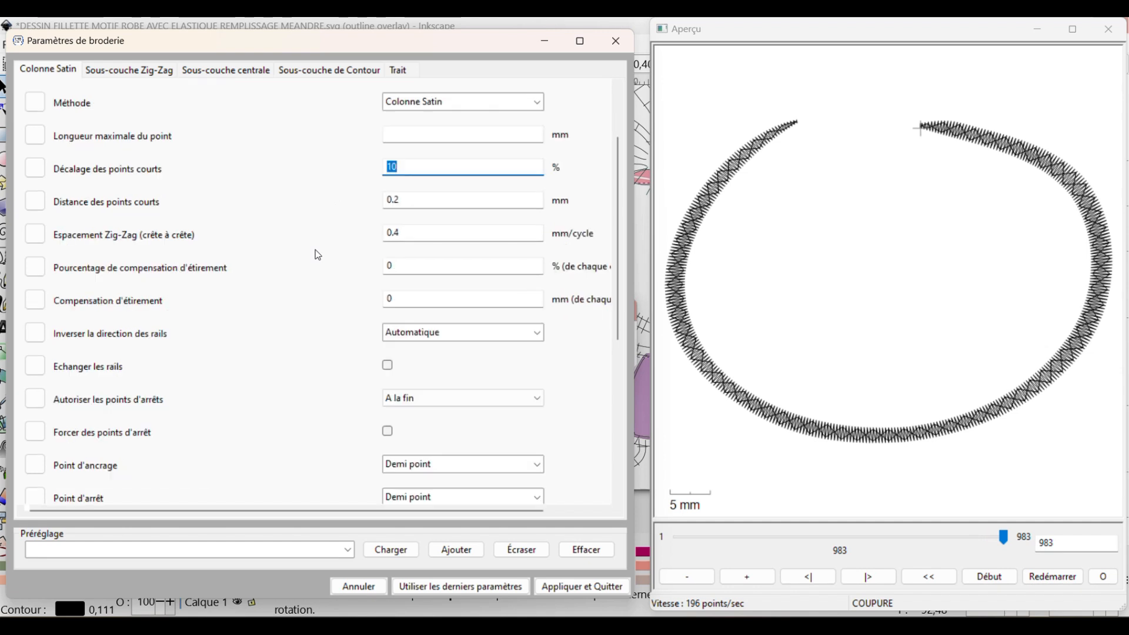
{"action": "double_click", "coordinate": [424, 234]}
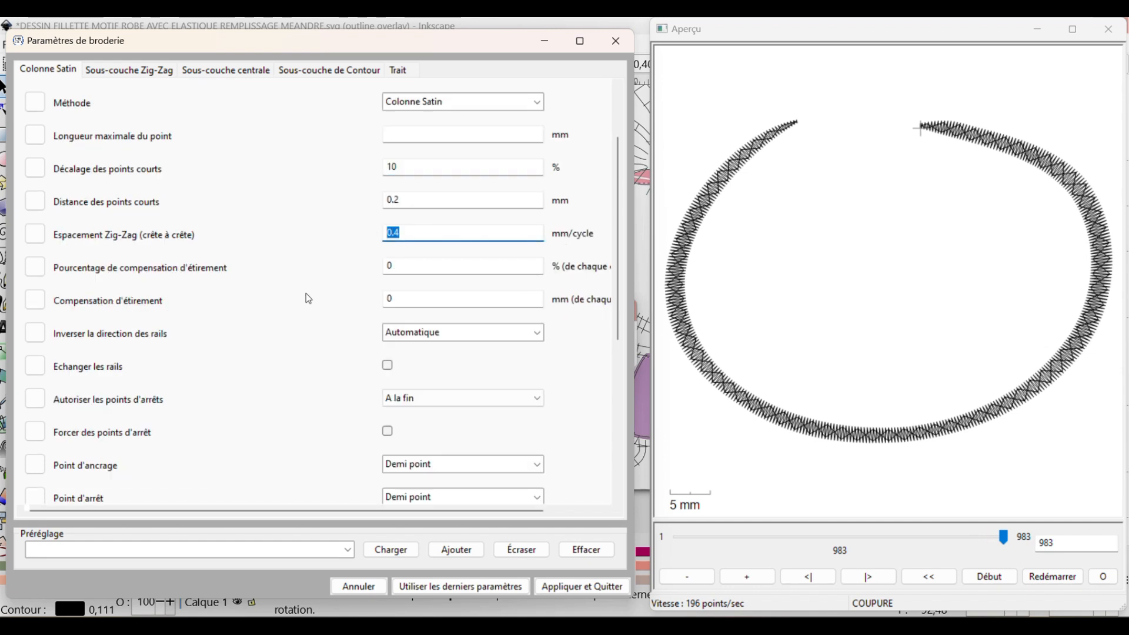
{"action": "scroll", "coordinate": [308, 299], "scroll_direction": "down", "scroll_amount": 4}
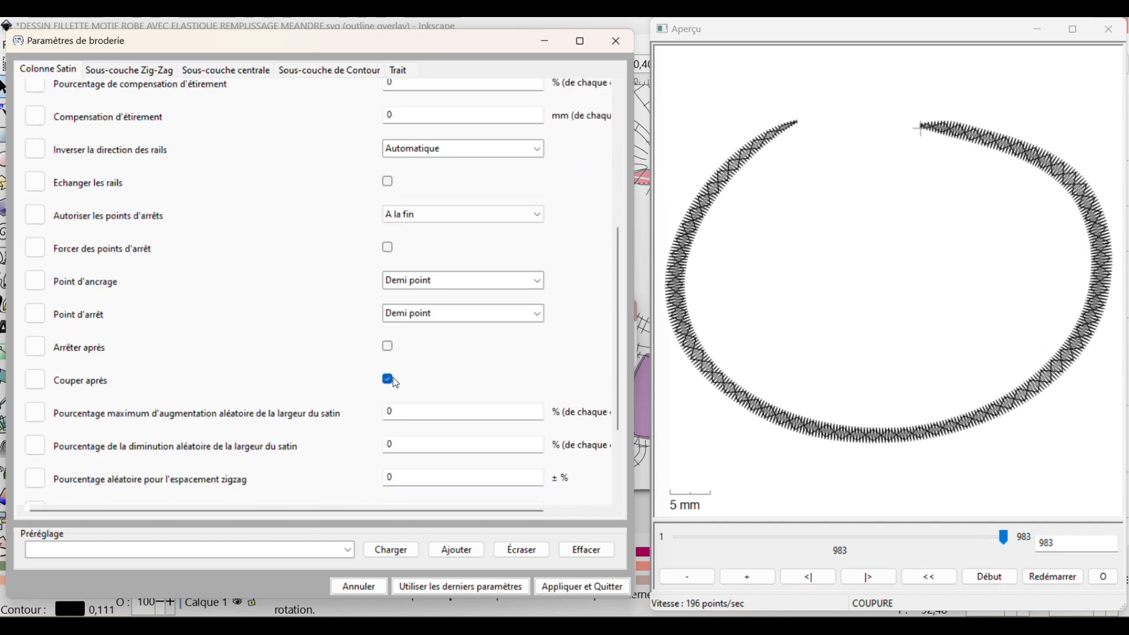
- Check the zigzag underlay settings of the head outline and leave its embroidery parameters
{"action": "left_click", "coordinate": [112, 72]}
{"action": "left_click_drag", "start_coordinate": [253, 267], "coordinate": [207, 261]}
{"action": "left_click", "coordinate": [64, 73]}
{"action": "left_click", "coordinate": [411, 587]}
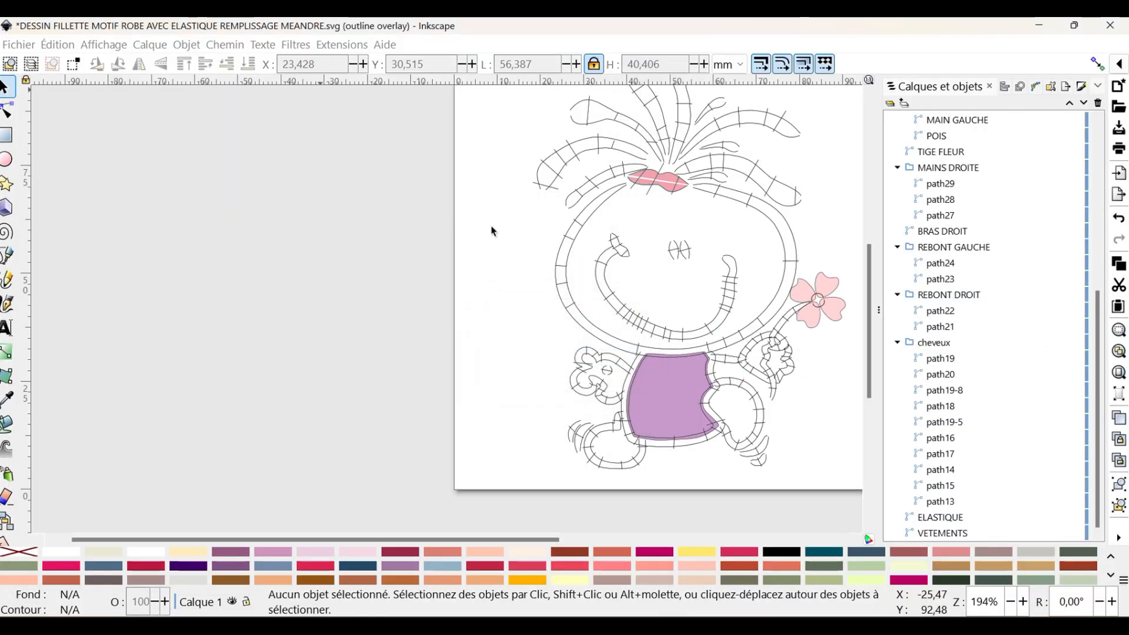
{"action": "left_click", "coordinate": [611, 140]}
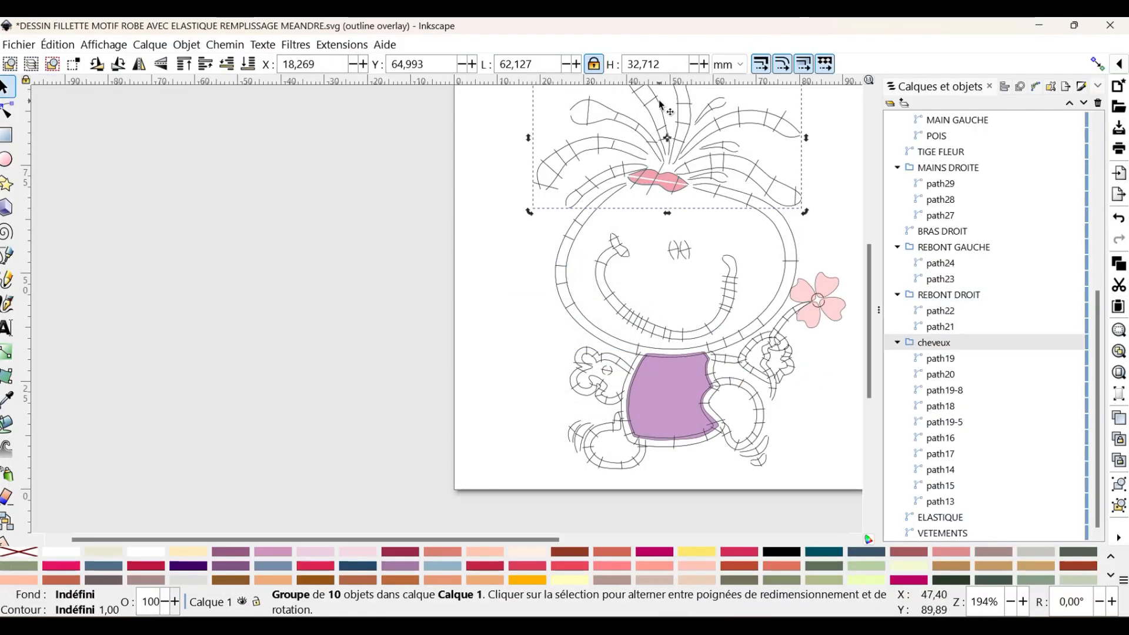
{"action": "left_click", "coordinate": [951, 297]}
{"action": "left_click", "coordinate": [951, 248]}
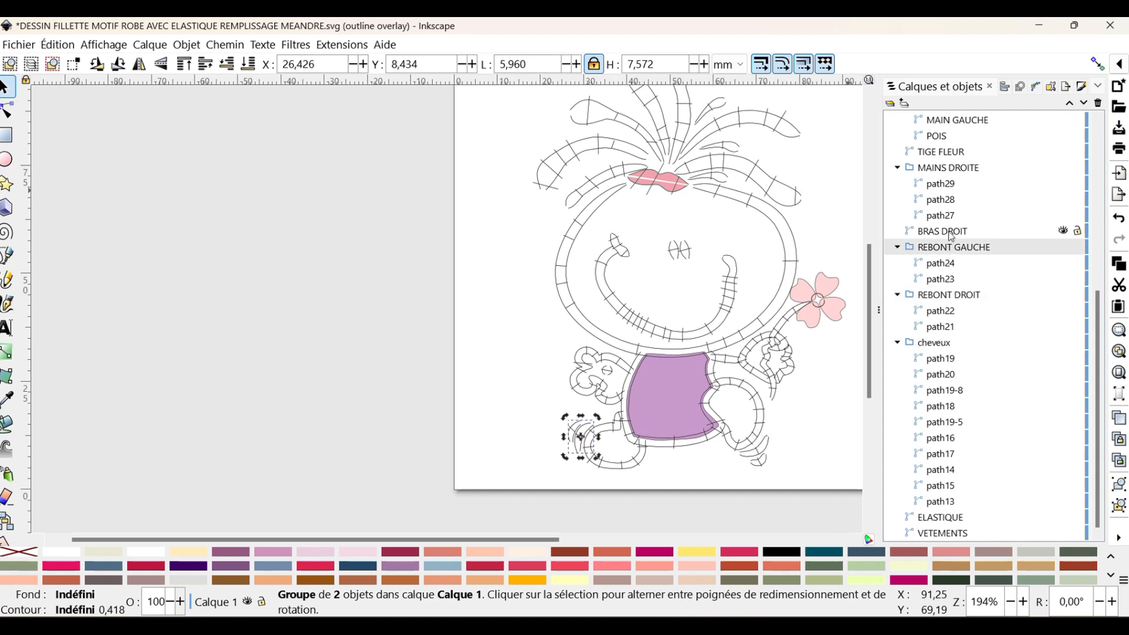
{"action": "left_click", "coordinate": [951, 232]}
{"action": "left_click", "coordinate": [948, 216]}
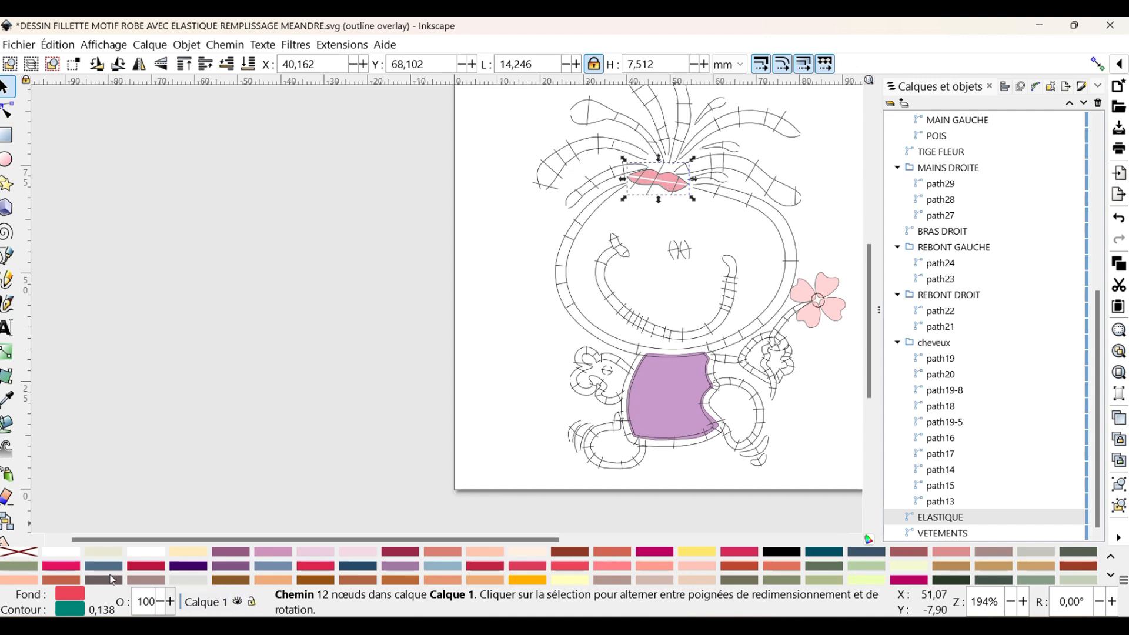
- Remove the fill from the ELASTIQUE shape in the hair and set its outline colour to pinkish red
{"action": "right_click", "coordinate": [18, 555]}
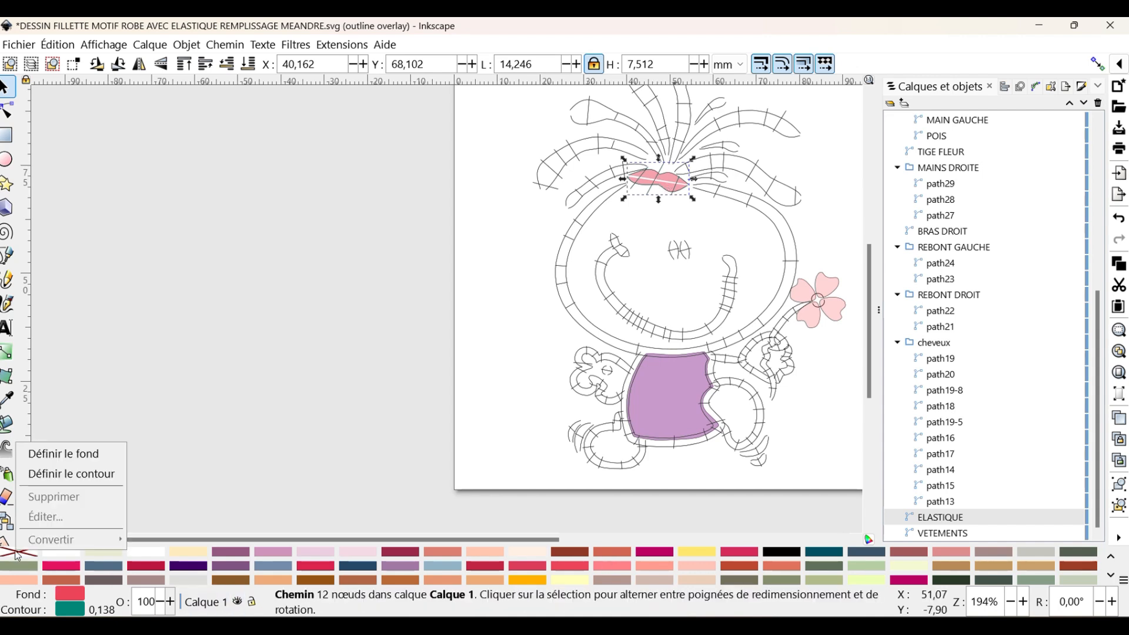
{"action": "left_click", "coordinate": [83, 455]}
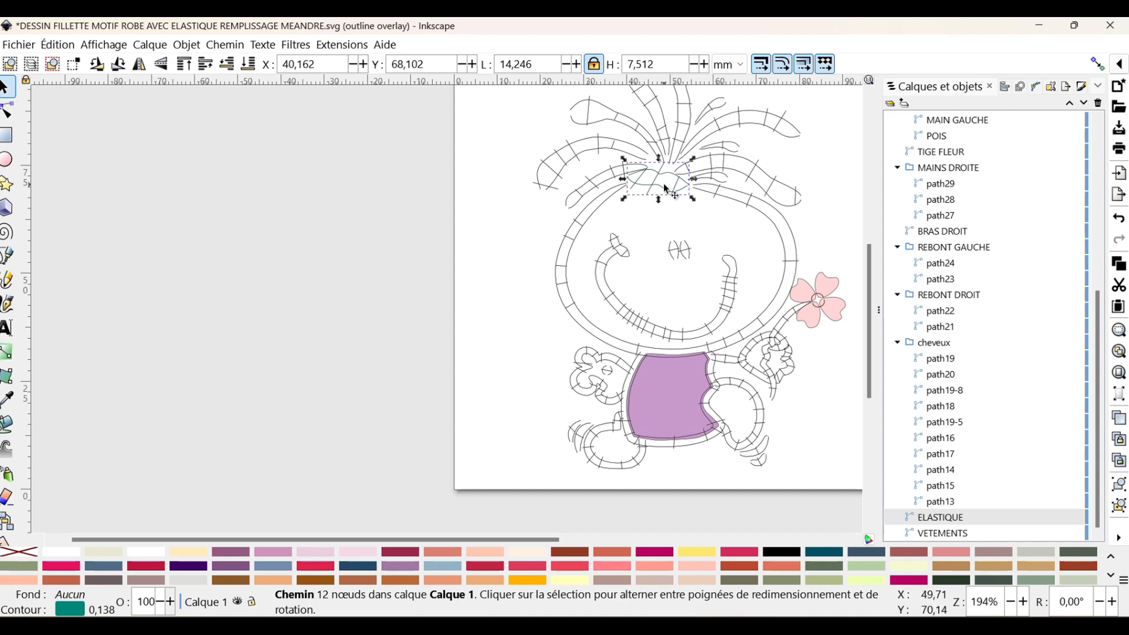
{"action": "right_click", "coordinate": [579, 572]}
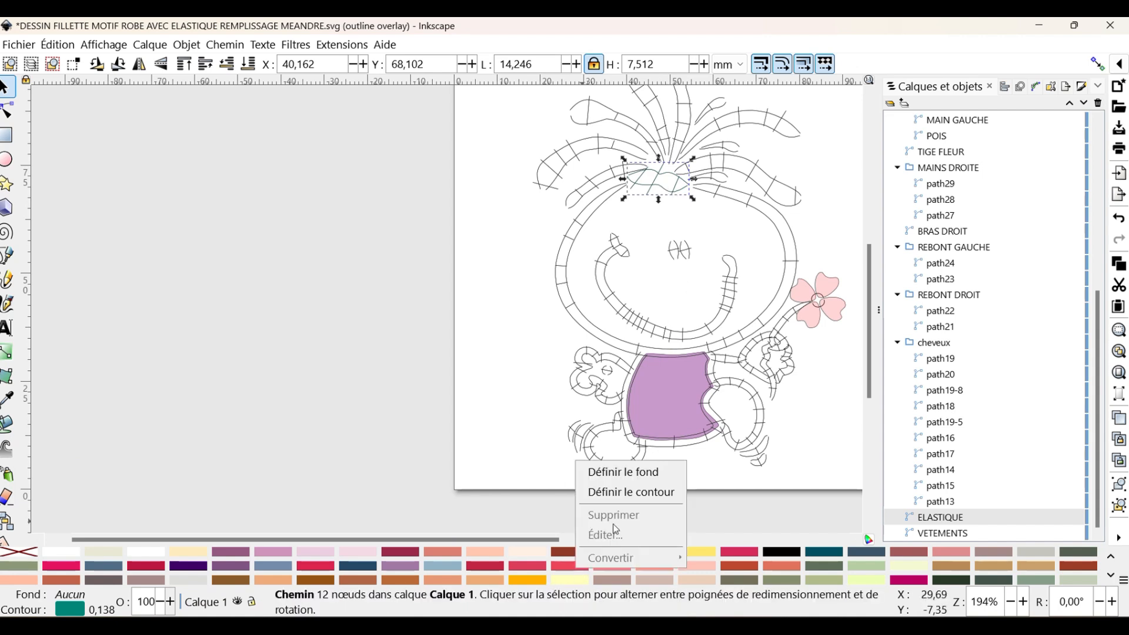
{"action": "left_click", "coordinate": [616, 488]}
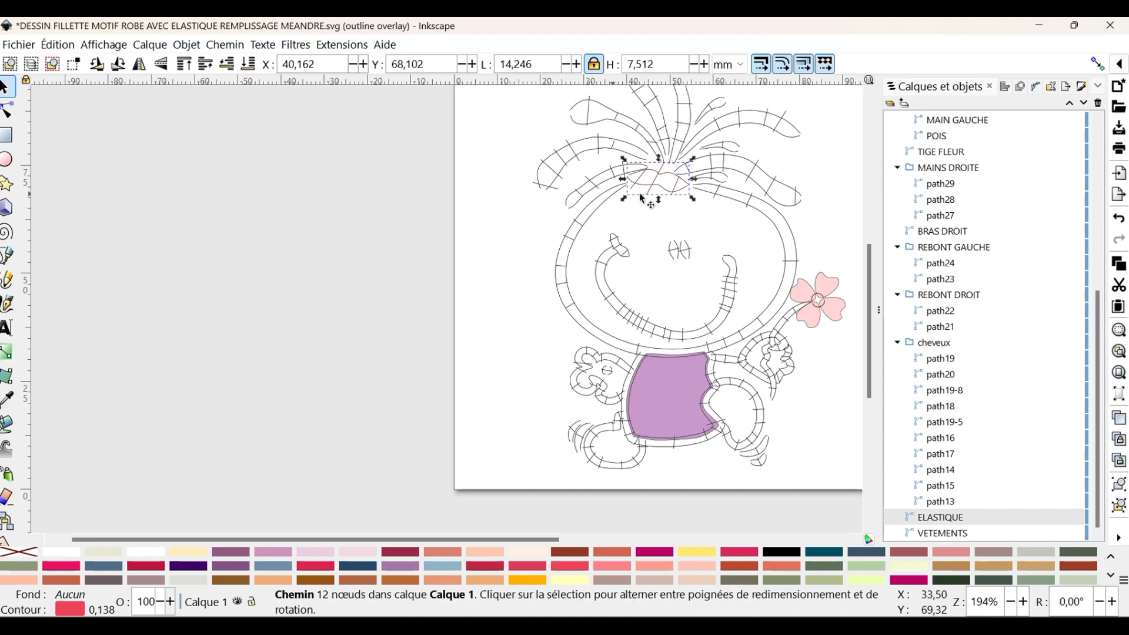
{"action": "key", "text": "Escape"}
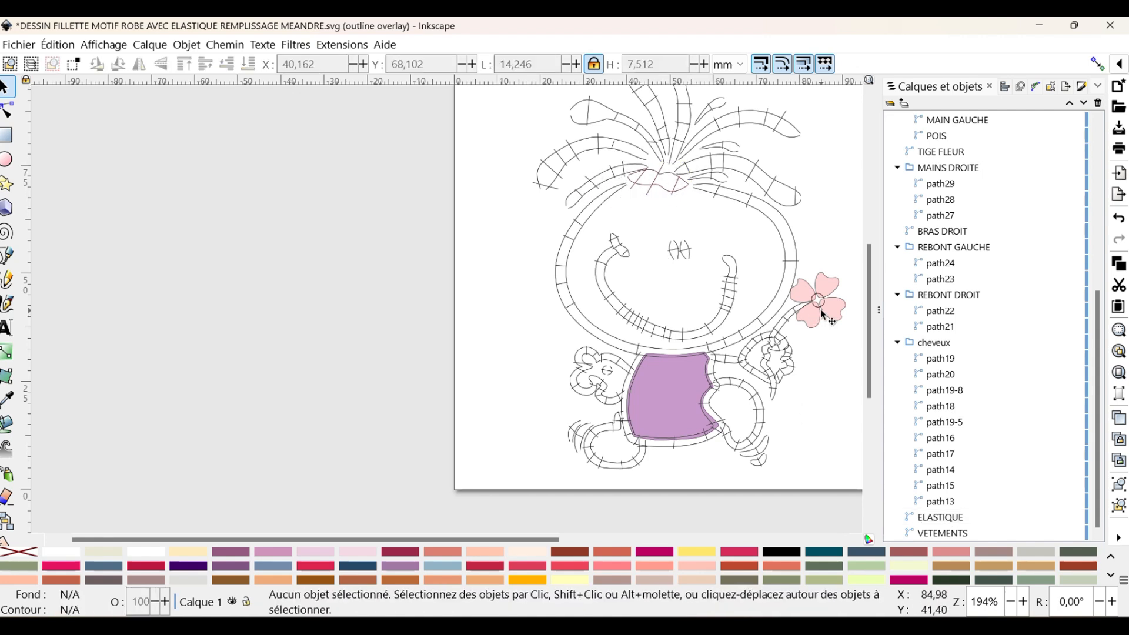
- Open the embroidery parameters for the FLEUR group and check the fill underlay settings of its petals
{"action": "left_click", "coordinate": [823, 316]}
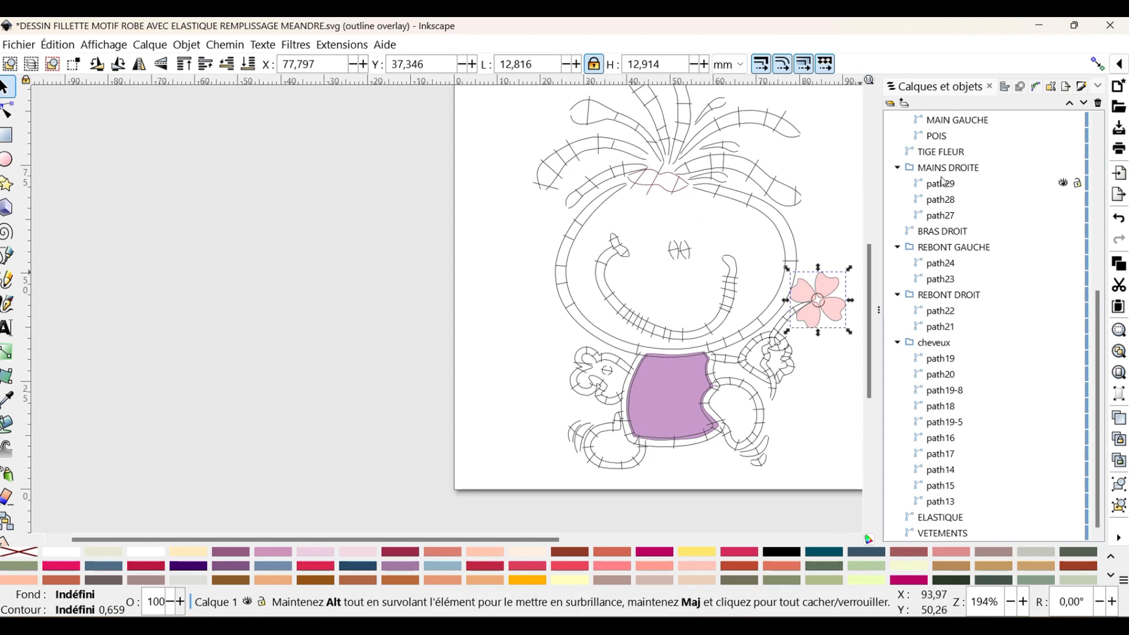
{"action": "scroll", "coordinate": [946, 188], "scroll_direction": "up", "scroll_amount": 6}
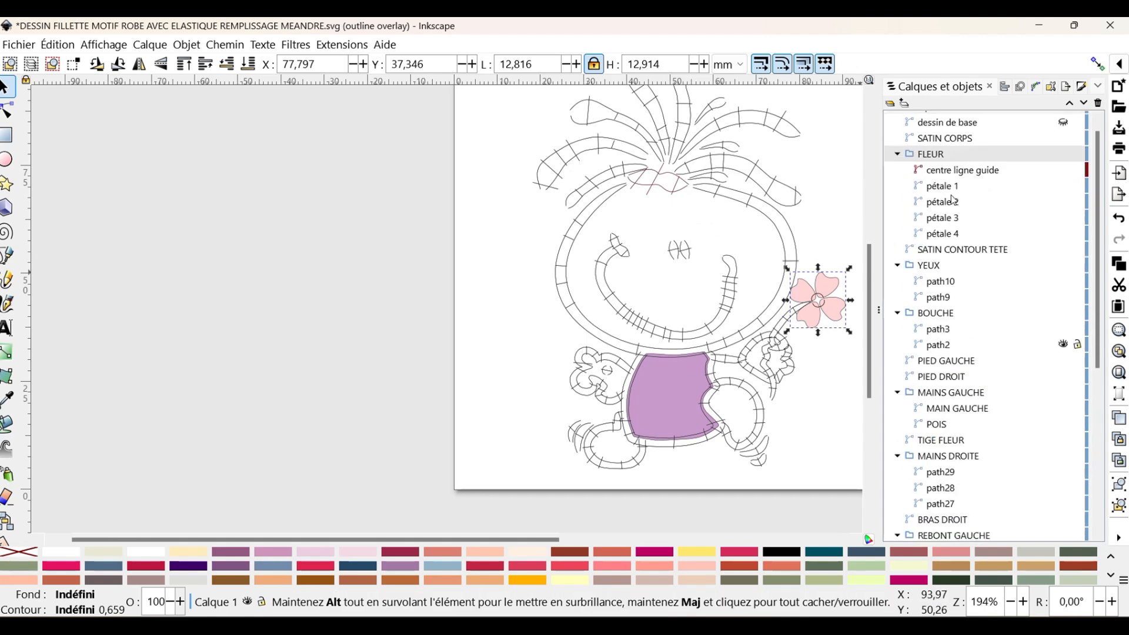
{"action": "left_click", "coordinate": [341, 45]}
{"action": "mouse_move", "coordinate": [365, 272]}
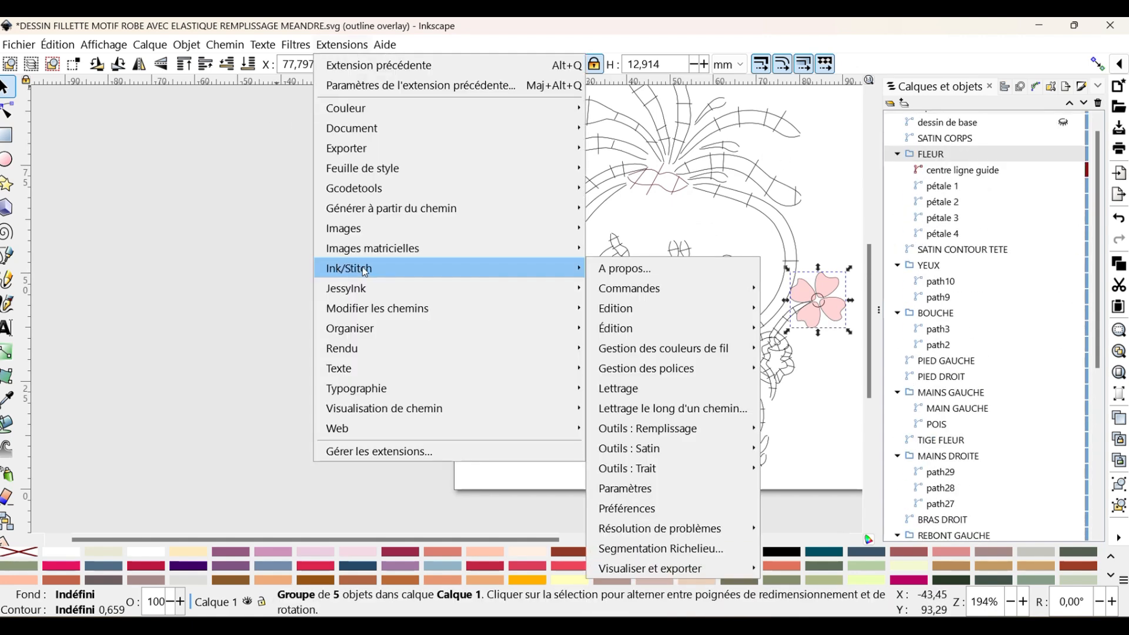
{"action": "left_click", "coordinate": [653, 488]}
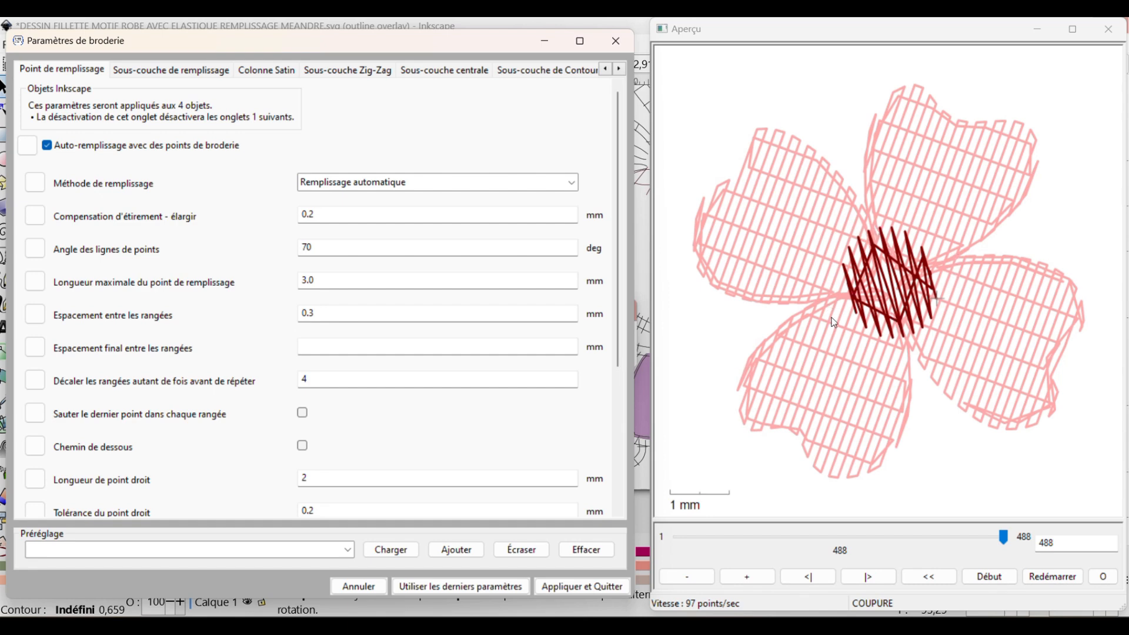
{"action": "left_click", "coordinate": [174, 73]}
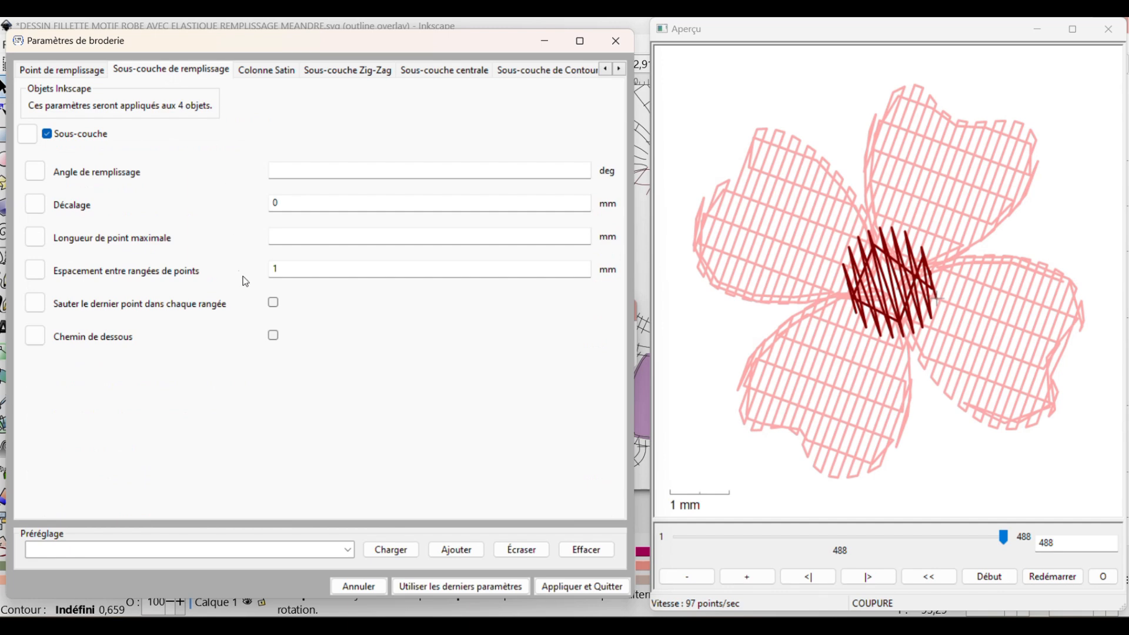
{"action": "left_click", "coordinate": [288, 203]}
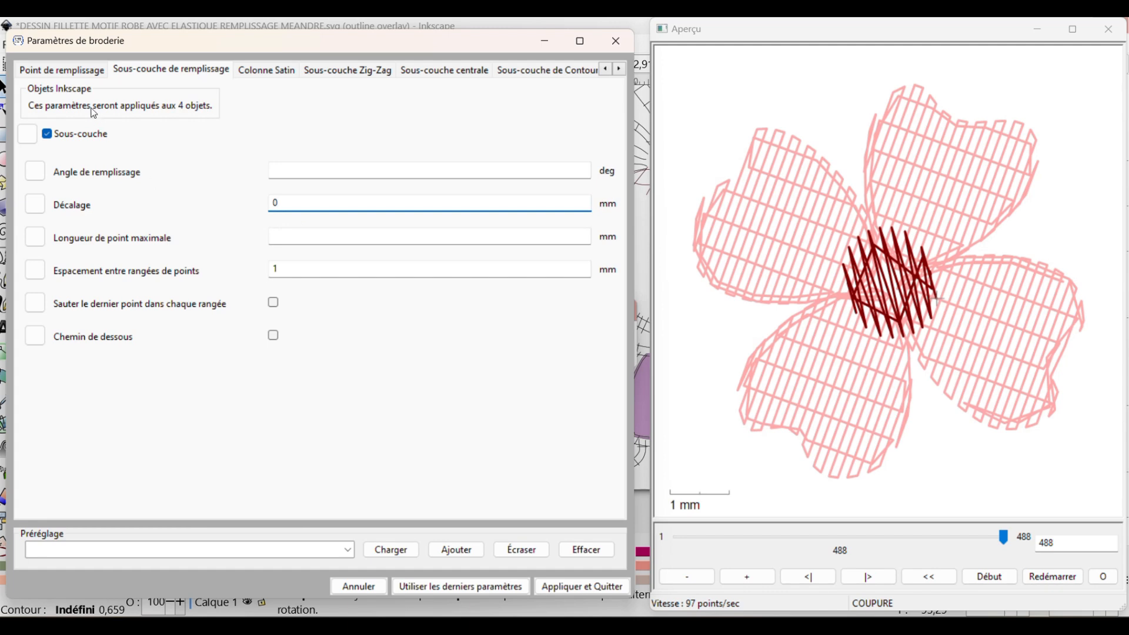
{"action": "left_click", "coordinate": [67, 69]}
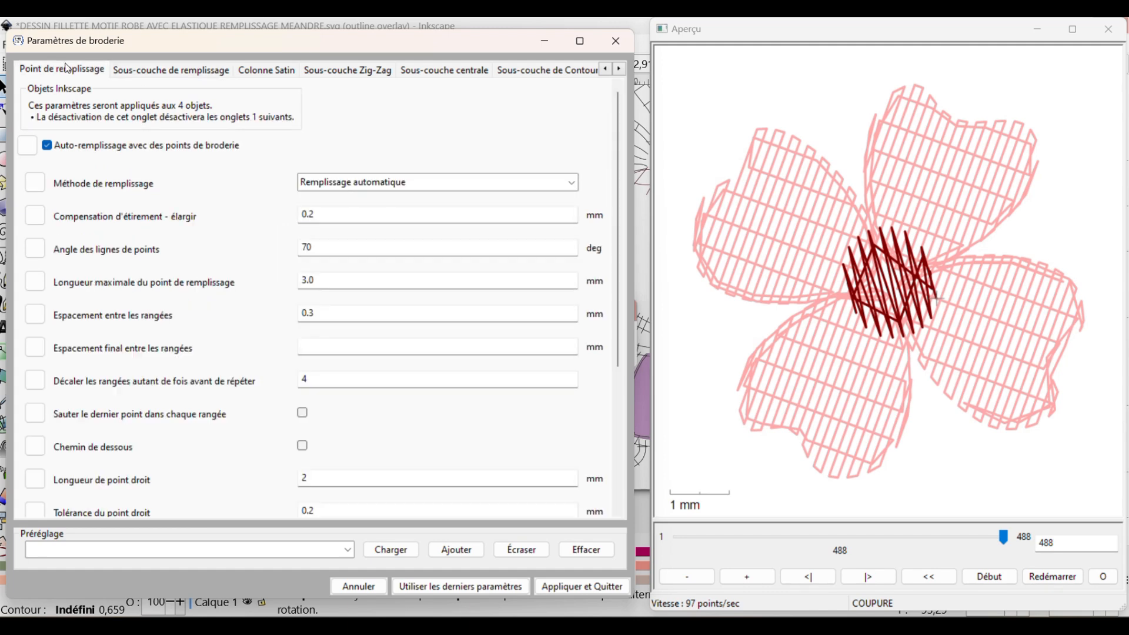
- Examine the petals' fill stitch settings, including the lock stitches, row staggering, running stitch tolerance and line angle
{"action": "scroll", "coordinate": [364, 432], "scroll_direction": "down", "scroll_amount": 4}
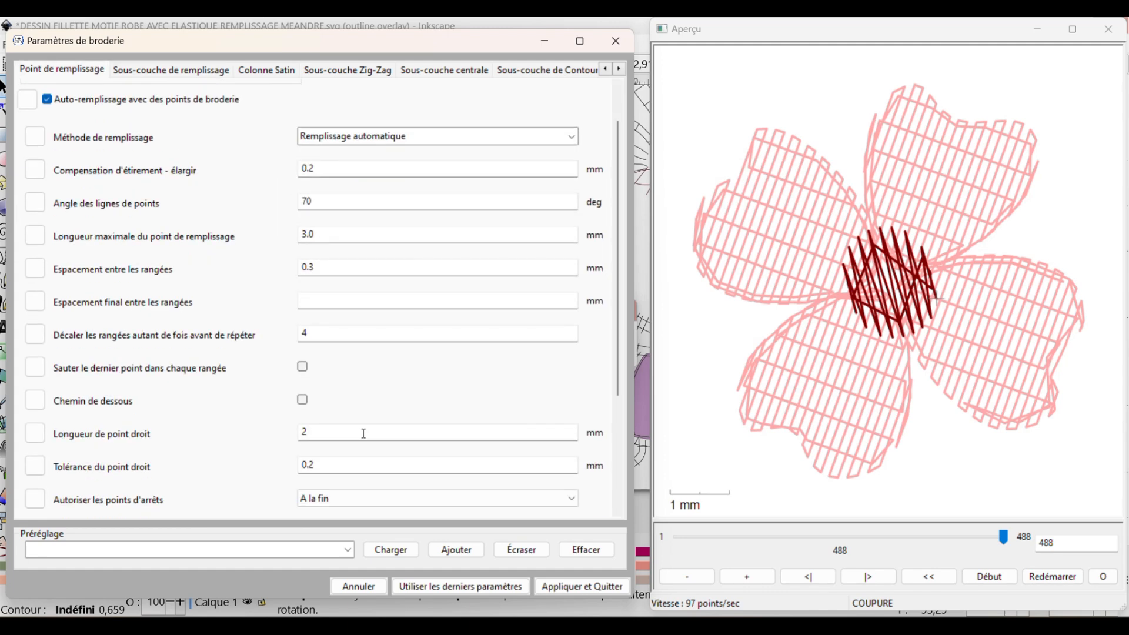
{"action": "scroll", "coordinate": [370, 442], "scroll_direction": "down", "scroll_amount": 3}
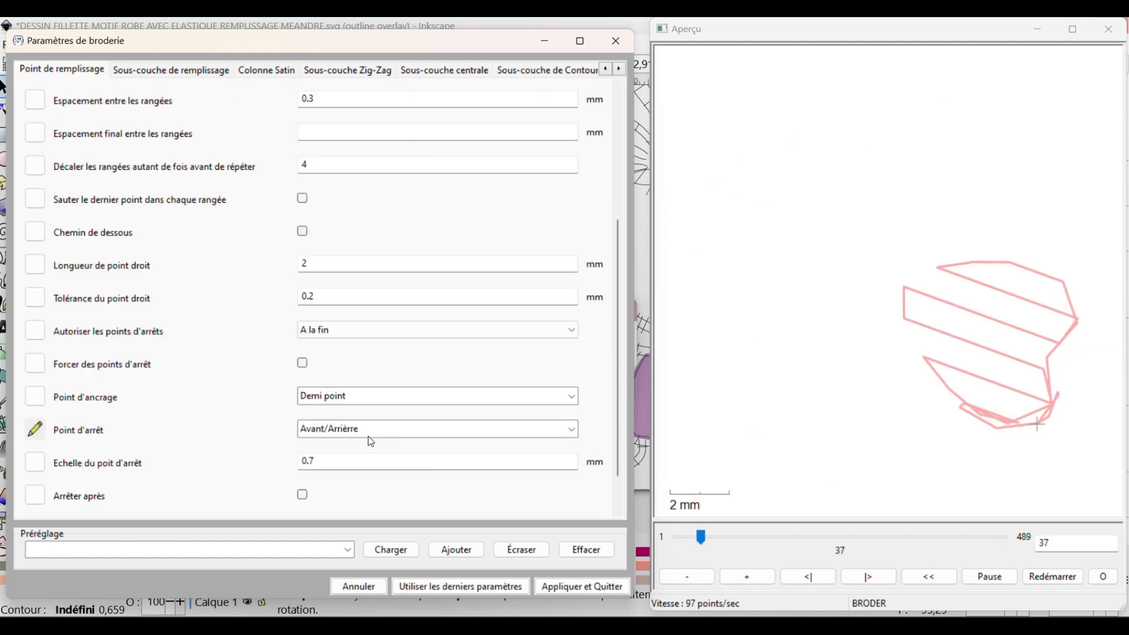
{"action": "scroll", "coordinate": [371, 441], "scroll_direction": "down", "scroll_amount": 1}
{"action": "scroll", "coordinate": [370, 441], "scroll_direction": "up", "scroll_amount": 2}
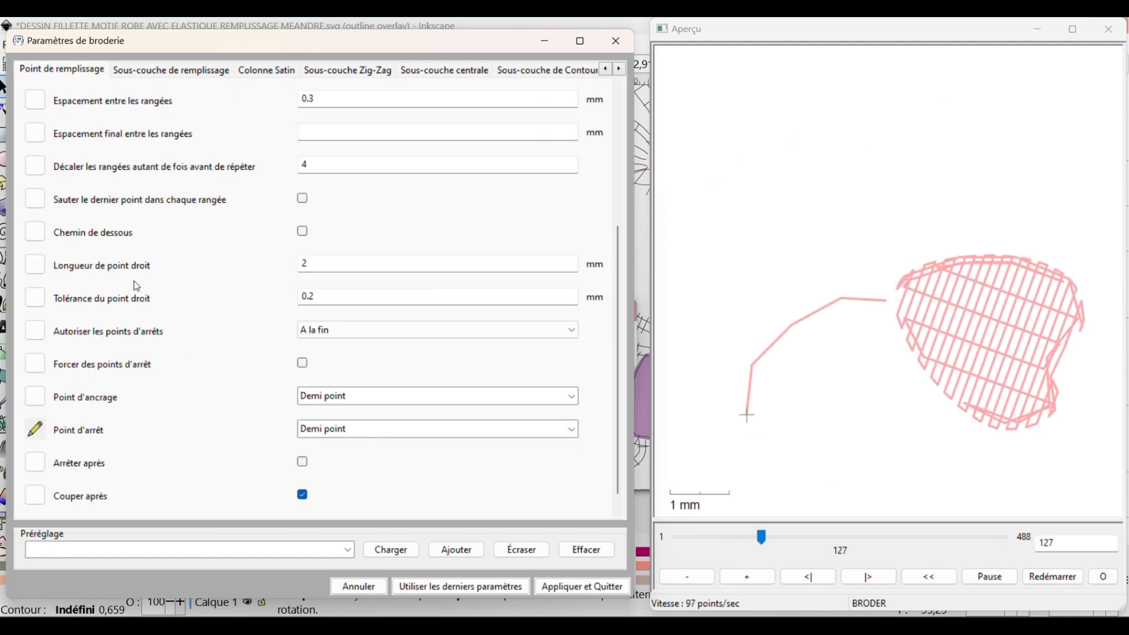
{"action": "scroll", "coordinate": [361, 249], "scroll_direction": "up", "scroll_amount": 3}
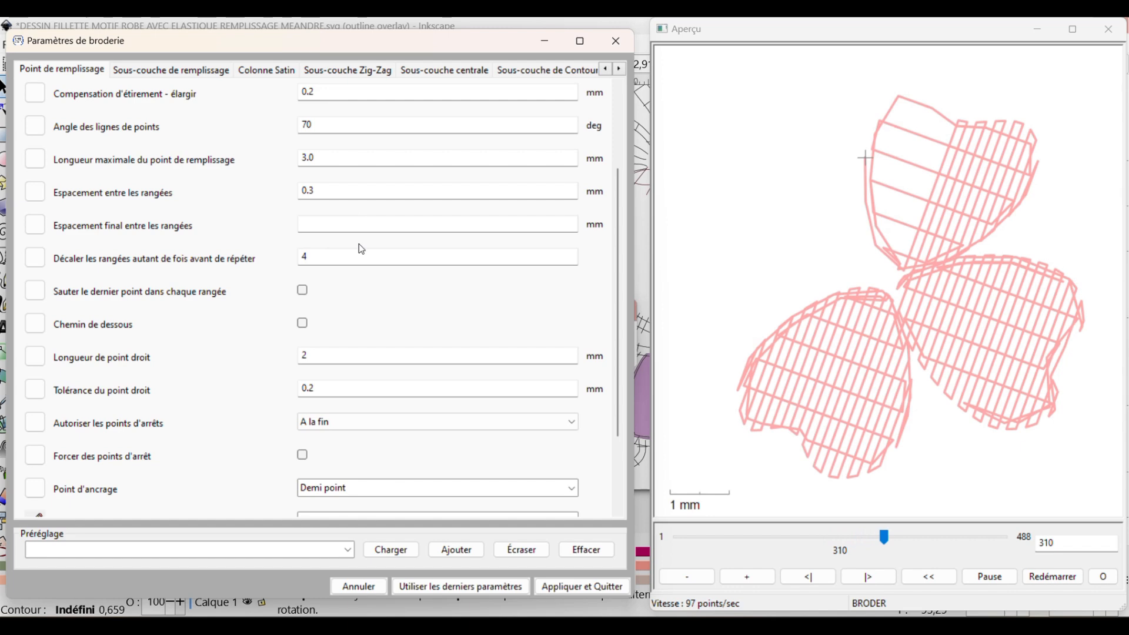
{"action": "double_click", "coordinate": [332, 259]}
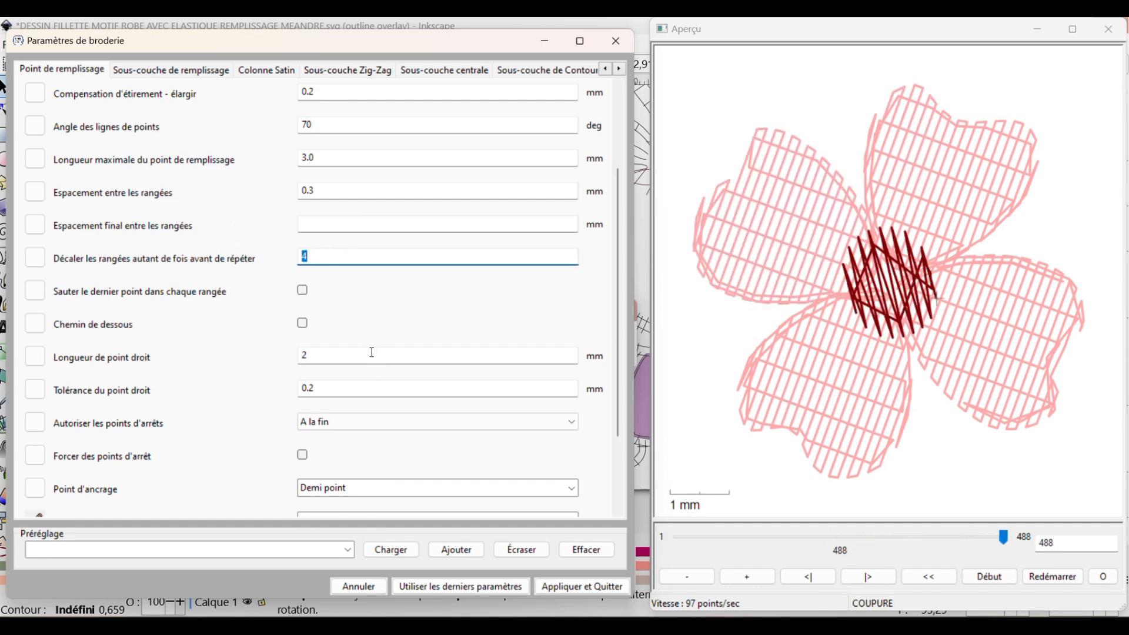
{"action": "left_click", "coordinate": [324, 390]}
{"action": "scroll", "coordinate": [194, 323], "scroll_direction": "up", "scroll_amount": 3}
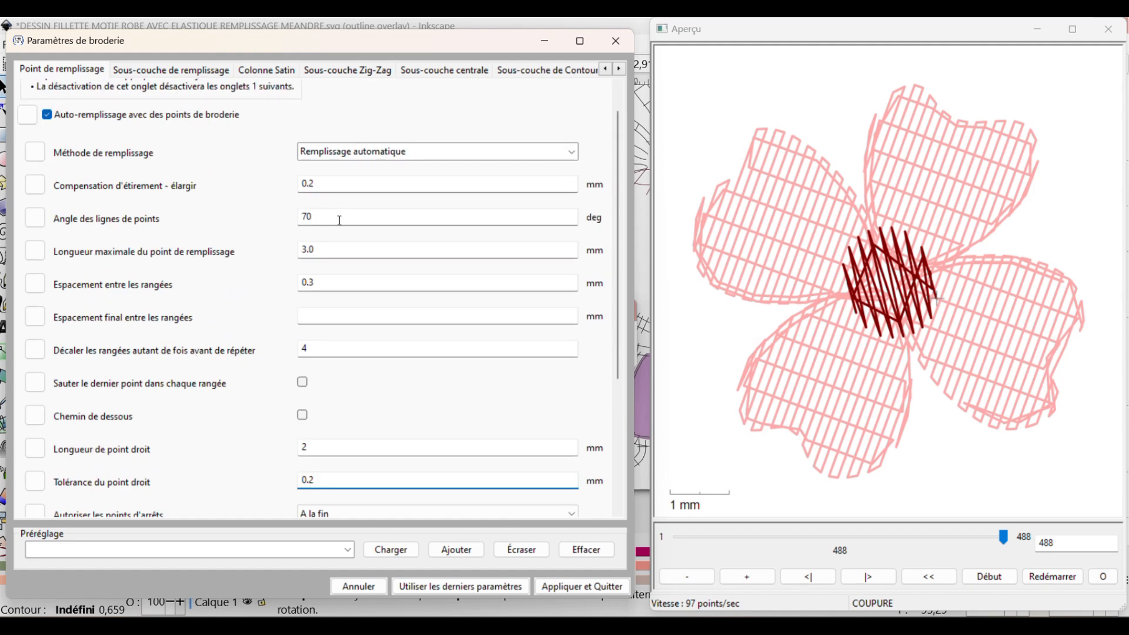
{"action": "left_click", "coordinate": [339, 219]}
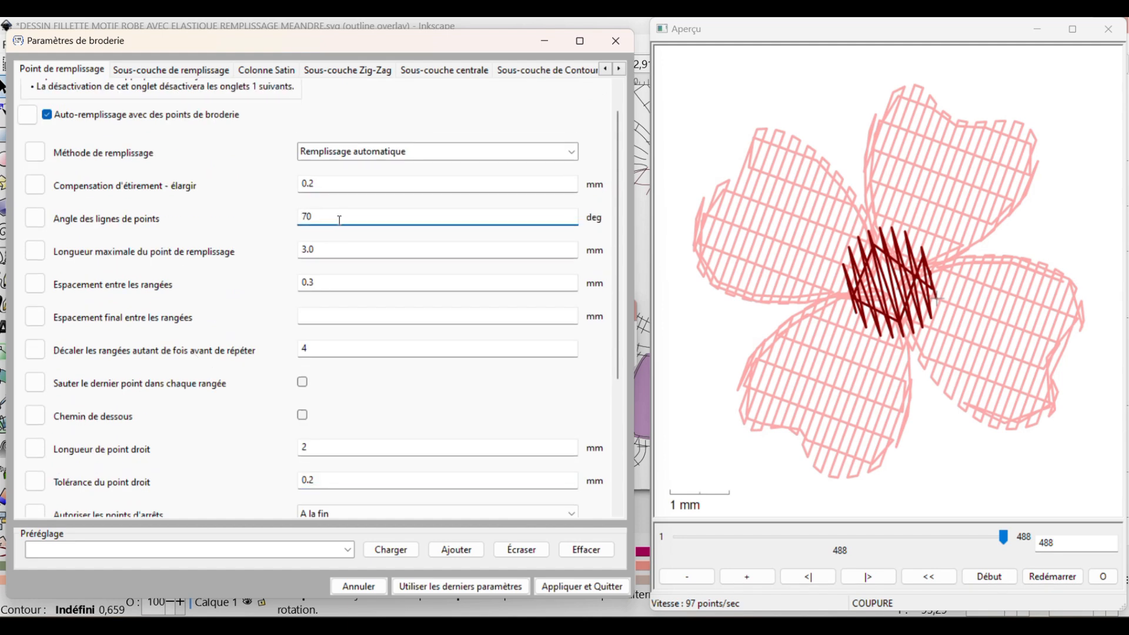
- Try a pull compensation of 0 mm on the flower petals, restore 0.2 mm and cancel out of the embroidery parameters
{"action": "double_click", "coordinate": [333, 188]}
{"action": "type", "text": "0"}
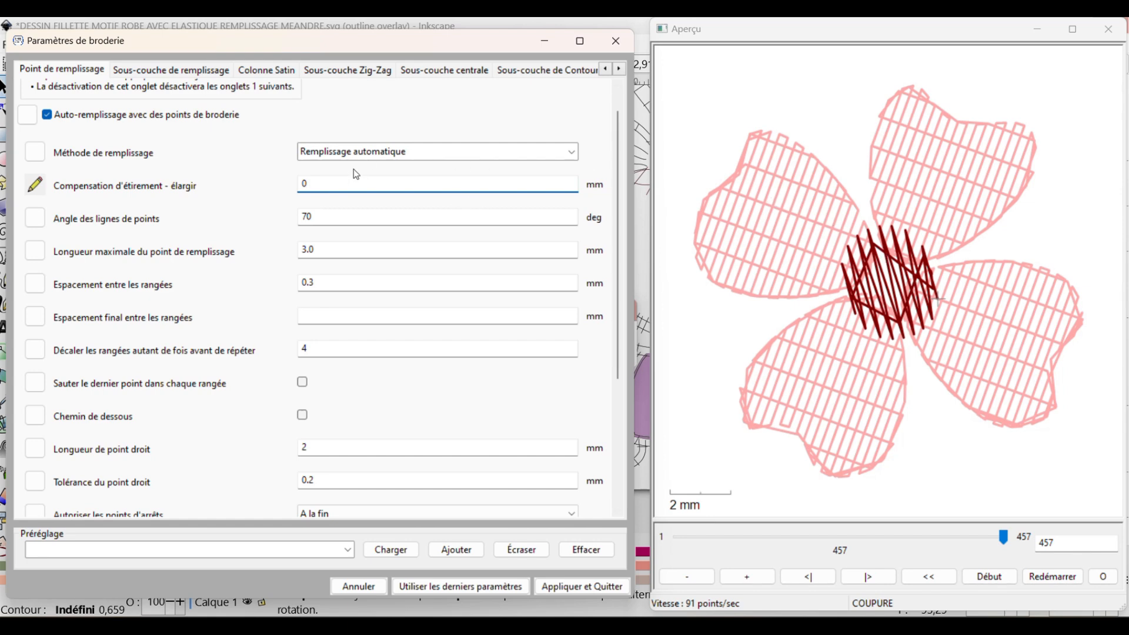
{"action": "type", "text": ";2"}
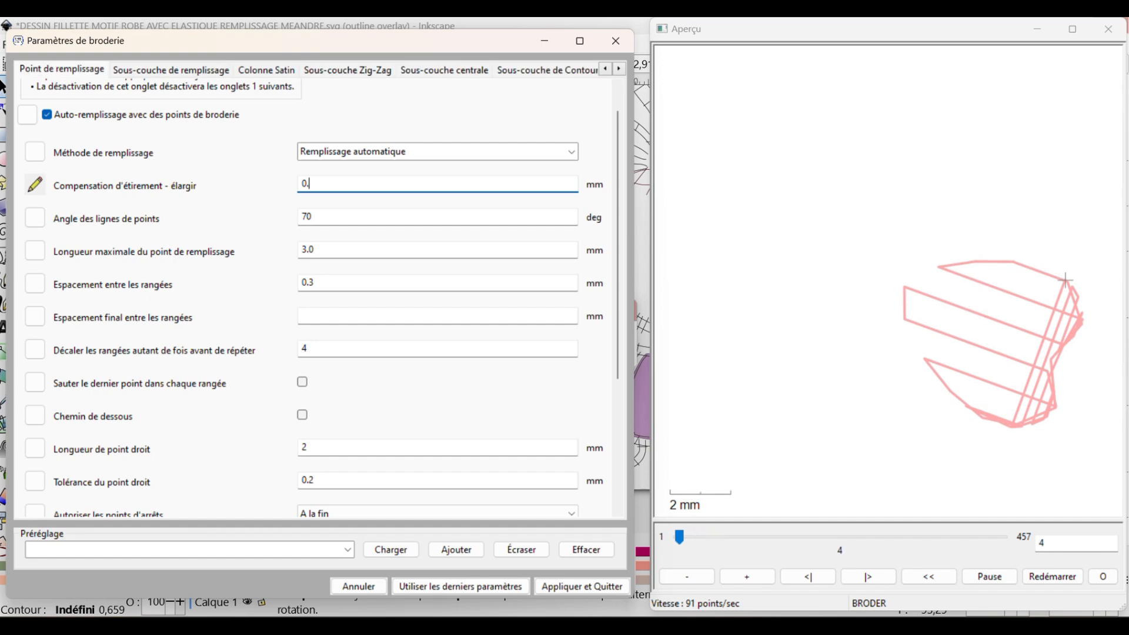
{"action": "type", "text": "2"}
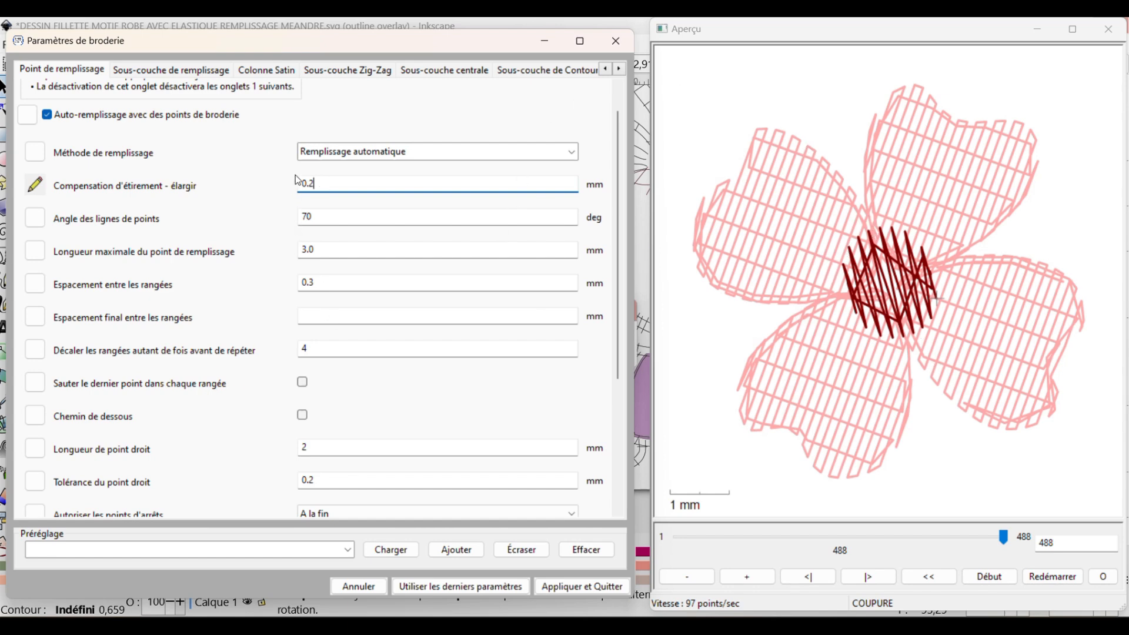
{"action": "left_click_drag", "start_coordinate": [337, 184], "coordinate": [240, 180]}
{"action": "left_click", "coordinate": [348, 588]}
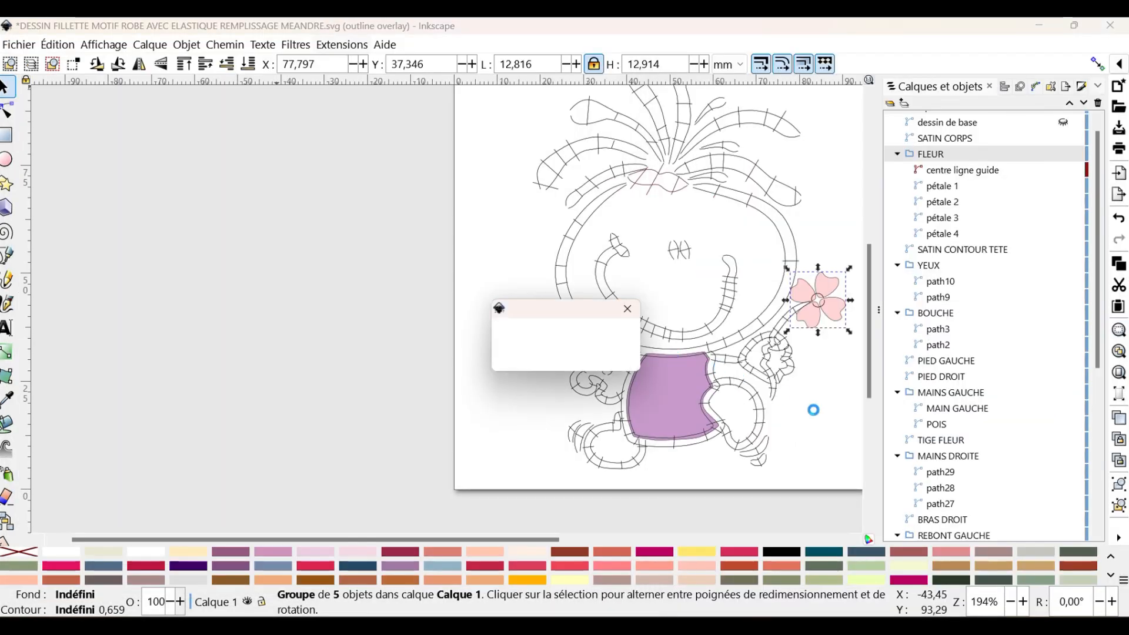
{"action": "left_click", "coordinate": [814, 405]}
{"action": "scroll", "coordinate": [825, 436], "scroll_direction": "up", "scroll_amount": 2}
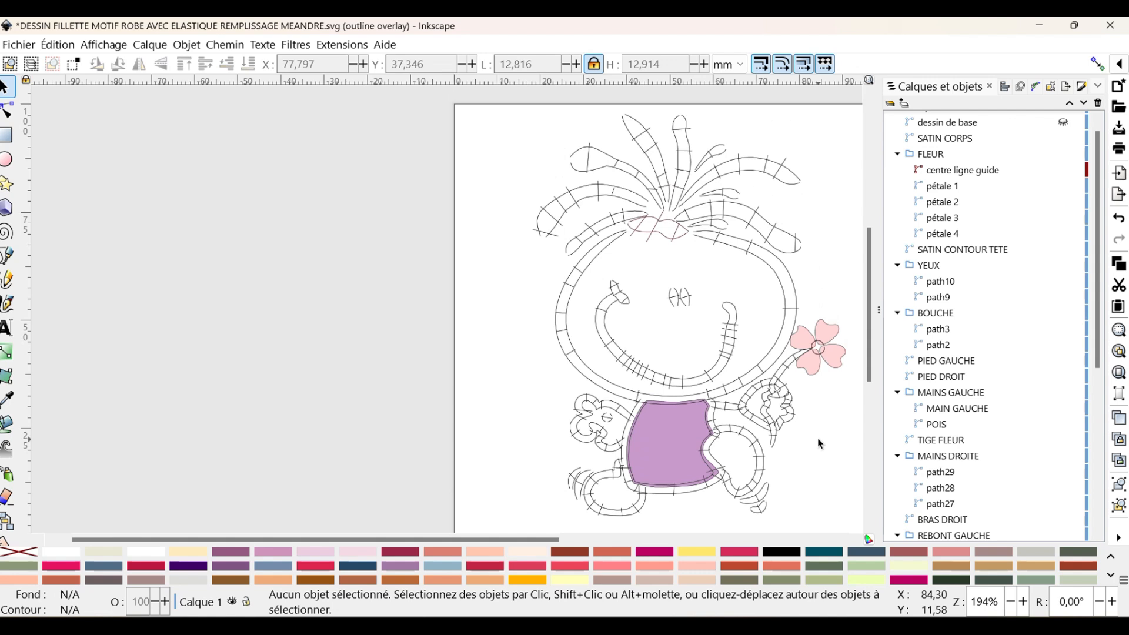
{"action": "left_click_drag", "start_coordinate": [470, 541], "coordinate": [570, 543]}
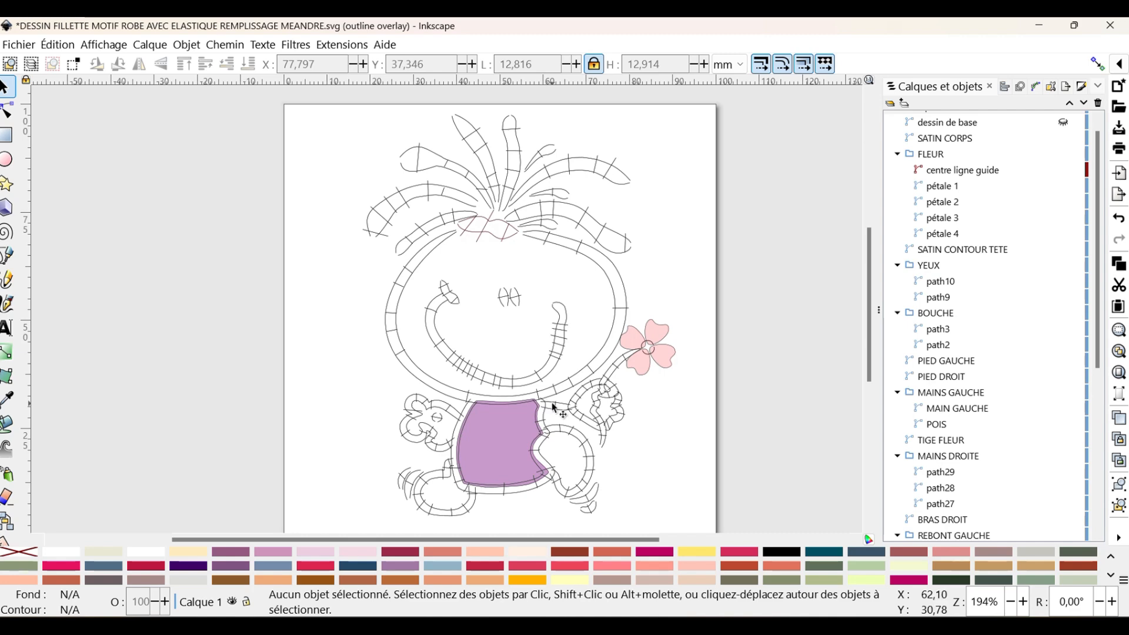
{"action": "scroll", "coordinate": [452, 449], "scroll_direction": "down", "scroll_amount": 4}
{"action": "scroll", "coordinate": [1003, 501], "scroll_direction": "down", "scroll_amount": 8}
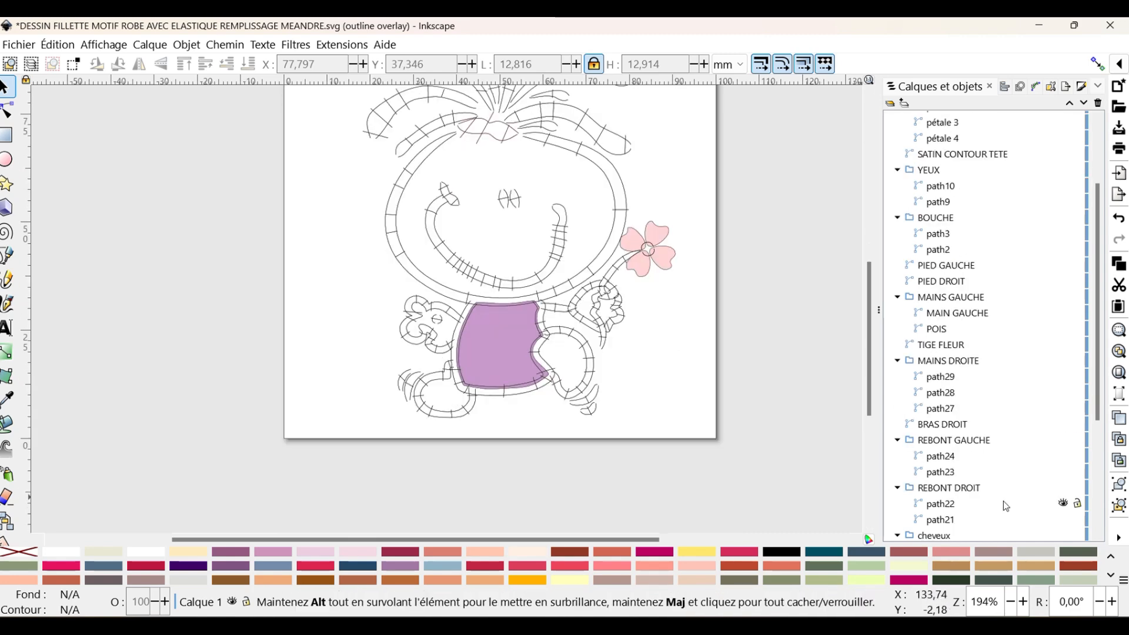
{"action": "left_click", "coordinate": [958, 533]}
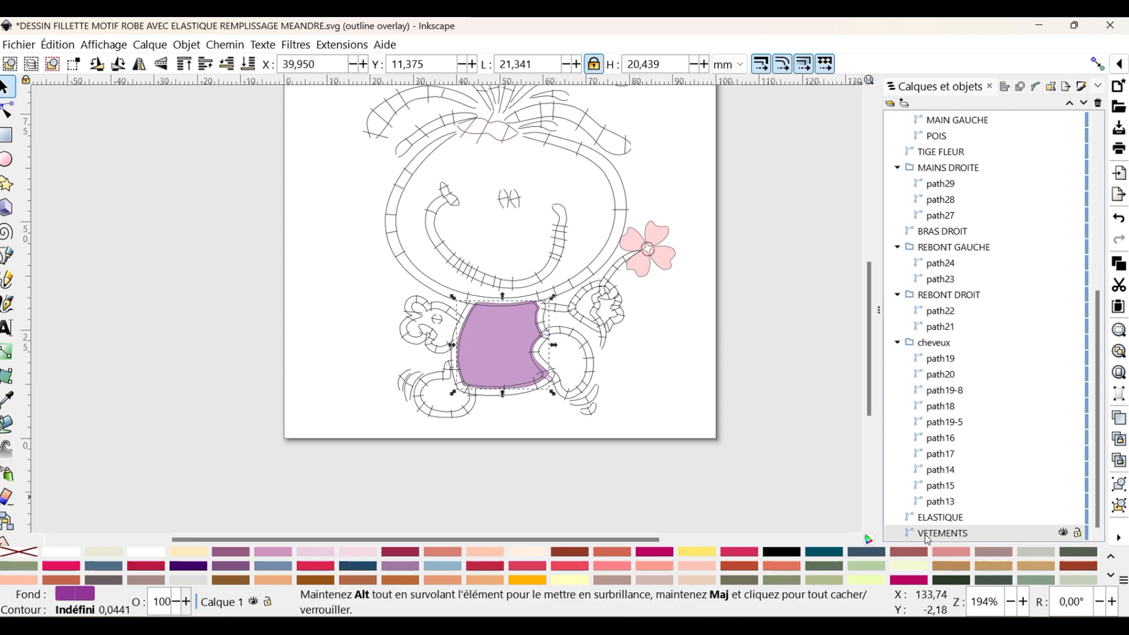
{"action": "scroll", "coordinate": [545, 403], "scroll_direction": "up", "scroll_amount": 4}
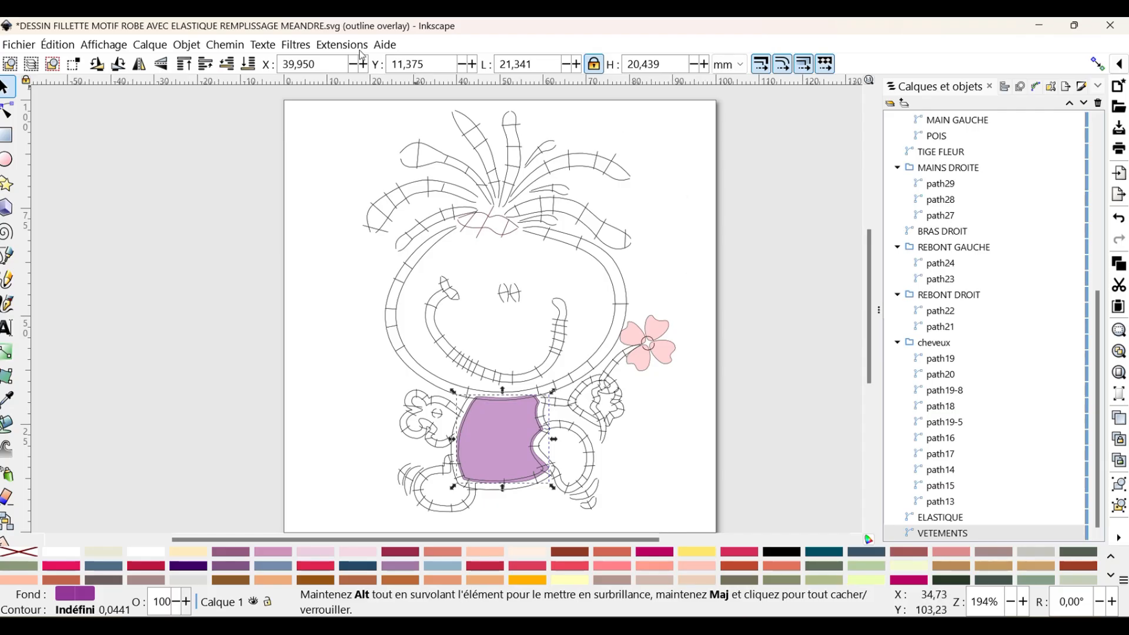
- Run the Ink/Stitch realistic preview simulator on the whole design and raise the playback speed to 64 stitches per second
{"action": "left_click", "coordinate": [342, 44]}
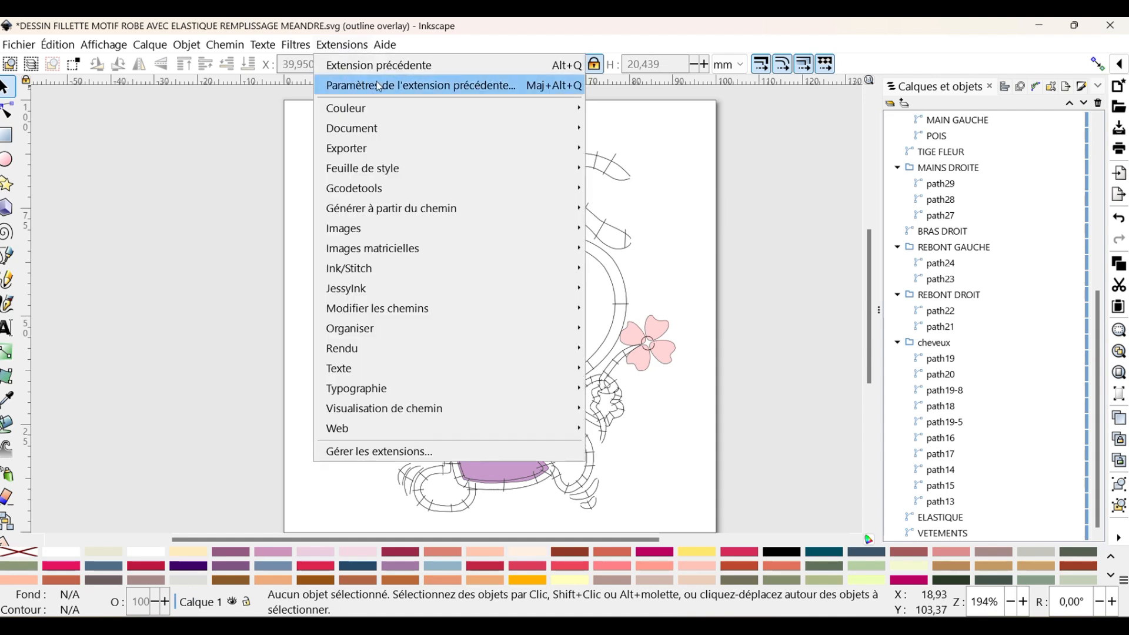
{"action": "mouse_move", "coordinate": [383, 276]}
{"action": "mouse_move", "coordinate": [711, 569]}
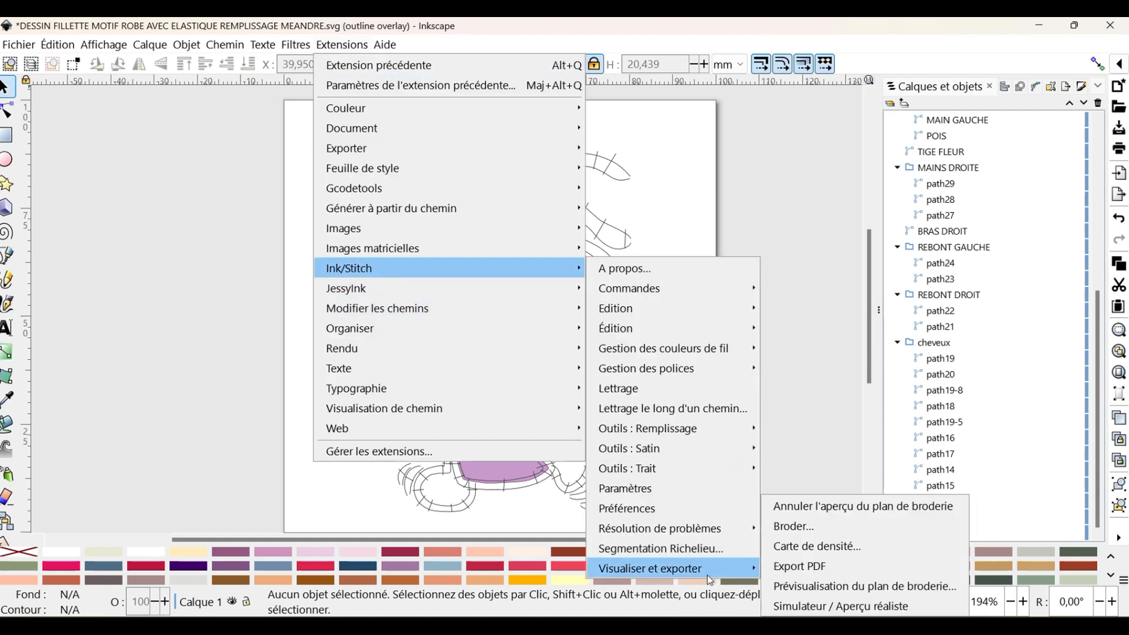
{"action": "left_click", "coordinate": [827, 599]}
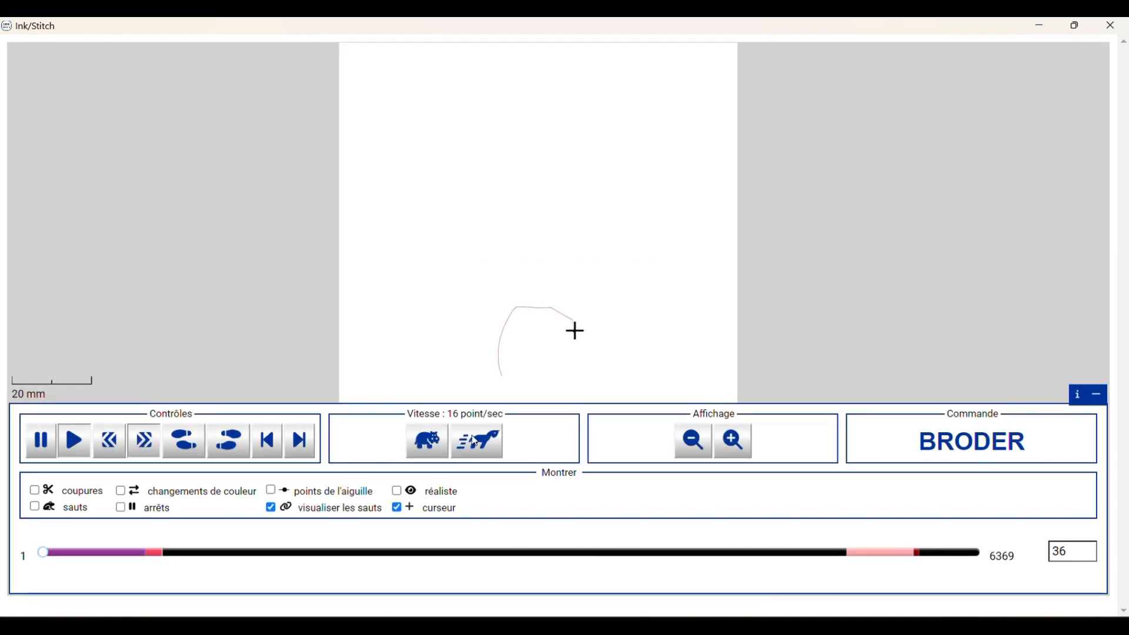
{"action": "left_click", "coordinate": [474, 441]}
{"action": "left_click", "coordinate": [475, 441]}
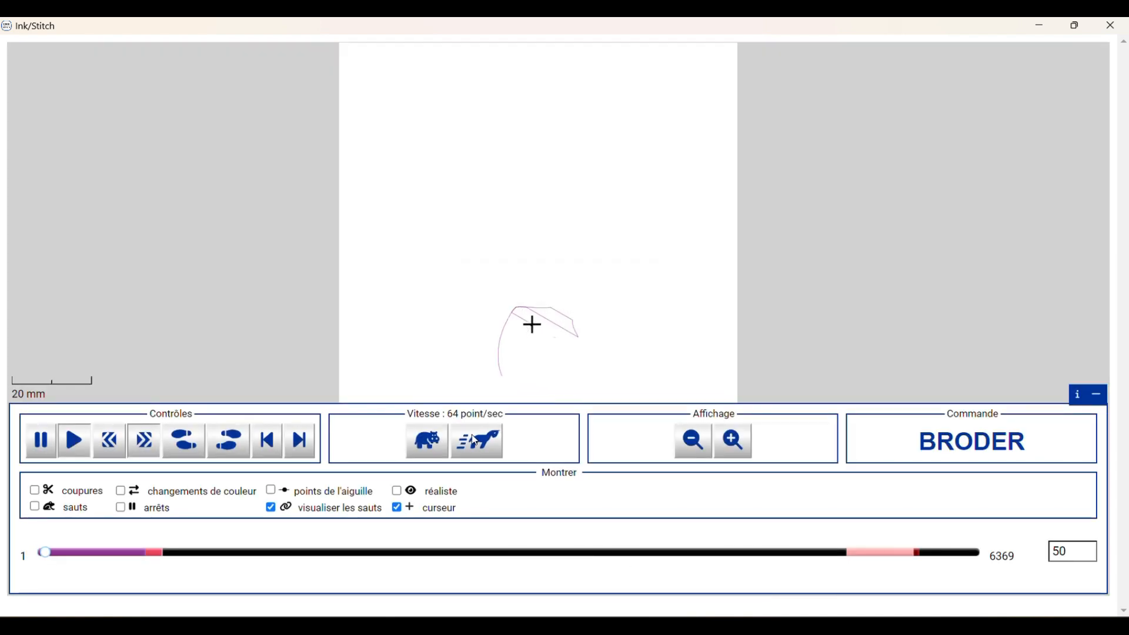
- Raise the stitch-out playback speed to 256 stitches per second, watch the simulation to its end and close the simulator
{"action": "left_click", "coordinate": [475, 440]}
{"action": "left_click", "coordinate": [474, 441]}
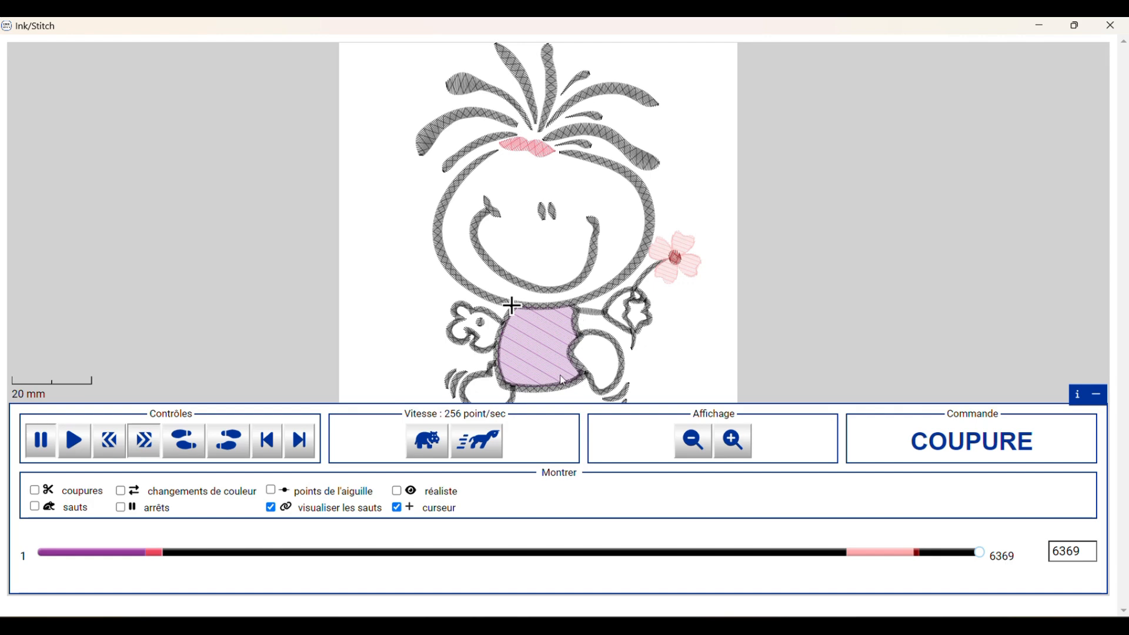
{"action": "left_click", "coordinate": [1110, 26]}
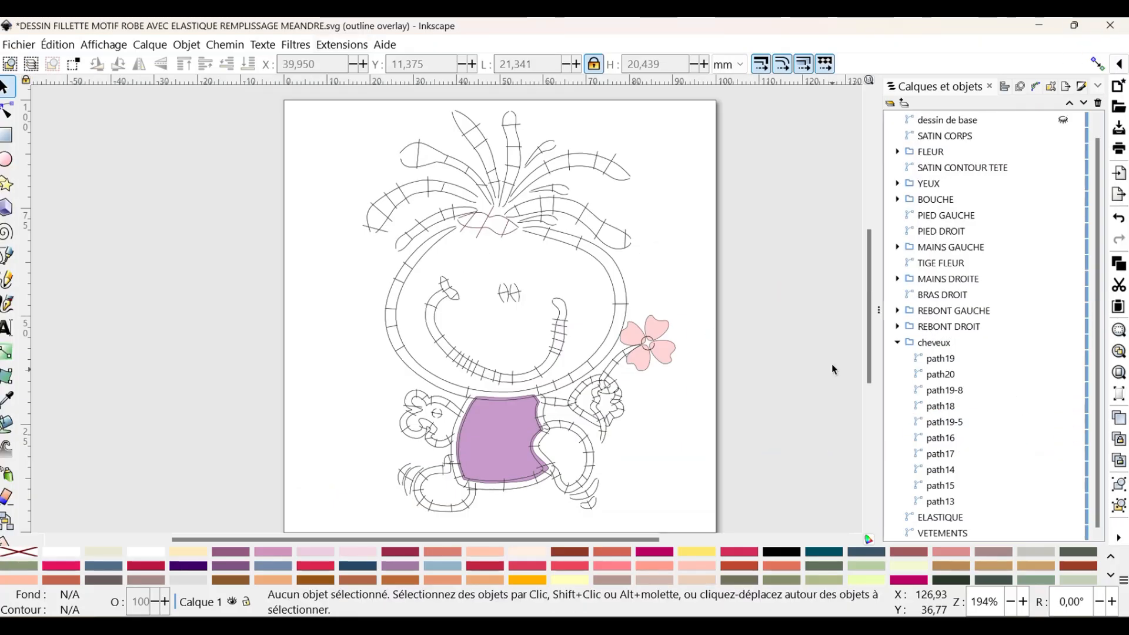
- Review the stitching order of the objects in Calque 1, checking VETEMENTS, SATIN CORPS, REBONT DROIT and cheveux with the groups collapsed
{"action": "left_click", "coordinate": [897, 342]}
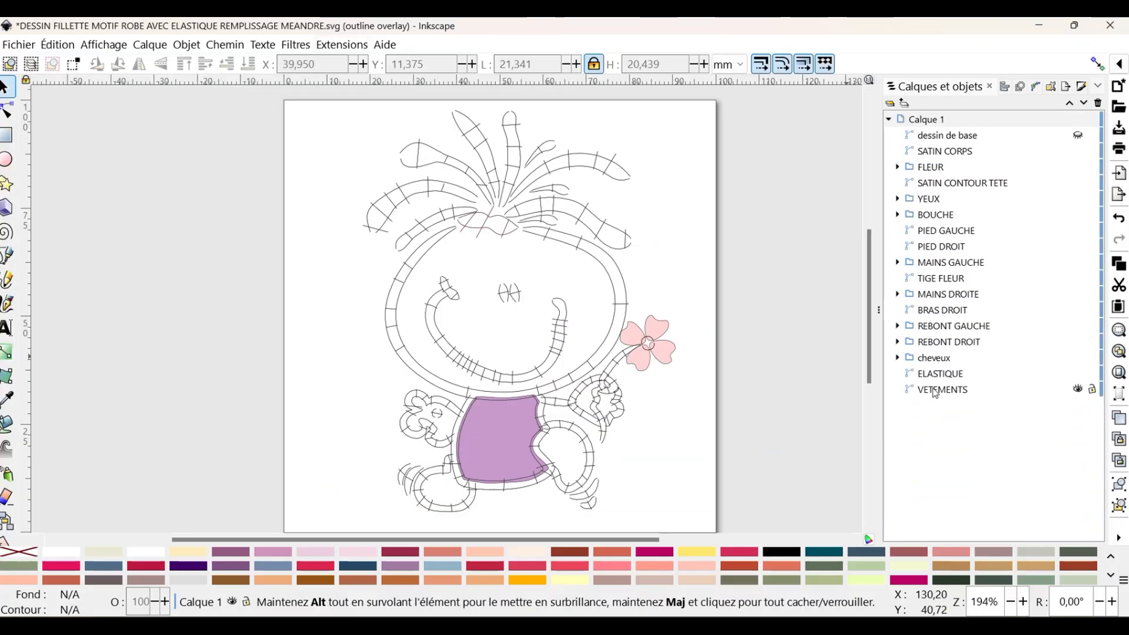
{"action": "left_click", "coordinate": [936, 390]}
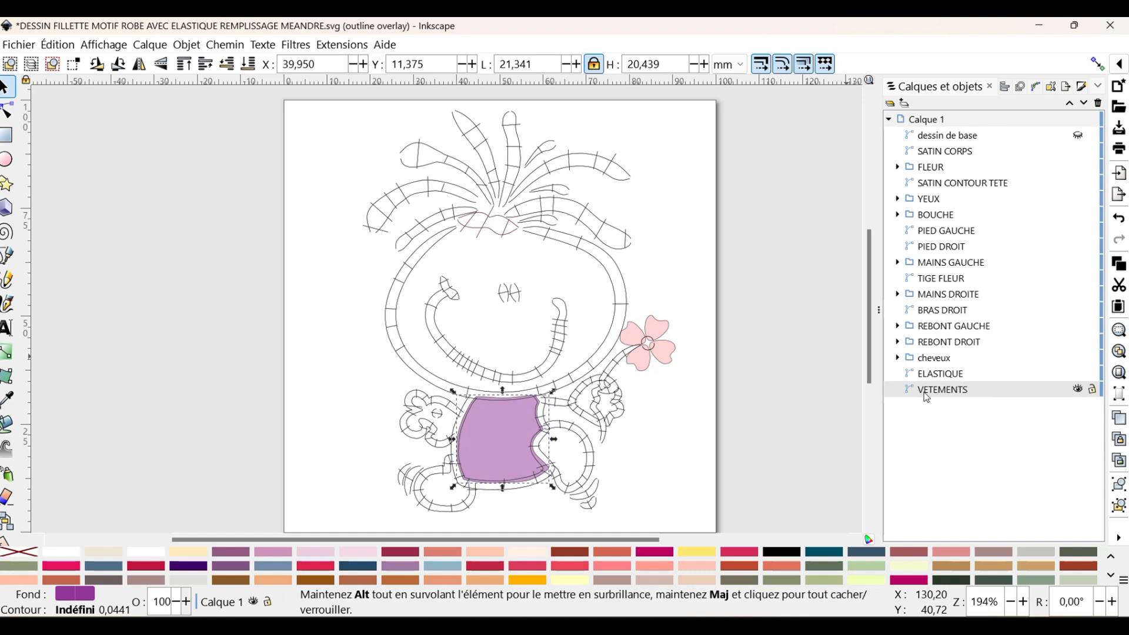
{"action": "left_click", "coordinate": [939, 152]}
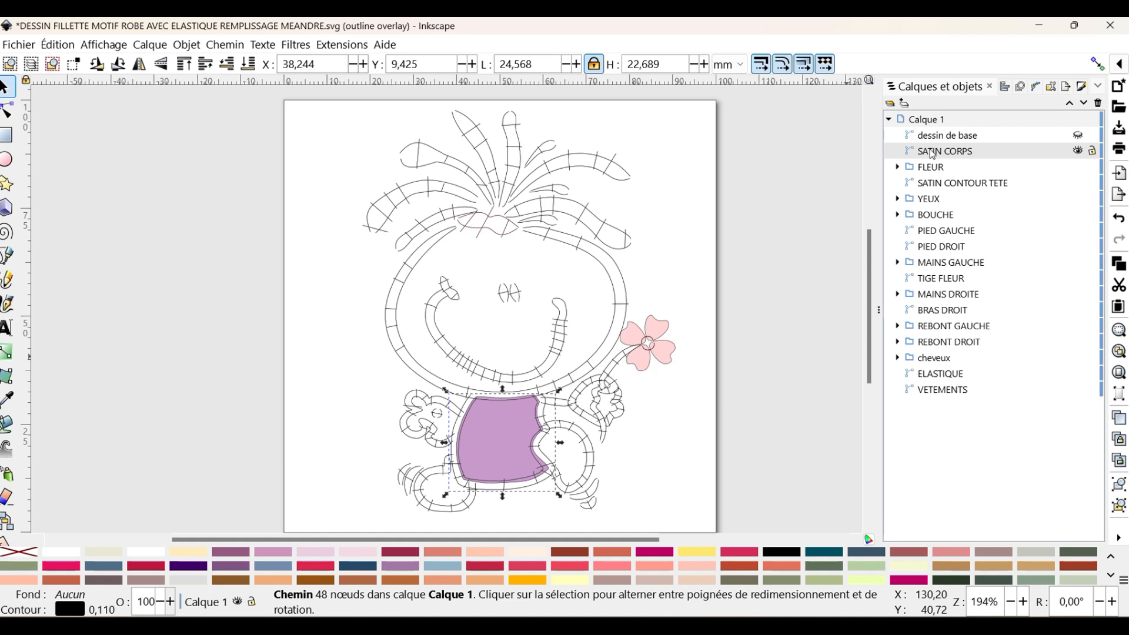
{"action": "left_click", "coordinate": [931, 375]}
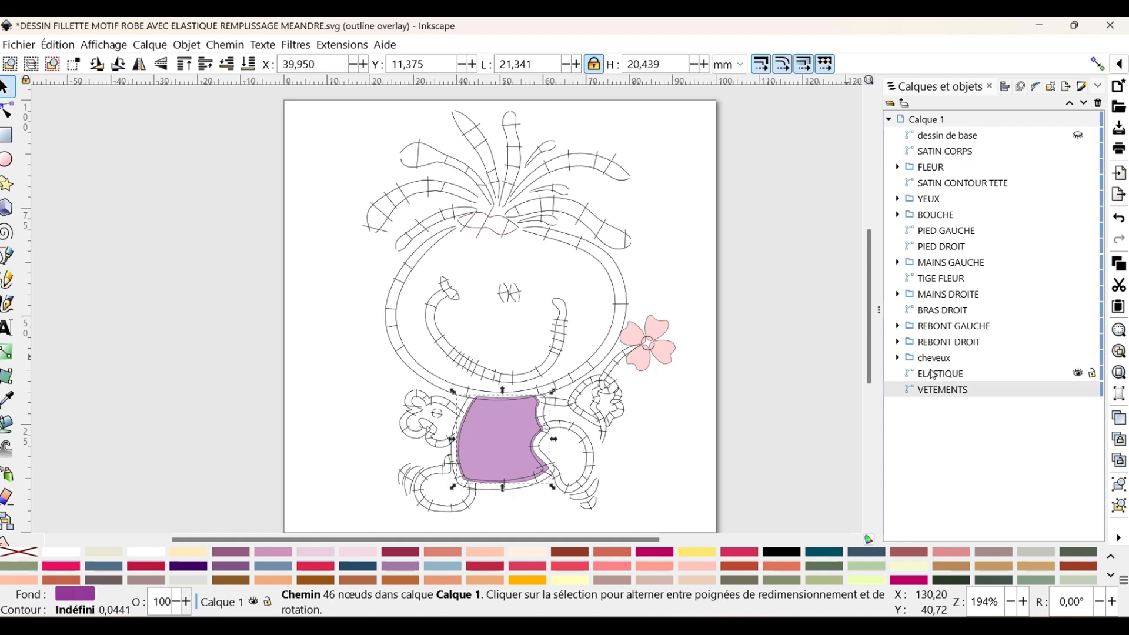
{"action": "left_click", "coordinate": [933, 359]}
{"action": "left_click", "coordinate": [936, 344]}
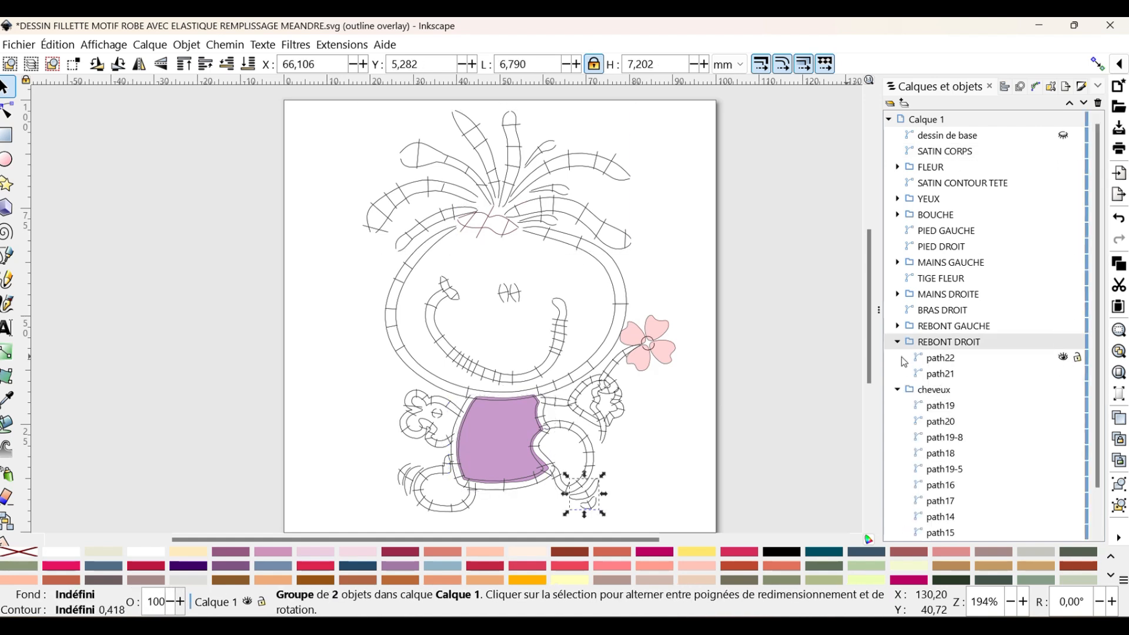
{"action": "left_click", "coordinate": [897, 389]}
{"action": "left_click", "coordinate": [897, 342]}
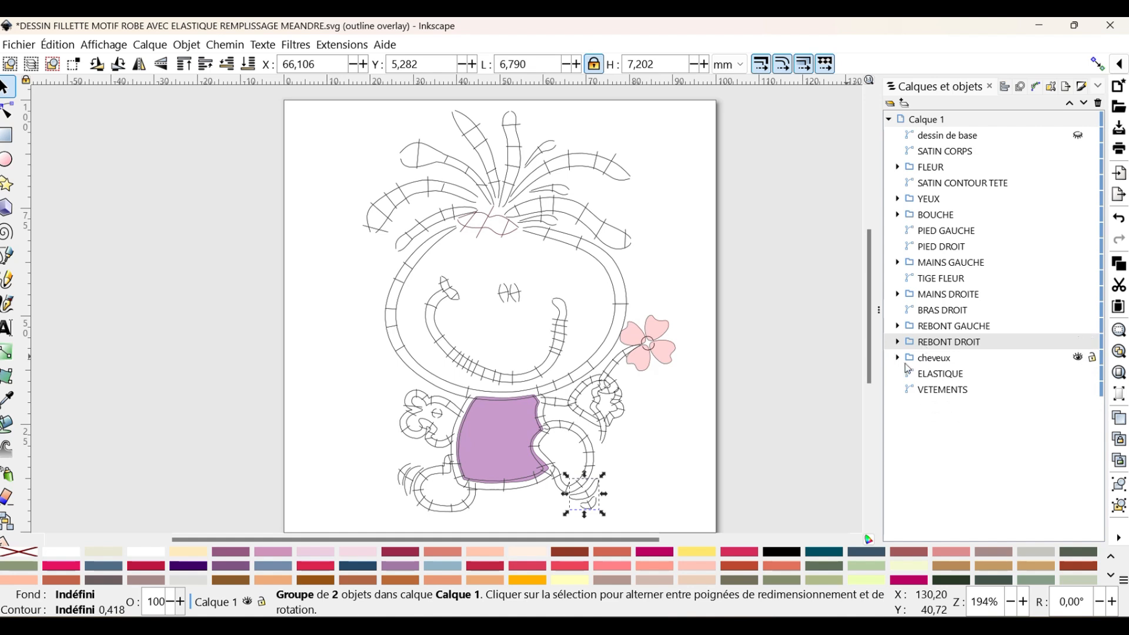
{"action": "left_click", "coordinate": [940, 360]}
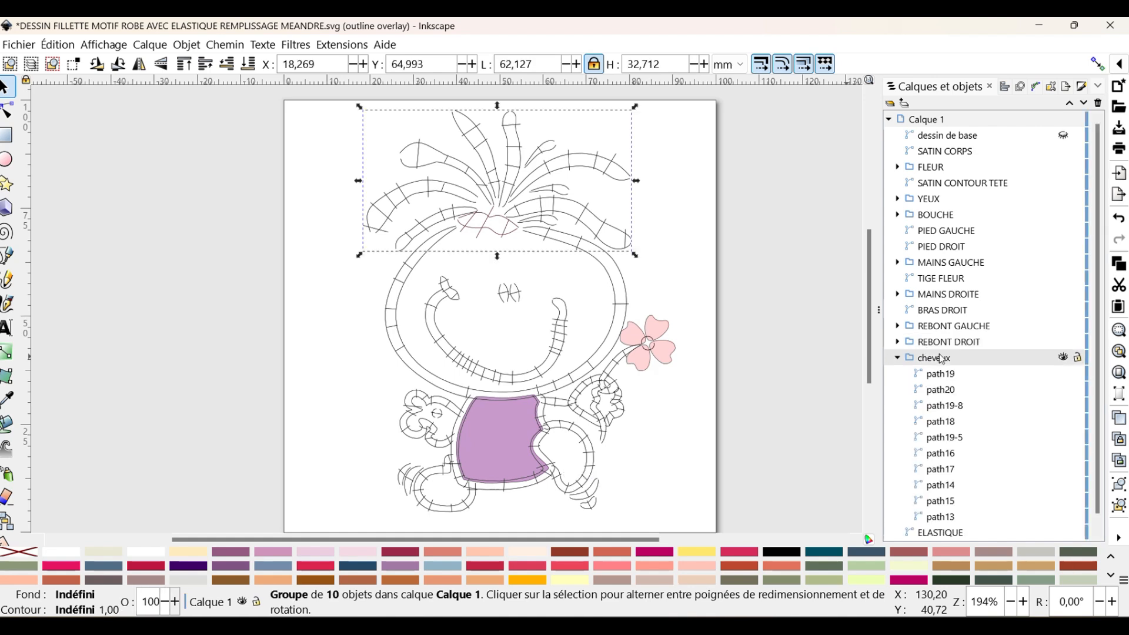
{"action": "left_click", "coordinate": [897, 357]}
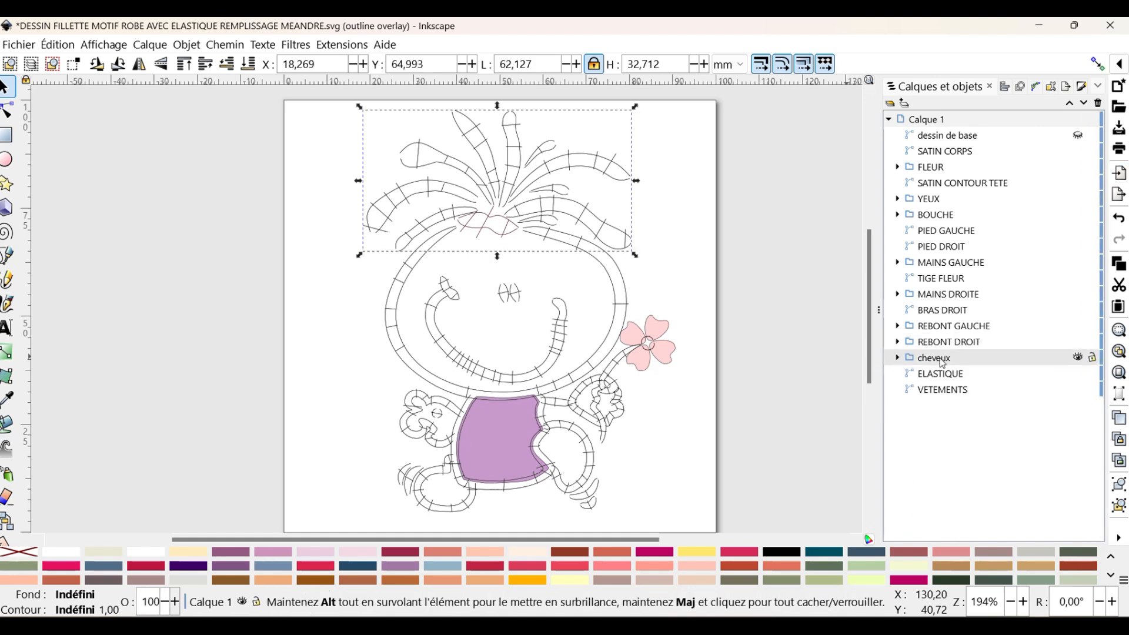
{"action": "left_click", "coordinate": [946, 345]}
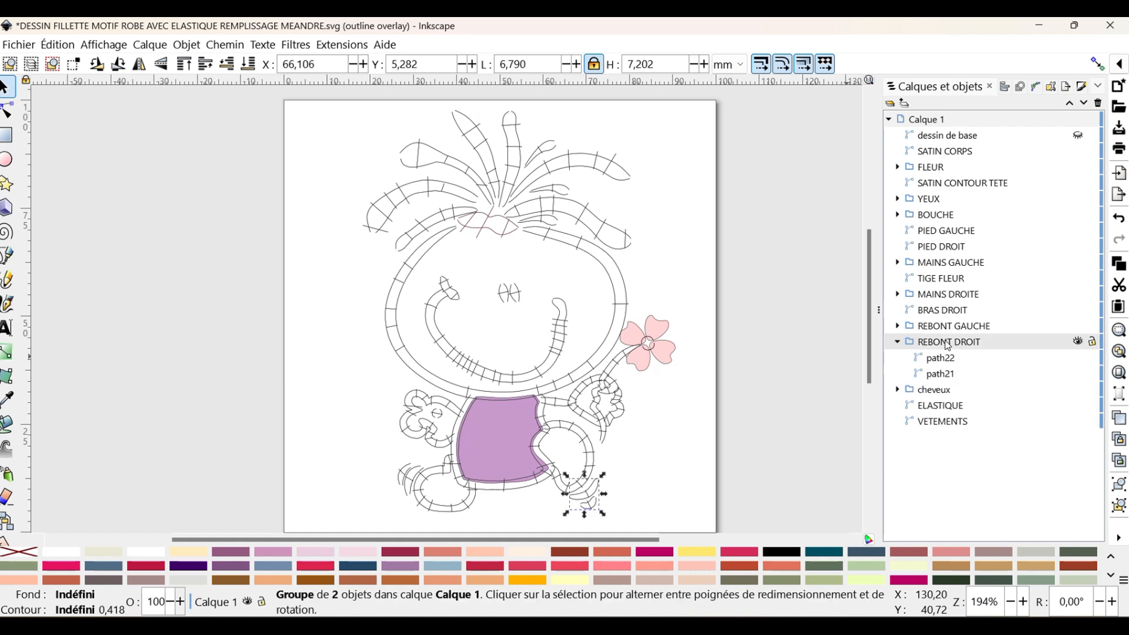
{"action": "left_click", "coordinate": [897, 342]}
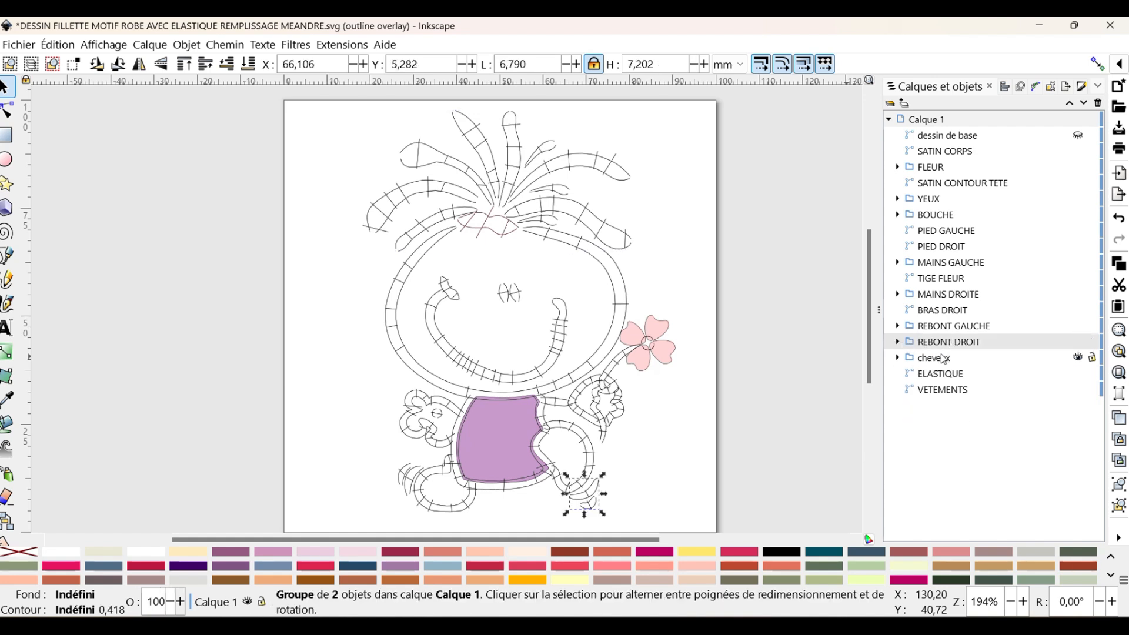
- Try moving the cheveux group one level up past REBONT DROIT, restore the original object order and clear the selection
{"action": "left_click", "coordinate": [943, 360]}
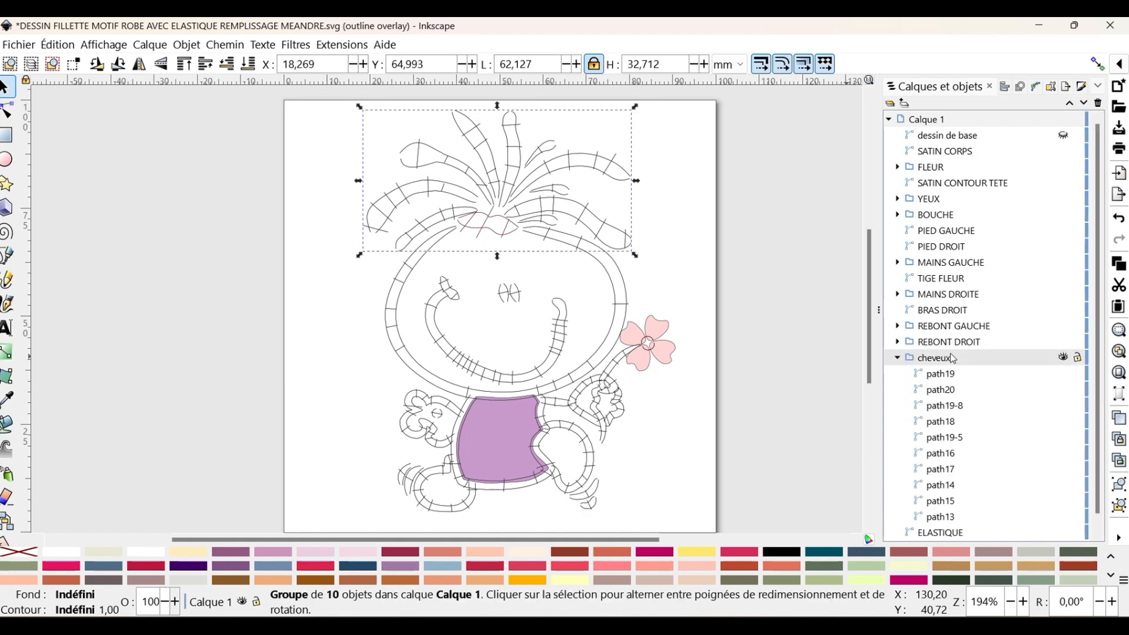
{"action": "left_click", "coordinate": [1070, 104]}
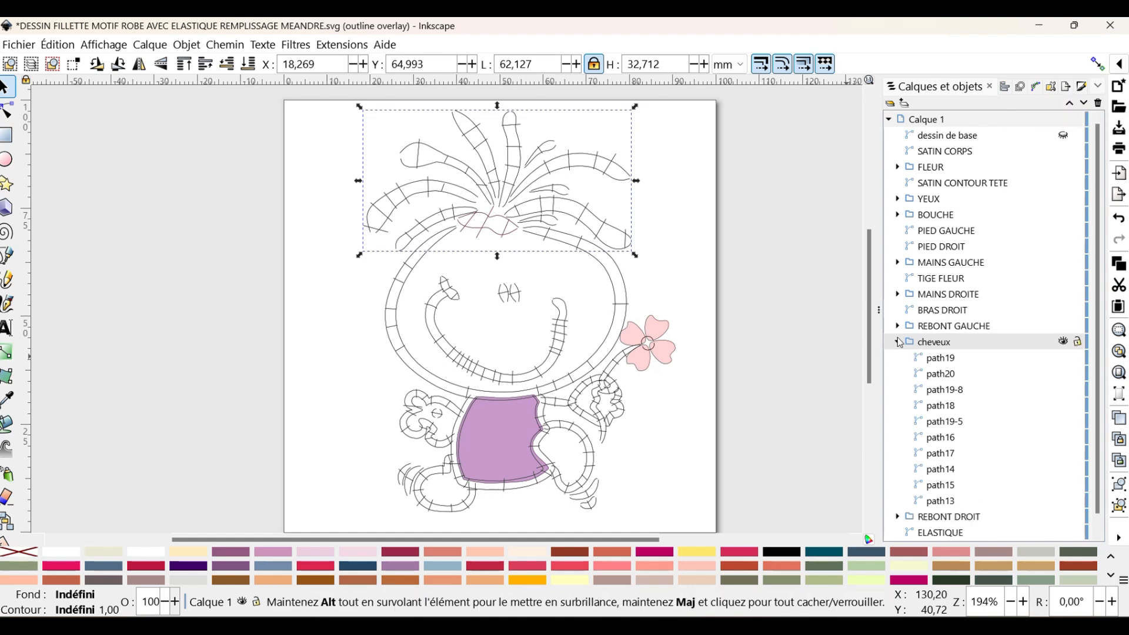
{"action": "left_click", "coordinate": [898, 341]}
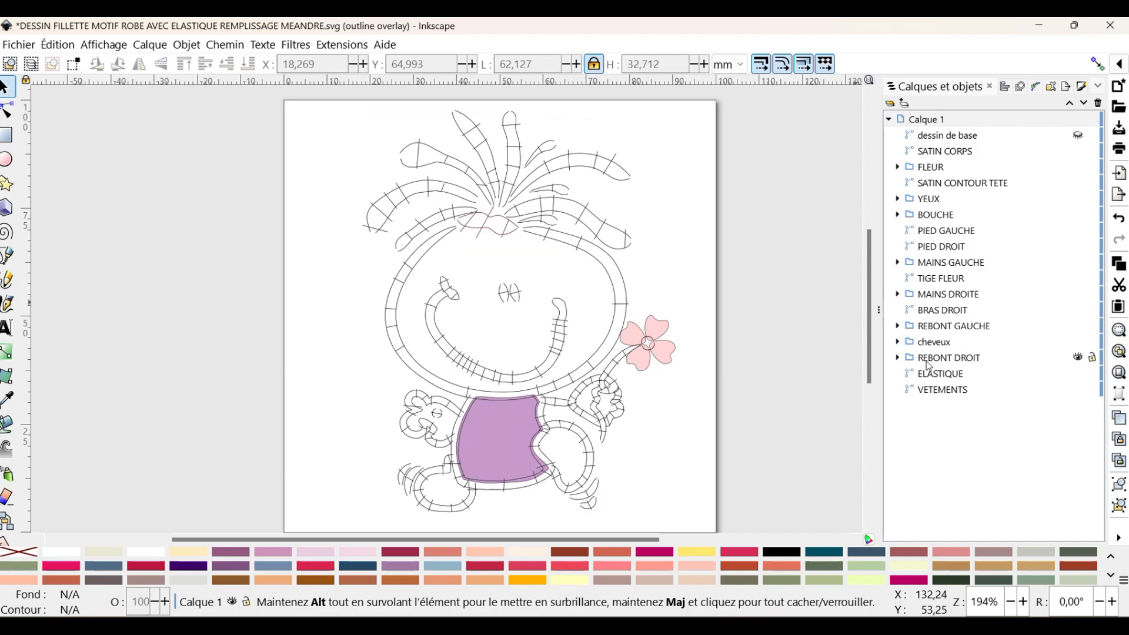
{"action": "left_click", "coordinate": [933, 358]}
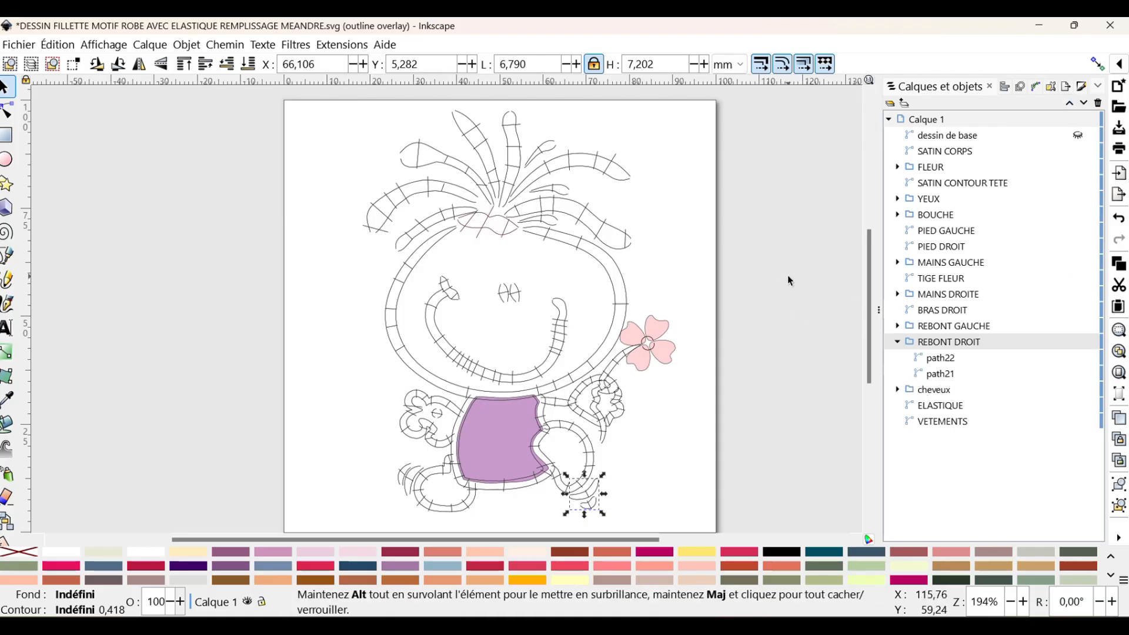
{"action": "left_click", "coordinate": [790, 271]}
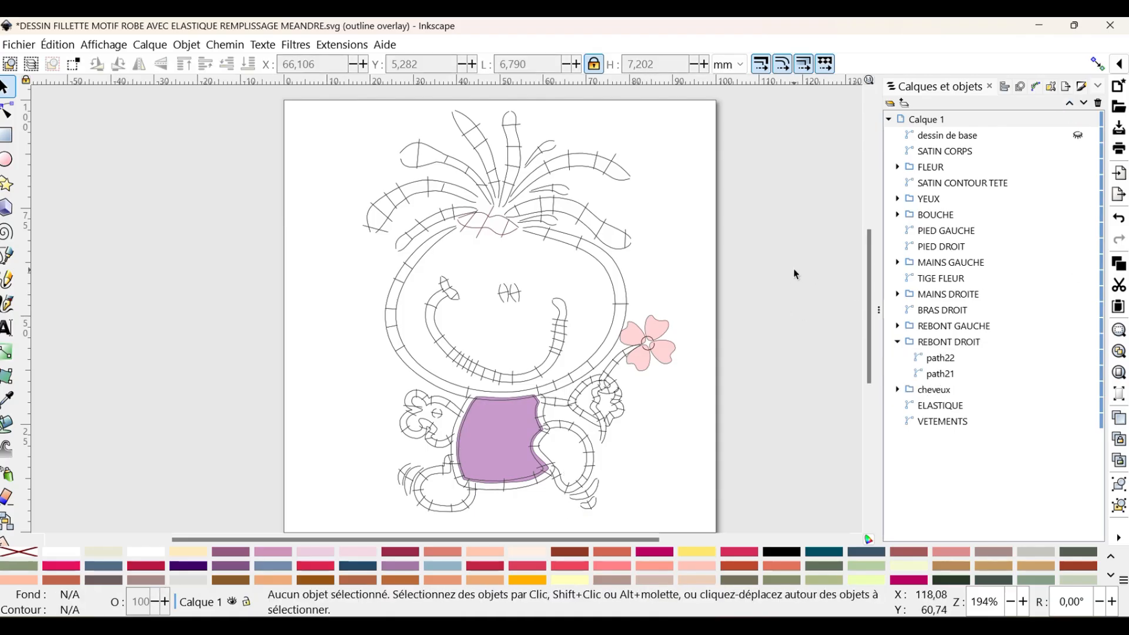
- Examine the saved design versions in the DESSIN FILLE folder through Save As, showing their full names, and close without saving
{"action": "left_click", "coordinate": [18, 45]}
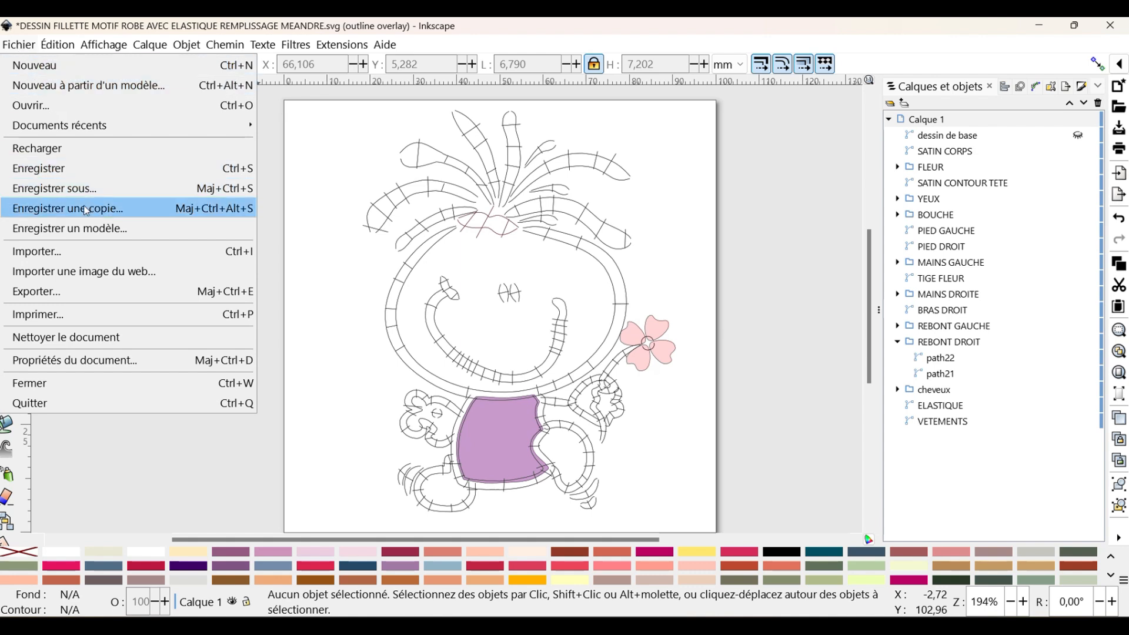
{"action": "left_click", "coordinate": [79, 189]}
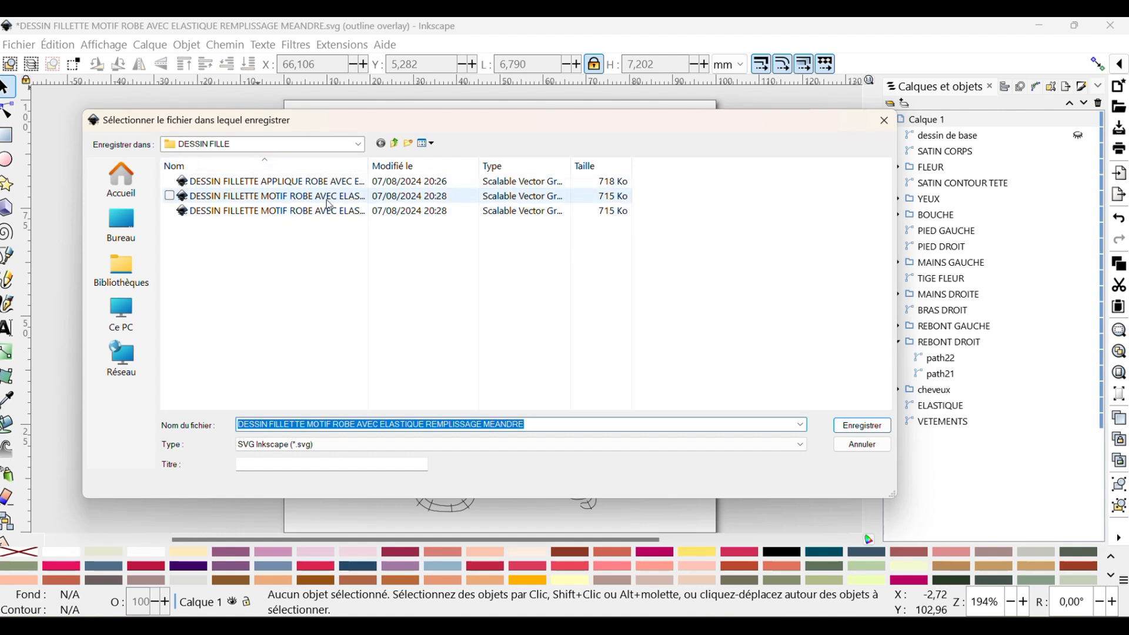
{"action": "double_click", "coordinate": [371, 161]}
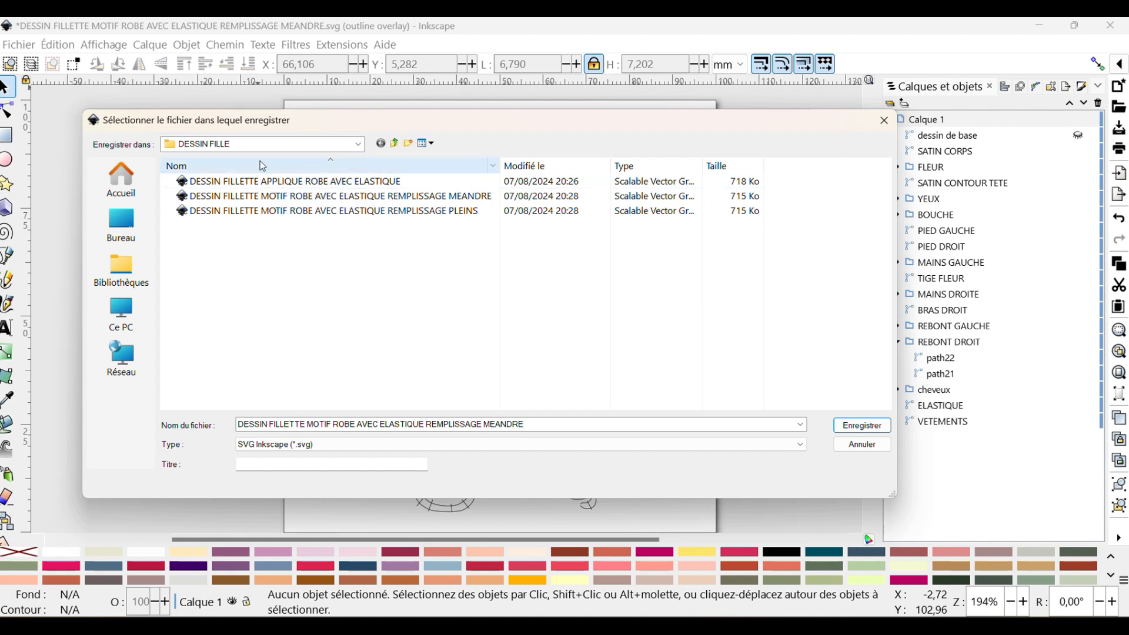
{"action": "left_click", "coordinate": [385, 197]}
{"action": "left_click", "coordinate": [373, 182]}
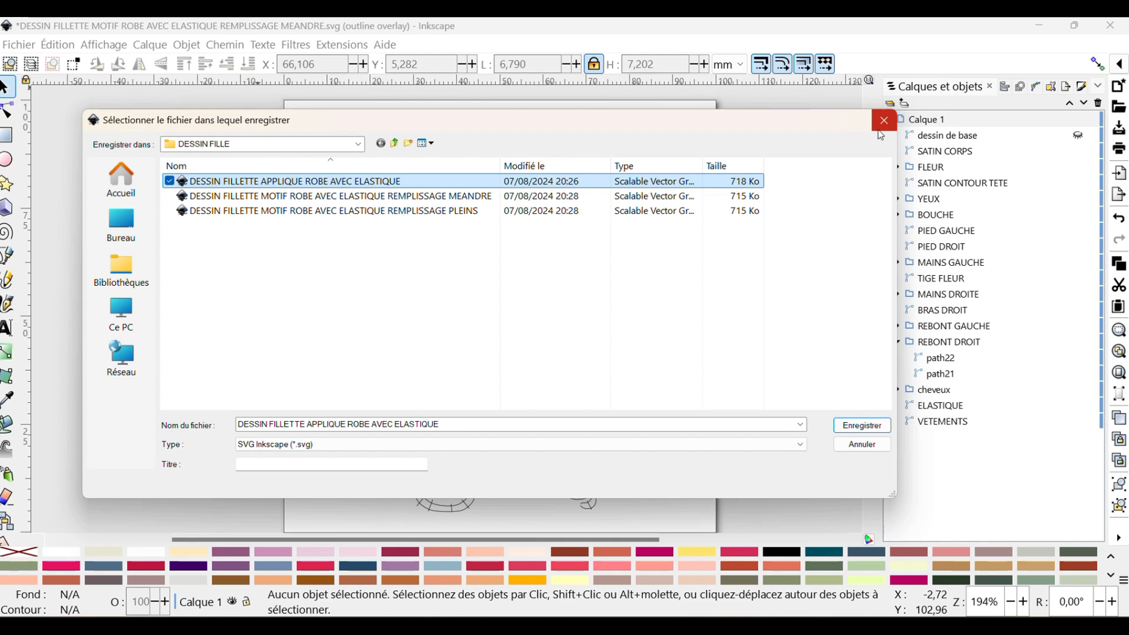
{"action": "left_click", "coordinate": [880, 131]}
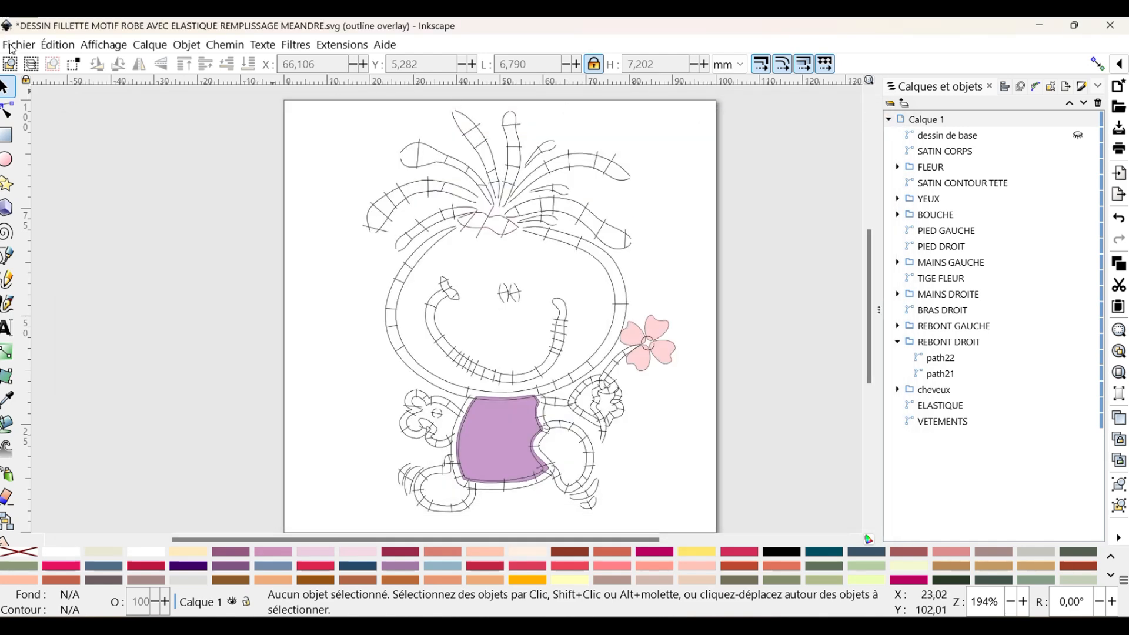
- Review the Ink/Stitch embroidery machine formats offered as file types in Save As and cancel without saving
{"action": "left_click", "coordinate": [13, 46]}
{"action": "left_click", "coordinate": [69, 192]}
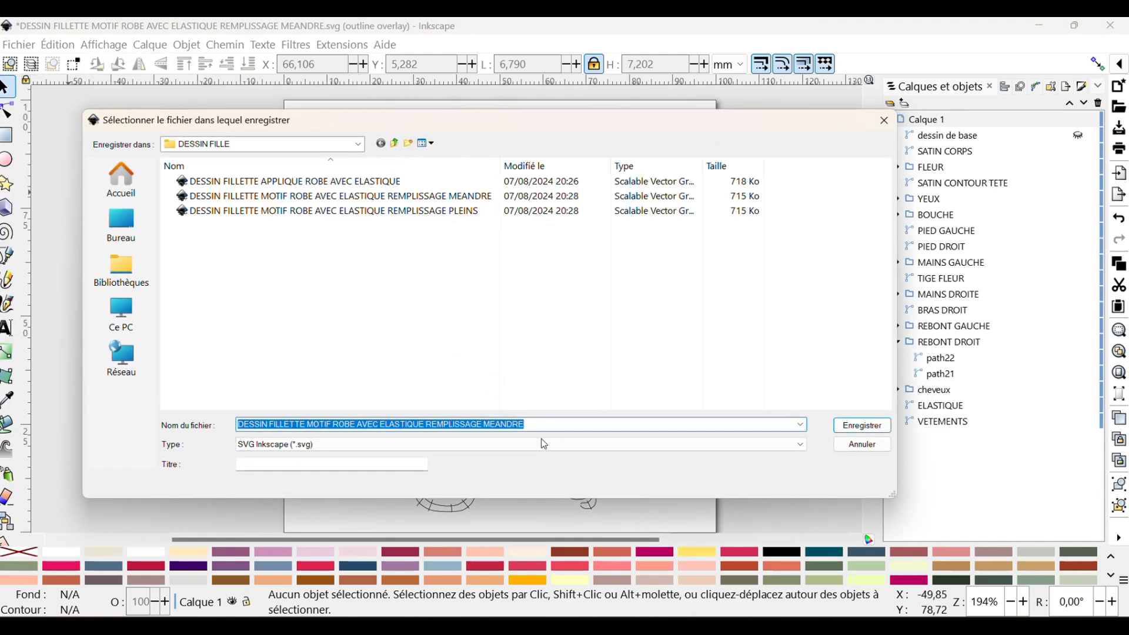
{"action": "left_click", "coordinate": [517, 444]}
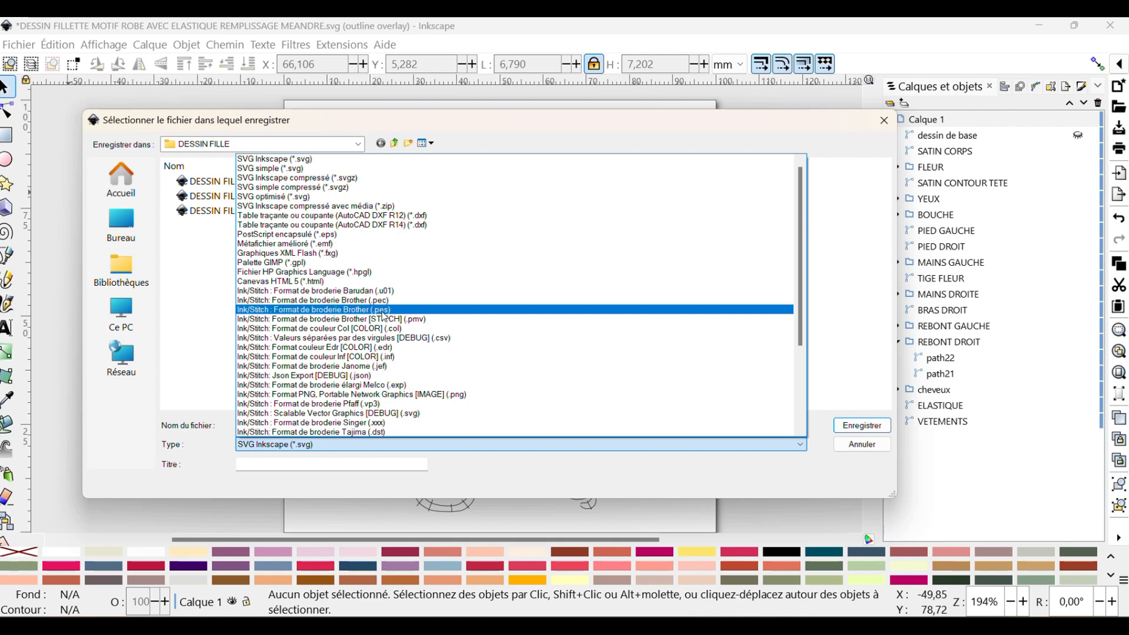
{"action": "scroll", "coordinate": [359, 309], "scroll_direction": "down", "scroll_amount": 1}
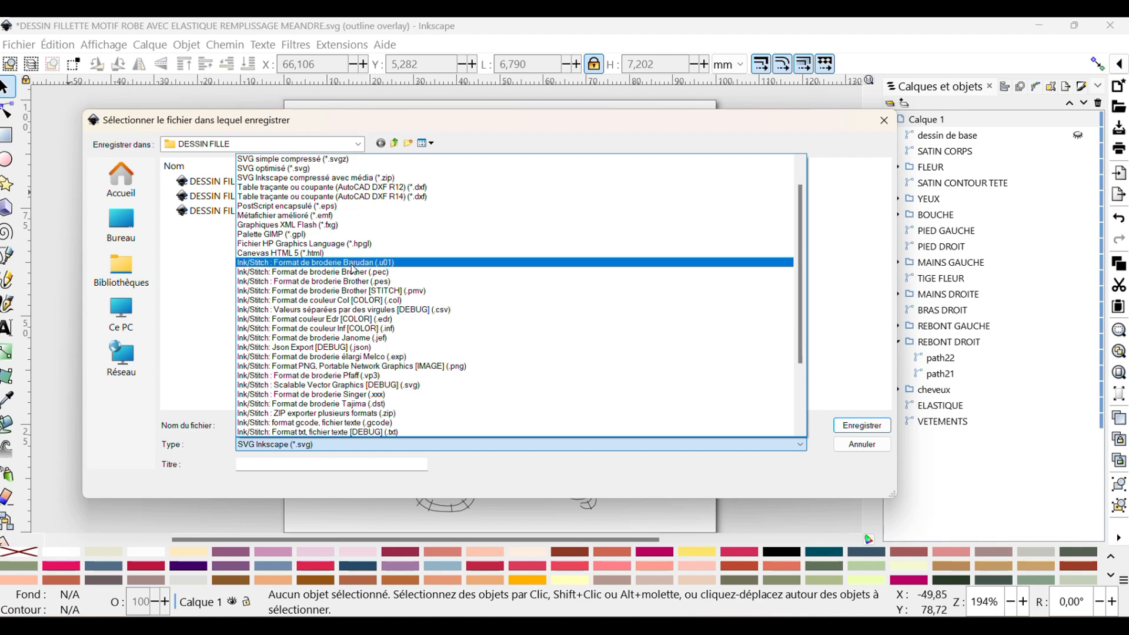
{"action": "left_click", "coordinate": [876, 296]}
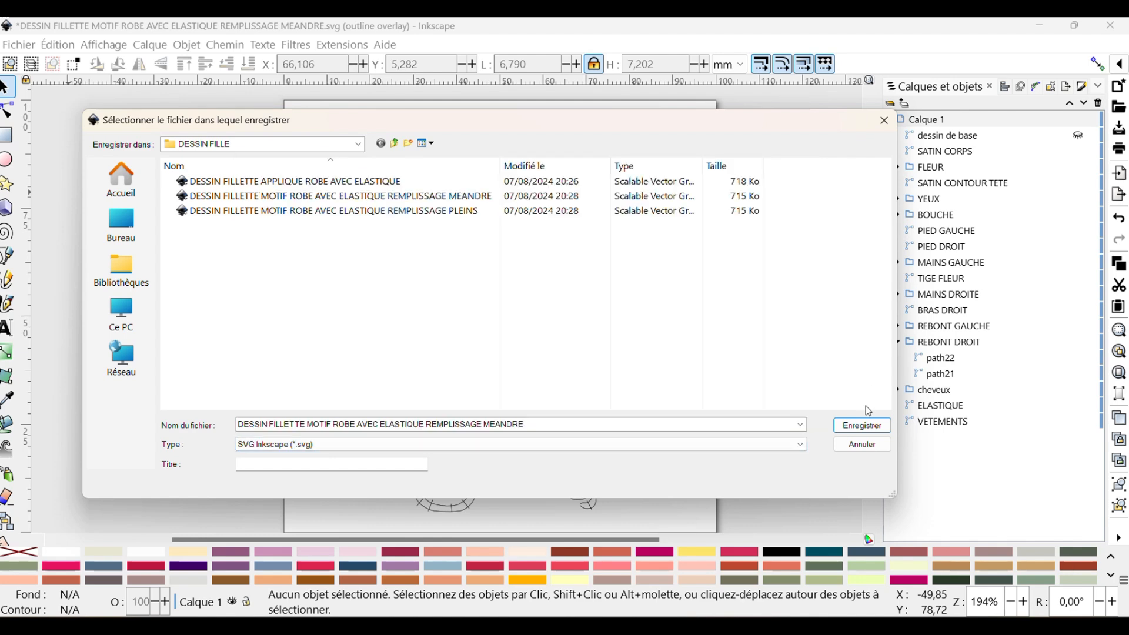
{"action": "left_click", "coordinate": [865, 448]}
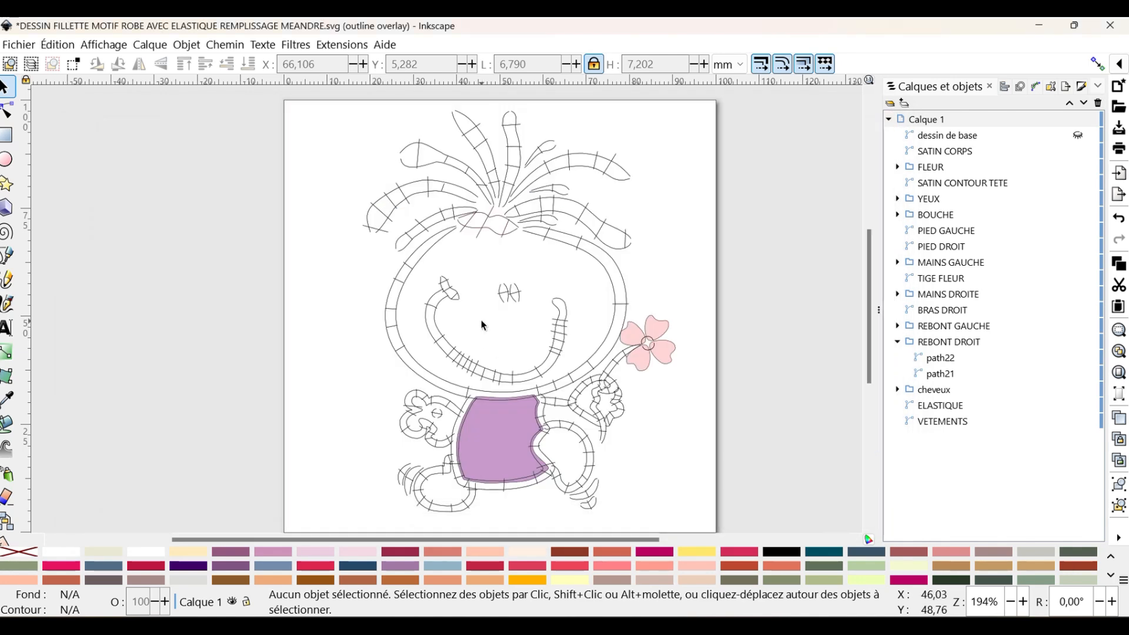